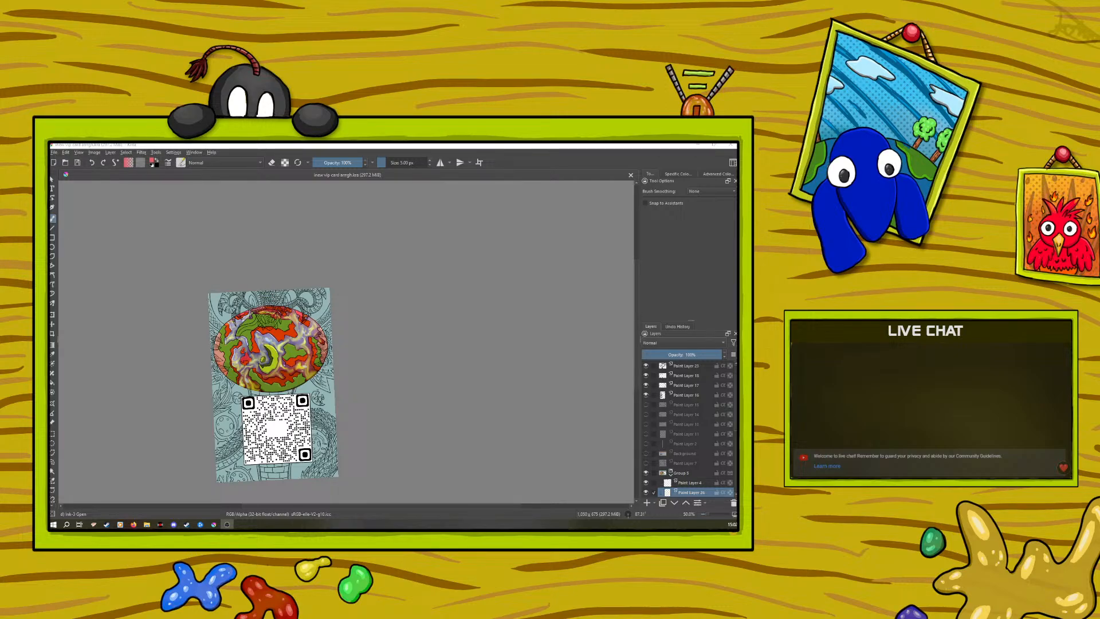
Toggle the visibility of Group 5, Group 30 and Paint Layer 26 to check what each contributes to the card artwork
{"action": "key", "text": "alt+Tab"}
{"action": "scroll", "coordinate": [647, 405], "scroll_direction": "down", "scroll_amount": 5}
{"action": "left_click", "coordinate": [646, 401]}
{"action": "left_click", "coordinate": [646, 401]}
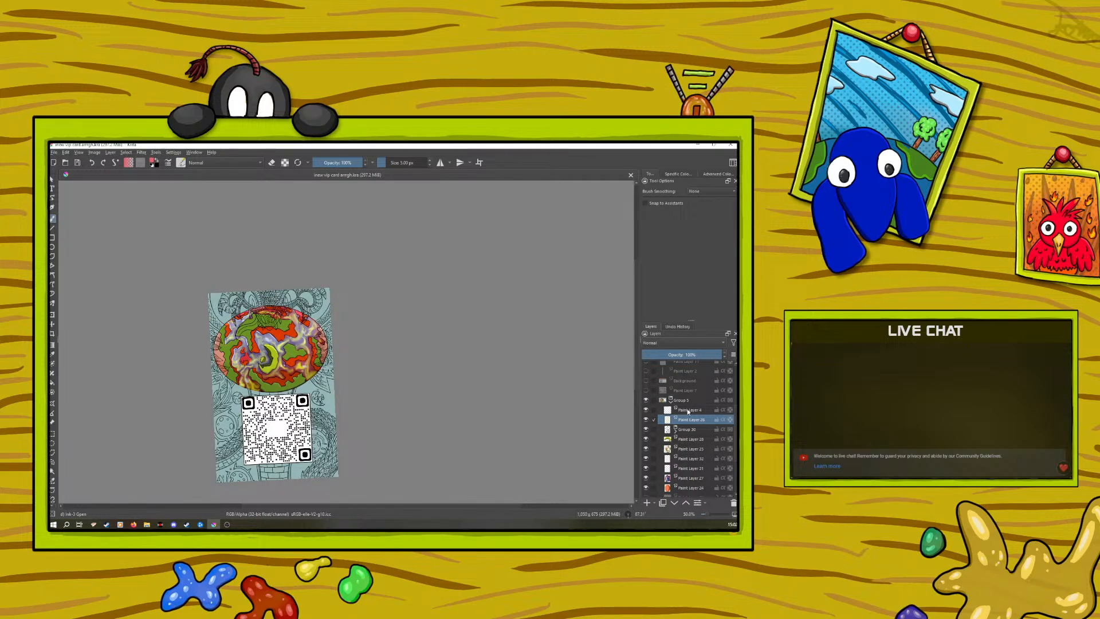
{"action": "left_click", "coordinate": [646, 430]}
{"action": "left_click", "coordinate": [647, 429]}
{"action": "left_click", "coordinate": [646, 420]}
{"action": "left_click", "coordinate": [646, 420]}
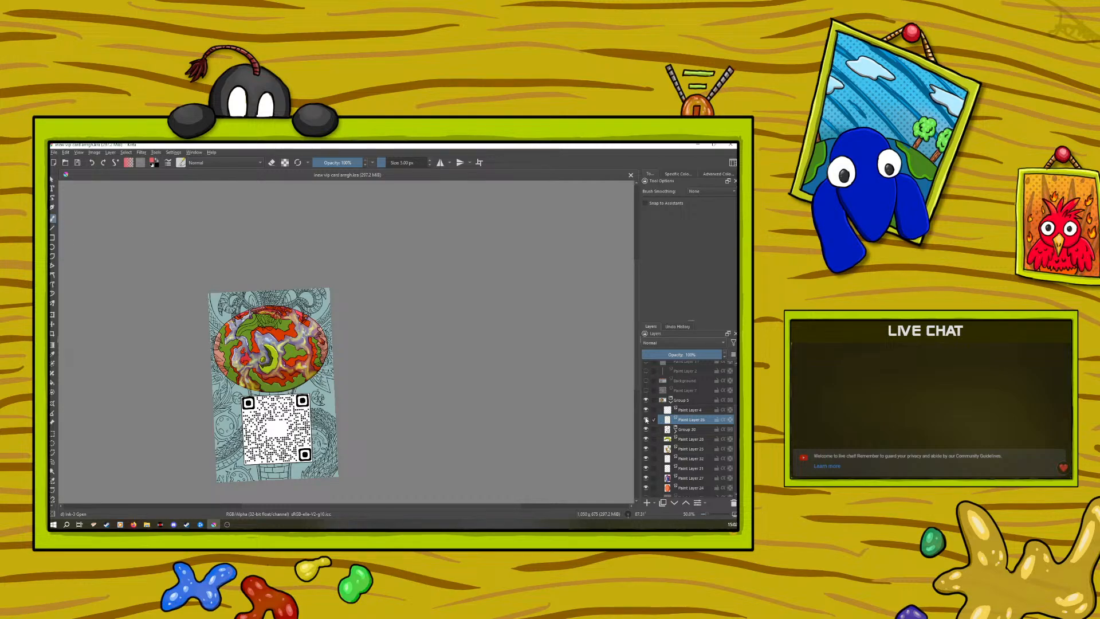
Move Paint Layer 26 below Group 30, compare the artwork with and without it, and leave it hidden
{"action": "left_click", "coordinate": [675, 502]}
{"action": "left_click", "coordinate": [646, 429]}
{"action": "left_click", "coordinate": [646, 429]}
{"action": "mouse_move", "coordinate": [646, 430]}
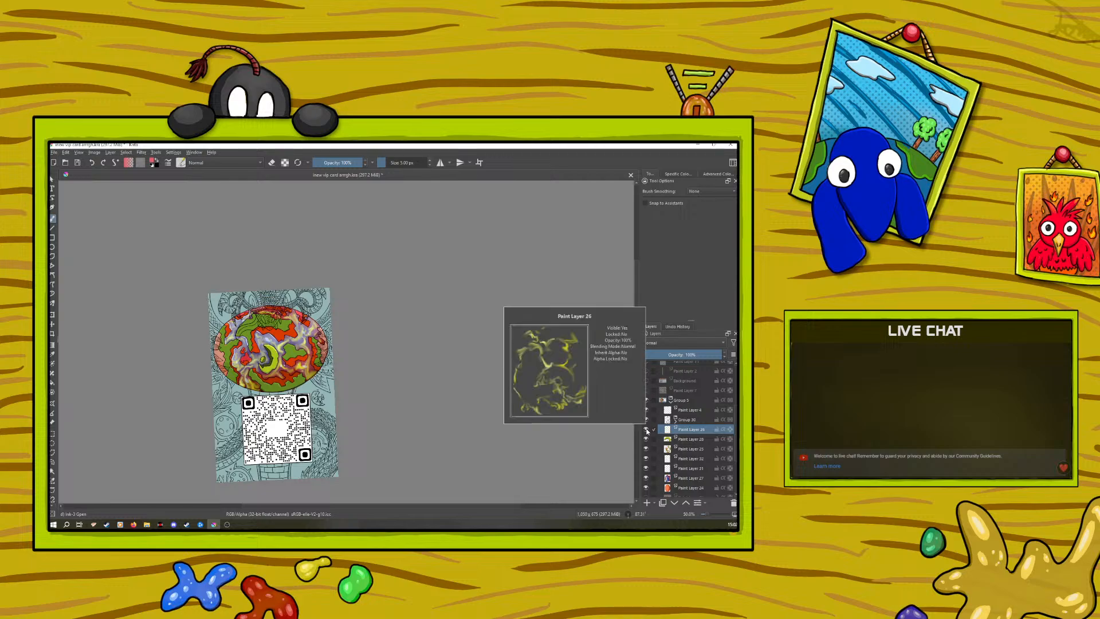
{"action": "left_click", "coordinate": [647, 429]}
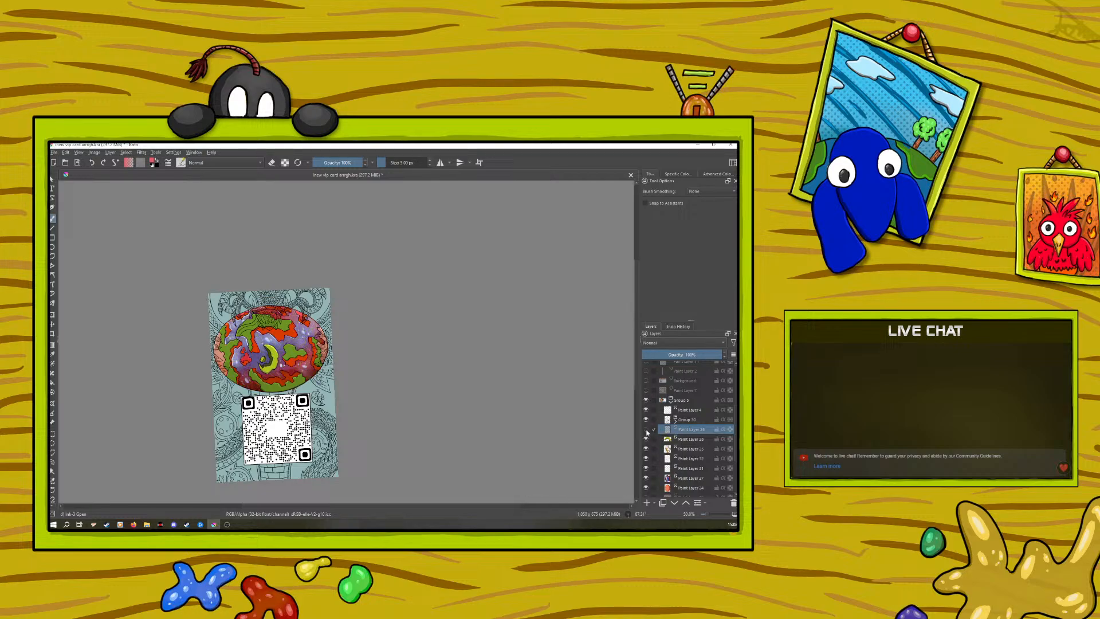
{"action": "left_click", "coordinate": [646, 430]}
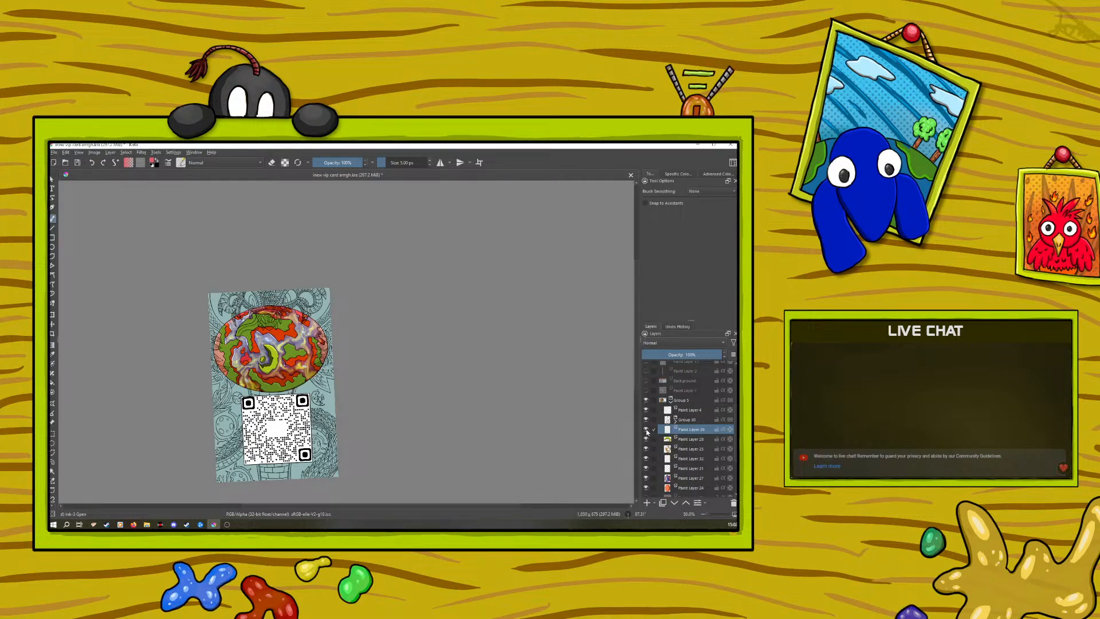
{"action": "left_click", "coordinate": [646, 430]}
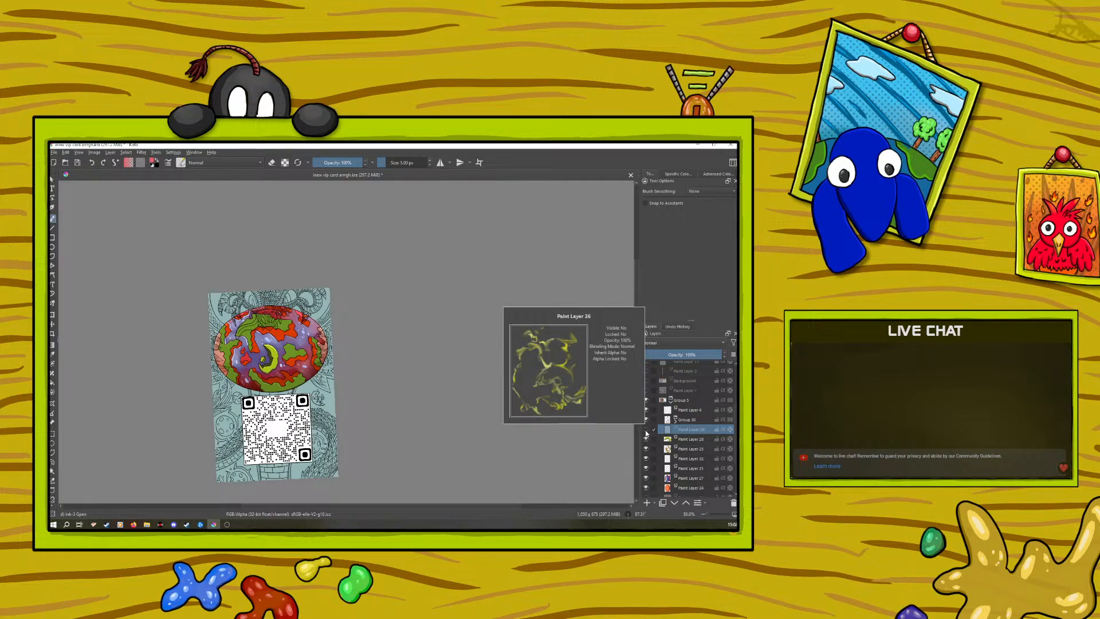
{"action": "left_click", "coordinate": [646, 431]}
{"action": "left_click", "coordinate": [646, 431]}
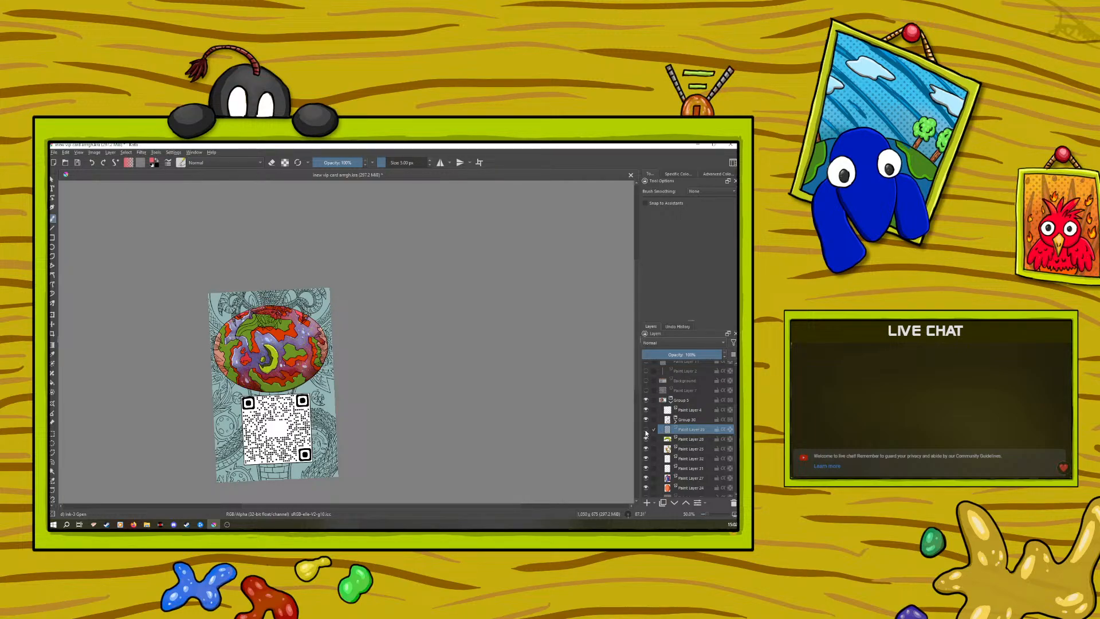
Quick-group Paint Layer 26 and move the paint layer directly beneath it into the new group
{"action": "right_click", "coordinate": [683, 437]}
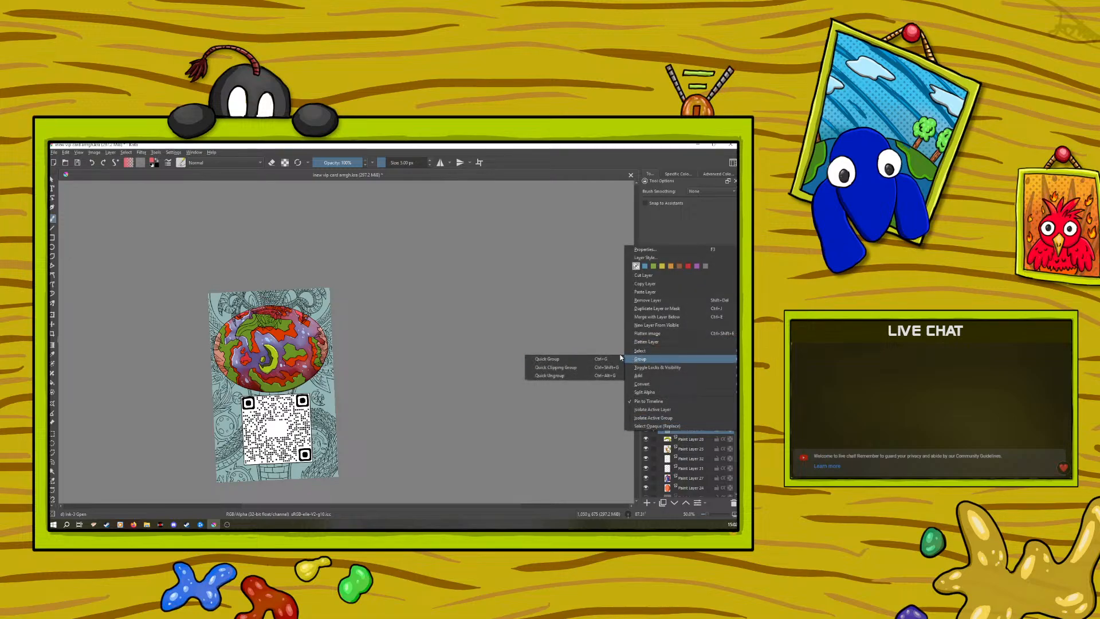
{"action": "left_click", "coordinate": [616, 359]}
{"action": "left_click", "coordinate": [687, 449]}
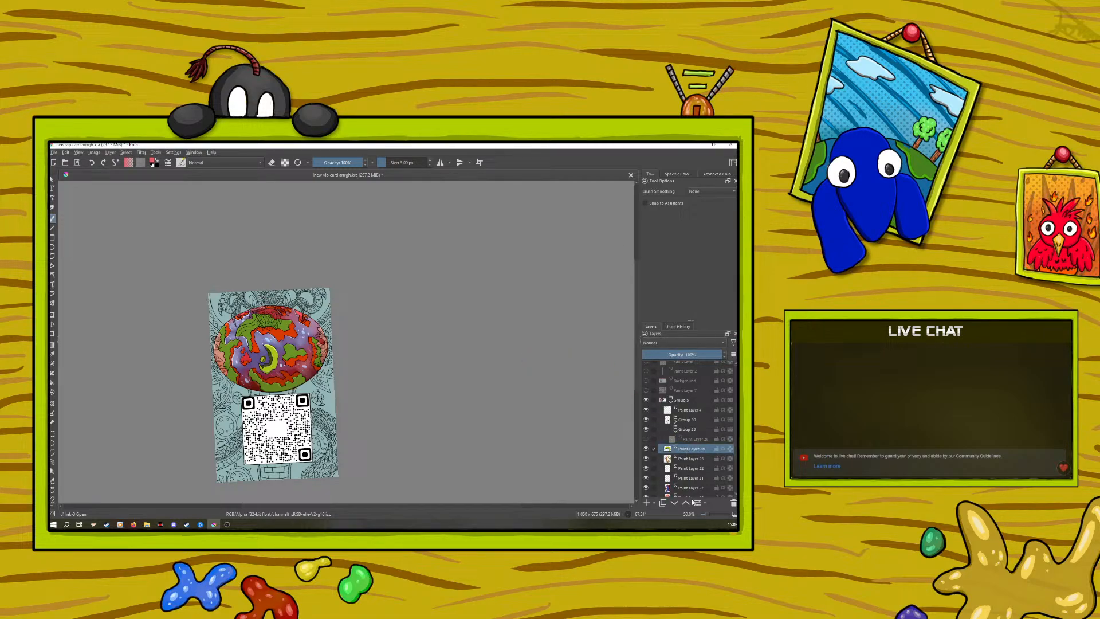
{"action": "left_click", "coordinate": [685, 503]}
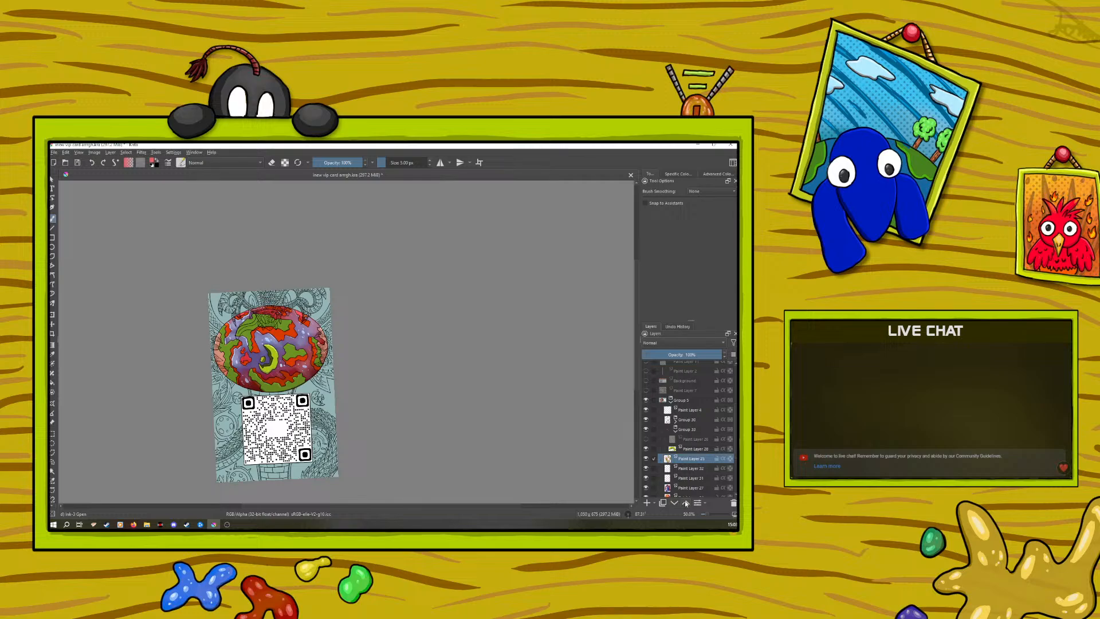
Move the remaining globe colour layers below, down through the orange one, into the new group
{"action": "left_click", "coordinate": [685, 471]}
{"action": "left_click", "coordinate": [686, 502]}
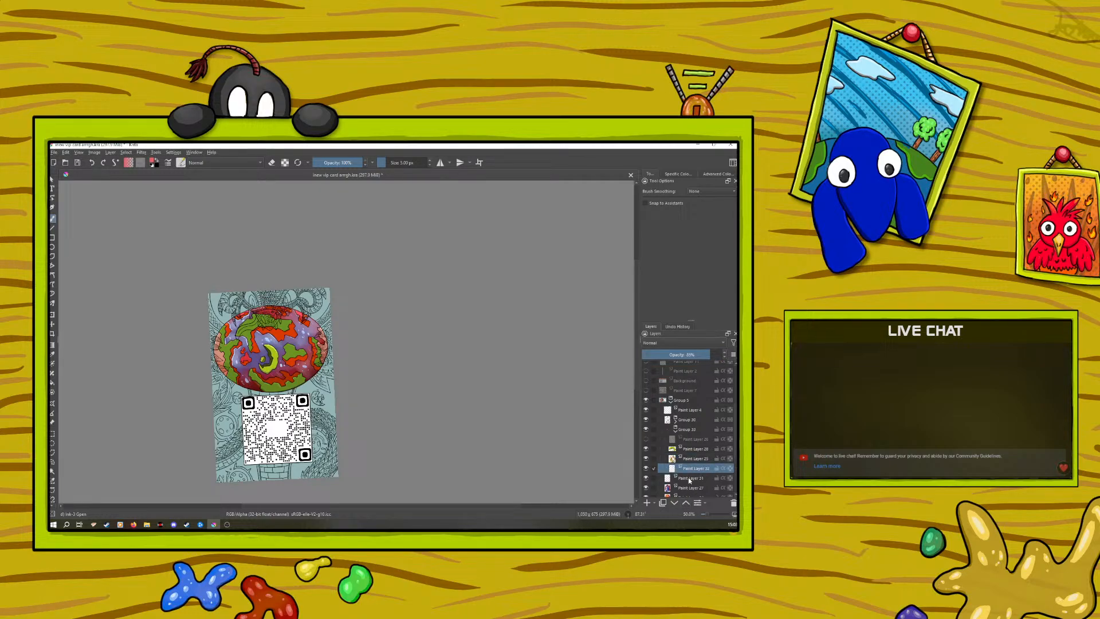
{"action": "left_click", "coordinate": [690, 478]}
{"action": "left_click", "coordinate": [686, 502]}
{"action": "left_click", "coordinate": [688, 488]}
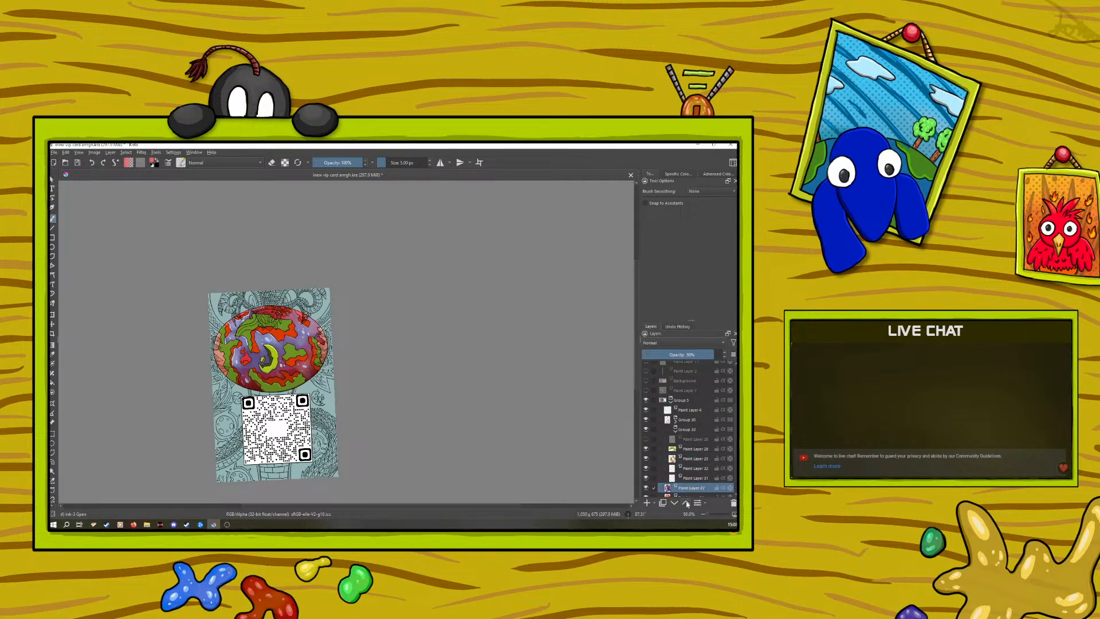
{"action": "left_click", "coordinate": [686, 502]}
{"action": "left_click", "coordinate": [693, 493]}
{"action": "left_click", "coordinate": [685, 502]}
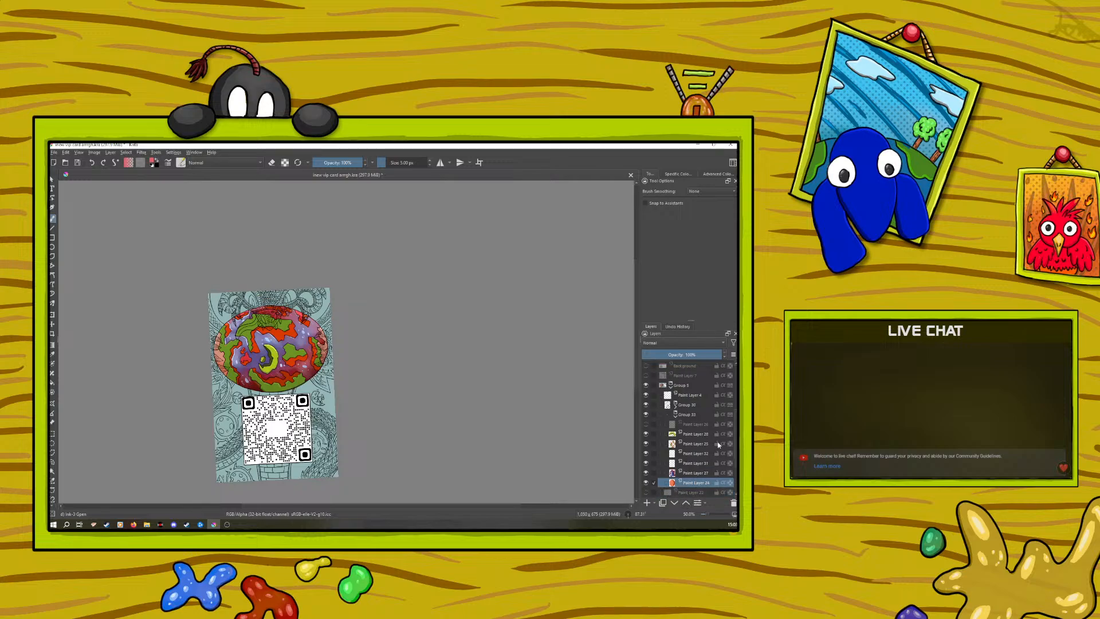
Check the new colour group by toggling its visibility and move it into Group 30
{"action": "left_click", "coordinate": [646, 413]}
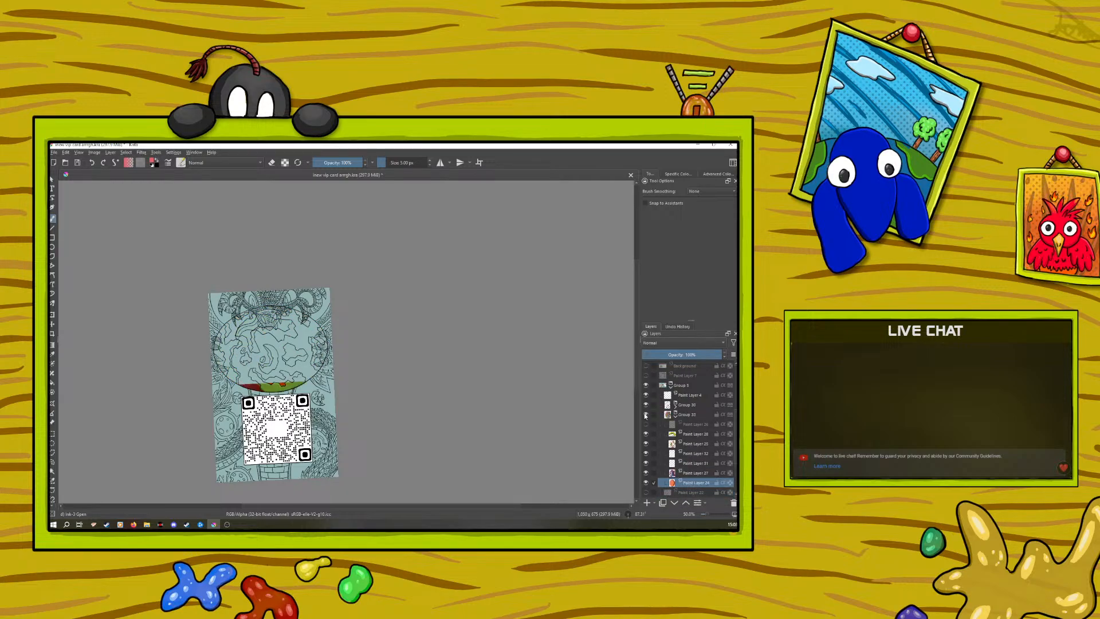
{"action": "left_click", "coordinate": [646, 414]}
{"action": "left_click", "coordinate": [676, 416]}
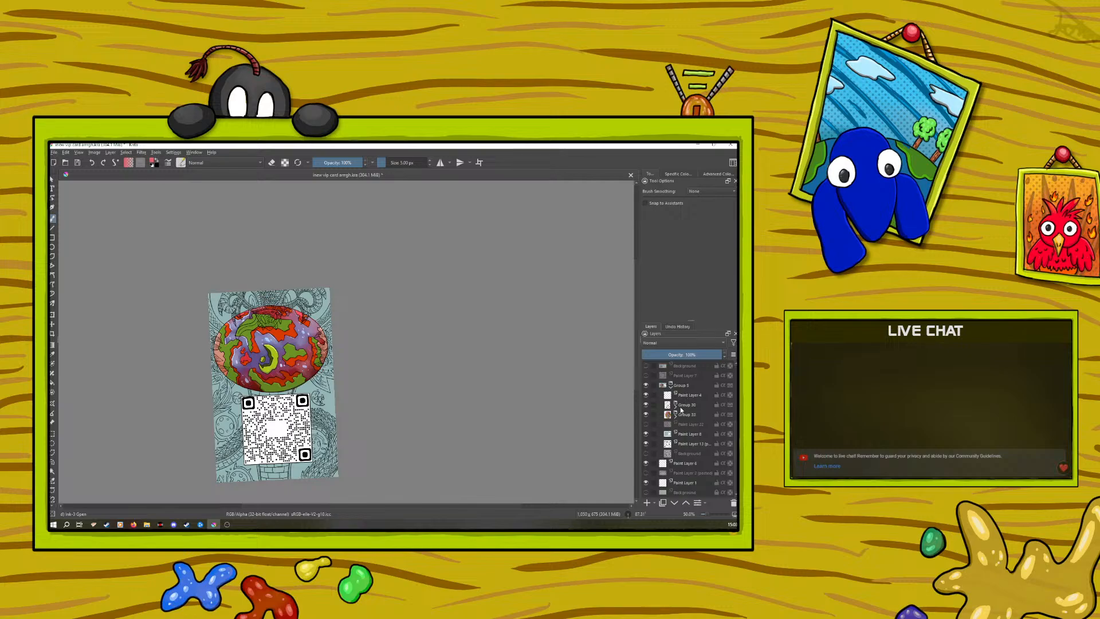
{"action": "left_click", "coordinate": [684, 407]}
{"action": "left_click", "coordinate": [677, 406]}
{"action": "left_click", "coordinate": [682, 435]}
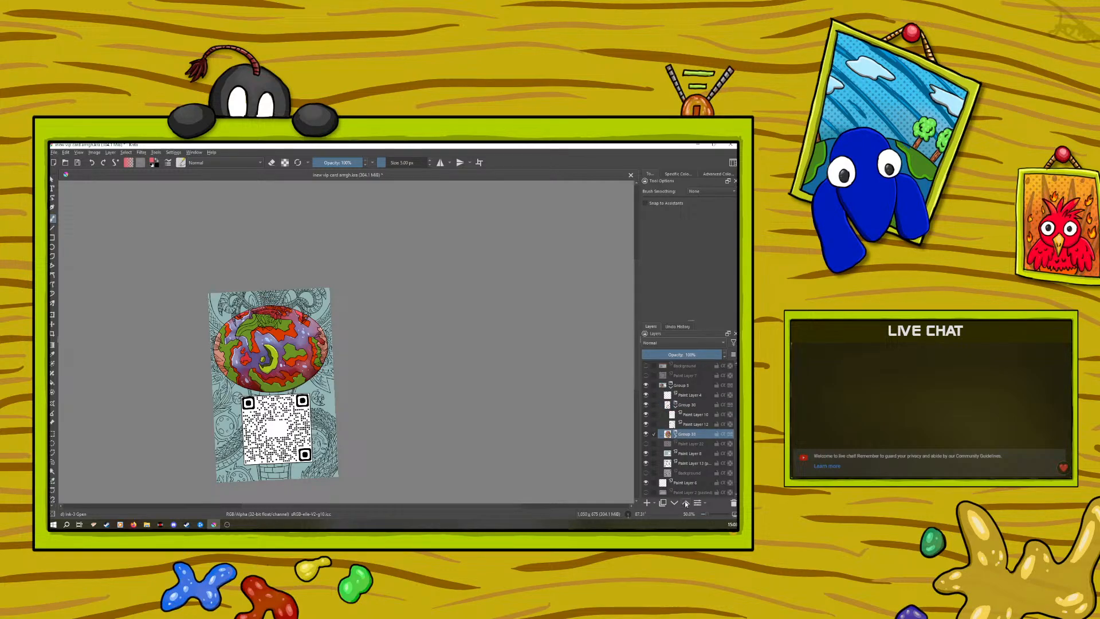
{"action": "left_click", "coordinate": [676, 405]}
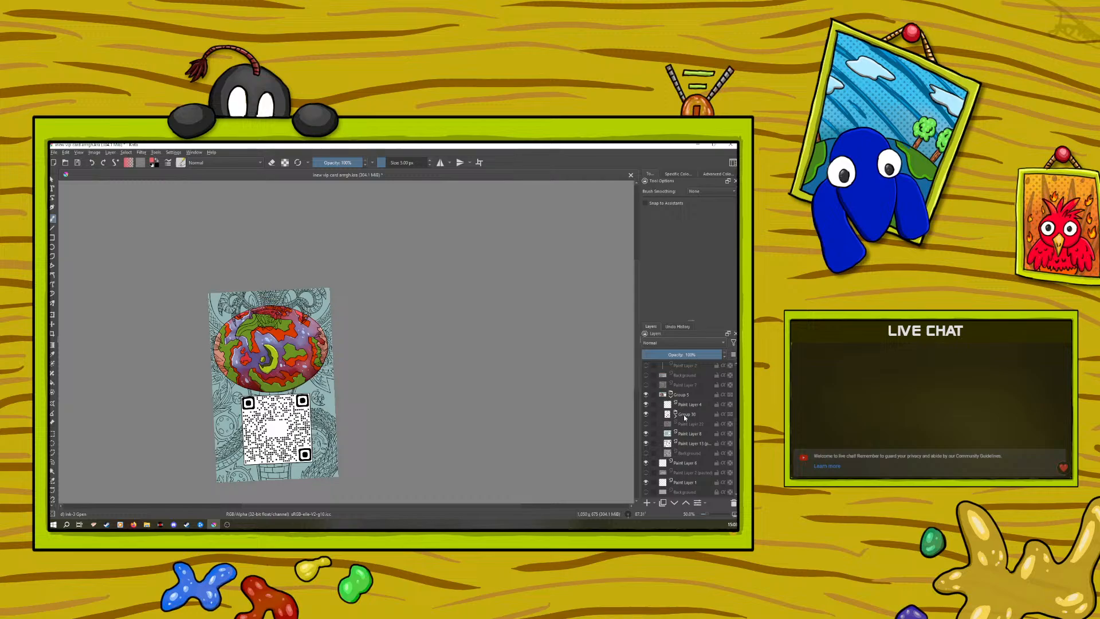
Wrap Group 30 in a new parent group using Quick Group
{"action": "left_click", "coordinate": [684, 416]}
{"action": "right_click", "coordinate": [687, 416]}
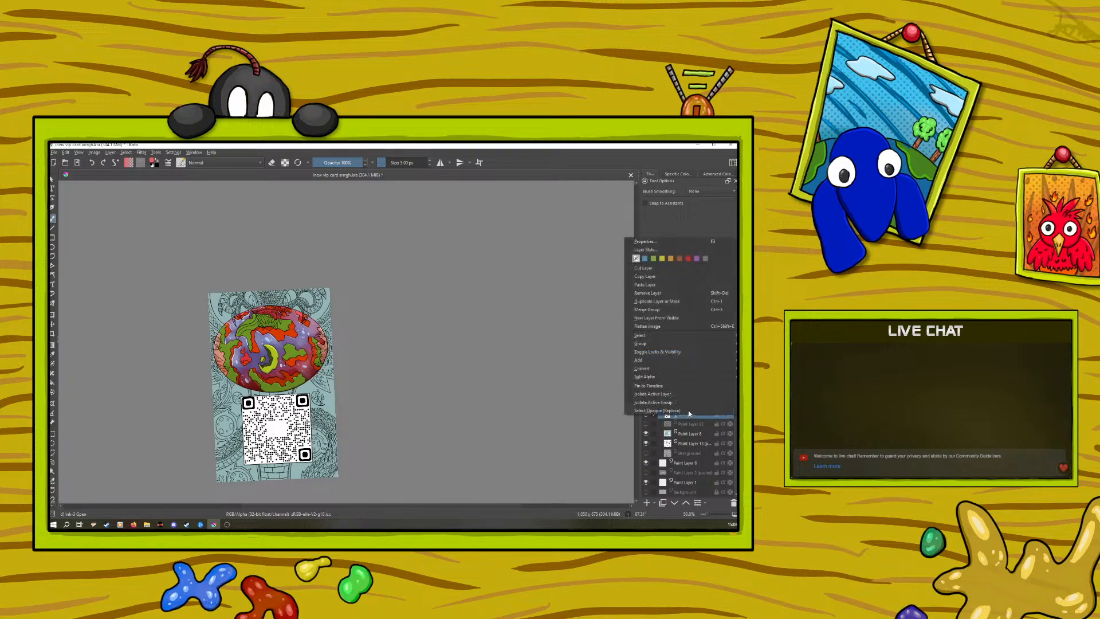
{"action": "left_click", "coordinate": [623, 344]}
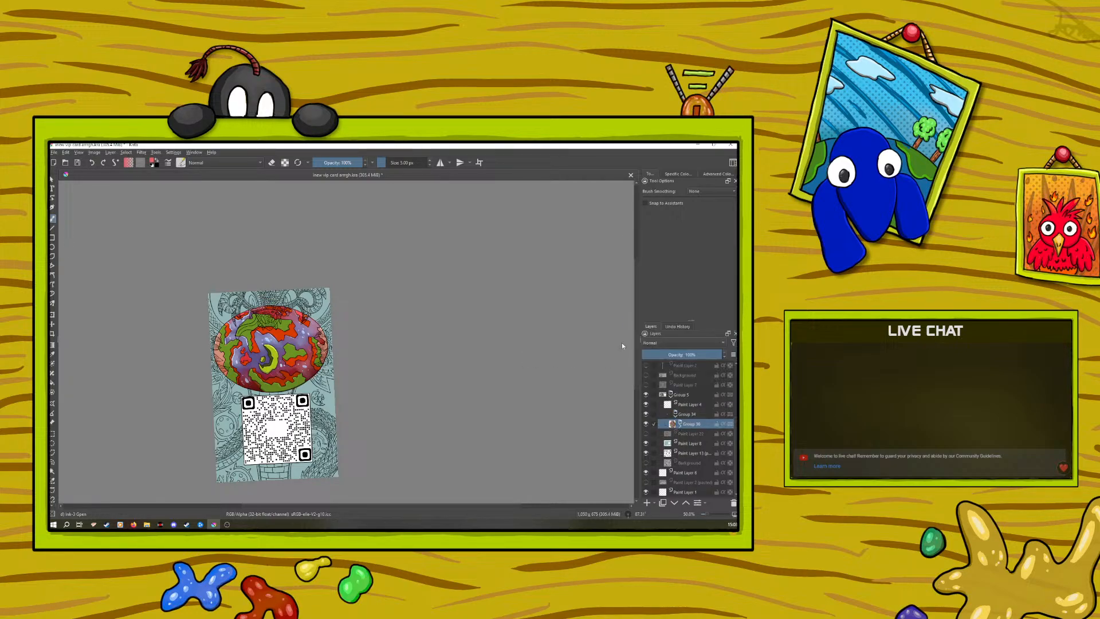
Add a paint layer in the parent group, put it in its own group beneath Group 30, and select the layer for painting
{"action": "left_click", "coordinate": [648, 502]}
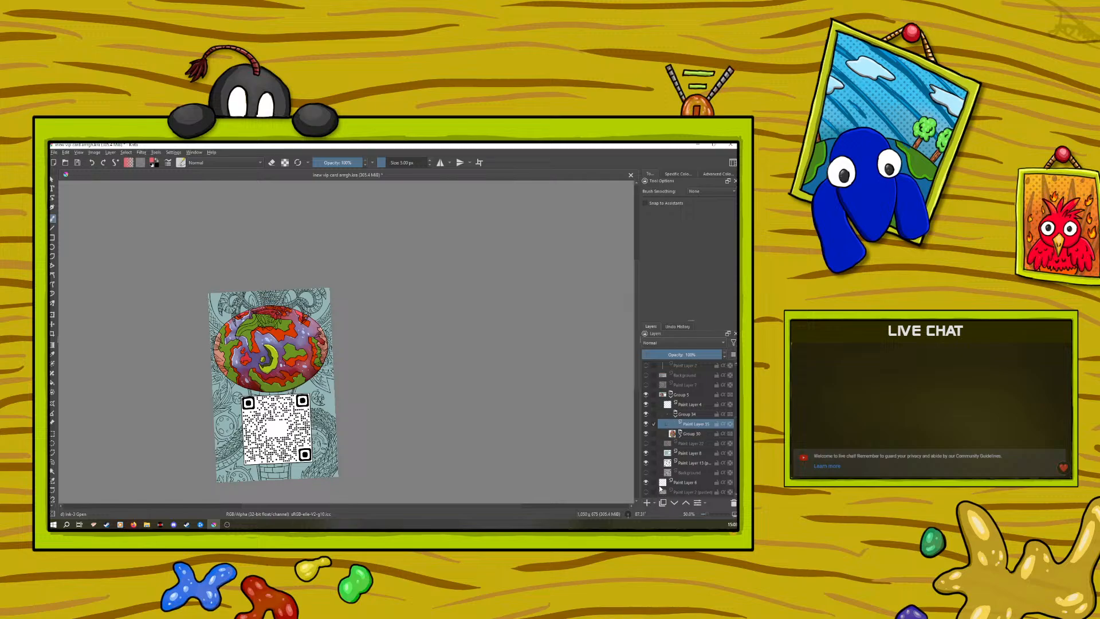
{"action": "right_click", "coordinate": [682, 424]}
{"action": "mouse_move", "coordinate": [640, 352]}
{"action": "left_click", "coordinate": [595, 352]}
{"action": "left_click", "coordinate": [680, 424]}
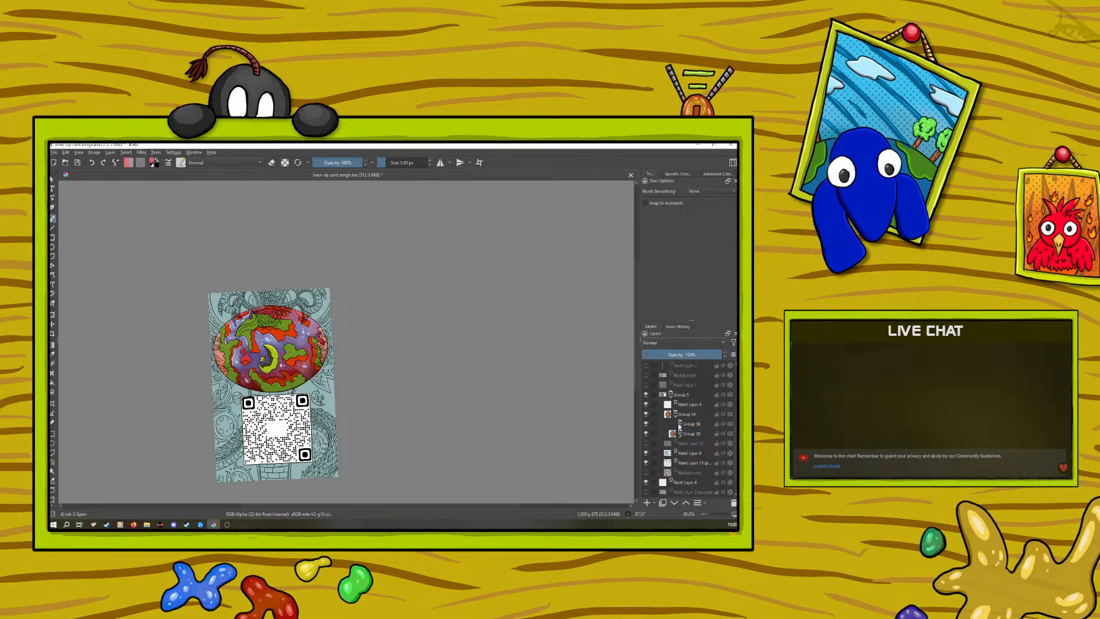
{"action": "left_click", "coordinate": [689, 425]}
{"action": "left_click", "coordinate": [673, 503]}
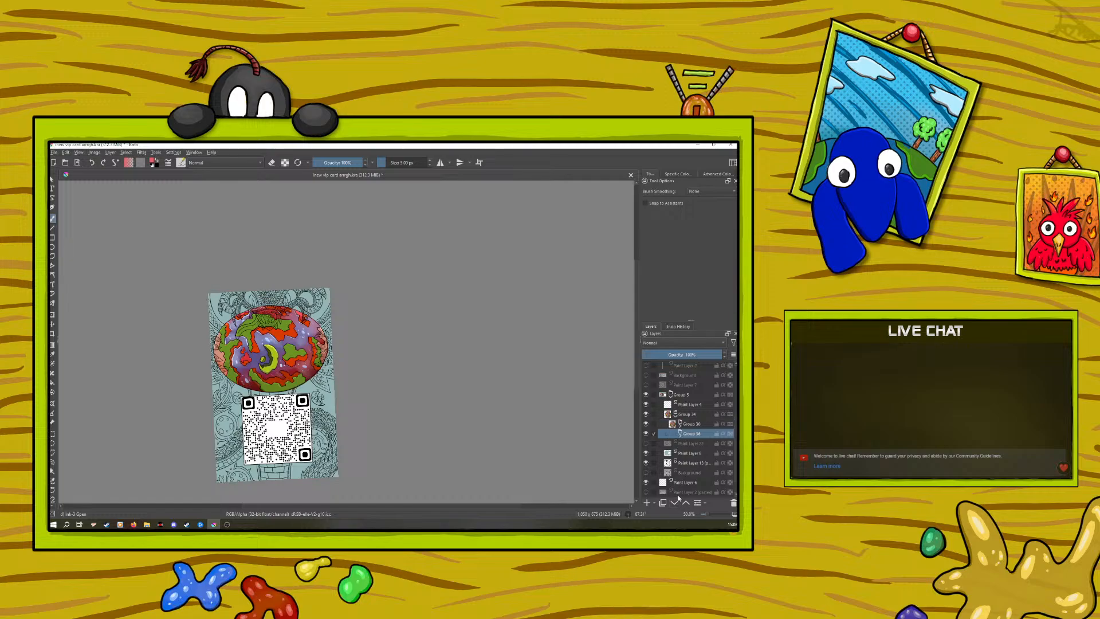
{"action": "left_click", "coordinate": [680, 433]}
{"action": "left_click", "coordinate": [685, 445]}
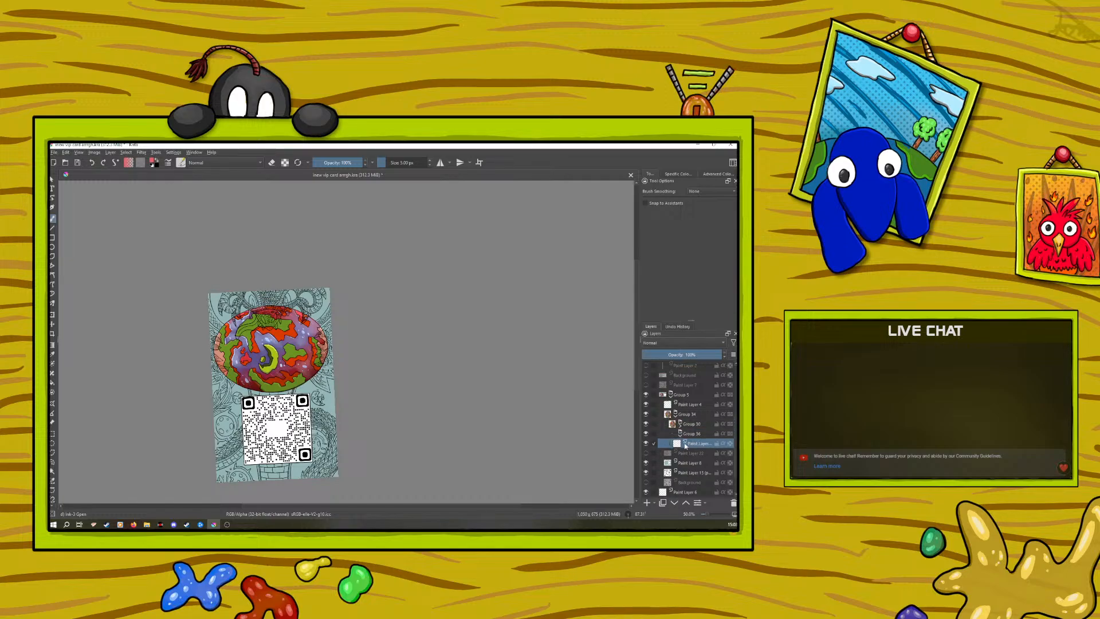
Show the colour sketch layer, sample its dark blue for the brush, and hide the sketch again
{"action": "left_click", "coordinate": [646, 453]}
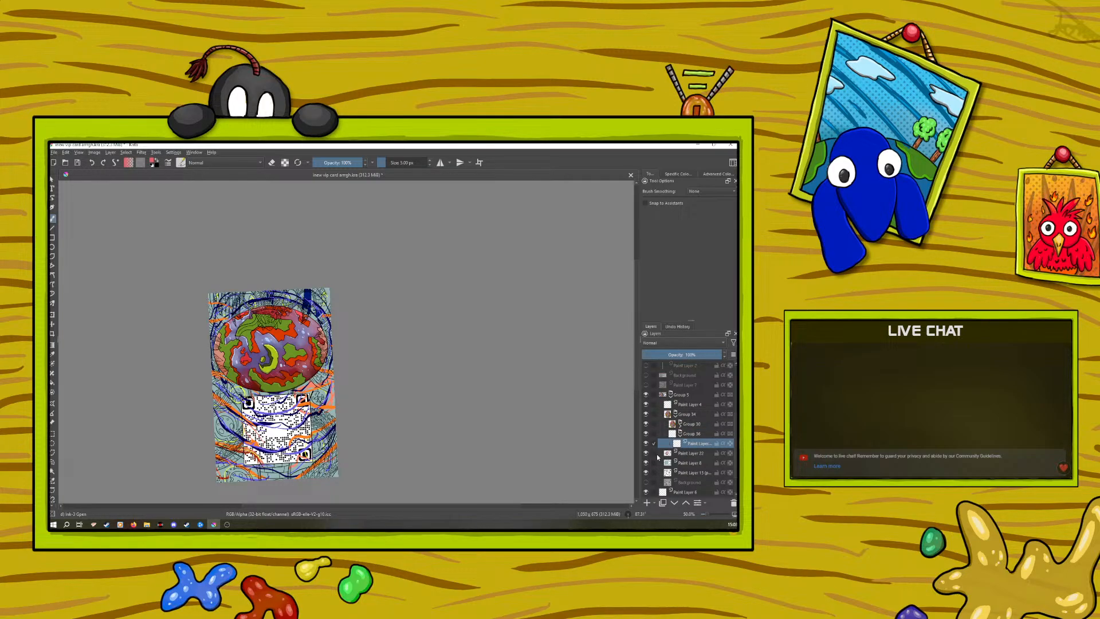
{"action": "left_click", "coordinate": [53, 353]}
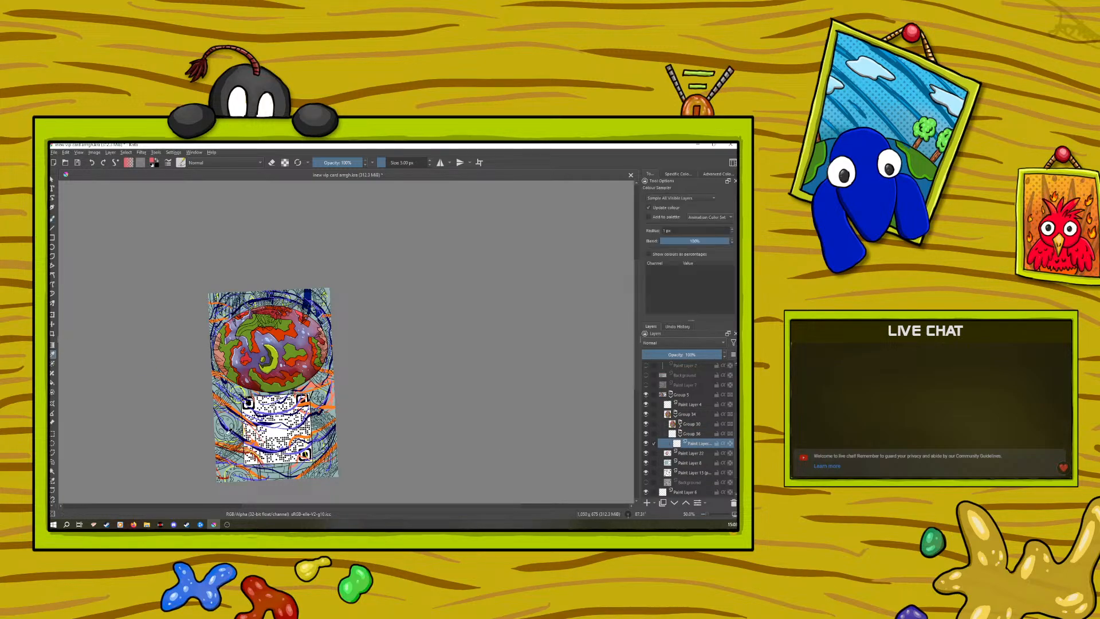
{"action": "left_click", "coordinate": [228, 424]}
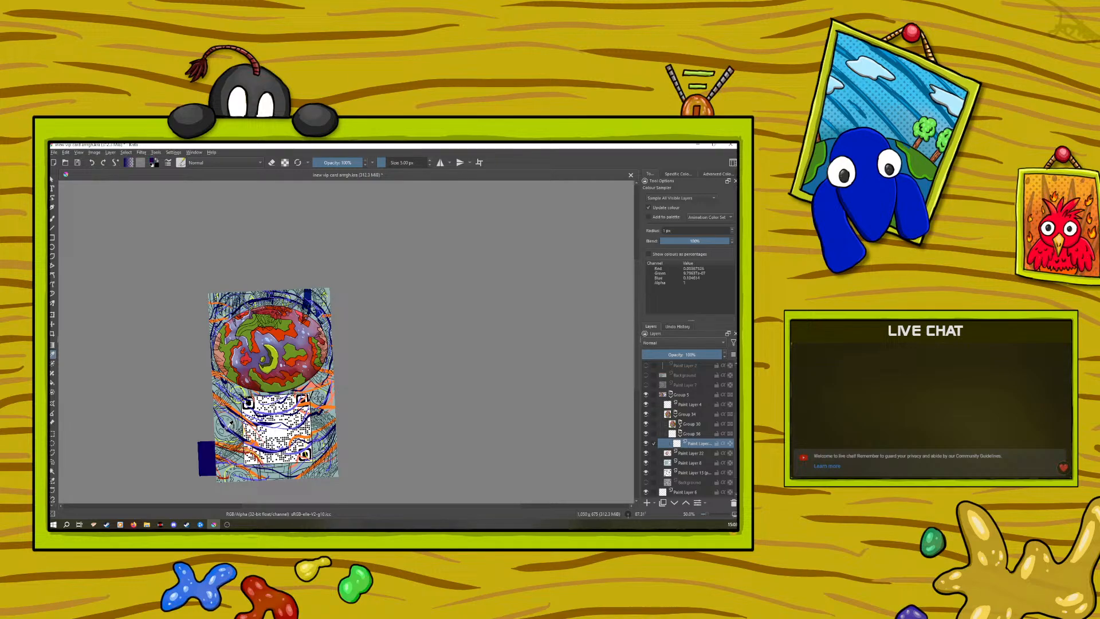
{"action": "left_click", "coordinate": [52, 218]}
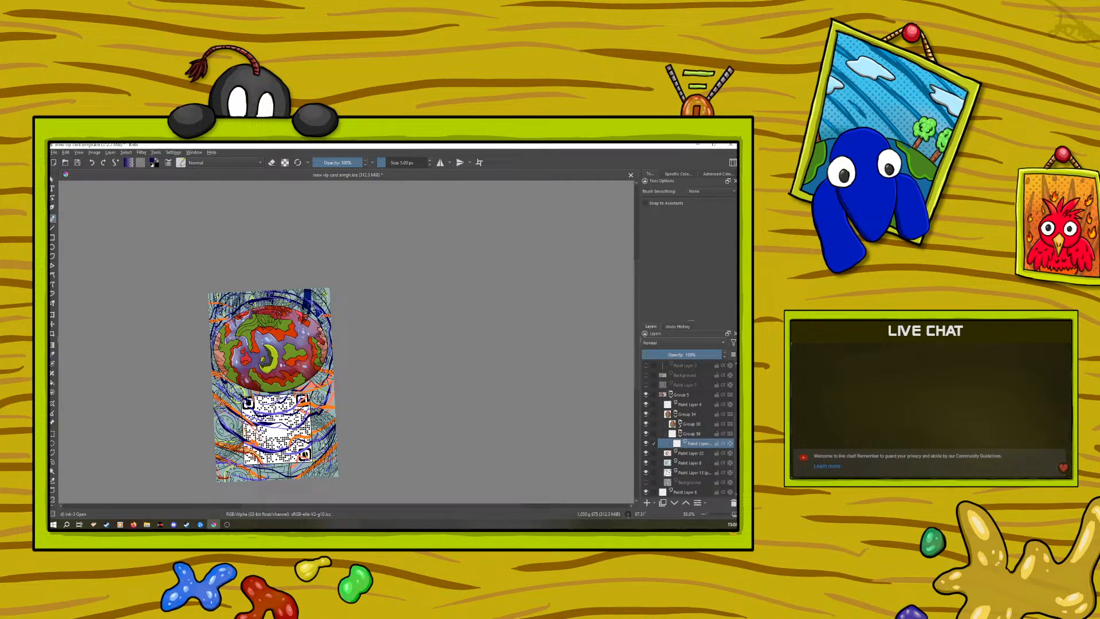
{"action": "left_click", "coordinate": [646, 453]}
{"action": "mouse_move", "coordinate": [650, 454]}
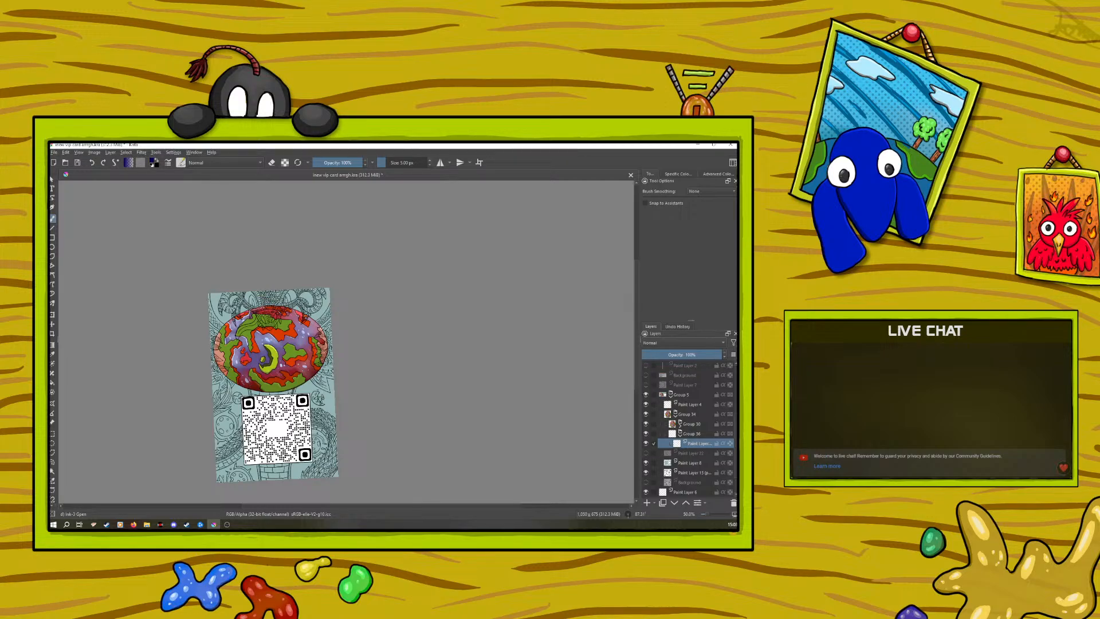
Enlarge the brush and paint dark blue over the card background around the globe and beside the QR code
{"action": "key", "text": "alt+Tab"}
{"action": "right_click", "coordinate": [223, 405]}
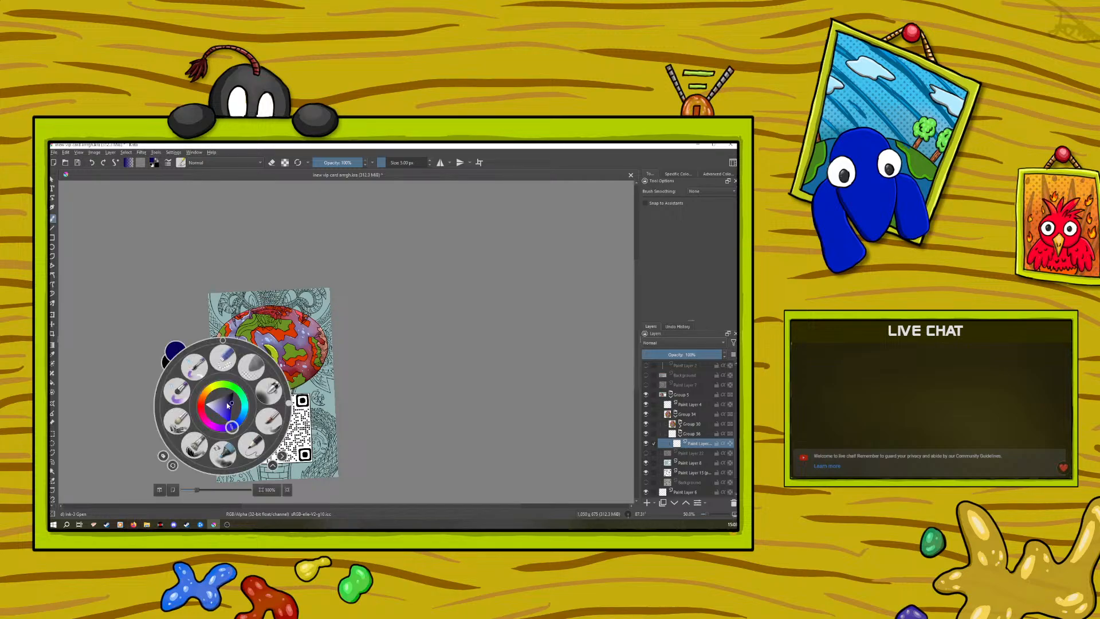
{"action": "left_click_drag", "start_coordinate": [384, 164], "coordinate": [397, 164]}
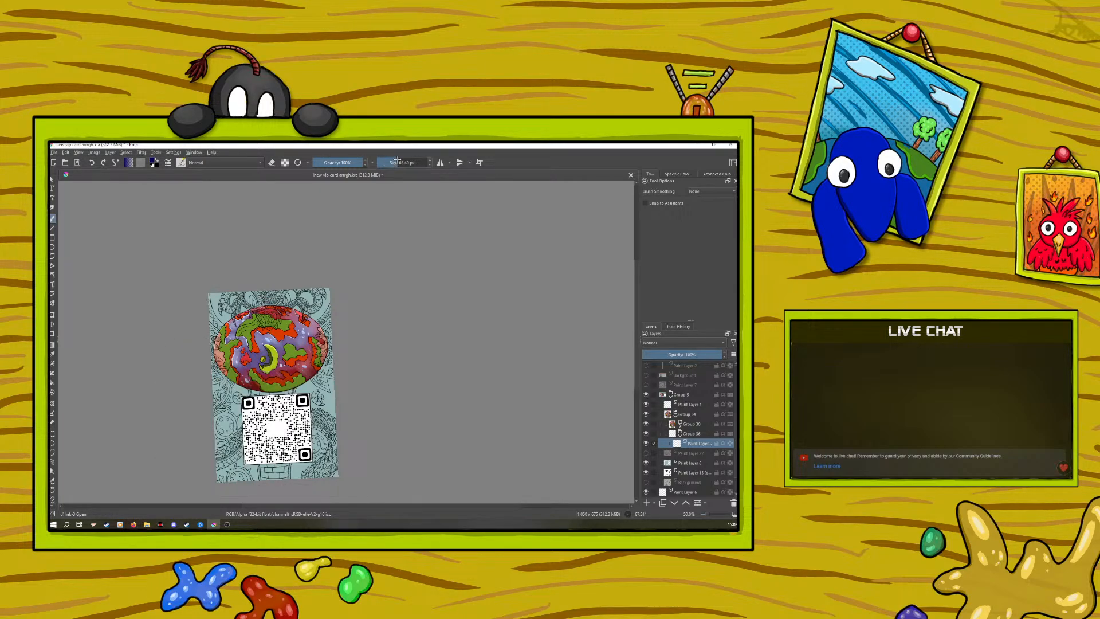
{"action": "left_click_drag", "start_coordinate": [232, 445], "coordinate": [228, 383]}
{"action": "mouse_move", "coordinate": [221, 452]}
{"action": "left_mouse_down"}
{"action": "mouse_move", "coordinate": [213, 356]}
{"action": "mouse_move", "coordinate": [239, 389]}
{"action": "mouse_move", "coordinate": [217, 379]}
{"action": "mouse_move", "coordinate": [210, 299]}
{"action": "mouse_move", "coordinate": [217, 332]}
{"action": "mouse_move", "coordinate": [225, 298]}
{"action": "mouse_move", "coordinate": [275, 294]}
{"action": "mouse_move", "coordinate": [282, 333]}
{"action": "mouse_move", "coordinate": [290, 293]}
{"action": "mouse_move", "coordinate": [302, 316]}
{"action": "mouse_move", "coordinate": [288, 293]}
{"action": "mouse_move", "coordinate": [330, 345]}
{"action": "mouse_move", "coordinate": [325, 290]}
{"action": "left_mouse_up"}
{"action": "mouse_move", "coordinate": [329, 352]}
{"action": "left_mouse_down"}
{"action": "mouse_move", "coordinate": [322, 399]}
{"action": "mouse_move", "coordinate": [304, 390]}
{"action": "mouse_move", "coordinate": [325, 398]}
{"action": "mouse_move", "coordinate": [328, 419]}
{"action": "mouse_move", "coordinate": [302, 394]}
{"action": "mouse_move", "coordinate": [228, 376]}
{"action": "left_mouse_up"}
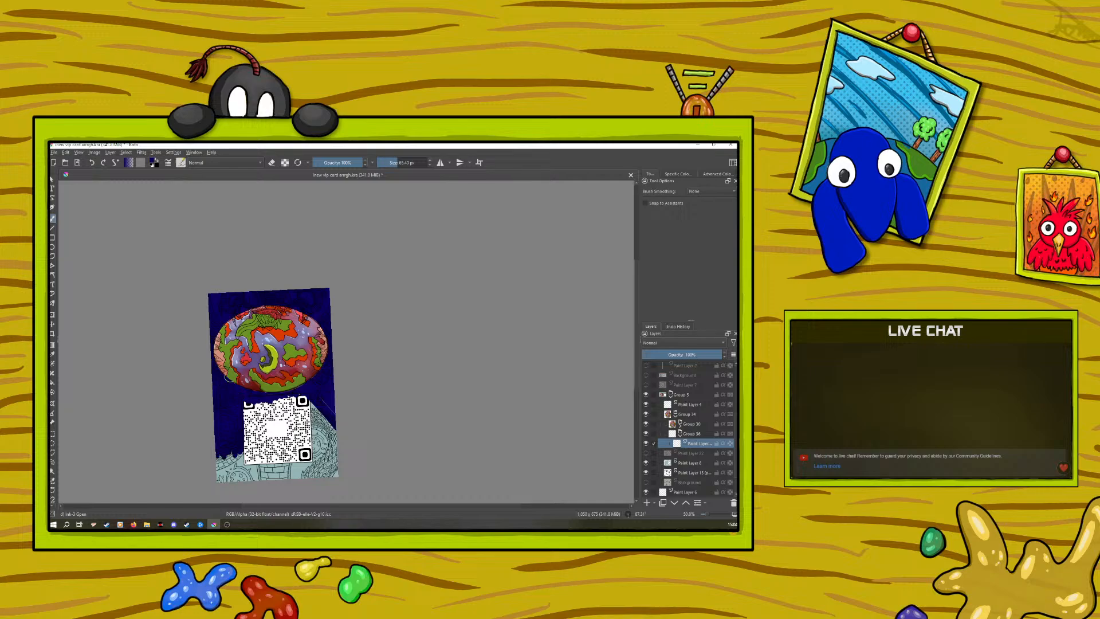
Quick-group Paint Layer 8, move the Paint Layer 13 copy beneath it into that group, and collapse the group
{"action": "left_click", "coordinate": [680, 435]}
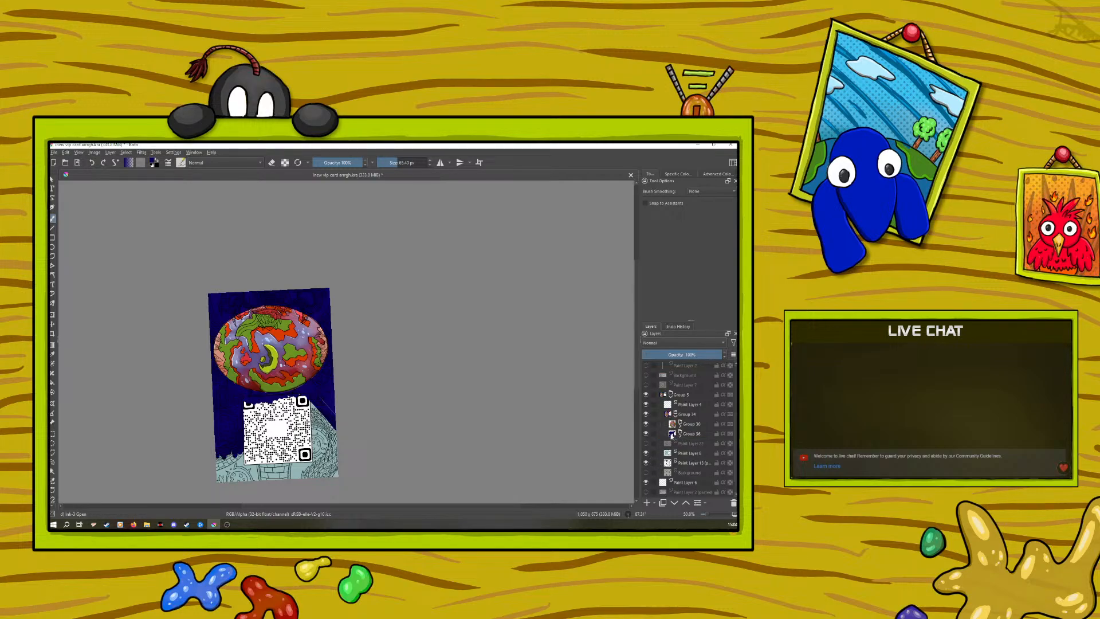
{"action": "right_click", "coordinate": [685, 452]}
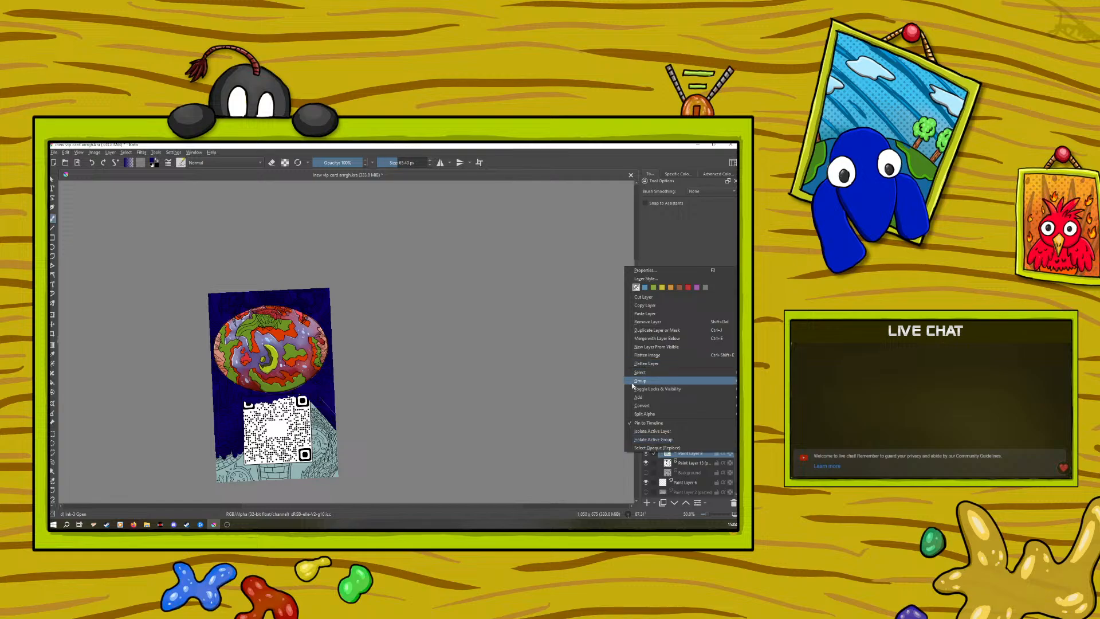
{"action": "left_click", "coordinate": [614, 379]}
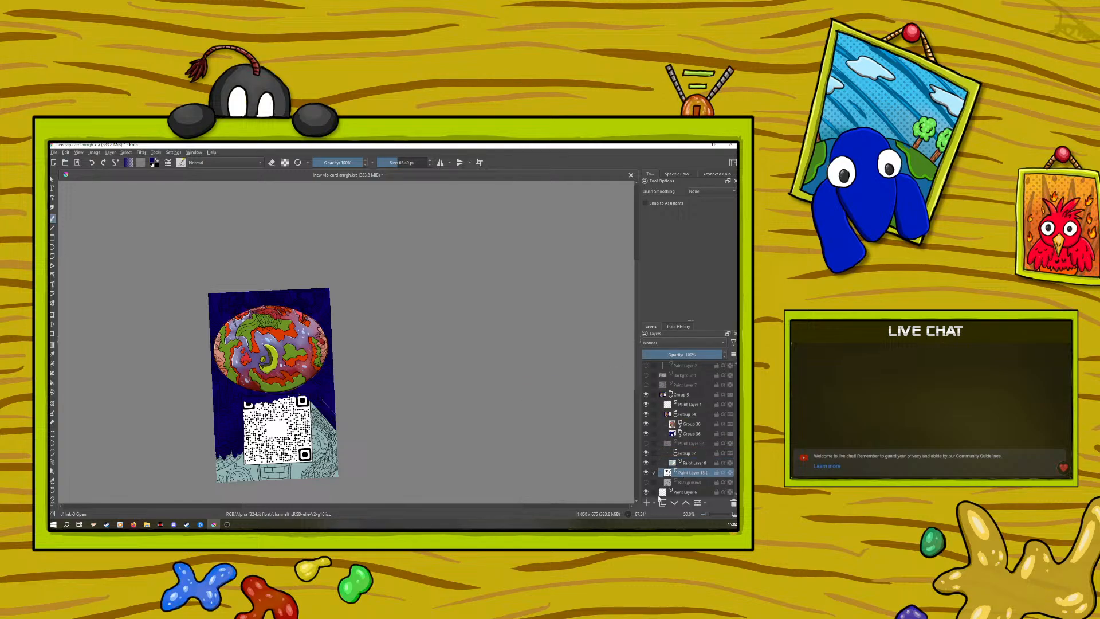
{"action": "left_click", "coordinate": [685, 503]}
{"action": "left_click", "coordinate": [682, 455]}
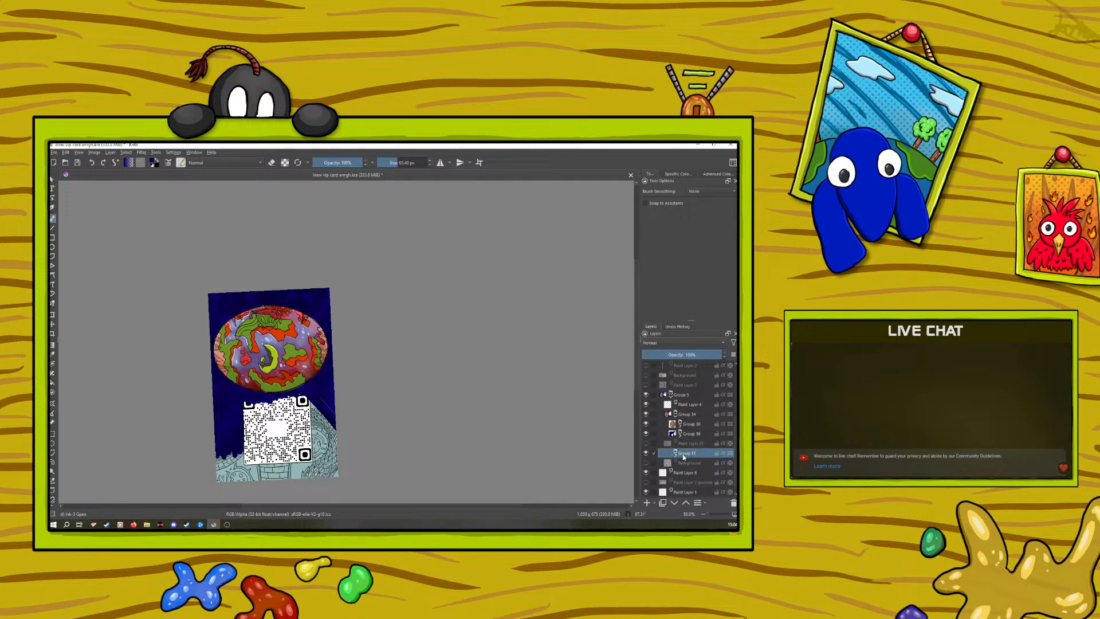
Try moving Group 37 above Group 36, expanding it, and nesting Group 36 at the top of it
{"action": "left_click", "coordinate": [686, 503]}
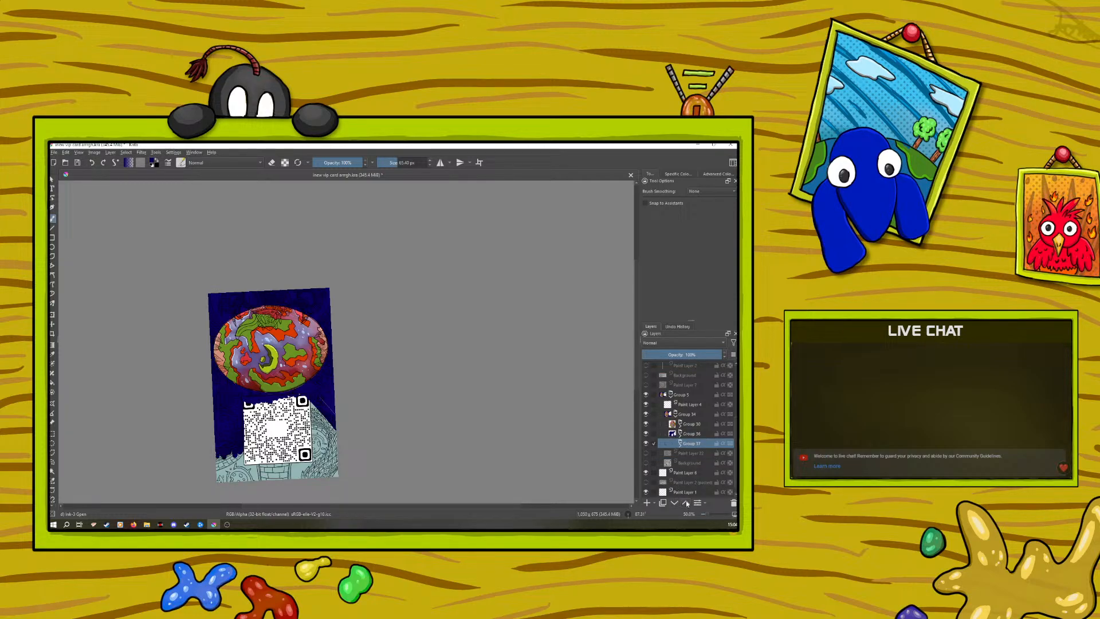
{"action": "left_click", "coordinate": [685, 502]}
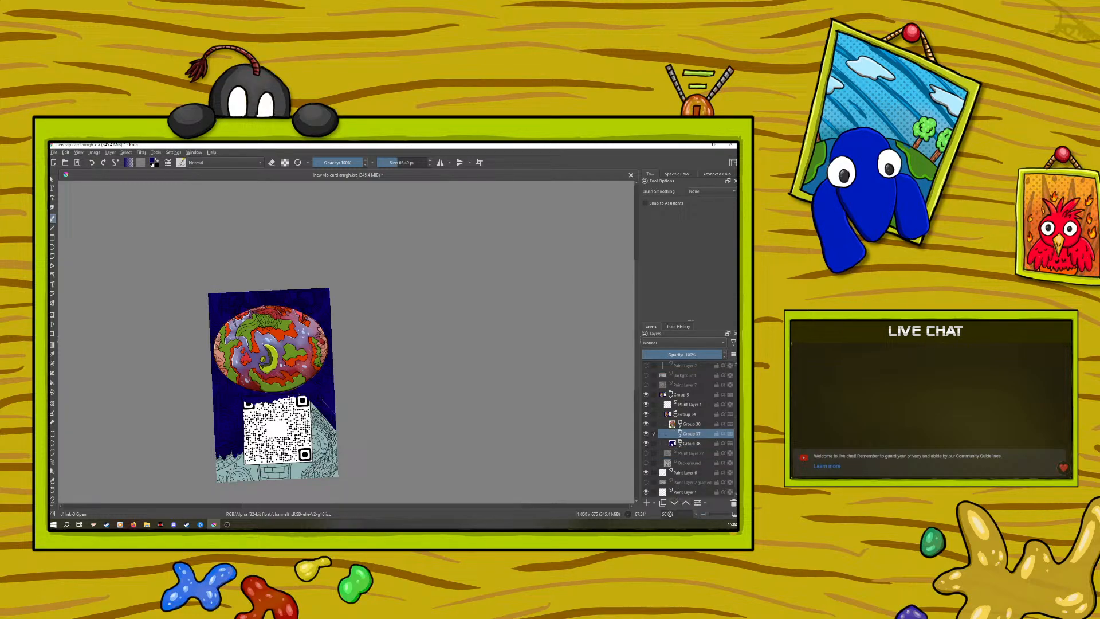
{"action": "left_click", "coordinate": [670, 434]}
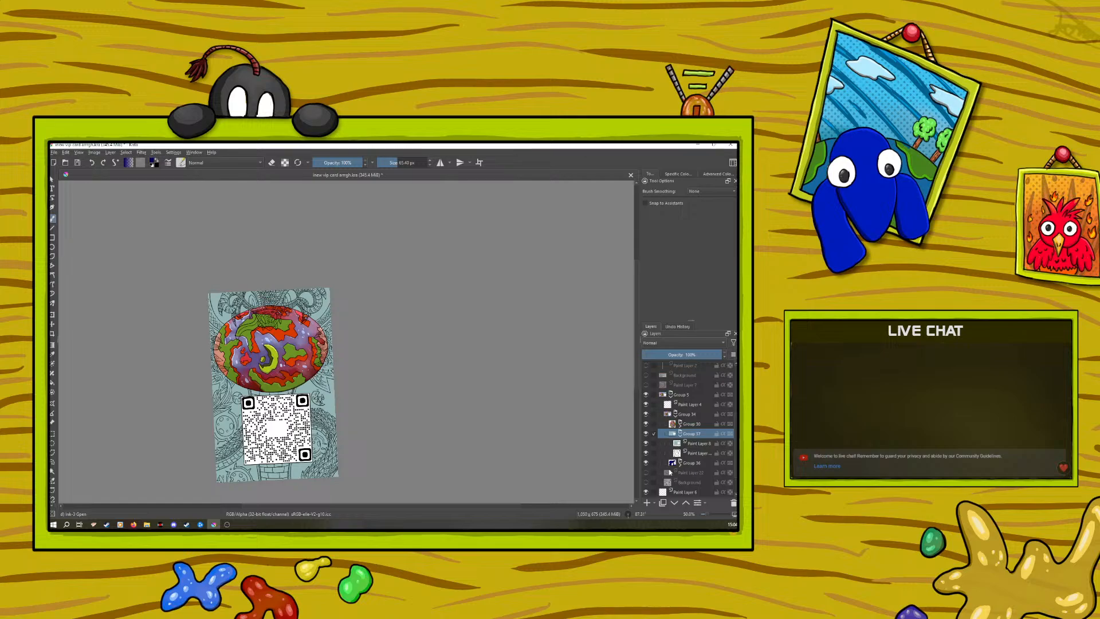
{"action": "left_click", "coordinate": [690, 464]}
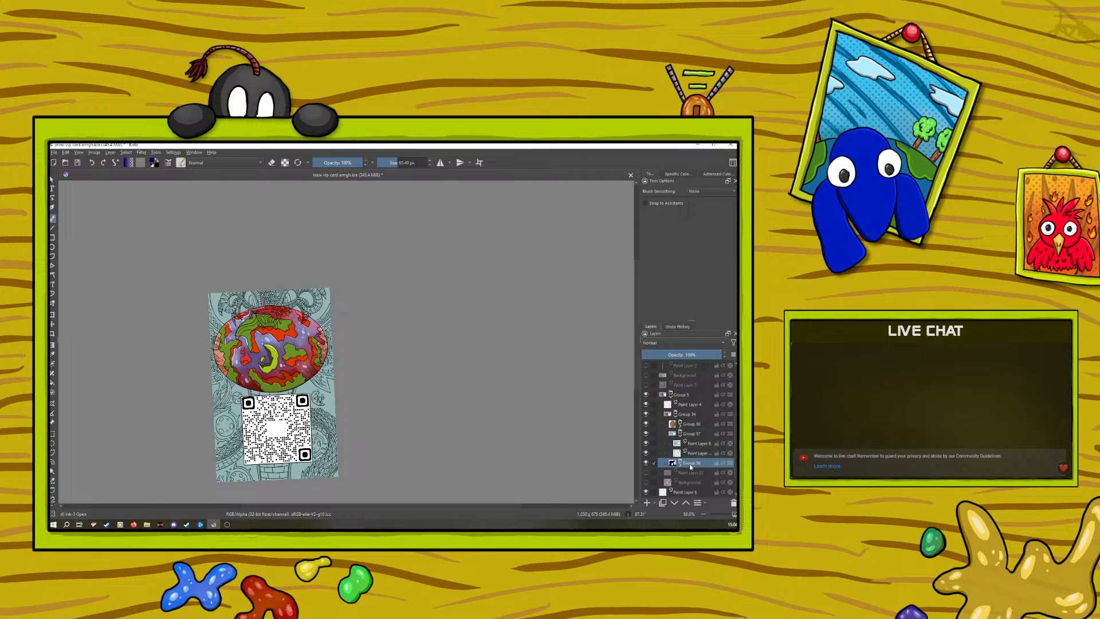
{"action": "left_click", "coordinate": [687, 502]}
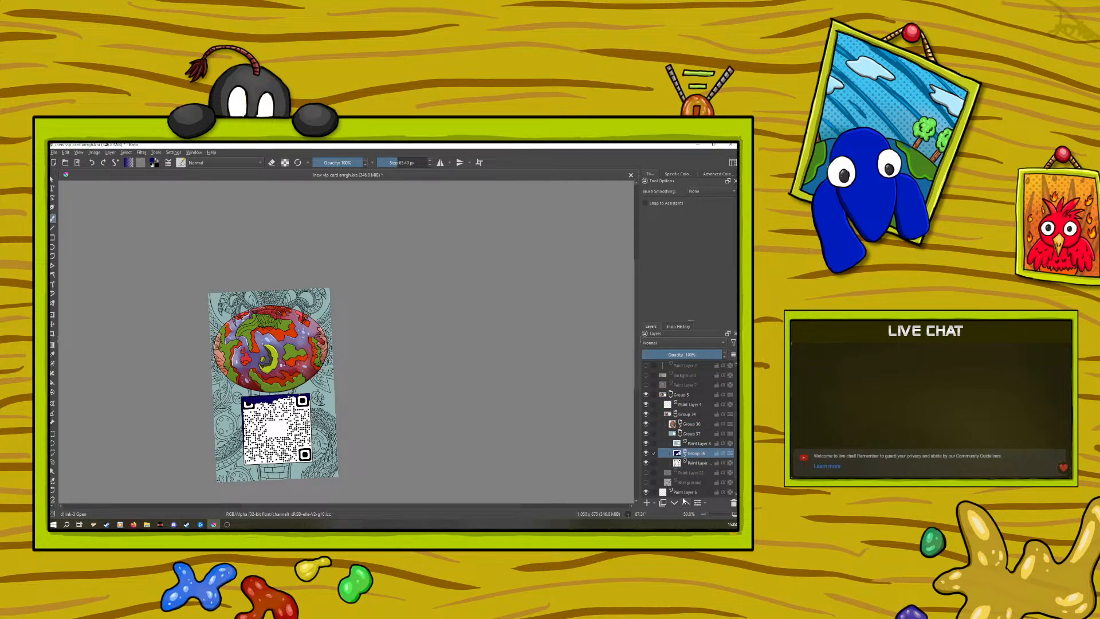
{"action": "left_click", "coordinate": [686, 503]}
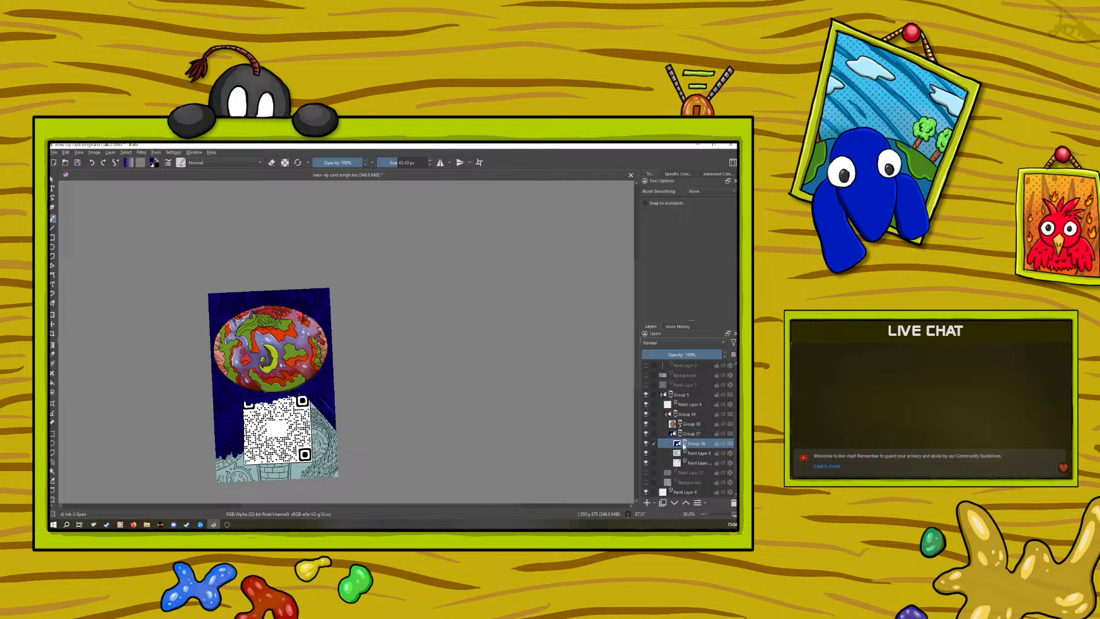
Expand the nested Group 36 and select its paint layer, and undo the recent layer moves
{"action": "left_click", "coordinate": [671, 443]}
{"action": "left_click", "coordinate": [698, 452]}
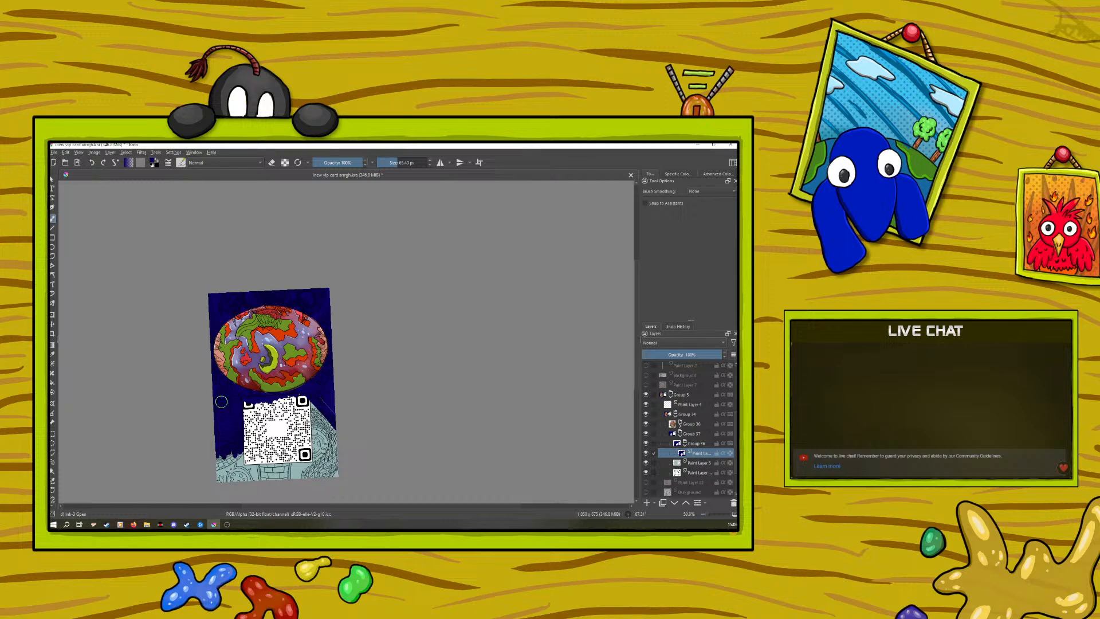
{"action": "left_click", "coordinate": [91, 163]}
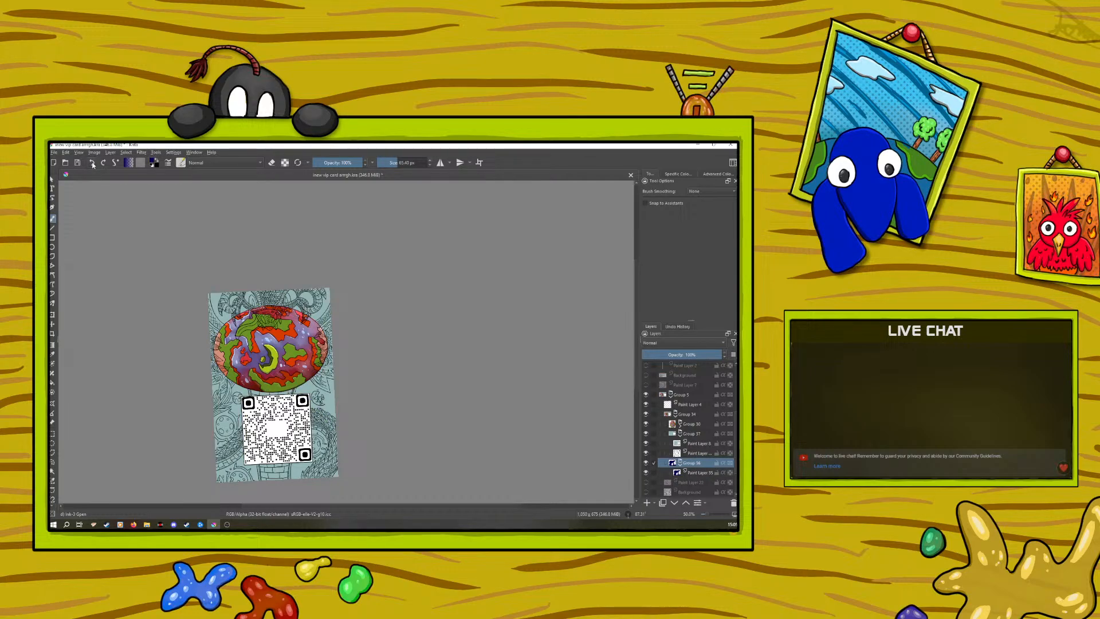
{"action": "left_click", "coordinate": [92, 162]}
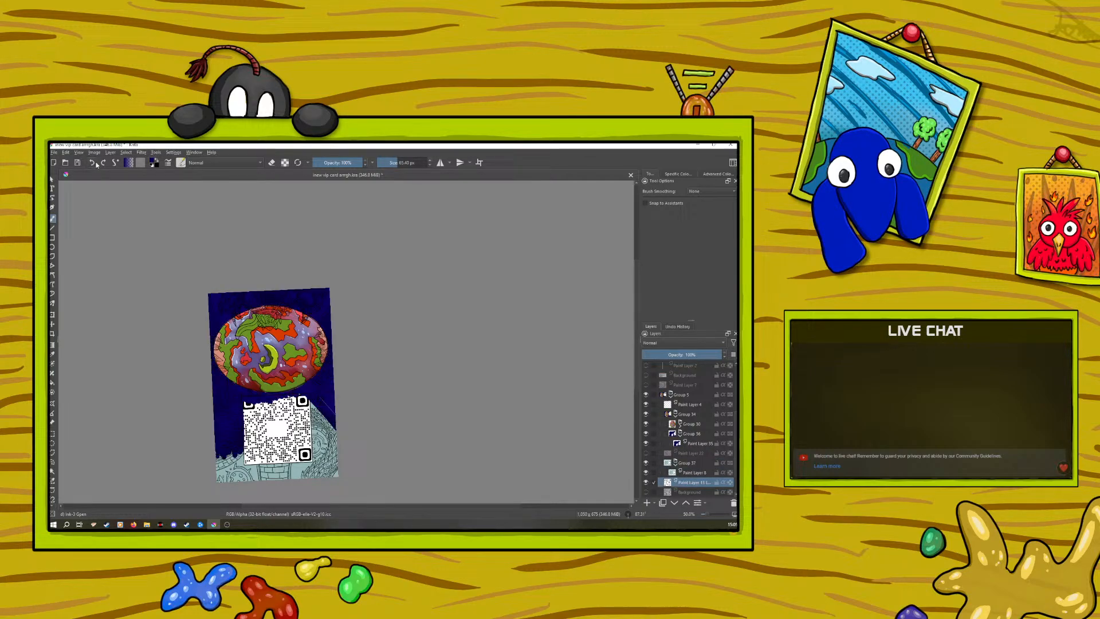
Collapse Group 37 and move it up into Group 36, beneath the dark blue paint layer
{"action": "left_click", "coordinate": [703, 444]}
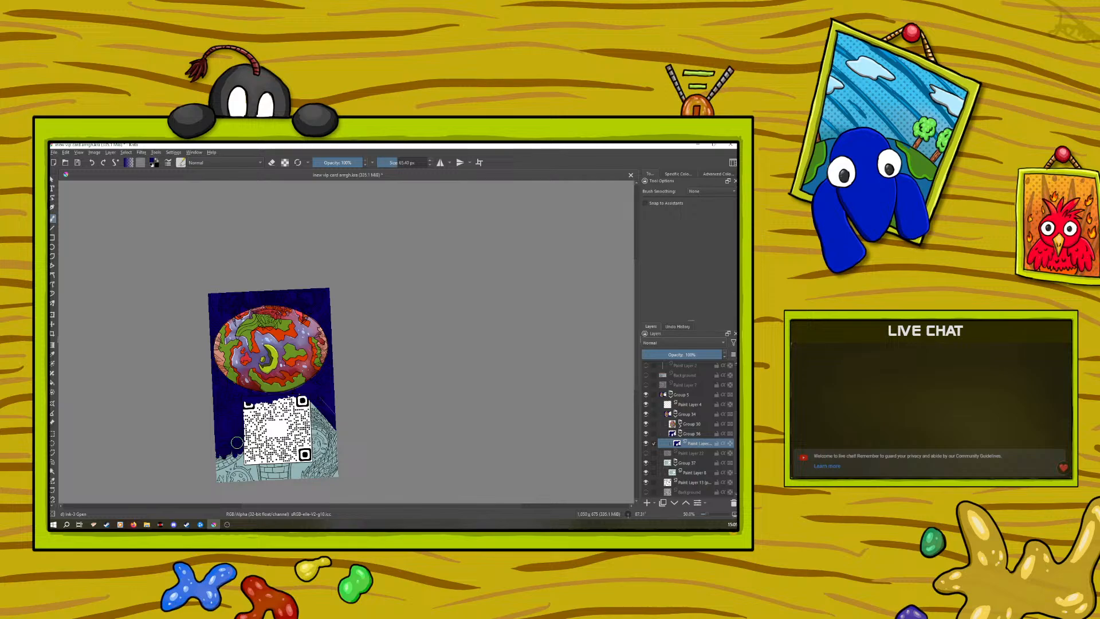
{"action": "left_click", "coordinate": [675, 462]}
{"action": "left_click", "coordinate": [682, 466]}
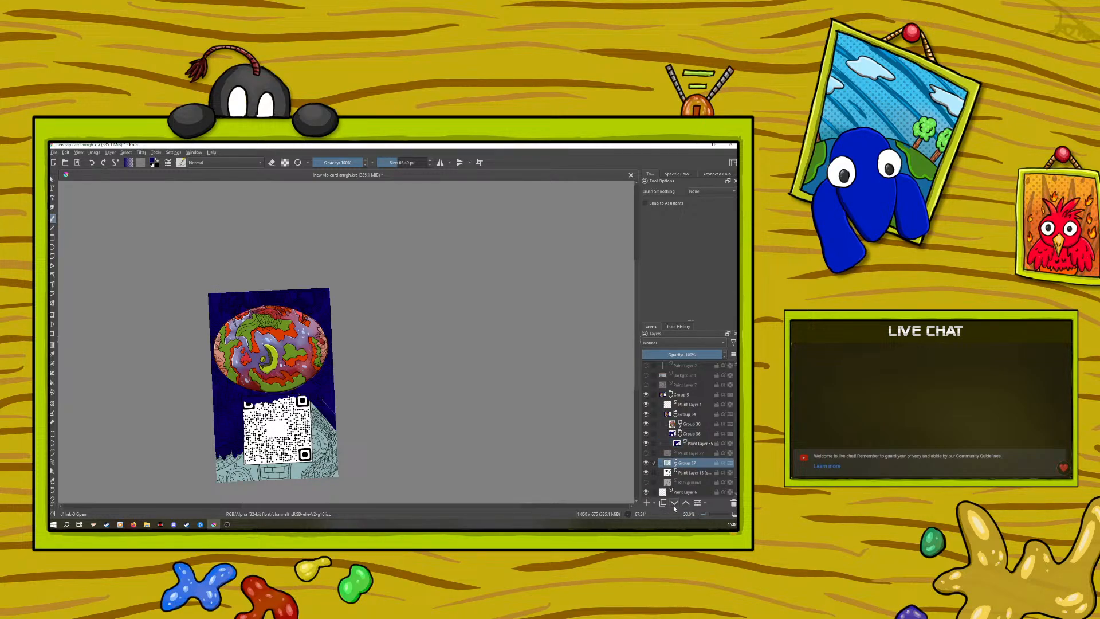
{"action": "left_click", "coordinate": [686, 503]}
{"action": "left_click", "coordinate": [685, 504]}
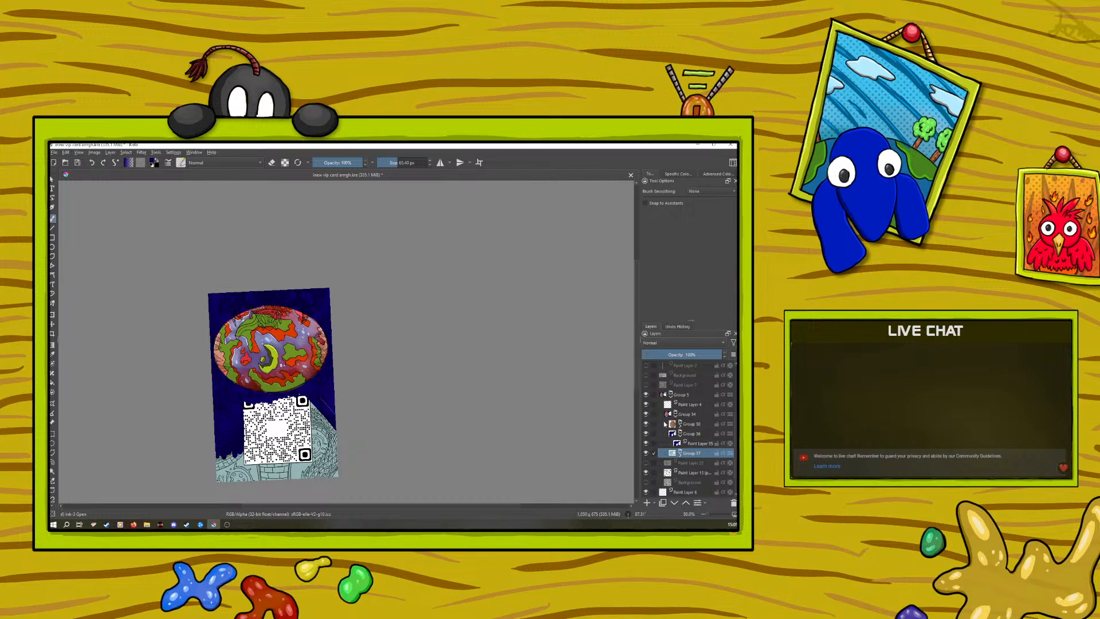
{"action": "left_click", "coordinate": [686, 503]}
Move the Paint Layer 13 copy up into Group 36, directly beneath Group 37
{"action": "left_click", "coordinate": [679, 471]}
{"action": "left_click", "coordinate": [685, 504]}
{"action": "left_click", "coordinate": [686, 503]}
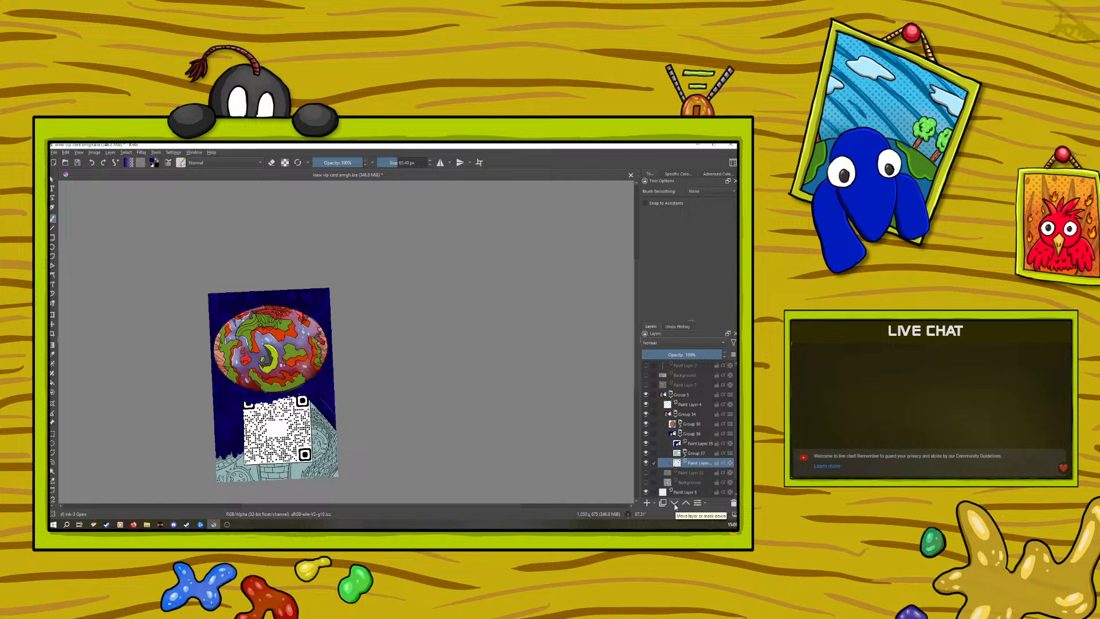
Try the dark blue layer beneath Group 37 and the Paint Layer 13 copy above the blue, restoring the order each time
{"action": "left_click", "coordinate": [688, 442]}
{"action": "left_click", "coordinate": [673, 503]}
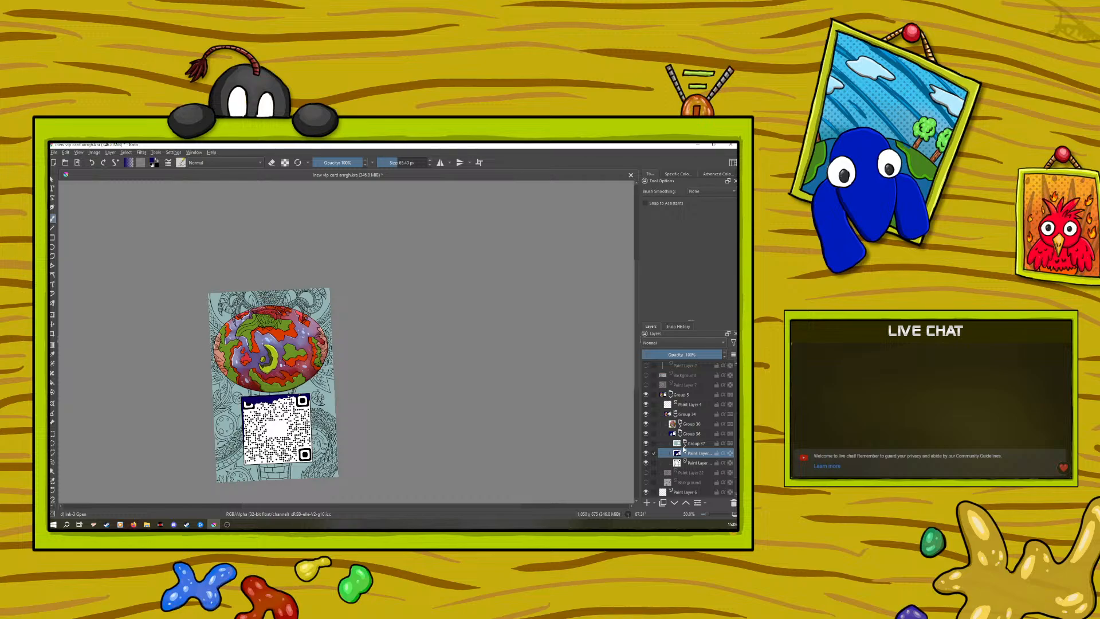
{"action": "left_click", "coordinate": [685, 502]}
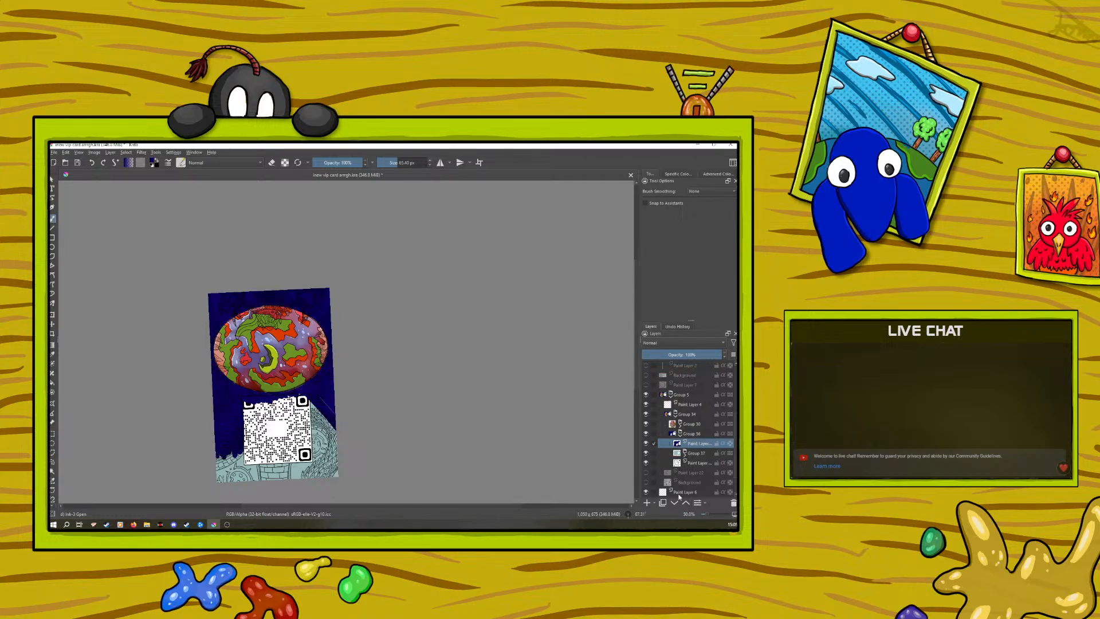
{"action": "left_click", "coordinate": [693, 462]}
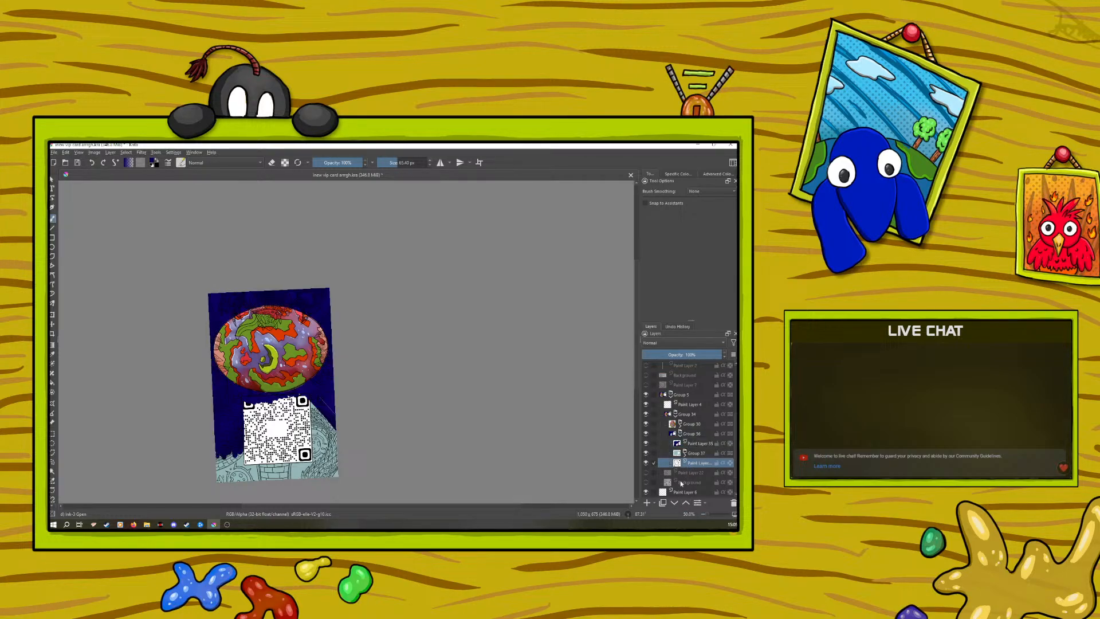
{"action": "left_click", "coordinate": [684, 503]}
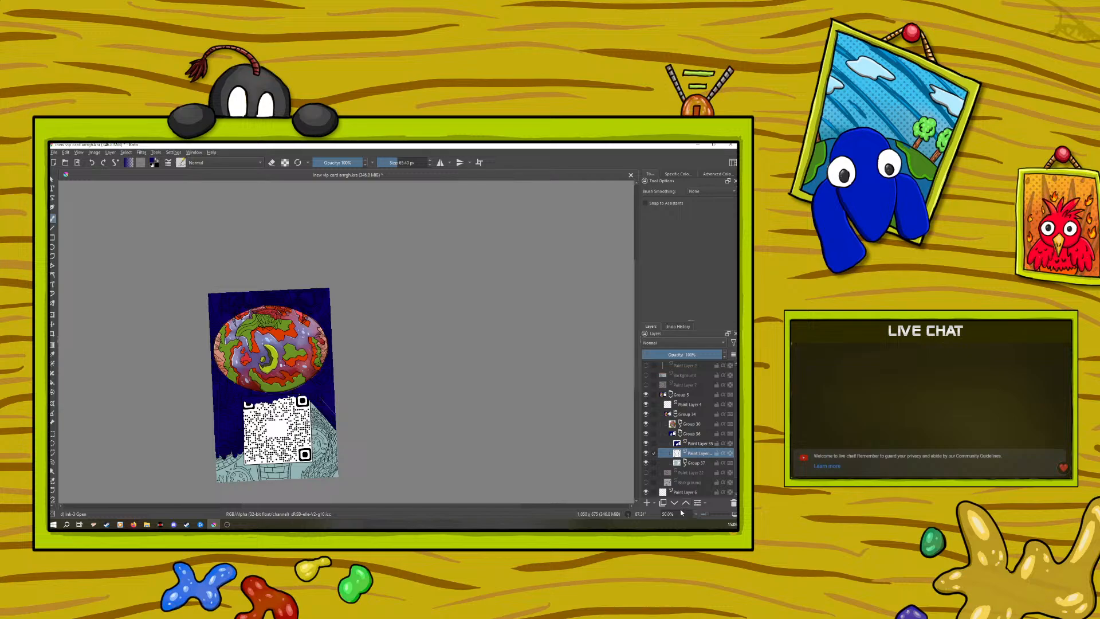
{"action": "left_click", "coordinate": [685, 502]}
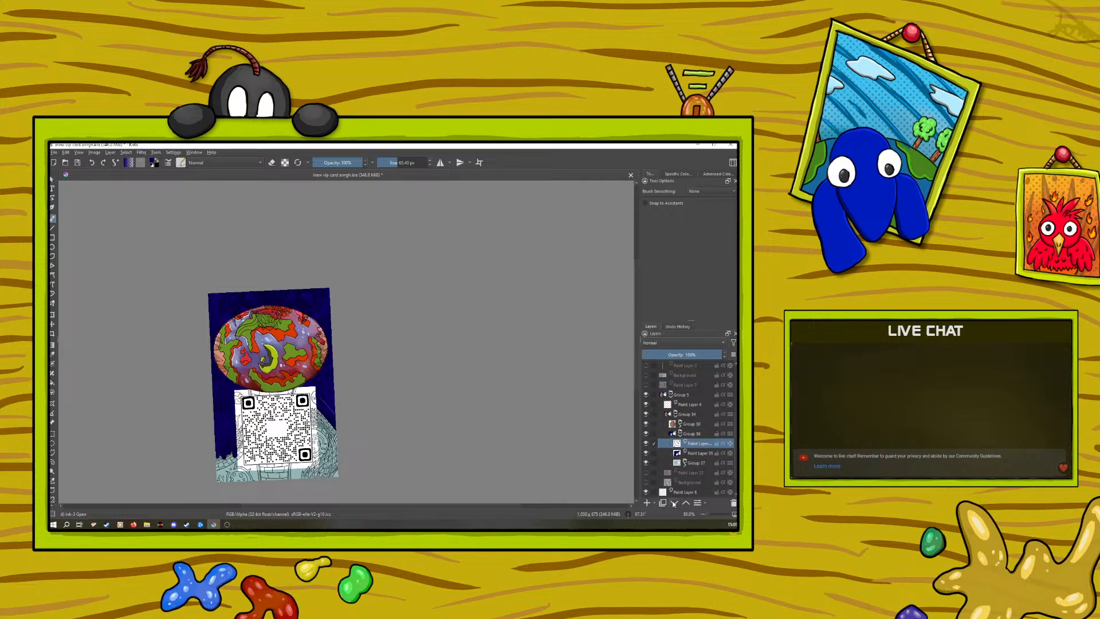
{"action": "left_click", "coordinate": [674, 502]}
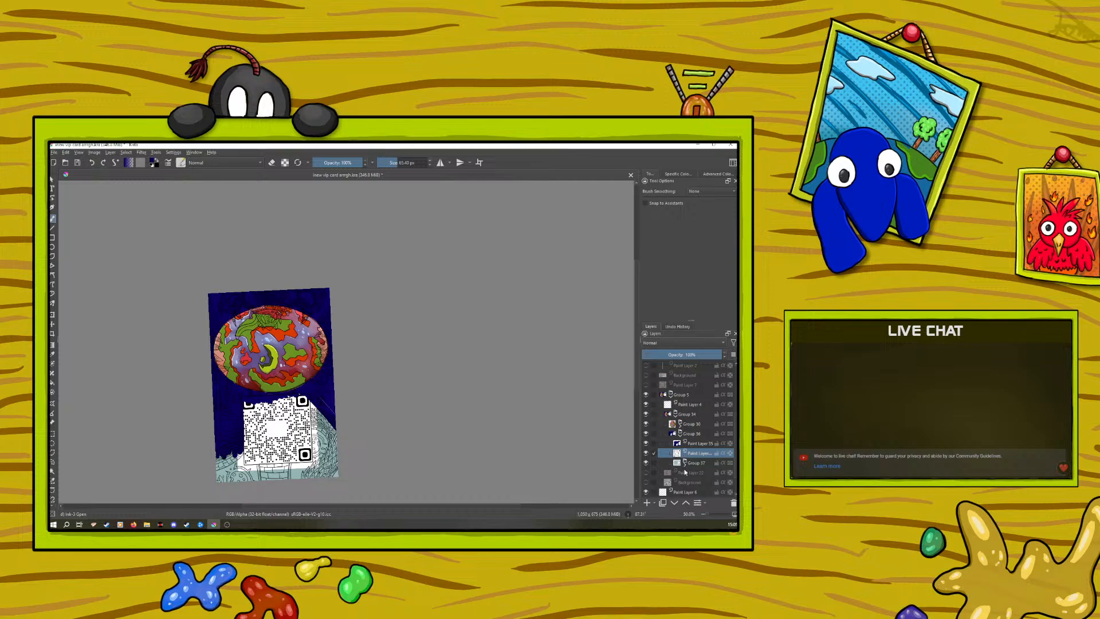
{"action": "left_click", "coordinate": [674, 503]}
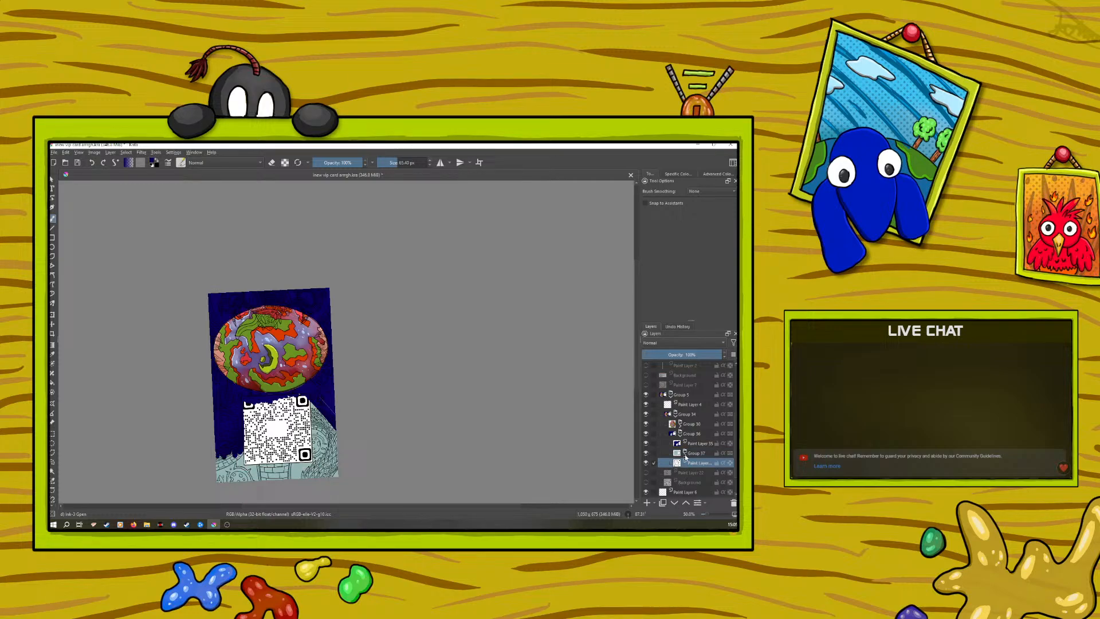
Move the Paint Layer 13 copy up into Group 37 and collapse that group
{"action": "left_click", "coordinate": [685, 502]}
{"action": "left_click", "coordinate": [683, 453]}
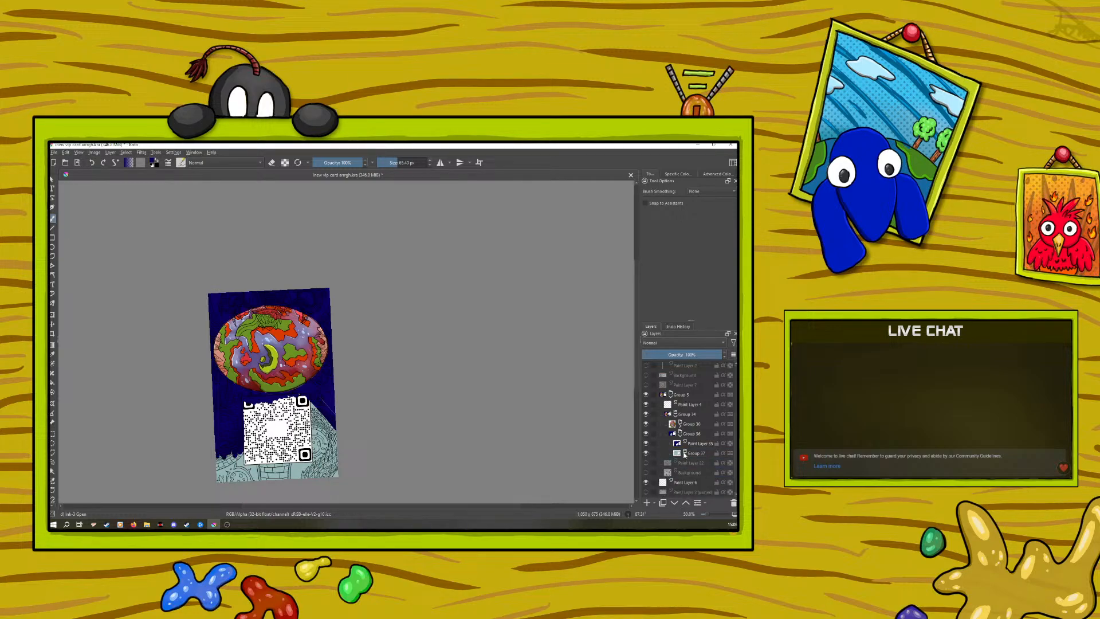
On the paint layer in Group 36, brush dark blue over the rest of the card's lower part, including around the QR code
{"action": "left_click", "coordinate": [697, 444]}
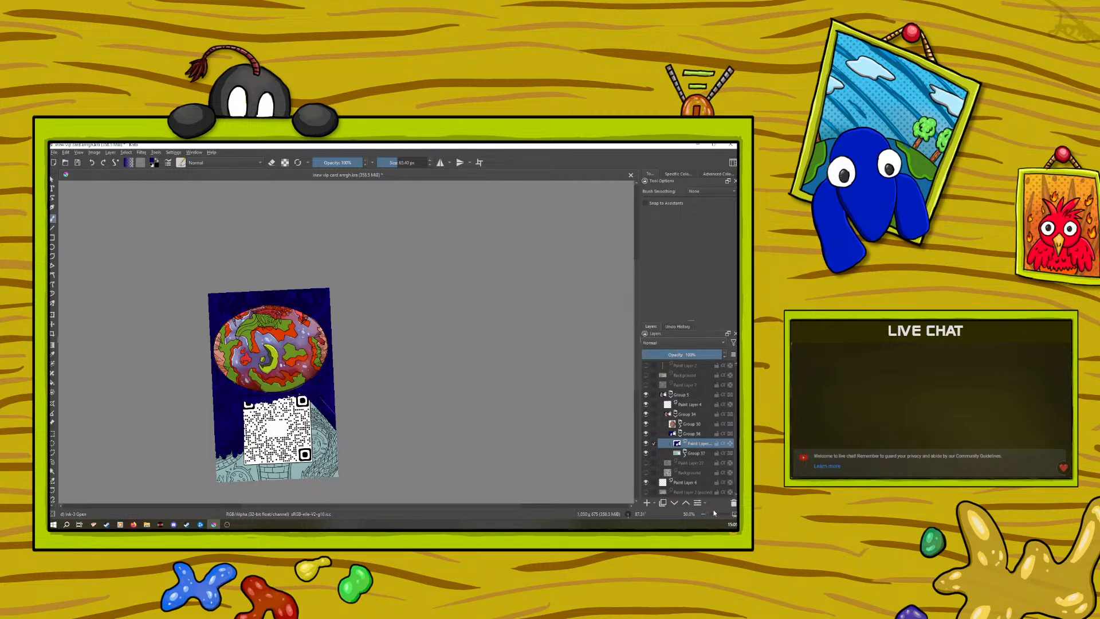
{"action": "left_click_drag", "start_coordinate": [706, 512], "coordinate": [711, 513]}
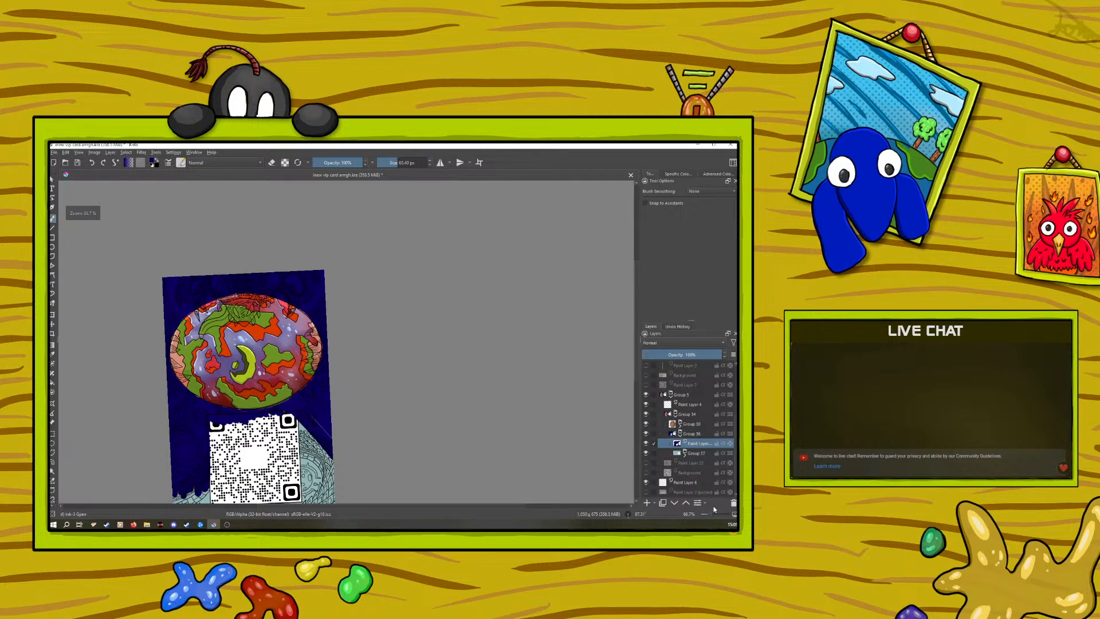
{"action": "scroll", "coordinate": [635, 316], "scroll_direction": "down", "scroll_amount": 5}
{"action": "mouse_move", "coordinate": [195, 335]}
{"action": "left_mouse_down"}
{"action": "mouse_move", "coordinate": [202, 374]}
{"action": "mouse_move", "coordinate": [193, 328]}
{"action": "mouse_move", "coordinate": [174, 385]}
{"action": "mouse_move", "coordinate": [215, 350]}
{"action": "mouse_move", "coordinate": [224, 385]}
{"action": "mouse_move", "coordinate": [243, 376]}
{"action": "mouse_move", "coordinate": [260, 320]}
{"action": "mouse_move", "coordinate": [286, 373]}
{"action": "mouse_move", "coordinate": [301, 348]}
{"action": "mouse_move", "coordinate": [297, 265]}
{"action": "mouse_move", "coordinate": [298, 311]}
{"action": "mouse_move", "coordinate": [282, 271]}
{"action": "mouse_move", "coordinate": [317, 333]}
{"action": "mouse_move", "coordinate": [321, 368]}
{"action": "mouse_move", "coordinate": [313, 289]}
{"action": "mouse_move", "coordinate": [303, 328]}
{"action": "mouse_move", "coordinate": [319, 375]}
{"action": "left_mouse_up"}
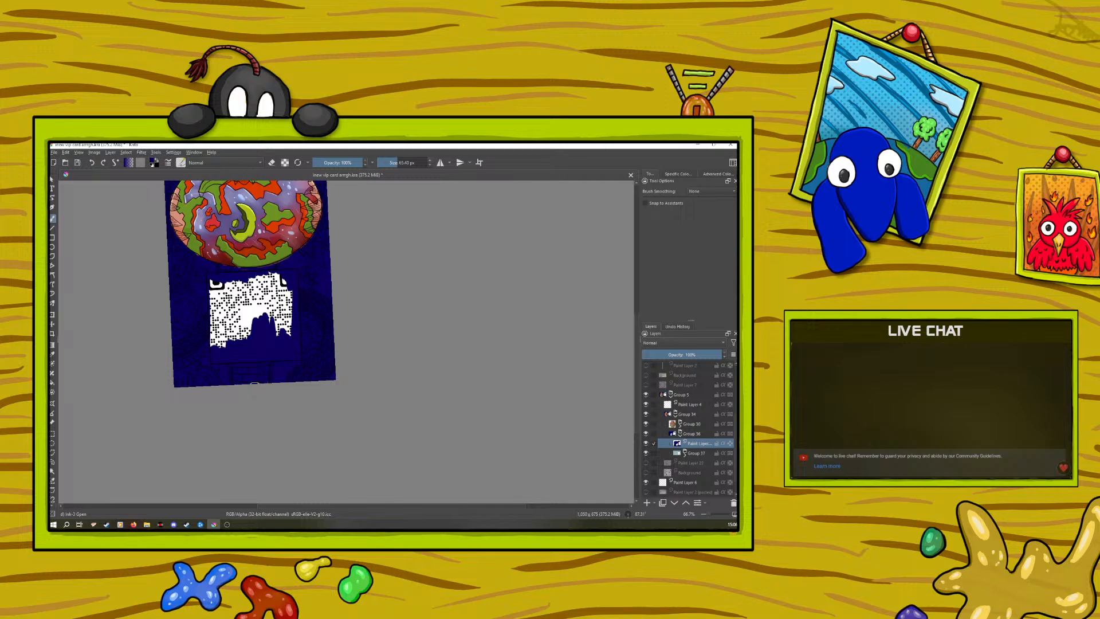
Expand the globe's group and its nested group, and toggle the nested group's topmost paint layer to check it, leaving it hidden
{"action": "scroll", "coordinate": [633, 315], "scroll_direction": "up", "scroll_amount": 3}
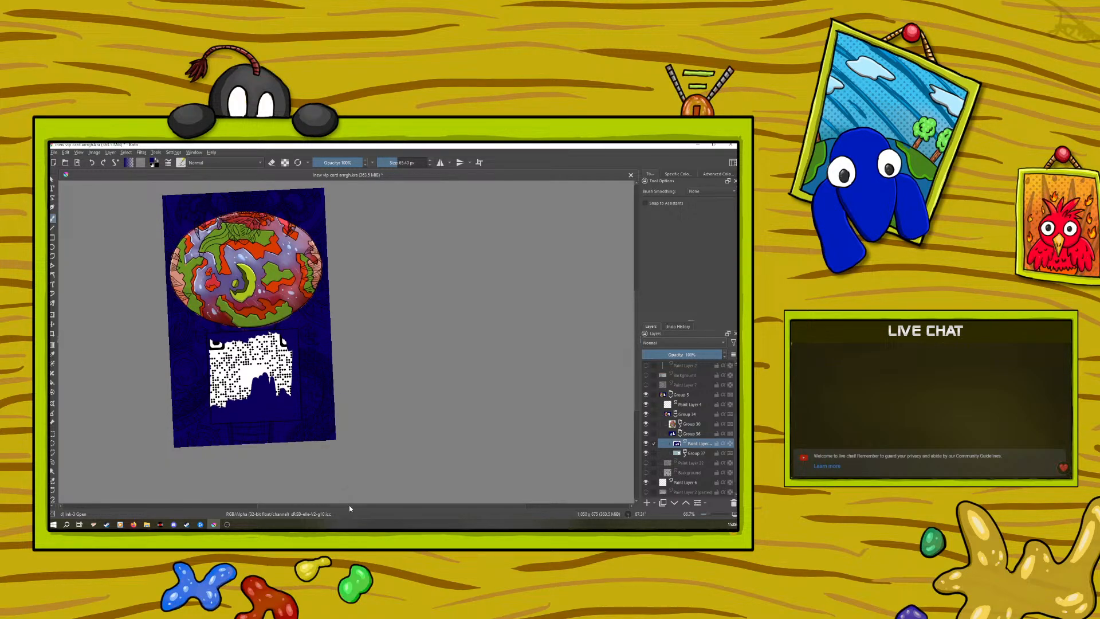
{"action": "left_click_drag", "start_coordinate": [349, 507], "coordinate": [318, 508]}
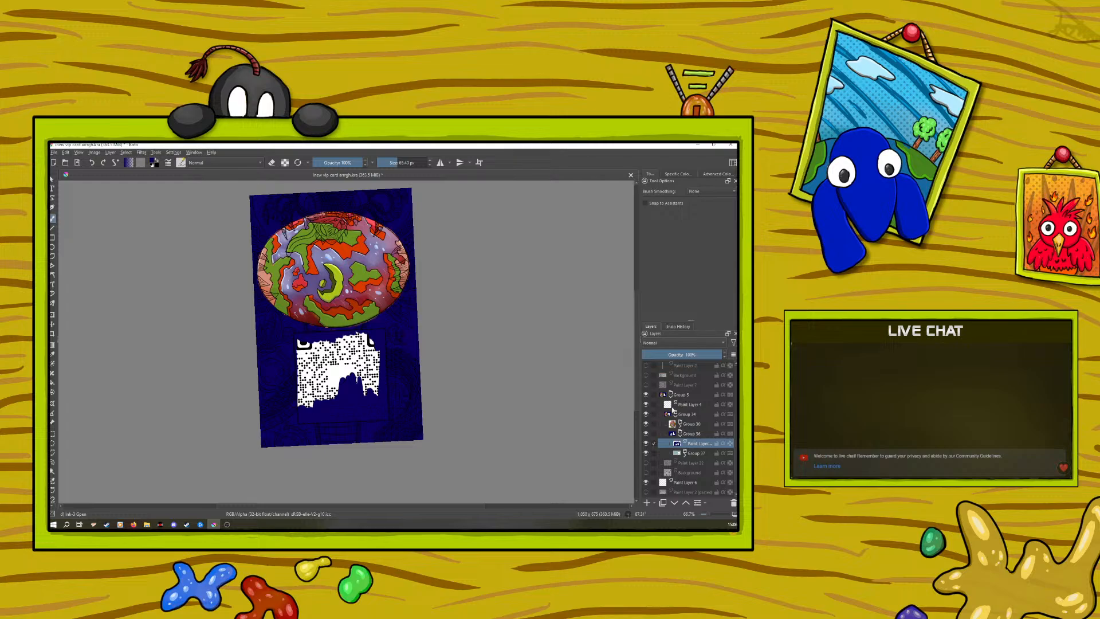
{"action": "left_click", "coordinate": [679, 425]}
{"action": "left_click", "coordinate": [674, 425]}
{"action": "scroll", "coordinate": [728, 426], "scroll_direction": "up", "scroll_amount": 5}
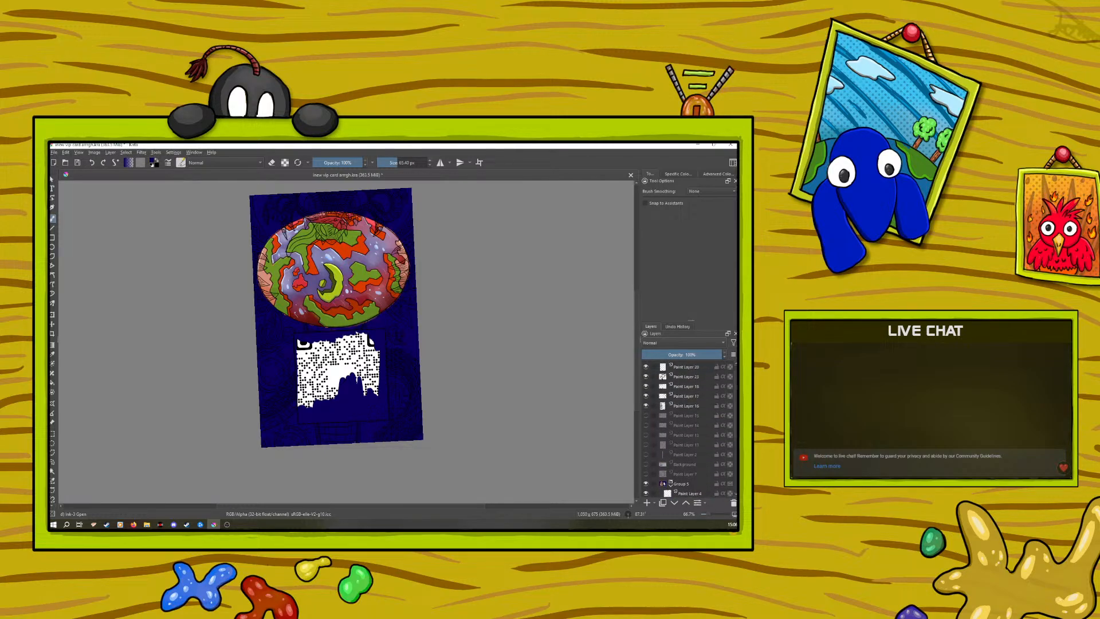
{"action": "scroll", "coordinate": [729, 358], "scroll_direction": "up", "scroll_amount": 2}
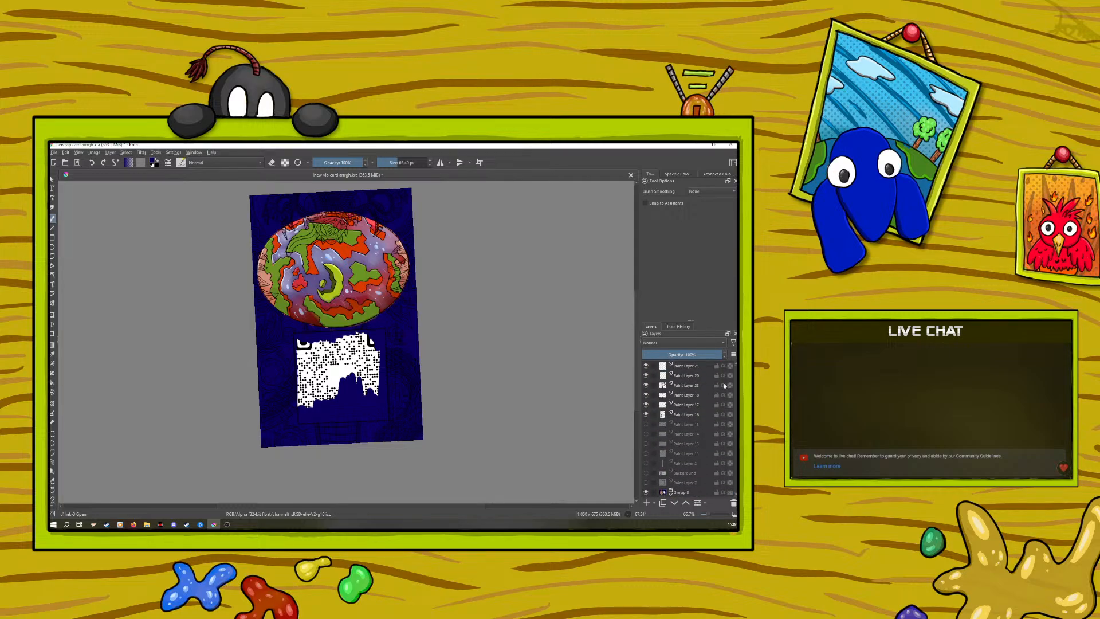
{"action": "scroll", "coordinate": [687, 430], "scroll_direction": "down", "scroll_amount": 4}
{"action": "left_click", "coordinate": [673, 447]}
{"action": "left_click", "coordinate": [671, 478]}
{"action": "left_click", "coordinate": [647, 486]}
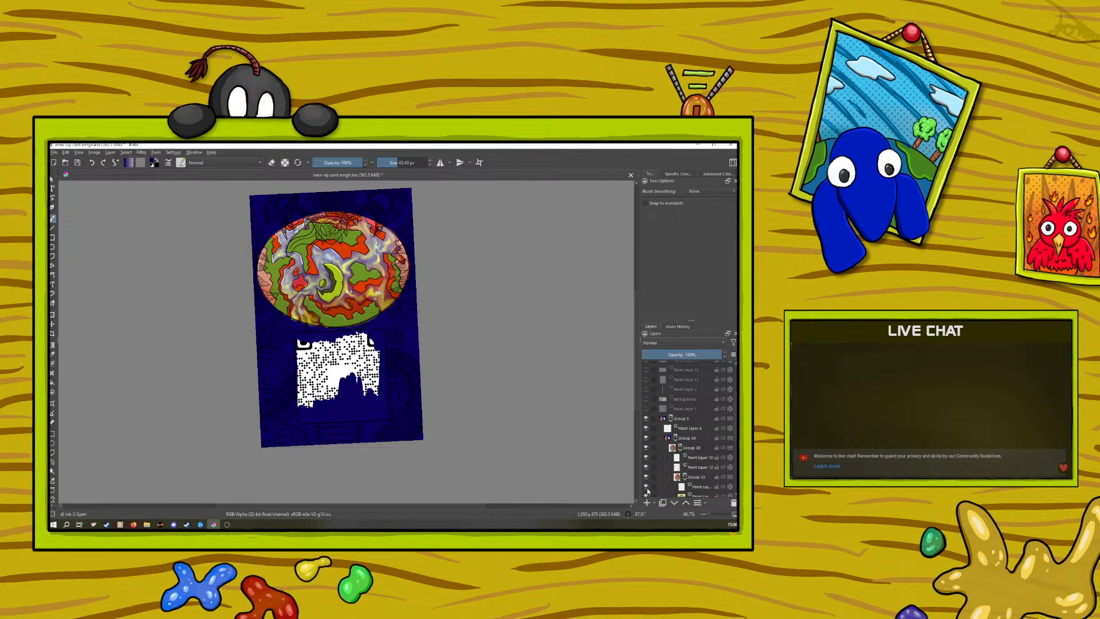
{"action": "left_click", "coordinate": [647, 487]}
{"action": "left_click", "coordinate": [646, 487]}
{"action": "left_click", "coordinate": [646, 487]}
{"action": "left_click", "coordinate": [646, 486]}
{"action": "left_click", "coordinate": [646, 488]}
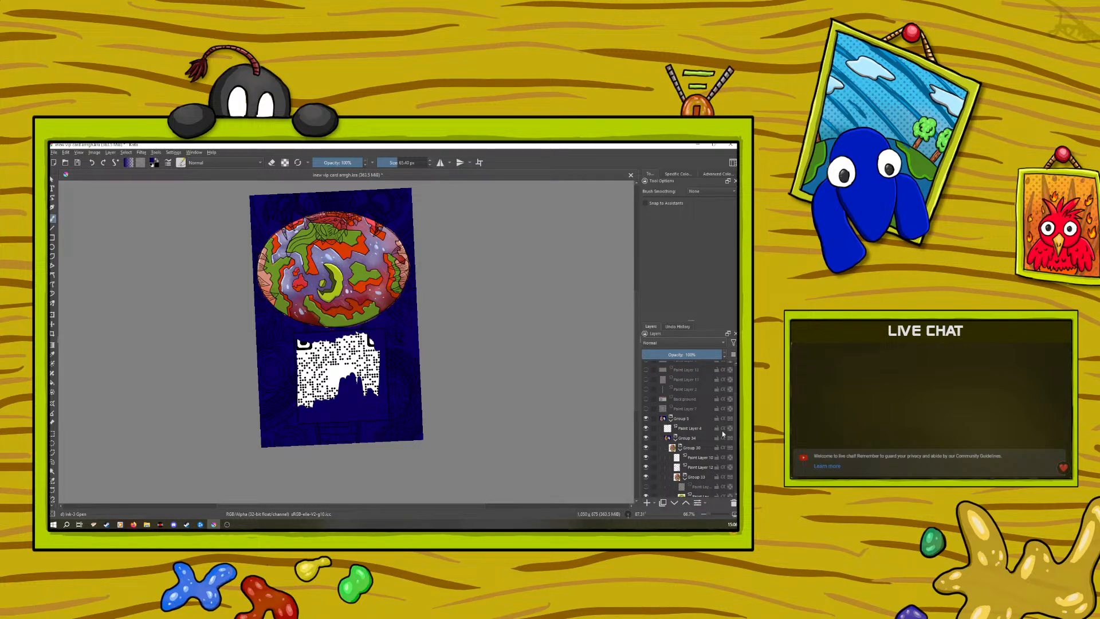
Lower the opacity of the dark blue paint layer in Group 36 to 50% and zoom in on the QR code
{"action": "scroll", "coordinate": [725, 436], "scroll_direction": "down", "scroll_amount": 2}
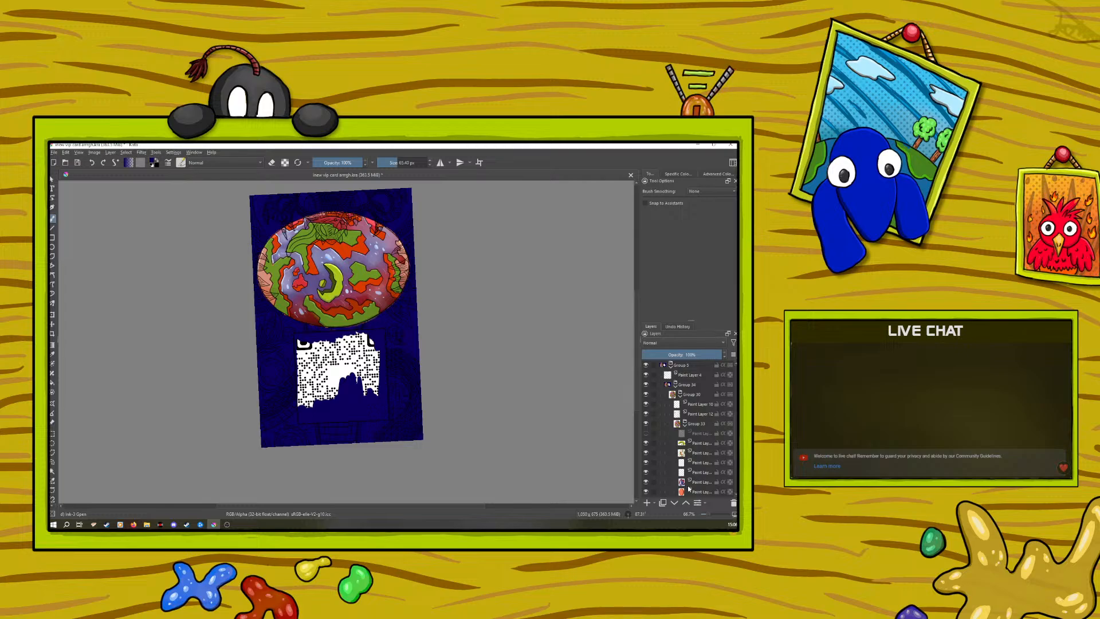
{"action": "scroll", "coordinate": [684, 444], "scroll_direction": "down", "scroll_amount": 3}
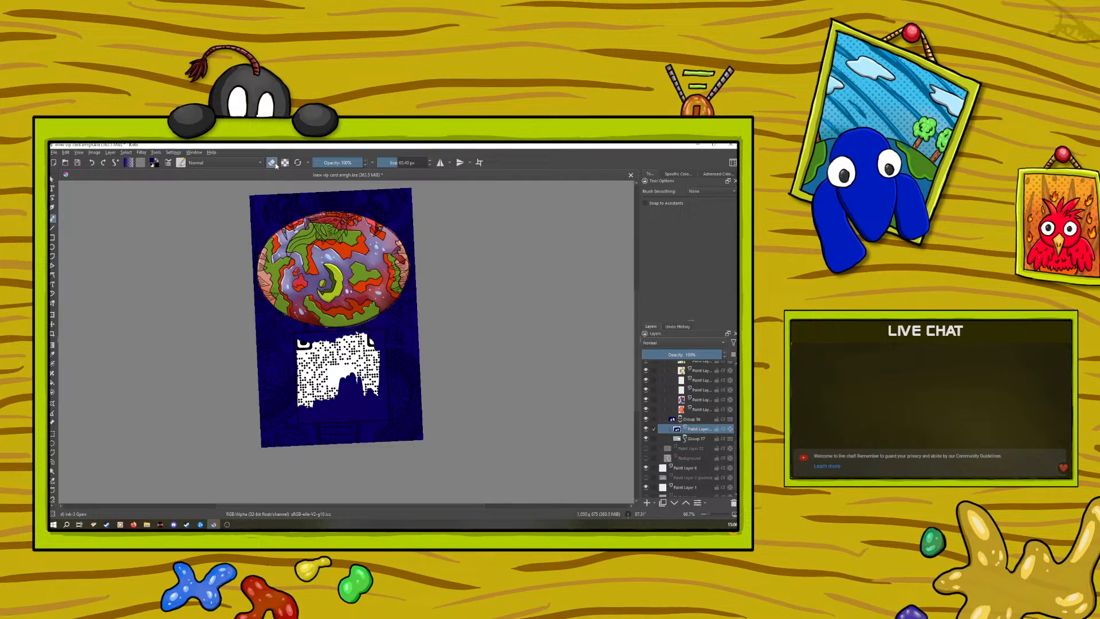
{"action": "left_click", "coordinate": [713, 514]}
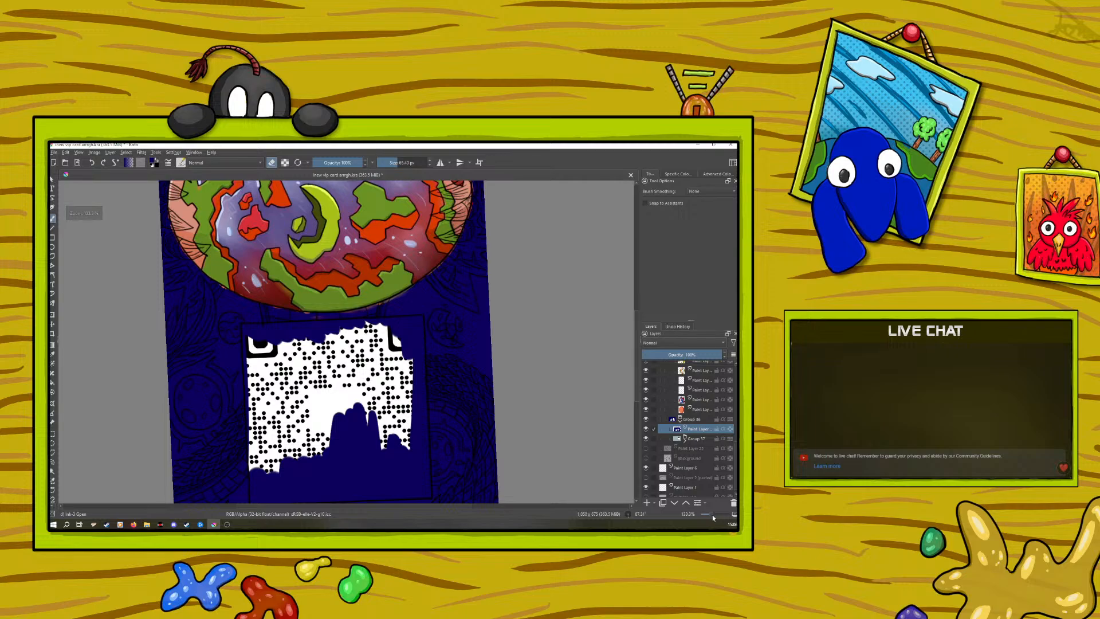
{"action": "left_click", "coordinate": [689, 354]}
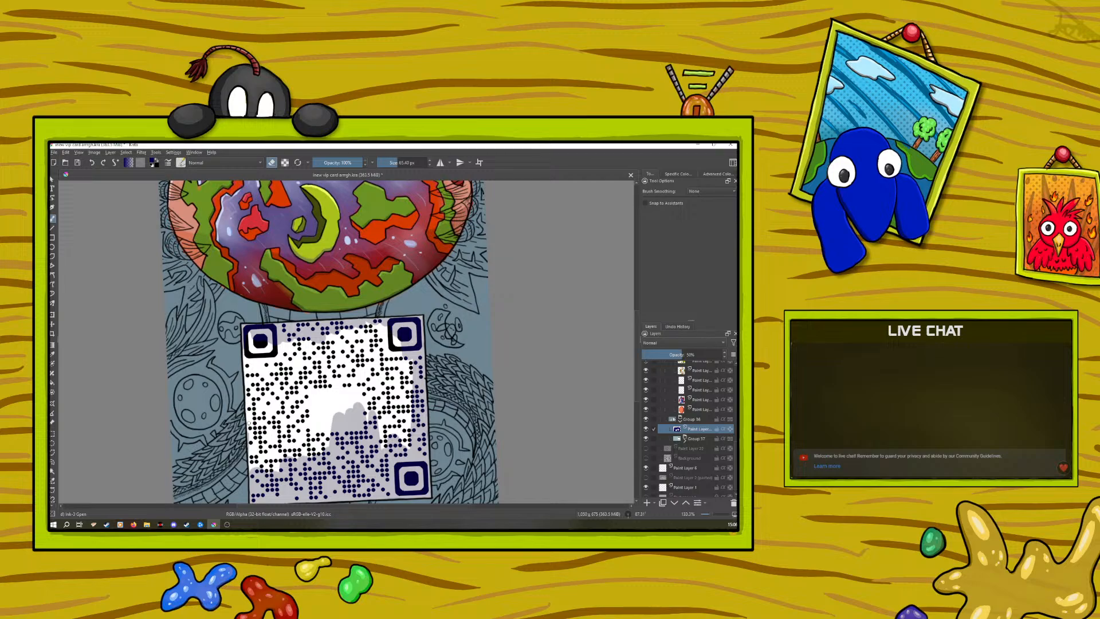
Erase the dark blue covering the QR code, including its three corner markers and outer edges
{"action": "mouse_move", "coordinate": [250, 428]}
{"action": "left_mouse_down"}
{"action": "mouse_move", "coordinate": [261, 408]}
{"action": "mouse_move", "coordinate": [269, 485]}
{"action": "mouse_move", "coordinate": [279, 442]}
{"action": "mouse_move", "coordinate": [311, 441]}
{"action": "mouse_move", "coordinate": [314, 469]}
{"action": "mouse_move", "coordinate": [341, 451]}
{"action": "mouse_move", "coordinate": [332, 415]}
{"action": "mouse_move", "coordinate": [358, 375]}
{"action": "mouse_move", "coordinate": [405, 417]}
{"action": "mouse_move", "coordinate": [418, 354]}
{"action": "mouse_move", "coordinate": [421, 419]}
{"action": "left_mouse_up"}
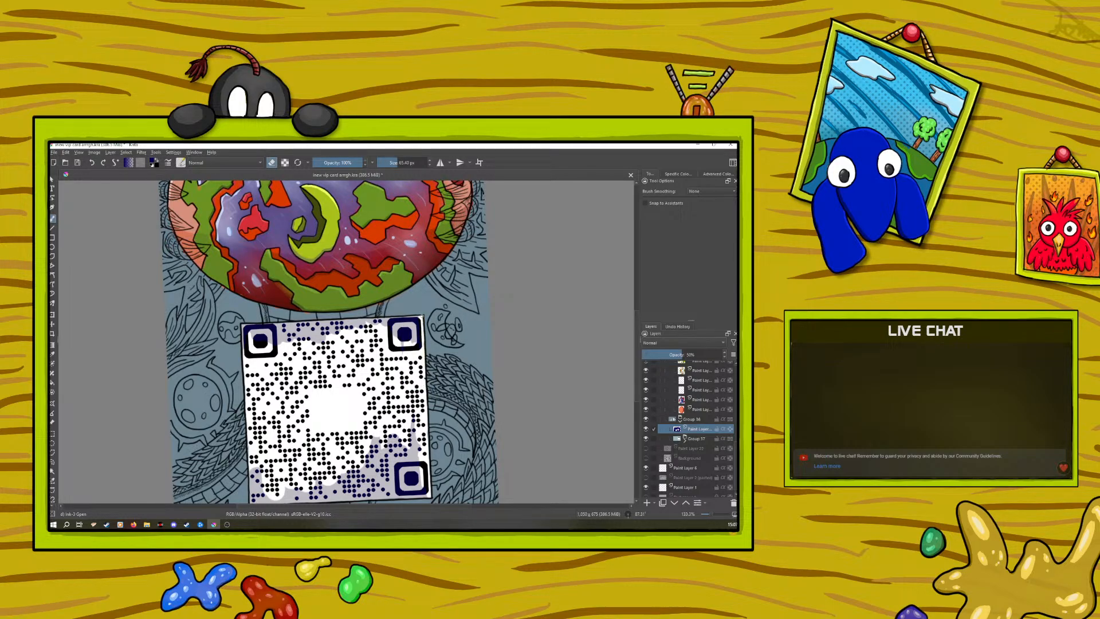
{"action": "right_click", "coordinate": [407, 344]}
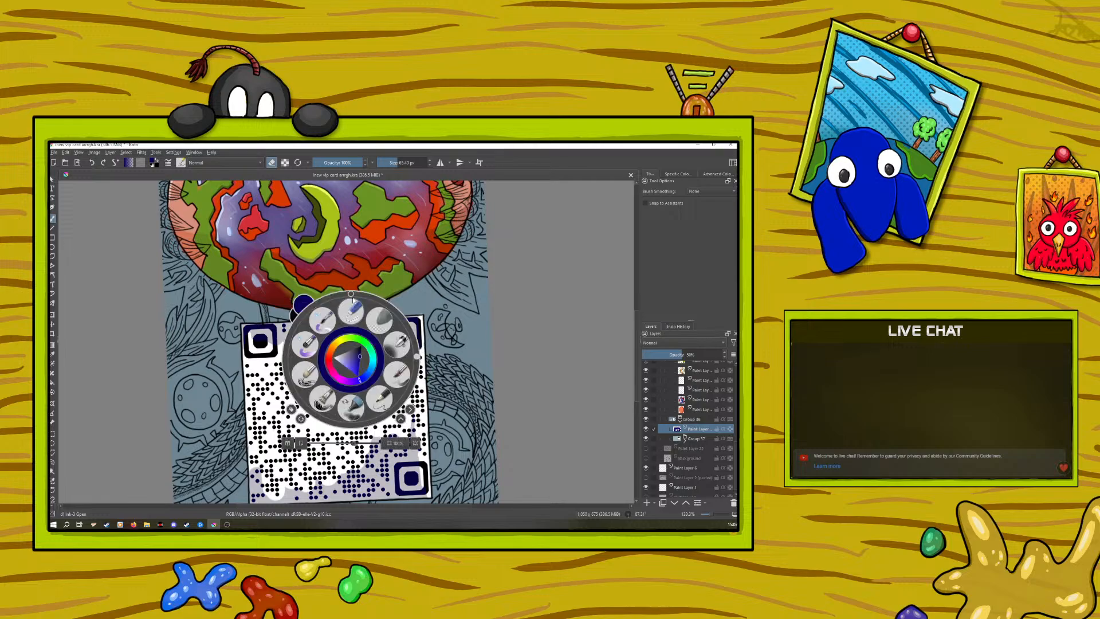
{"action": "left_click_drag", "start_coordinate": [407, 345], "coordinate": [351, 420]}
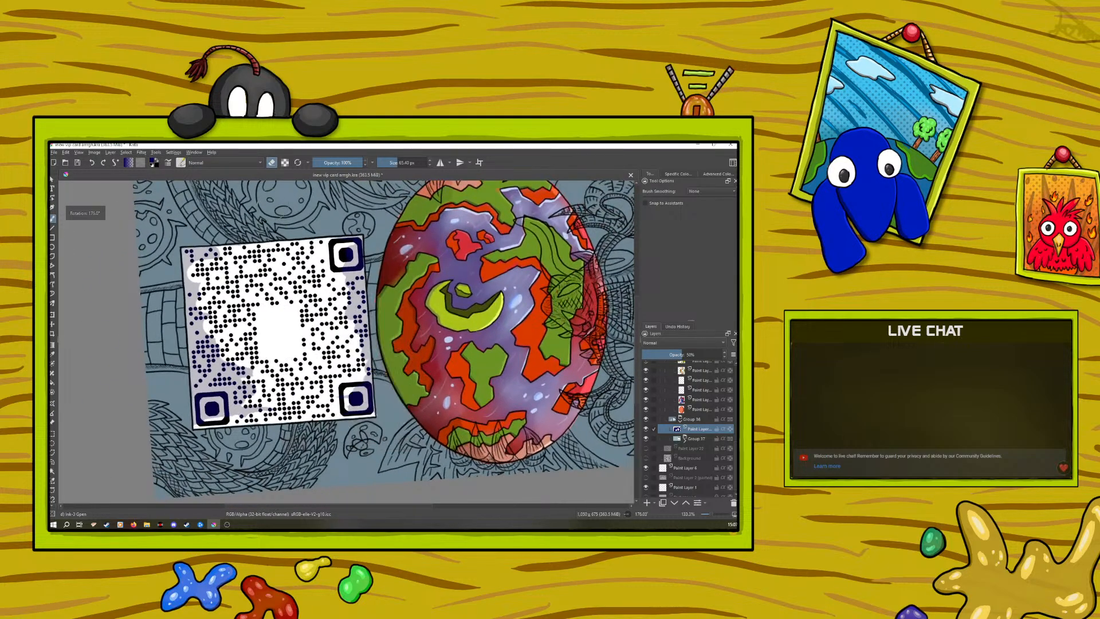
{"action": "key", "text": "e"}
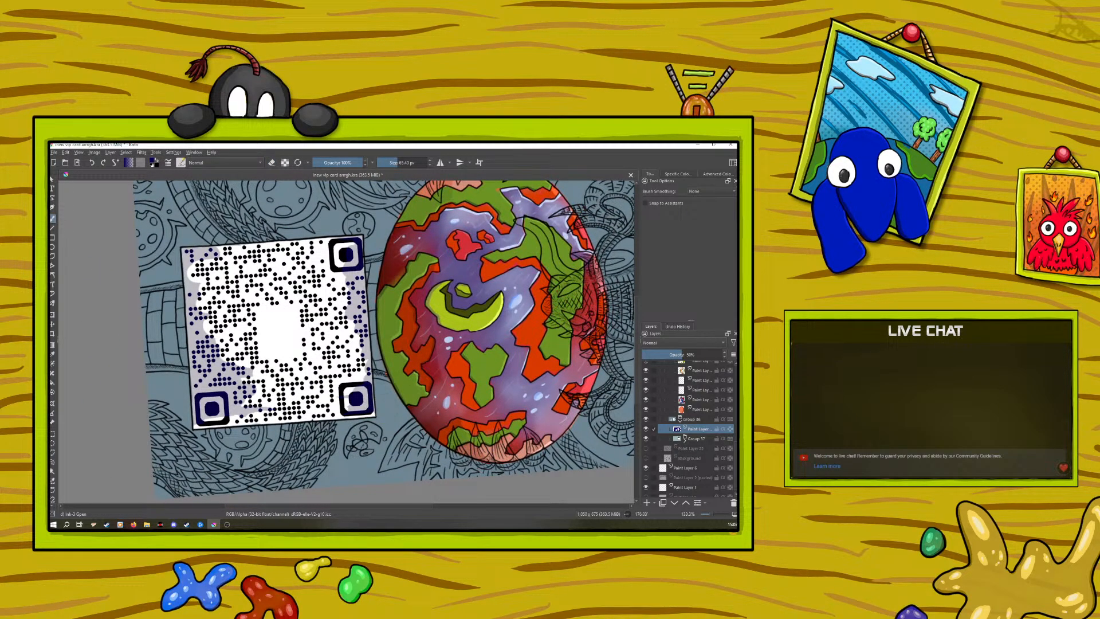
{"action": "left_click", "coordinate": [272, 163]}
{"action": "left_click_drag", "start_coordinate": [354, 399], "coordinate": [371, 411]}
{"action": "mouse_move", "coordinate": [372, 408]}
{"action": "left_mouse_down"}
{"action": "mouse_move", "coordinate": [361, 237]}
{"action": "mouse_move", "coordinate": [345, 264]}
{"action": "mouse_move", "coordinate": [354, 243]}
{"action": "mouse_move", "coordinate": [347, 318]}
{"action": "mouse_move", "coordinate": [348, 290]}
{"action": "mouse_move", "coordinate": [363, 393]}
{"action": "mouse_move", "coordinate": [352, 400]}
{"action": "mouse_move", "coordinate": [350, 381]}
{"action": "mouse_move", "coordinate": [254, 363]}
{"action": "mouse_move", "coordinate": [273, 411]}
{"action": "mouse_move", "coordinate": [244, 359]}
{"action": "mouse_move", "coordinate": [230, 411]}
{"action": "mouse_move", "coordinate": [210, 371]}
{"action": "mouse_move", "coordinate": [216, 413]}
{"action": "left_mouse_up"}
{"action": "mouse_move", "coordinate": [192, 276]}
{"action": "left_mouse_down"}
{"action": "mouse_move", "coordinate": [200, 371]}
{"action": "mouse_move", "coordinate": [196, 320]}
{"action": "mouse_move", "coordinate": [206, 348]}
{"action": "mouse_move", "coordinate": [209, 312]}
{"action": "mouse_move", "coordinate": [199, 272]}
{"action": "mouse_move", "coordinate": [196, 415]}
{"action": "left_mouse_up"}
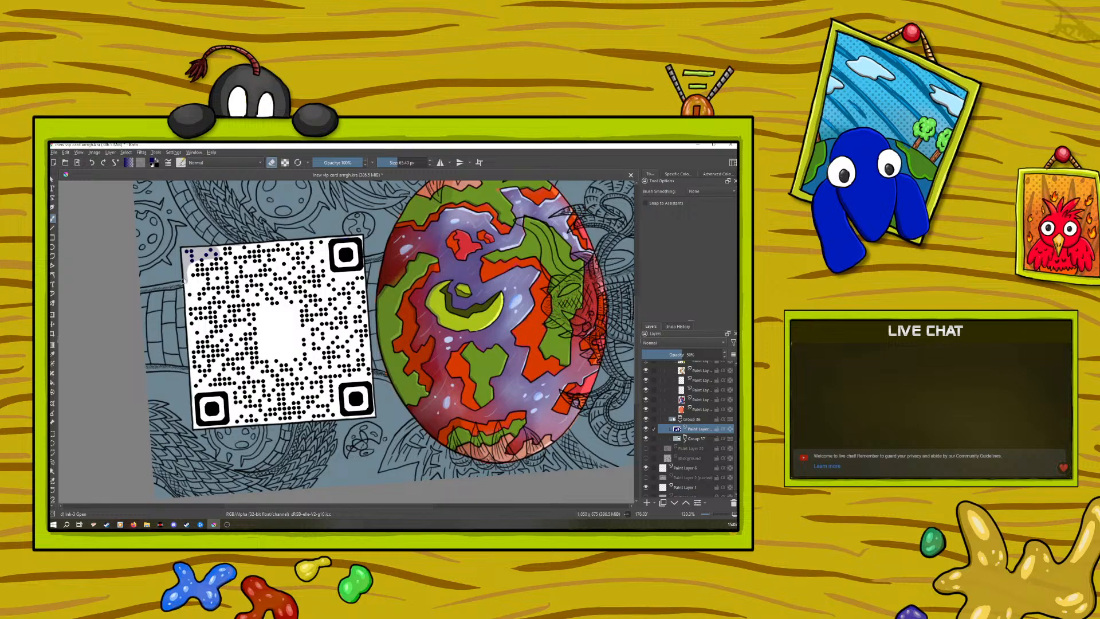
{"action": "mouse_move", "coordinate": [182, 249]}
{"action": "left_mouse_down"}
{"action": "mouse_move", "coordinate": [220, 264]}
{"action": "mouse_move", "coordinate": [197, 258]}
{"action": "mouse_move", "coordinate": [199, 352]}
{"action": "left_mouse_up"}
{"action": "right_click", "coordinate": [208, 328]}
{"action": "left_click_drag", "start_coordinate": [208, 402], "coordinate": [326, 432]}
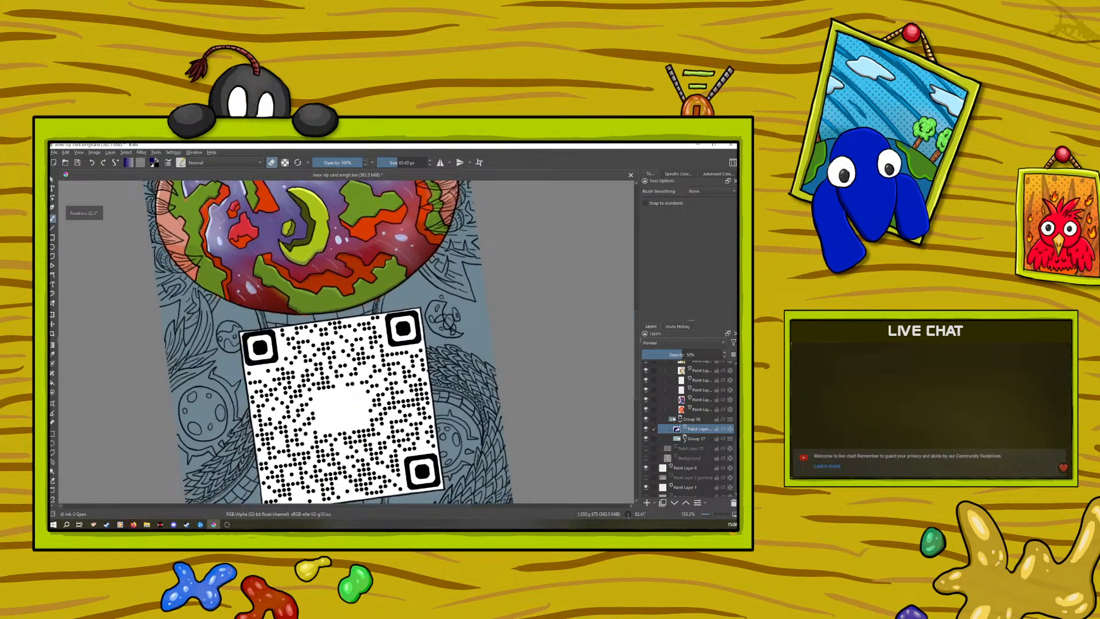
Touch up the dark blue around the QR code's border and restore the layer's opacity to 100%
{"action": "scroll", "coordinate": [637, 339], "scroll_direction": "down", "scroll_amount": 4}
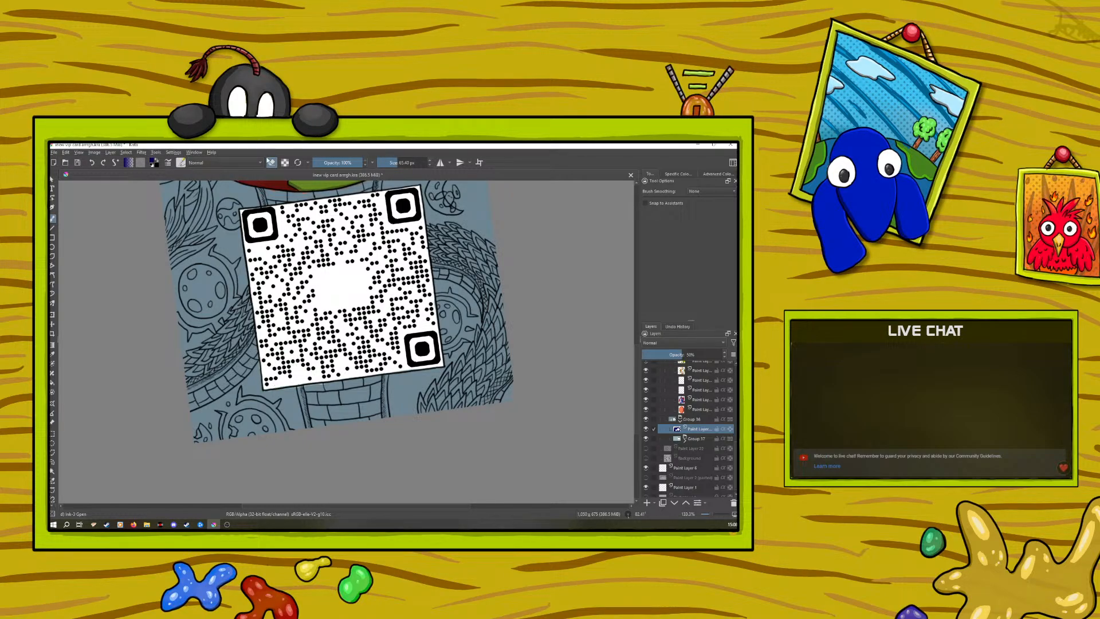
{"action": "right_click", "coordinate": [258, 389]}
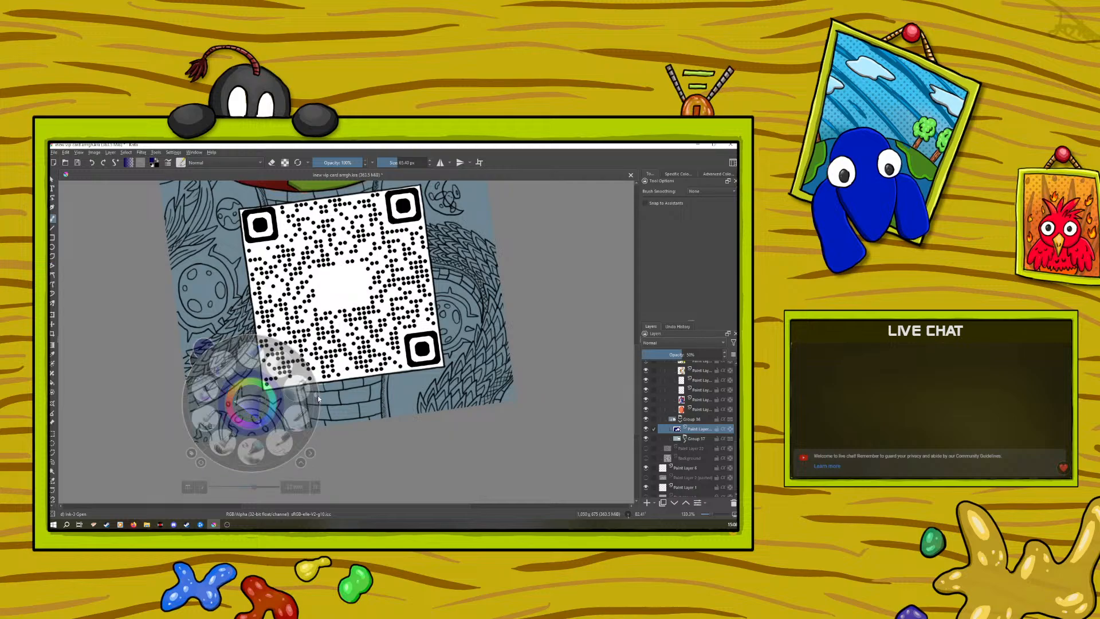
{"action": "left_click_drag", "start_coordinate": [280, 343], "coordinate": [314, 378]}
{"action": "left_click", "coordinate": [281, 299]}
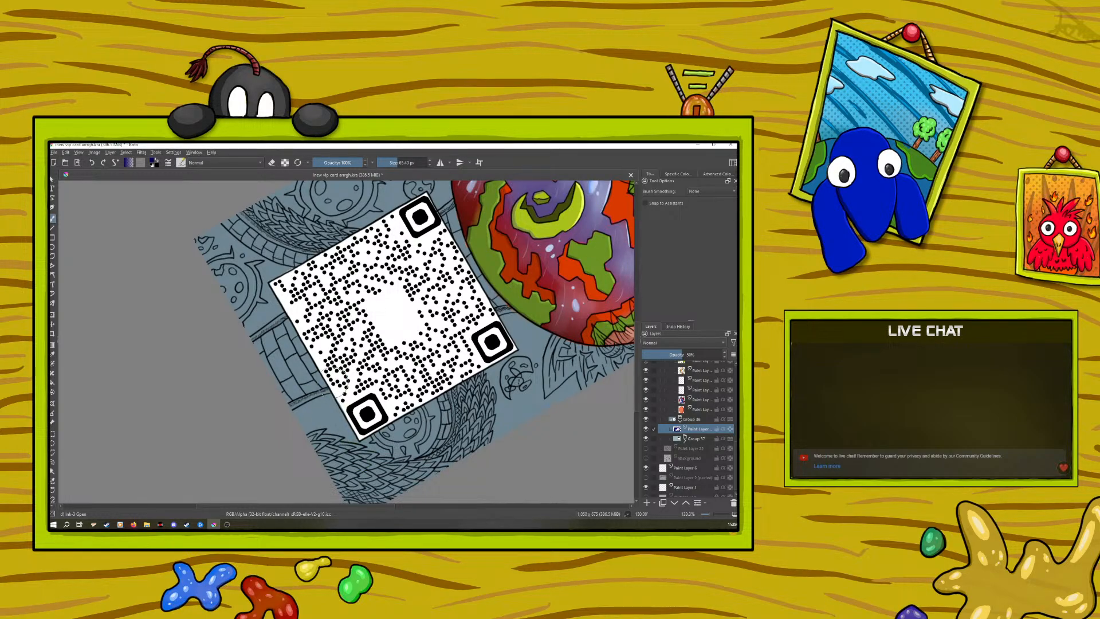
{"action": "right_click", "coordinate": [266, 371]}
{"action": "left_click_drag", "start_coordinate": [300, 425], "coordinate": [280, 403]}
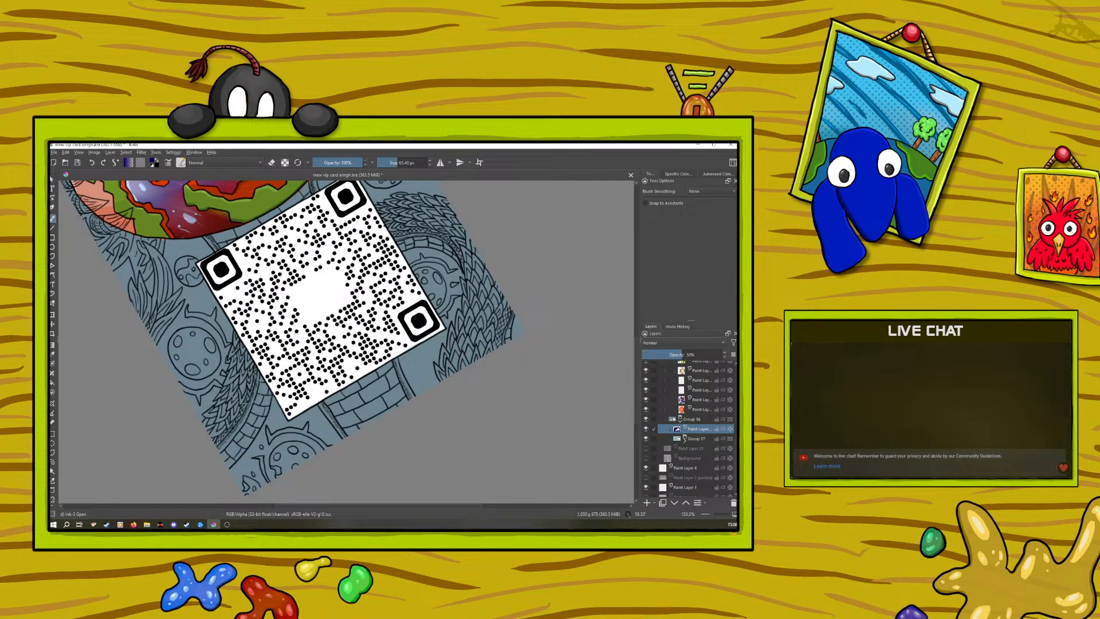
{"action": "left_click_drag", "start_coordinate": [690, 354], "coordinate": [724, 355]}
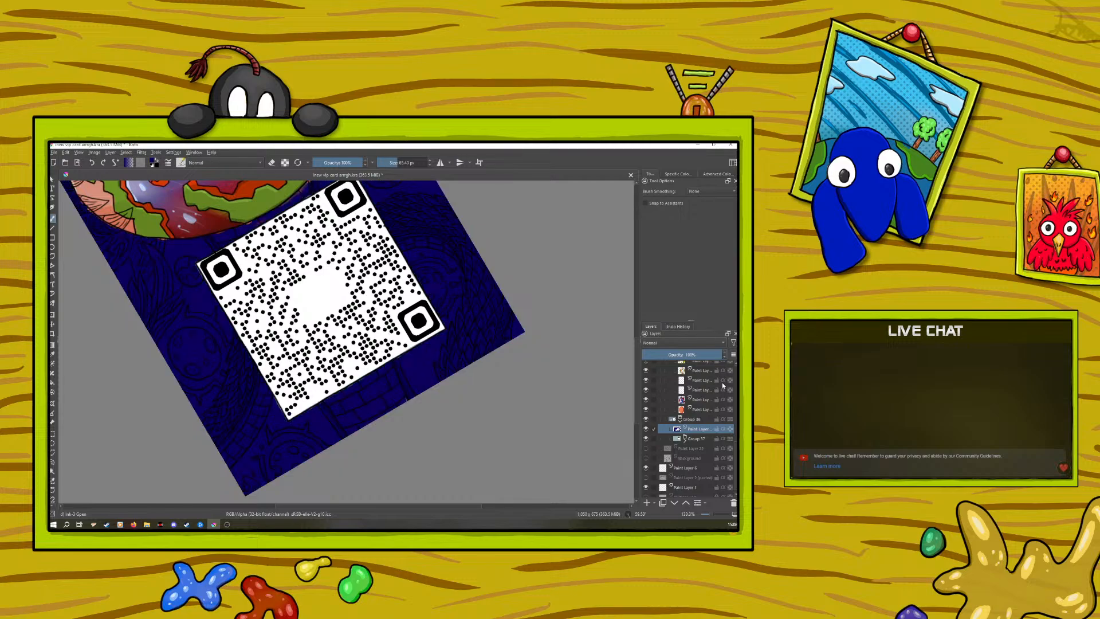
Examine the whole card zoomed out and at several rotations to check the blue background and QR code
{"action": "scroll", "coordinate": [344, 344], "scroll_direction": "up", "scroll_amount": 3}
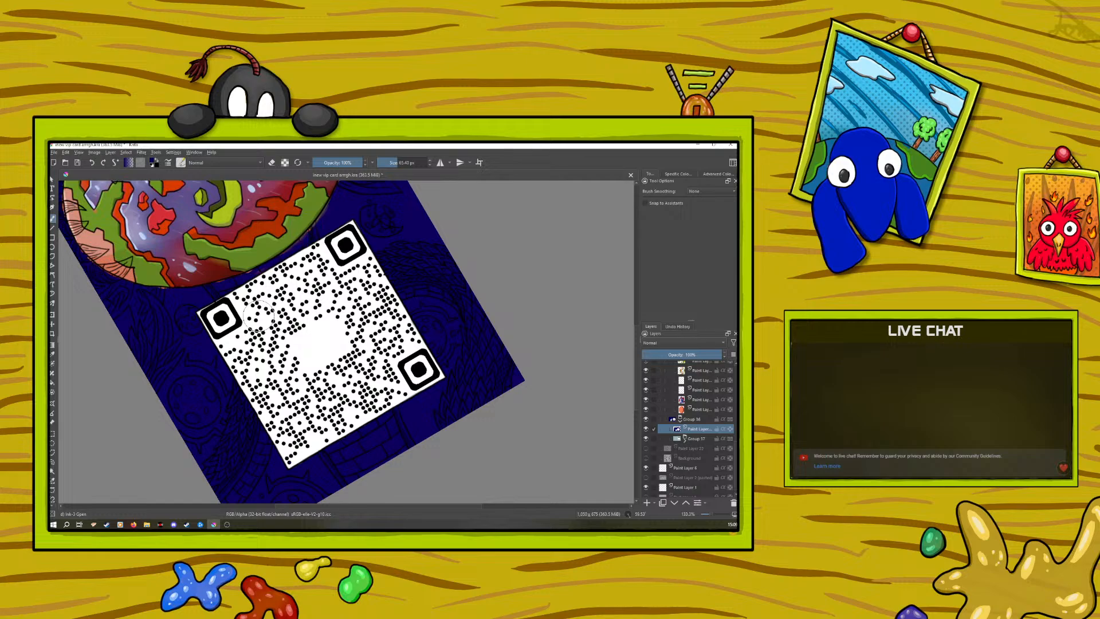
{"action": "left_click", "coordinate": [272, 162]}
{"action": "left_click_drag", "start_coordinate": [710, 511], "coordinate": [708, 513]}
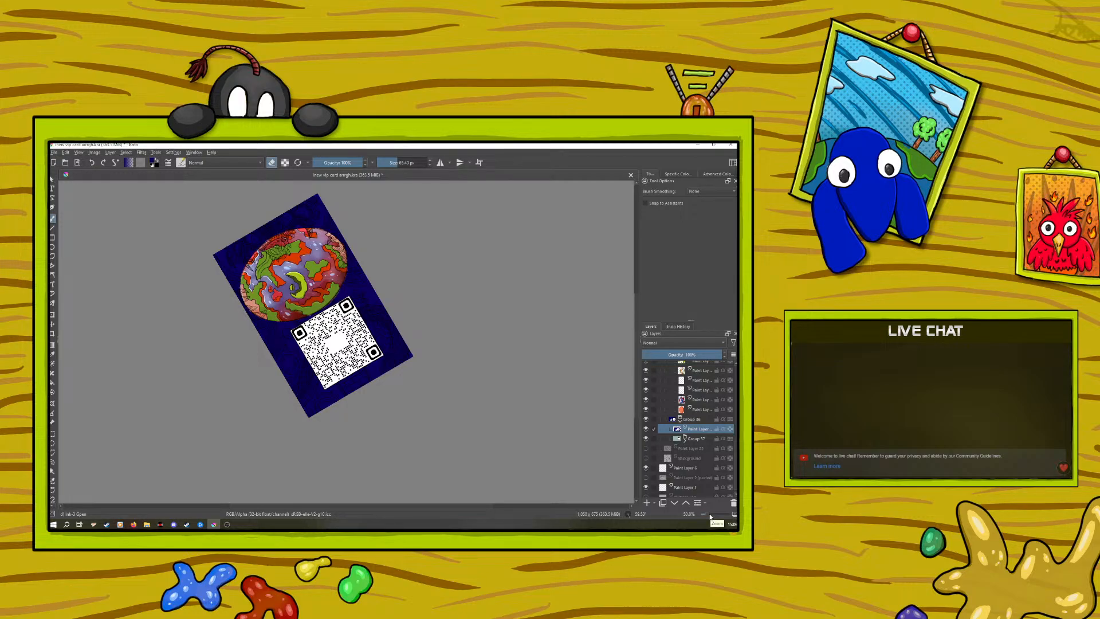
{"action": "right_click", "coordinate": [269, 348]}
{"action": "left_click", "coordinate": [269, 281]}
{"action": "right_click", "coordinate": [269, 282]}
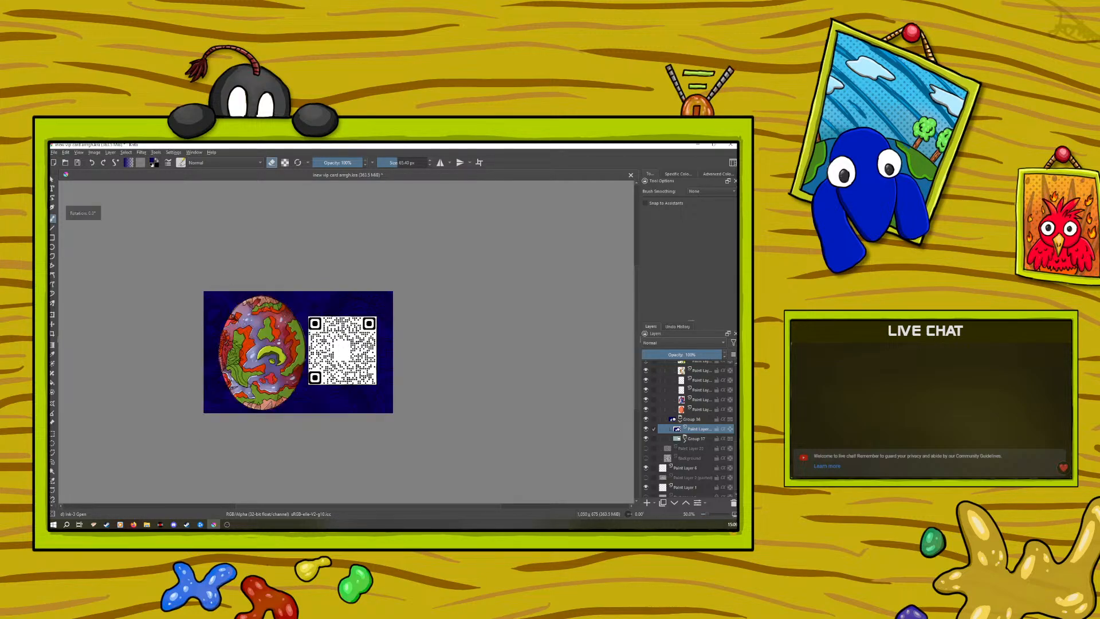
{"action": "right_click", "coordinate": [278, 340]}
{"action": "left_click_drag", "start_coordinate": [280, 287], "coordinate": [350, 349]}
{"action": "right_click", "coordinate": [349, 348]}
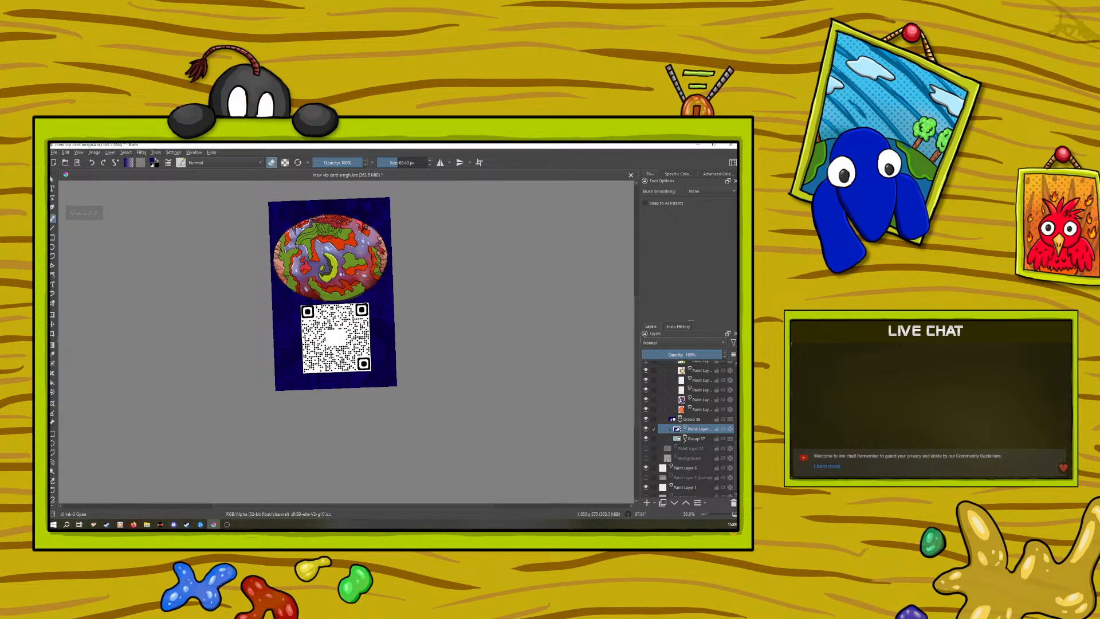
Select the lowest paint layer in the globe's nested group and toggle its visibility to check its contents
{"action": "left_click_drag", "start_coordinate": [706, 512], "coordinate": [710, 514]}
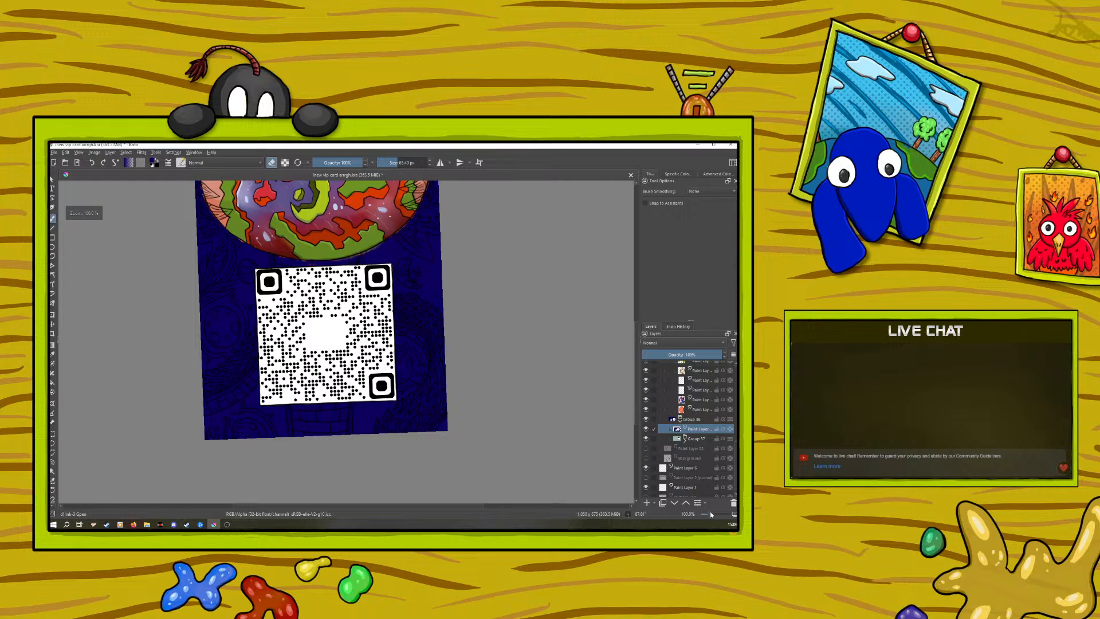
{"action": "left_click", "coordinate": [710, 511]}
{"action": "left_click_drag", "start_coordinate": [635, 366], "coordinate": [634, 322]}
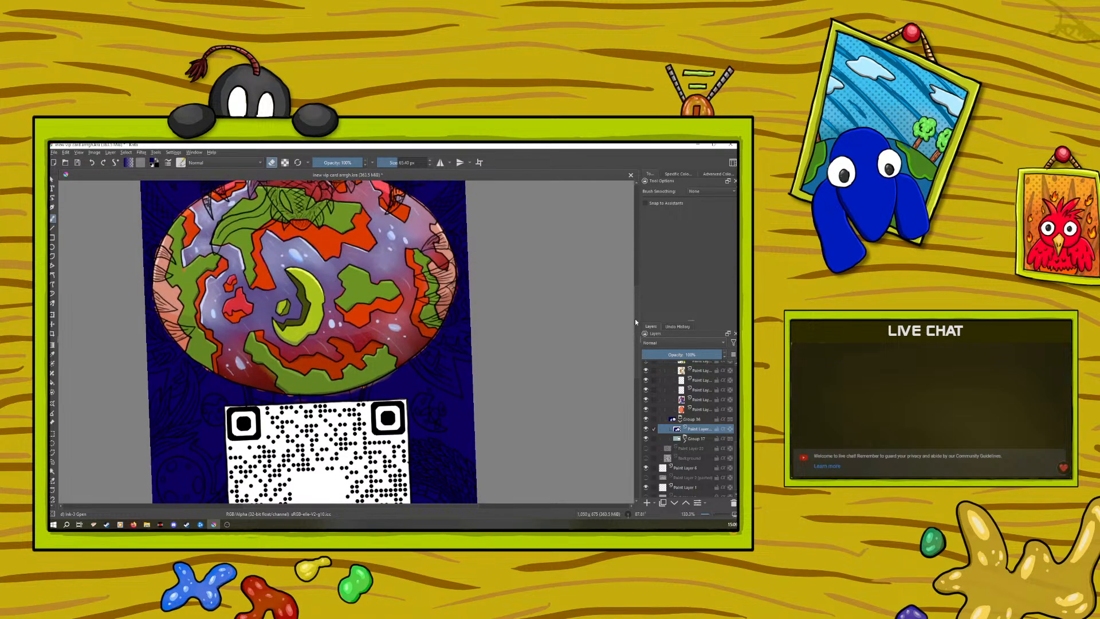
{"action": "left_click", "coordinate": [696, 409]}
{"action": "left_click", "coordinate": [646, 409]}
{"action": "left_click", "coordinate": [646, 409]}
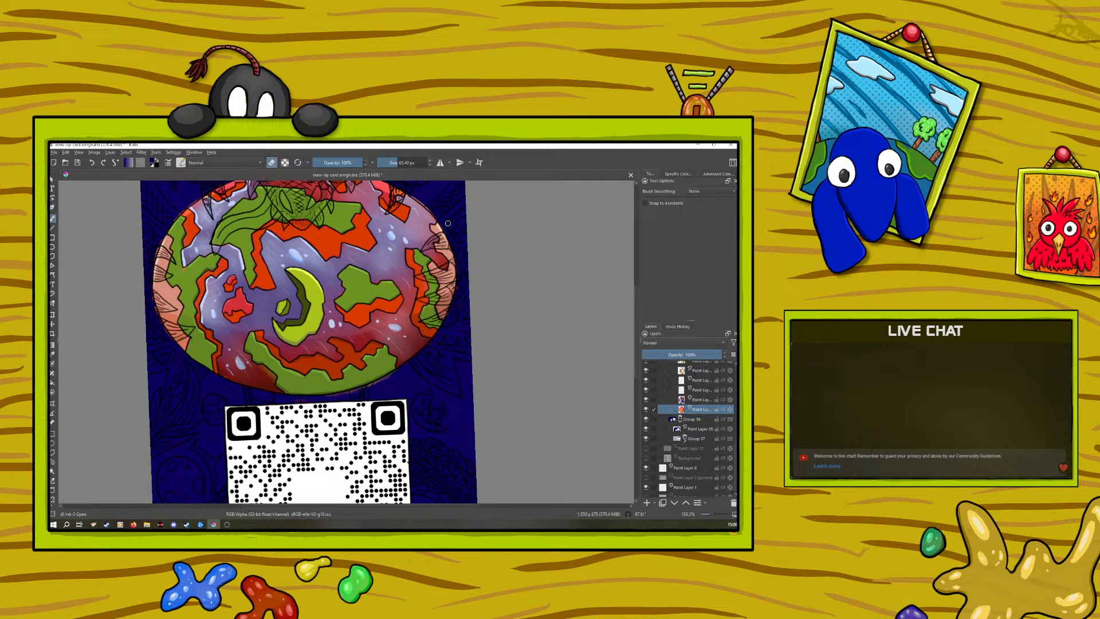
Reduce the eraser size to about 26 px and erase the selected layer's colour spilling past the globe's outer edge
{"action": "left_click_drag", "start_coordinate": [445, 220], "coordinate": [433, 197]}
{"action": "left_click", "coordinate": [91, 162]}
{"action": "left_click", "coordinate": [393, 162]}
{"action": "left_click", "coordinate": [390, 162]}
{"action": "scroll", "coordinate": [366, 355], "scroll_direction": "up", "scroll_amount": 5}
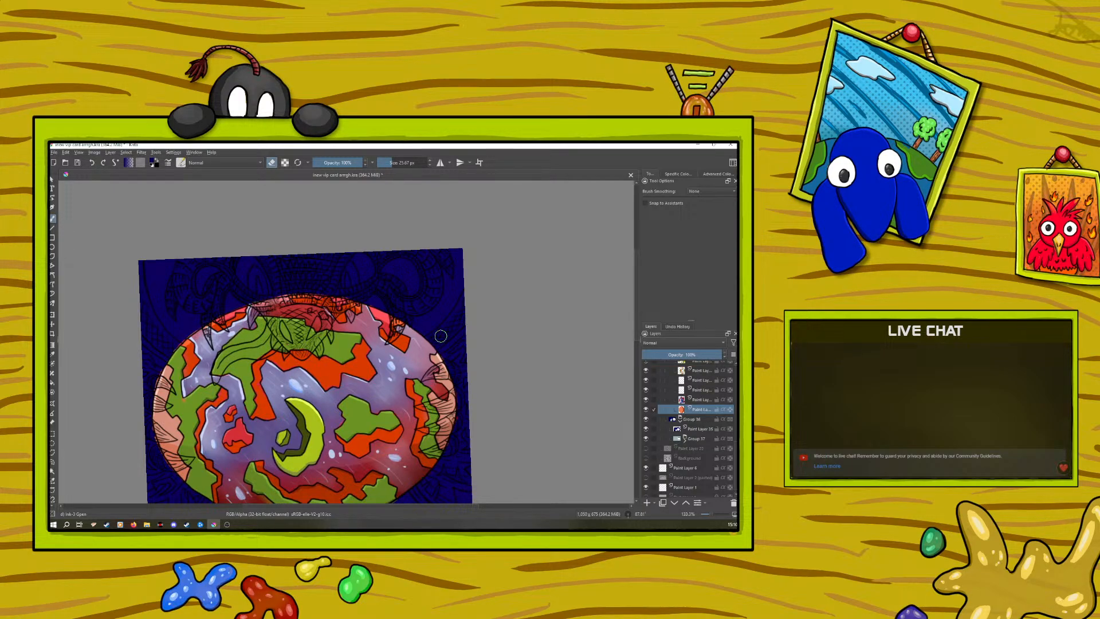
{"action": "right_click", "coordinate": [248, 280]}
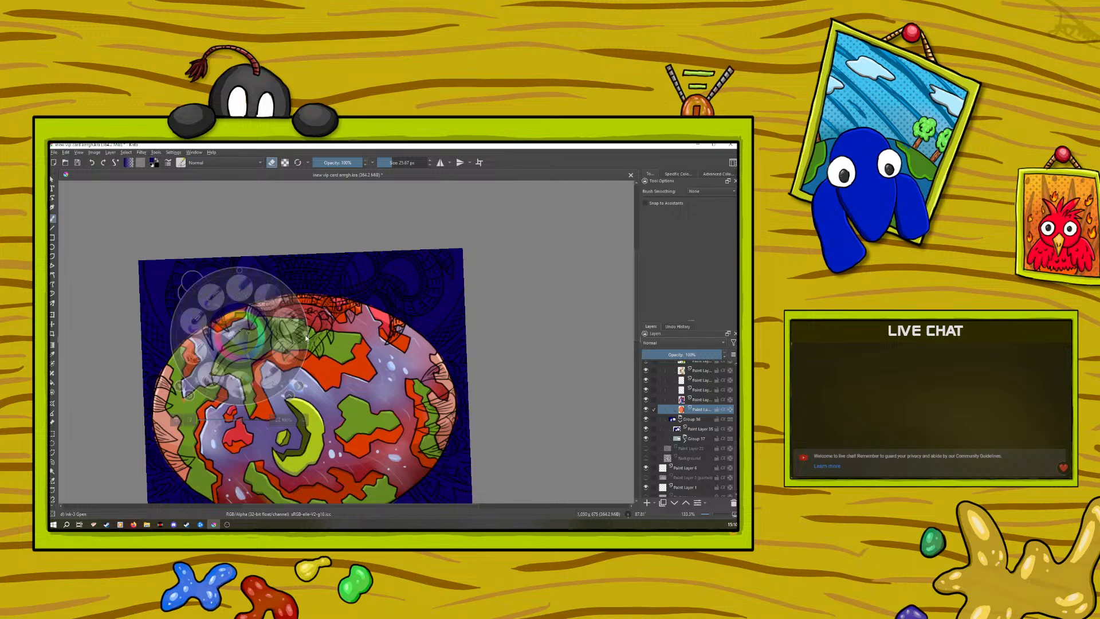
{"action": "left_click_drag", "start_coordinate": [304, 335], "coordinate": [285, 386]}
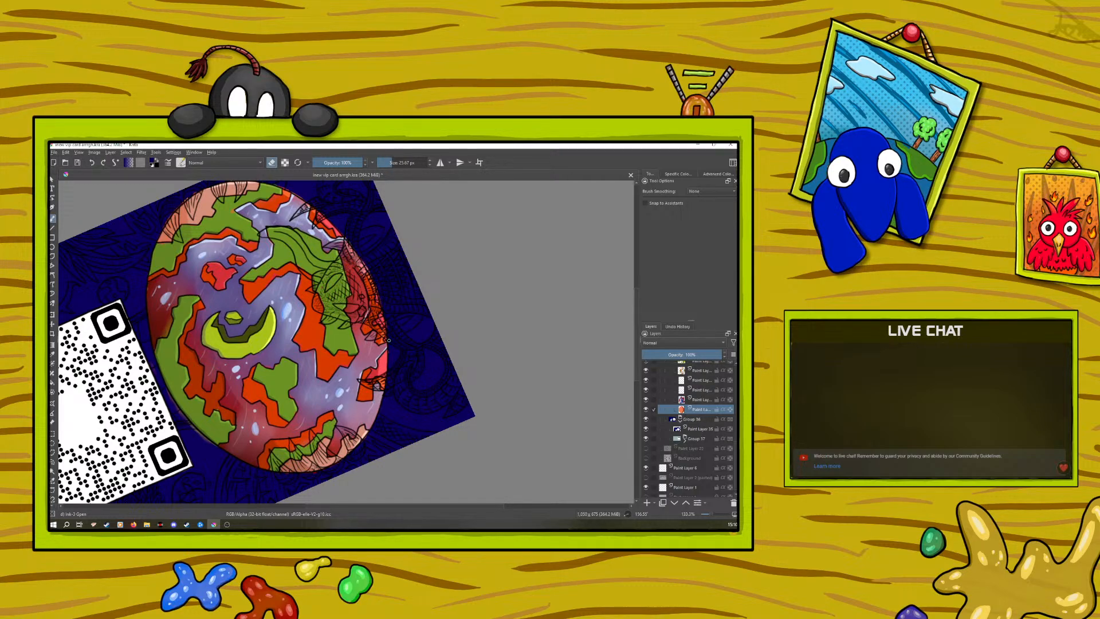
{"action": "right_click", "coordinate": [252, 352]}
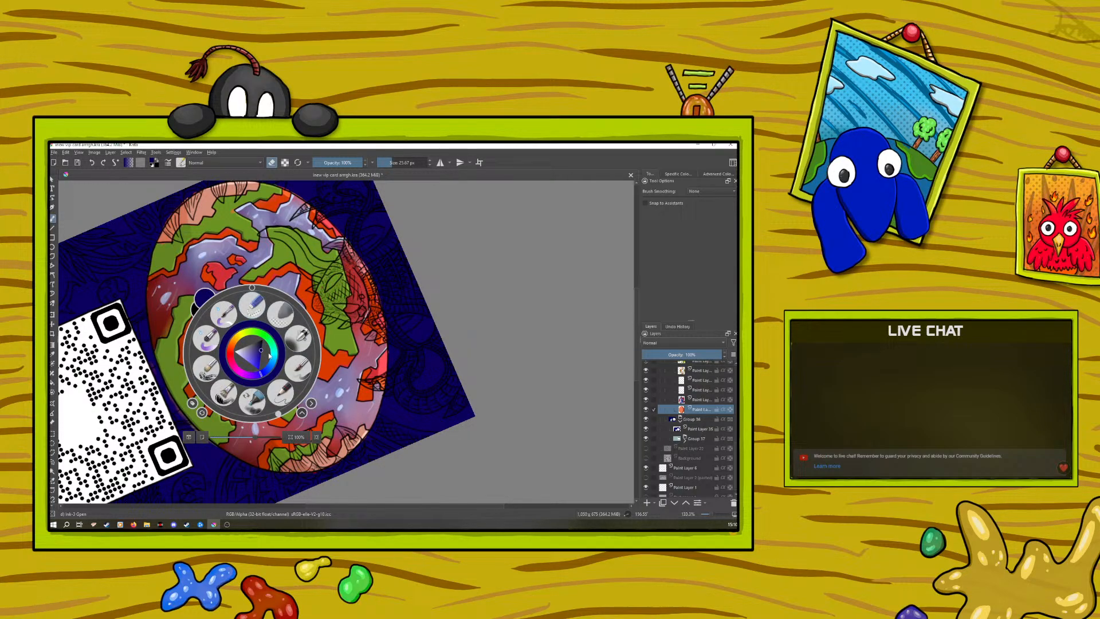
{"action": "left_click_drag", "start_coordinate": [269, 355], "coordinate": [201, 427]}
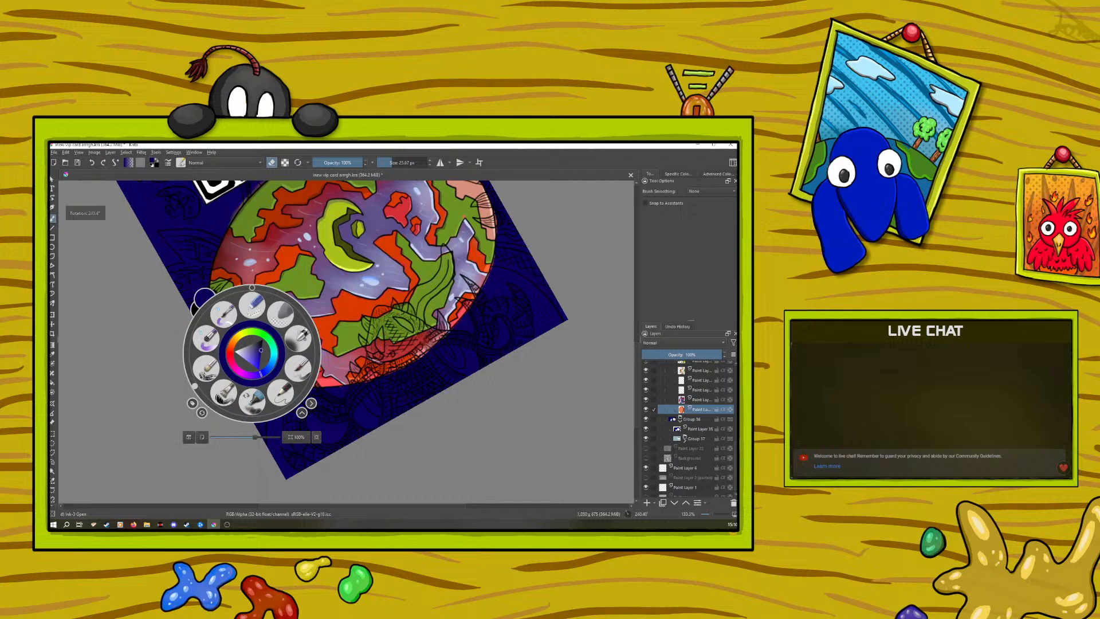
{"action": "left_click", "coordinate": [497, 203]}
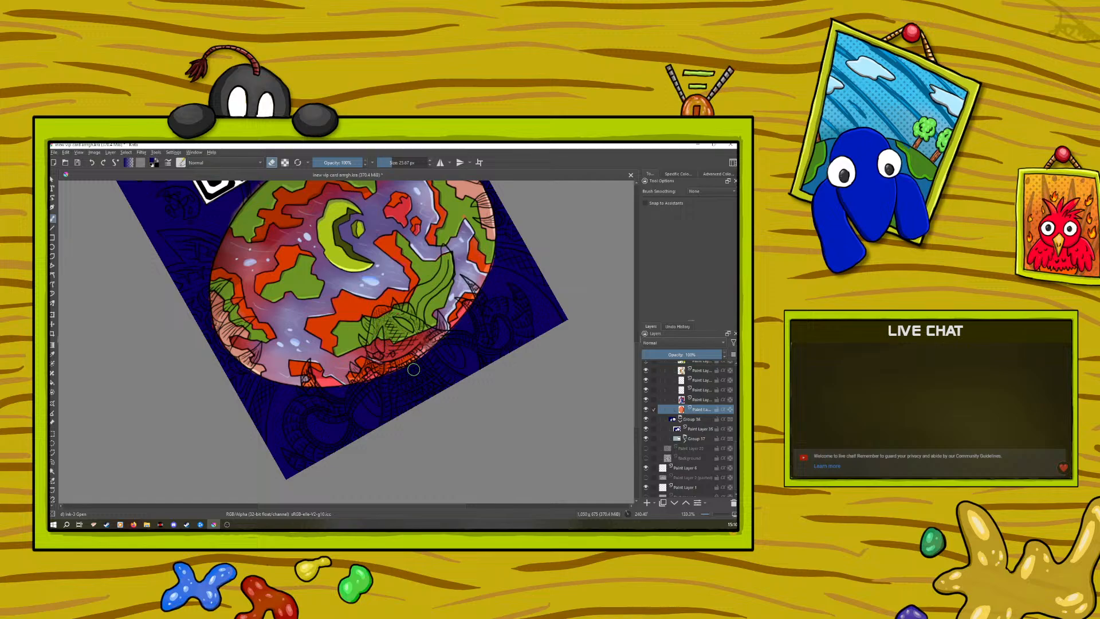
Select the second-lowest paint layer in the globe's nested group, check it by toggling visibility, and erase its excess along the globe's edge
{"action": "left_click", "coordinate": [675, 397]}
{"action": "left_click", "coordinate": [646, 400]}
{"action": "left_click", "coordinate": [647, 399]}
{"action": "left_click", "coordinate": [646, 400]}
{"action": "left_click", "coordinate": [647, 401]}
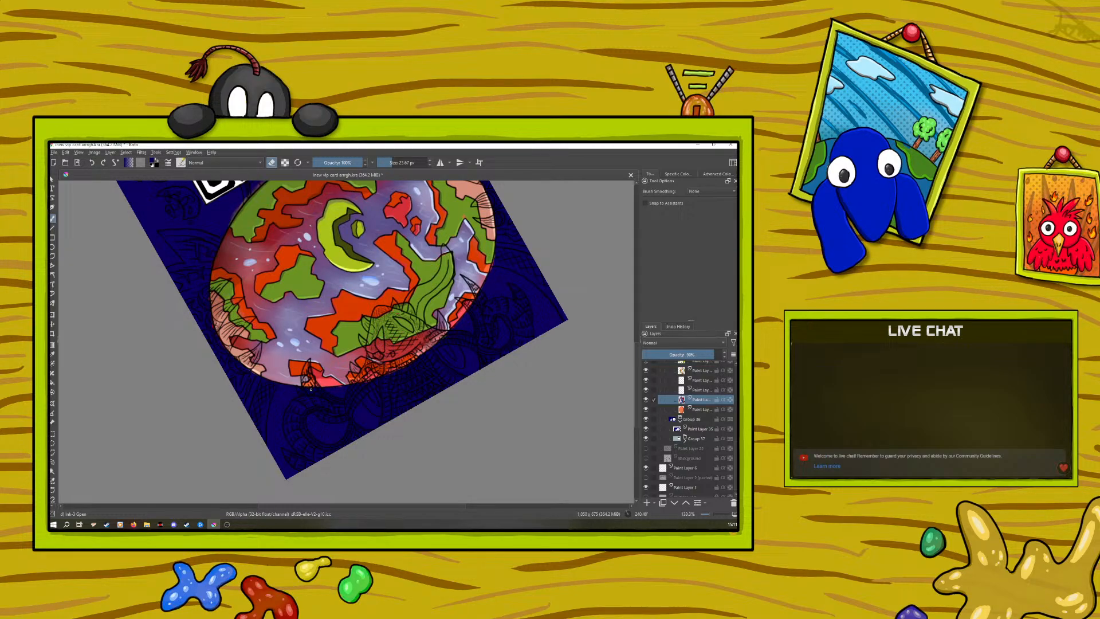
{"action": "mouse_move", "coordinate": [241, 368]}
{"action": "left_mouse_down"}
{"action": "mouse_move", "coordinate": [209, 324]}
{"action": "mouse_move", "coordinate": [217, 335]}
{"action": "left_mouse_up"}
Toggle the visibility of the globe's paint layers one by one to examine what each contains, leaving them all visible
{"action": "left_click_drag", "start_coordinate": [635, 339], "coordinate": [633, 330]}
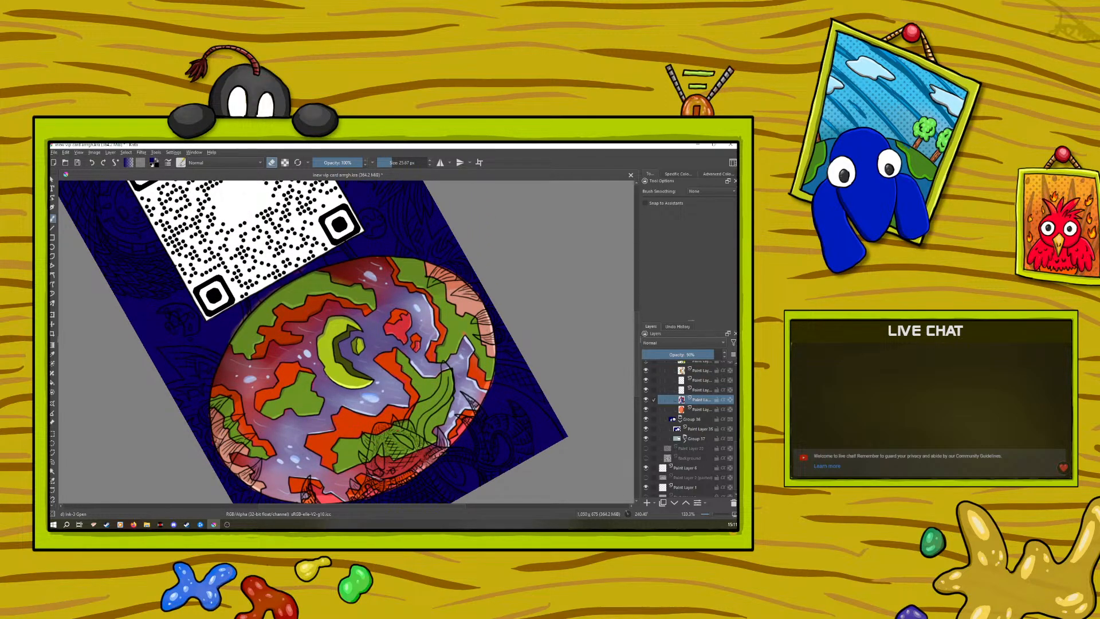
{"action": "left_click", "coordinate": [645, 399]}
{"action": "left_click", "coordinate": [645, 400]}
{"action": "left_click", "coordinate": [645, 393]}
{"action": "left_click", "coordinate": [645, 393]}
{"action": "left_click", "coordinate": [645, 393]}
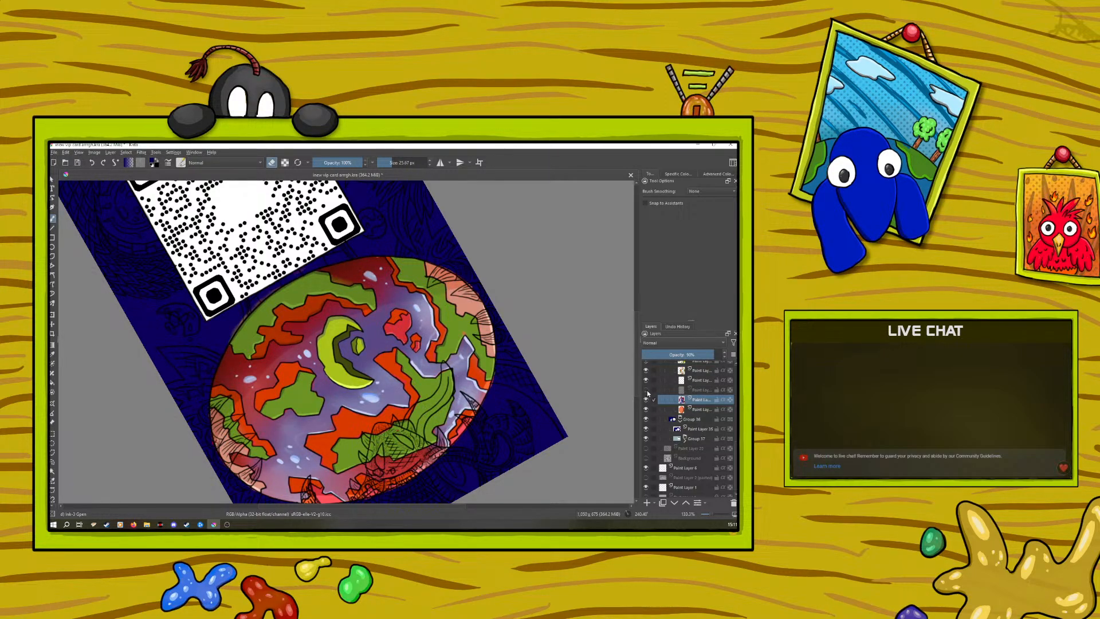
{"action": "left_click", "coordinate": [646, 390]}
{"action": "left_click", "coordinate": [646, 380]}
{"action": "left_click", "coordinate": [645, 380]}
{"action": "left_click", "coordinate": [646, 380]}
{"action": "left_click", "coordinate": [648, 380]}
{"action": "left_click", "coordinate": [647, 373]}
{"action": "left_click", "coordinate": [647, 373]}
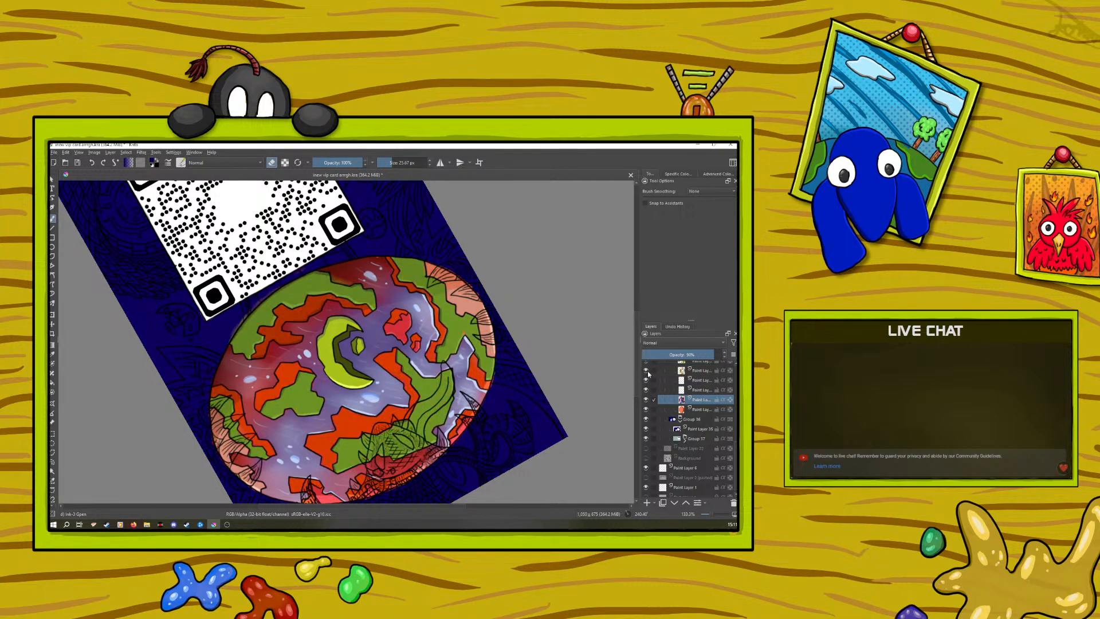
Select the paint layer holding the globe's landmasses and erase its colour spilling past the globe's outer edge
{"action": "left_click", "coordinate": [693, 370]}
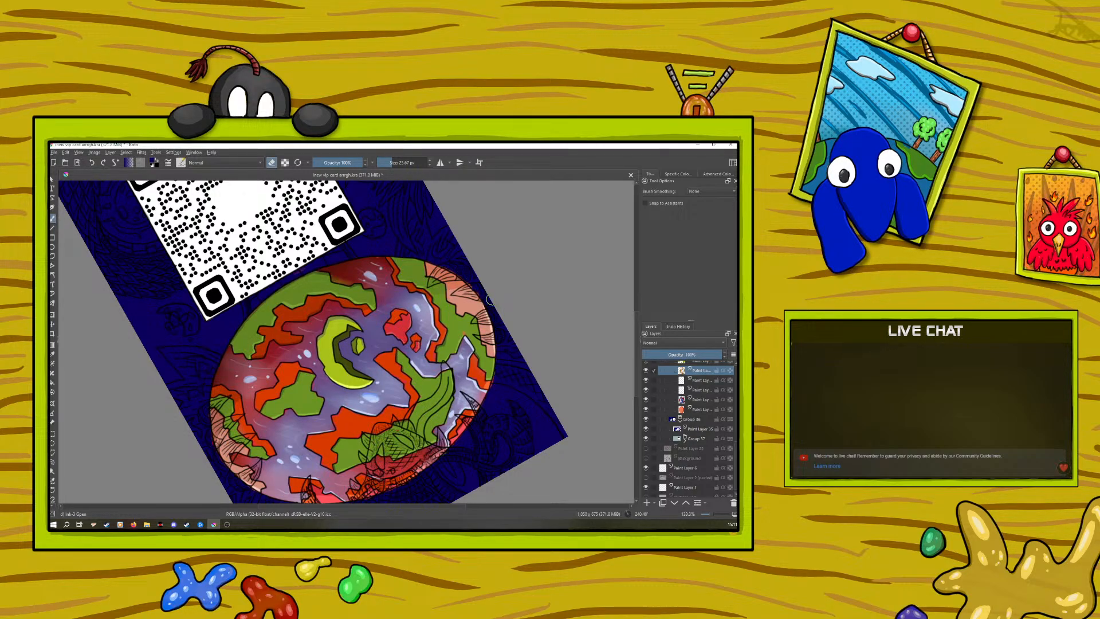
{"action": "left_click_drag", "start_coordinate": [636, 349], "coordinate": [637, 367]}
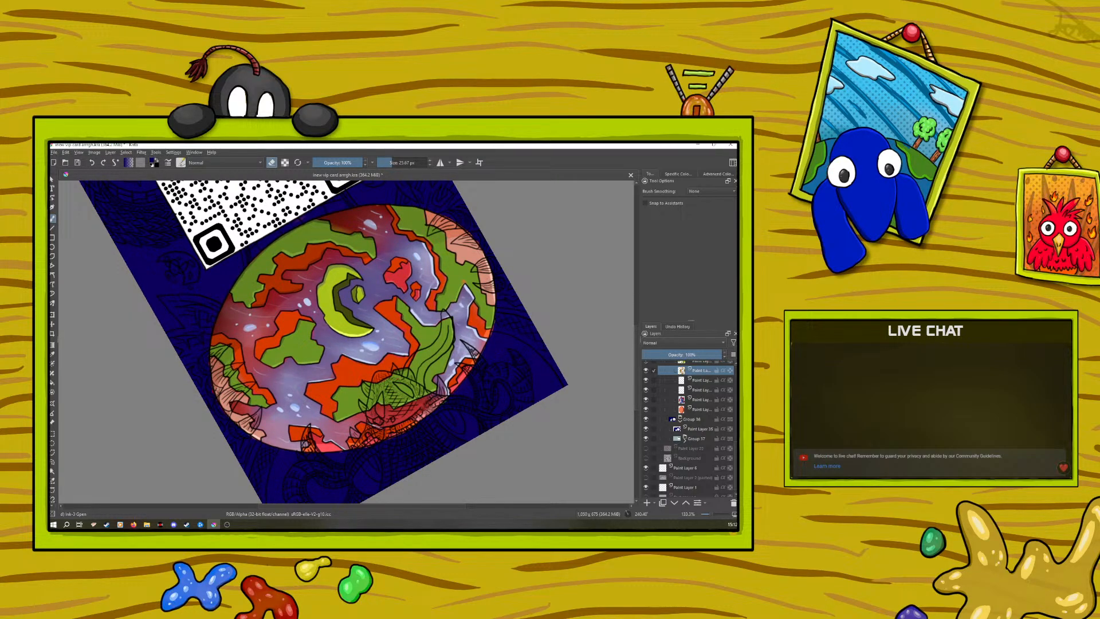
{"action": "key", "text": "alt+Tab"}
{"action": "left_click", "coordinate": [496, 330]}
{"action": "mouse_move", "coordinate": [442, 405]}
{"action": "left_mouse_down"}
{"action": "mouse_move", "coordinate": [426, 419]}
{"action": "mouse_move", "coordinate": [444, 406]}
{"action": "left_mouse_up"}
{"action": "right_click", "coordinate": [201, 354]}
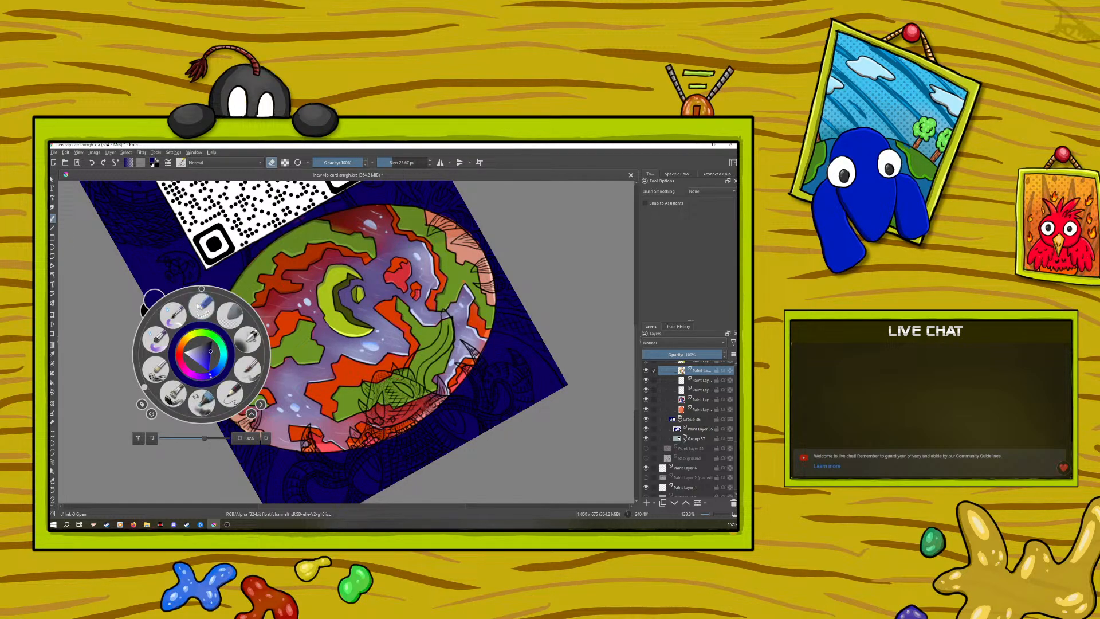
{"action": "left_click_drag", "start_coordinate": [142, 386], "coordinate": [149, 312]}
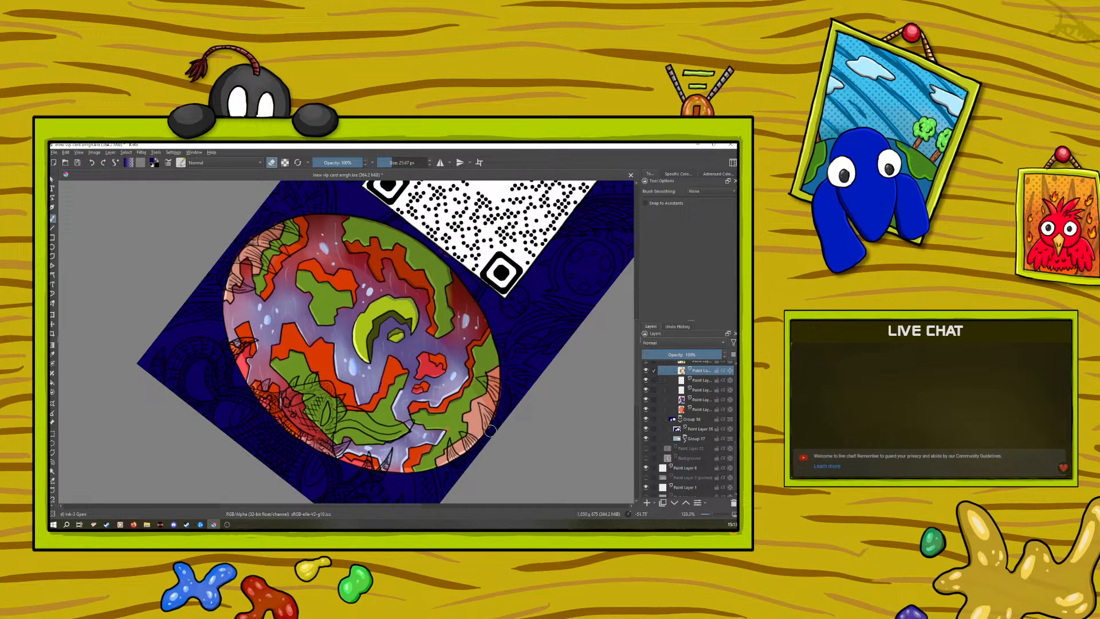
Examine the globe's crescent, landmass and lowest paint layers by toggling their visibility, leaving them all visible
{"action": "scroll", "coordinate": [704, 411], "scroll_direction": "up", "scroll_amount": 3}
{"action": "left_click", "coordinate": [704, 411]}
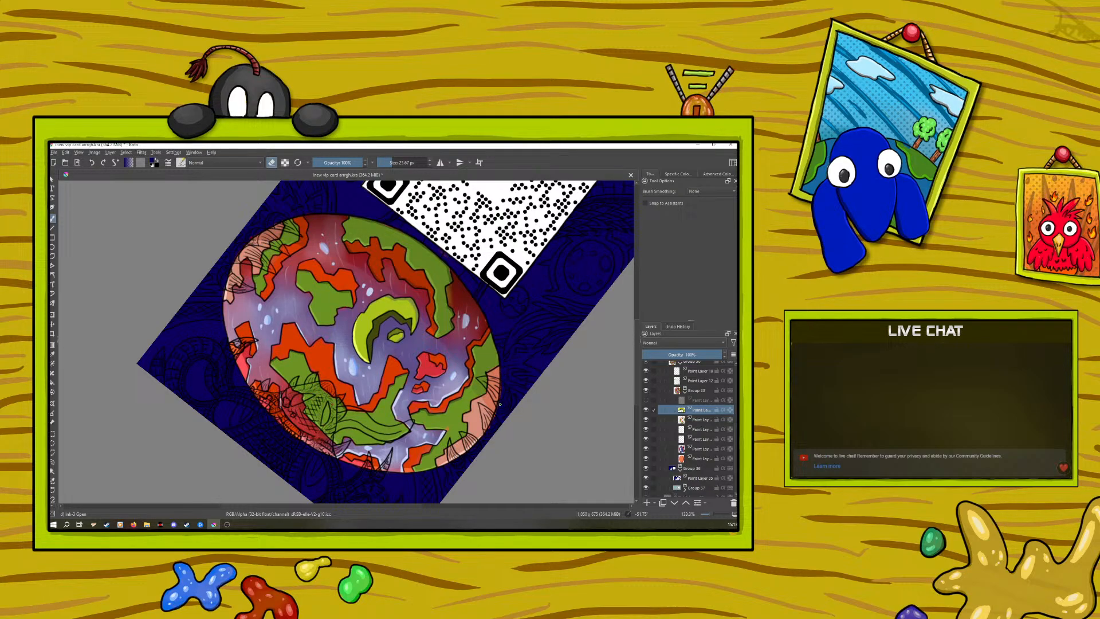
{"action": "left_click", "coordinate": [646, 411]}
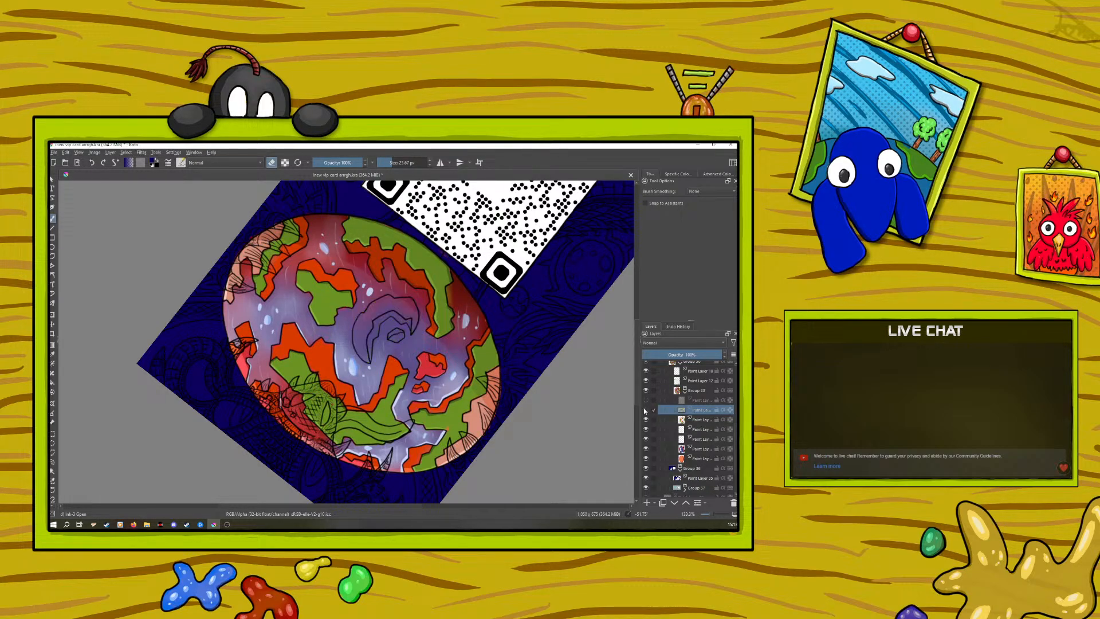
{"action": "left_click", "coordinate": [646, 410]}
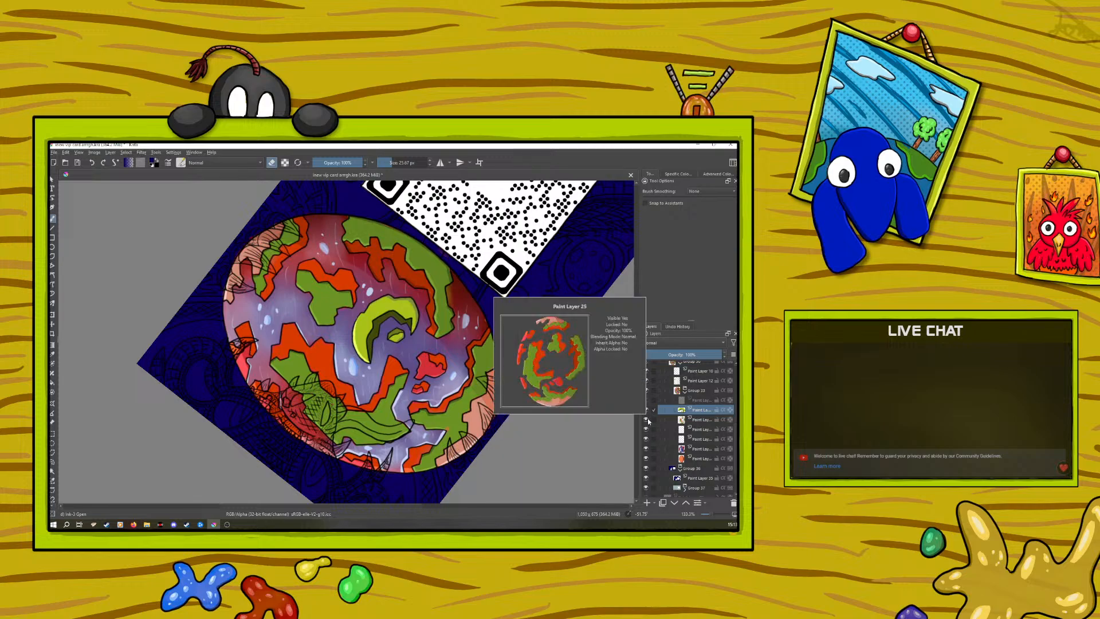
{"action": "left_click", "coordinate": [646, 458]}
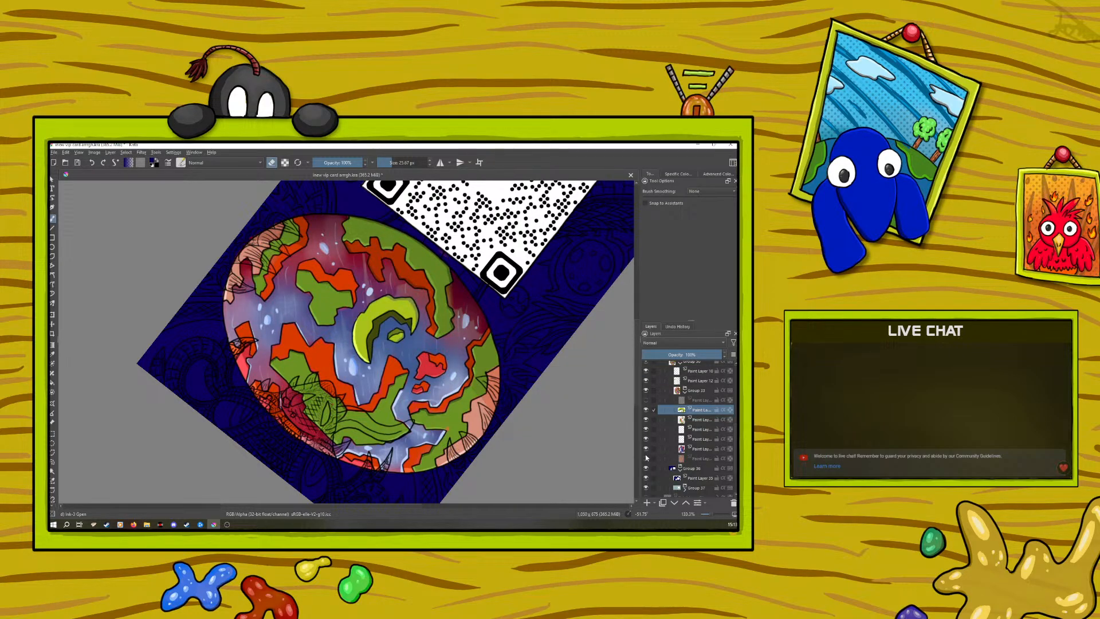
{"action": "left_click", "coordinate": [700, 458]}
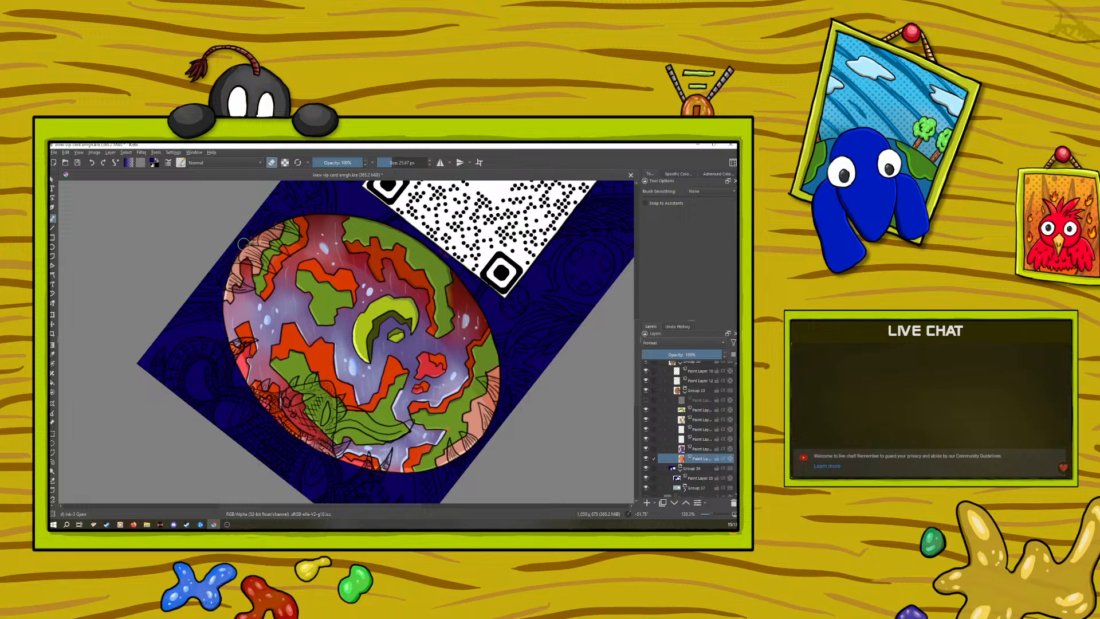
{"action": "left_click", "coordinate": [701, 420]}
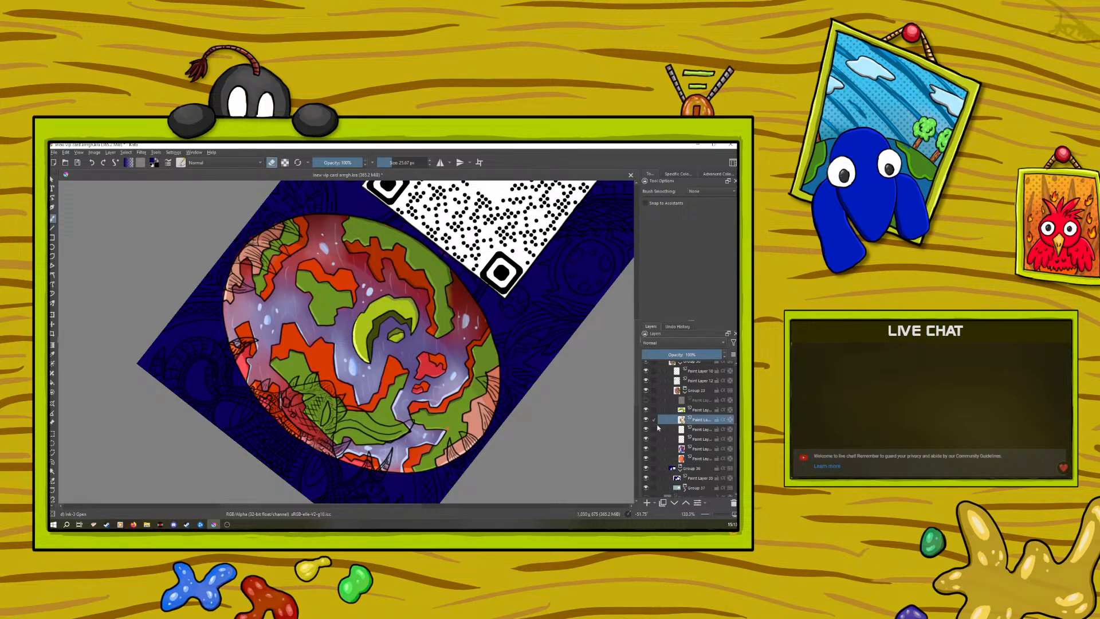
{"action": "left_click", "coordinate": [649, 420]}
{"action": "left_click", "coordinate": [649, 420]}
{"action": "left_click", "coordinate": [647, 420]}
{"action": "left_click", "coordinate": [647, 420]}
Turn the canvas upright and zoom out to 50% to examine the whole card
{"action": "right_click", "coordinate": [184, 406]}
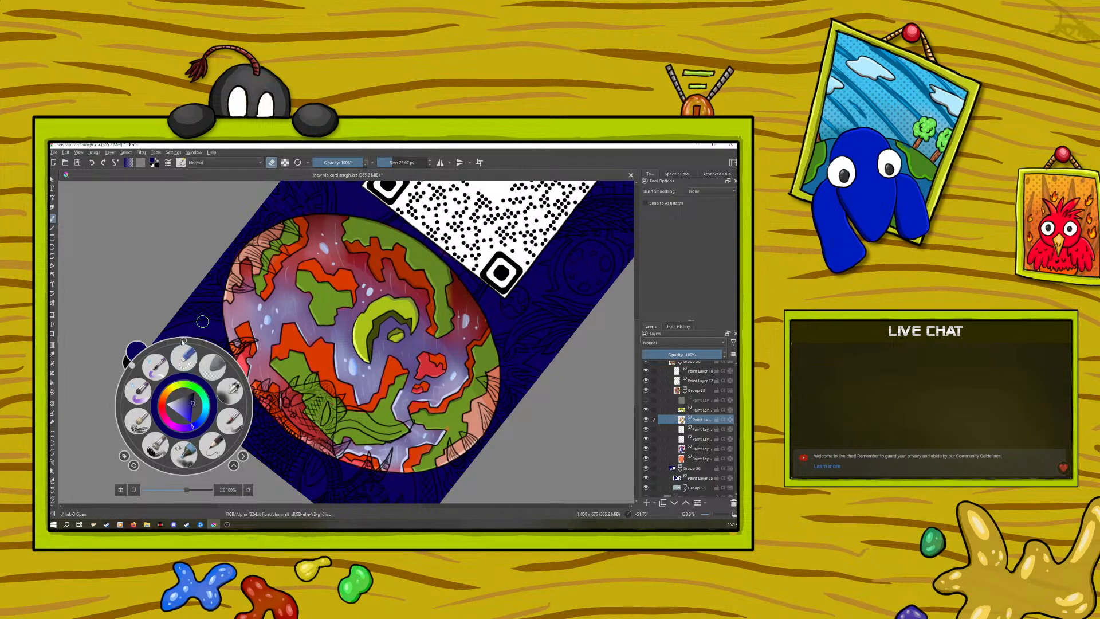
{"action": "key", "text": "5"}
{"action": "right_click", "coordinate": [187, 370]}
{"action": "right_click", "coordinate": [188, 370]}
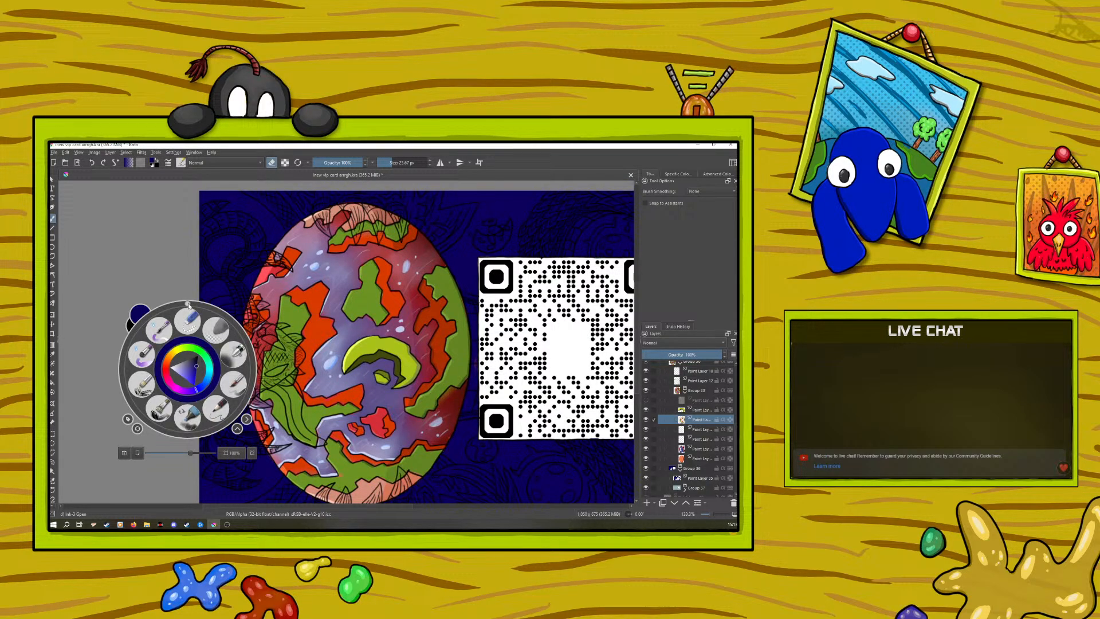
{"action": "left_click_drag", "start_coordinate": [186, 302], "coordinate": [256, 383]}
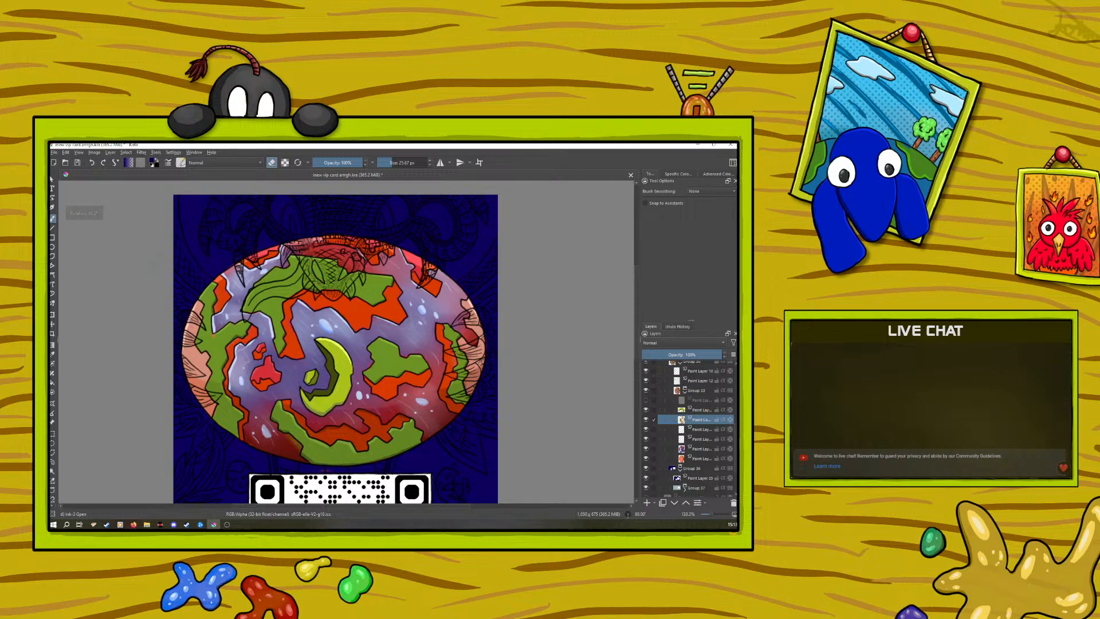
{"action": "left_click_drag", "start_coordinate": [711, 512], "coordinate": [709, 517]}
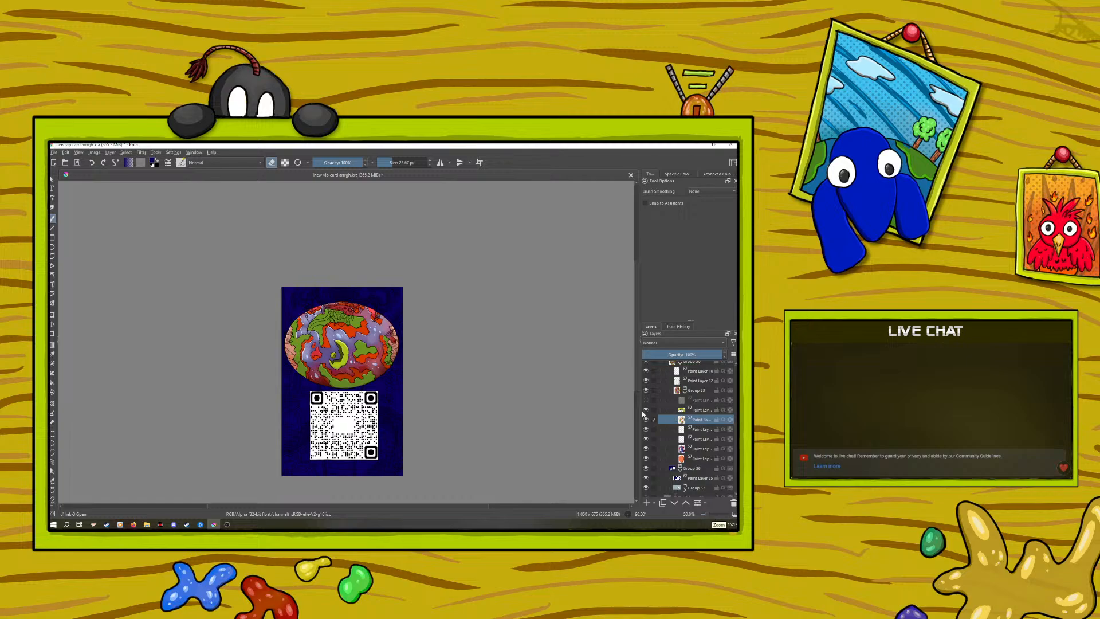
{"action": "left_click", "coordinate": [645, 429]}
{"action": "left_click", "coordinate": [646, 429]}
Select the card background's dark blue paint layer and compare its effect by toggling visibility and trying a lower opacity, ending at 100%
{"action": "left_click", "coordinate": [696, 478]}
{"action": "left_click", "coordinate": [646, 478]}
{"action": "left_click", "coordinate": [646, 478]}
{"action": "left_click", "coordinate": [646, 476]}
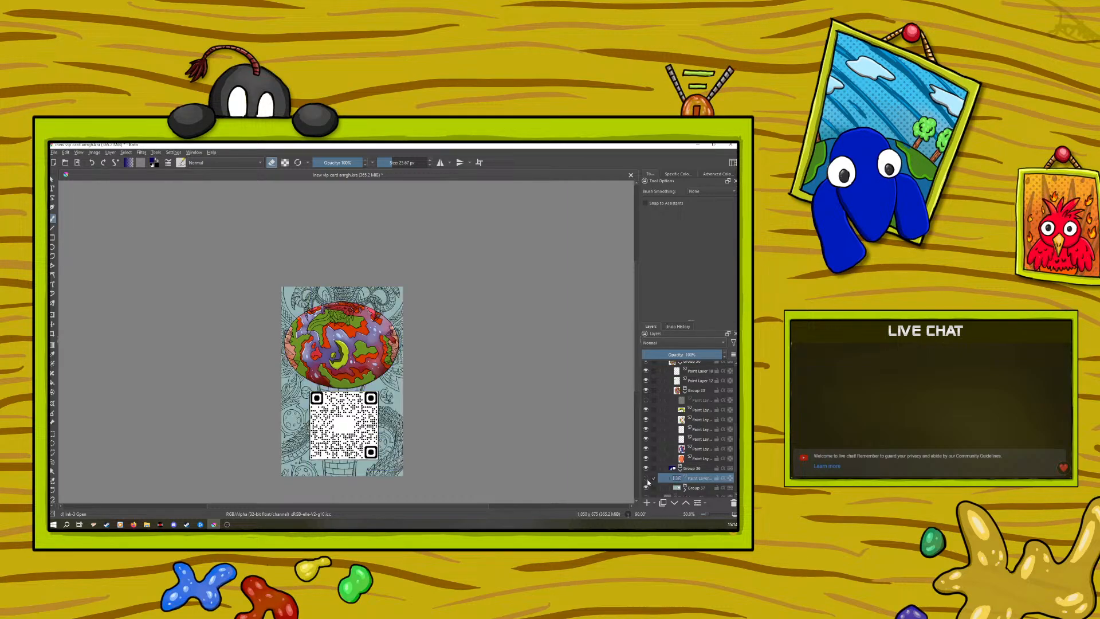
{"action": "left_click", "coordinate": [646, 479]}
{"action": "left_click", "coordinate": [646, 478]}
{"action": "left_click", "coordinate": [646, 478]}
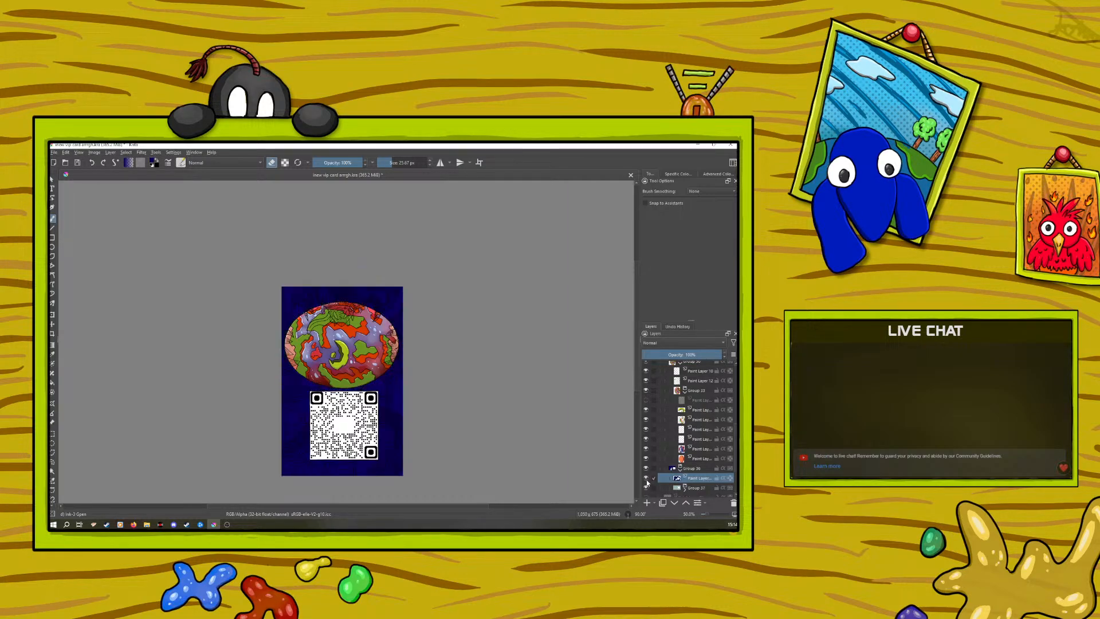
{"action": "left_click_drag", "start_coordinate": [689, 353], "coordinate": [686, 352]}
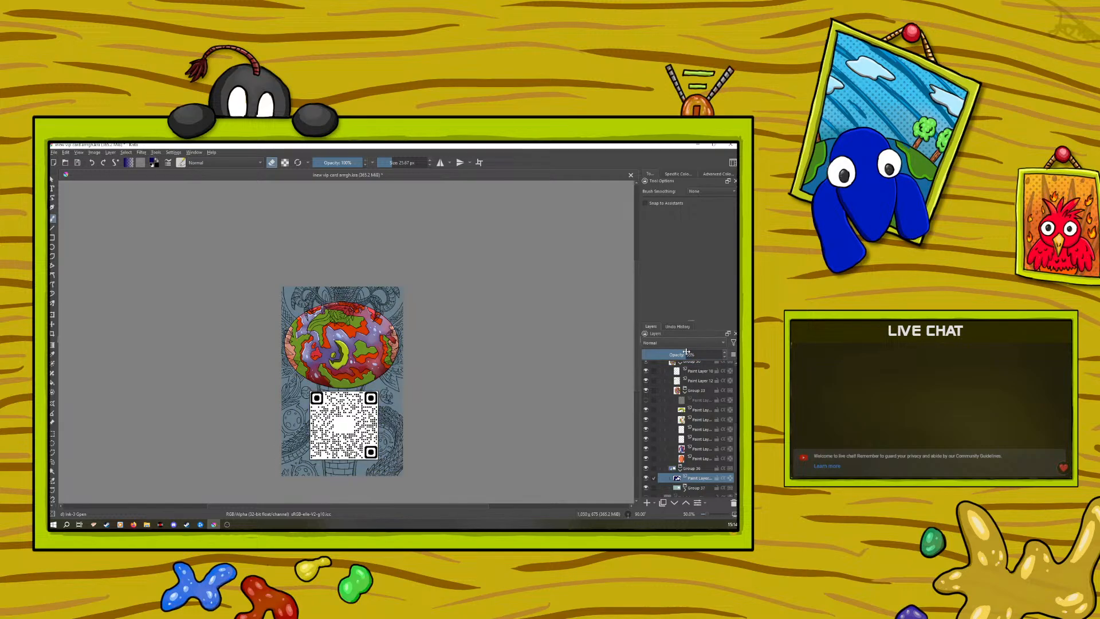
{"action": "left_click_drag", "start_coordinate": [686, 351], "coordinate": [732, 355]}
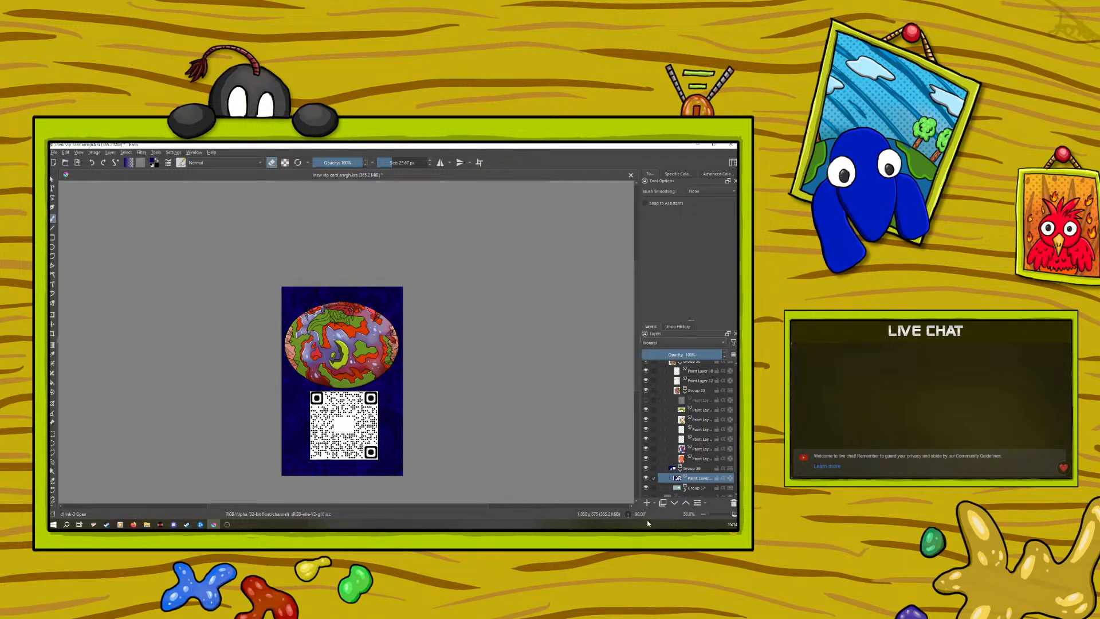
Turn off erasing, lock the layer's alpha, and paint a lighter blue with a larger brush over the background above the globe
{"action": "left_click", "coordinate": [284, 162]}
{"action": "left_click", "coordinate": [271, 163]}
{"action": "right_click", "coordinate": [244, 401]}
{"action": "left_click", "coordinate": [249, 410]}
{"action": "right_click", "coordinate": [249, 411]}
{"action": "right_click", "coordinate": [194, 307]}
{"action": "left_click_drag", "start_coordinate": [262, 306], "coordinate": [251, 346]}
{"action": "right_click", "coordinate": [250, 346]}
{"action": "left_click", "coordinate": [405, 162]}
{"action": "mouse_move", "coordinate": [409, 330]}
{"action": "left_mouse_down"}
{"action": "mouse_move", "coordinate": [344, 286]}
{"action": "mouse_move", "coordinate": [396, 338]}
{"action": "mouse_move", "coordinate": [320, 286]}
{"action": "mouse_move", "coordinate": [399, 358]}
{"action": "mouse_move", "coordinate": [385, 380]}
{"action": "left_mouse_up"}
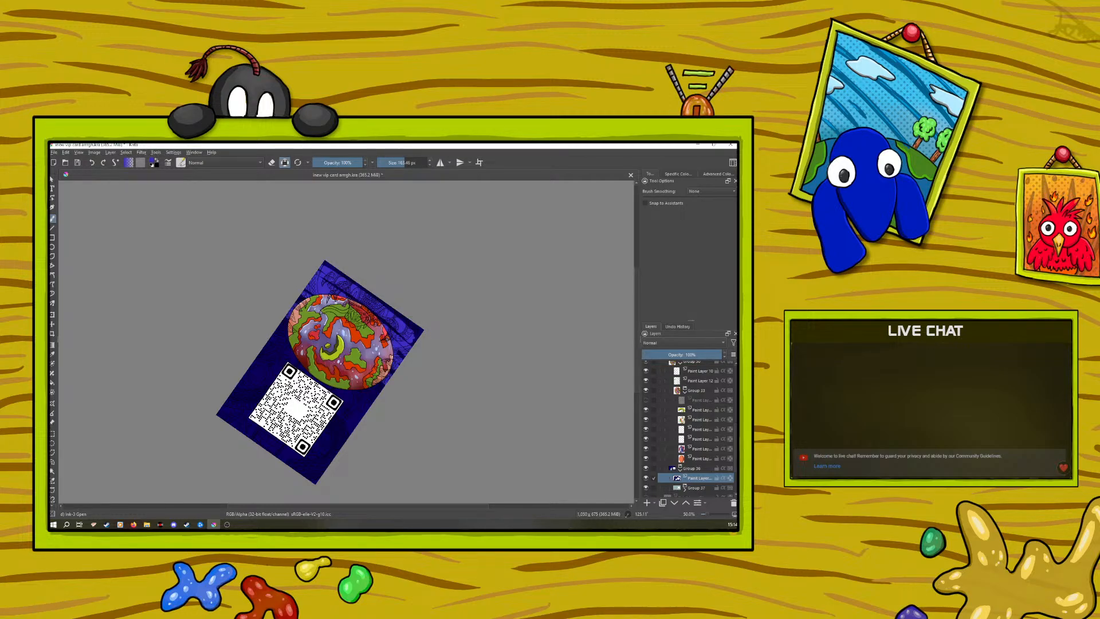
{"action": "mouse_move", "coordinate": [344, 286]}
{"action": "left_mouse_down"}
{"action": "mouse_move", "coordinate": [384, 323]}
{"action": "mouse_move", "coordinate": [333, 269]}
{"action": "mouse_move", "coordinate": [412, 332]}
{"action": "left_mouse_up"}
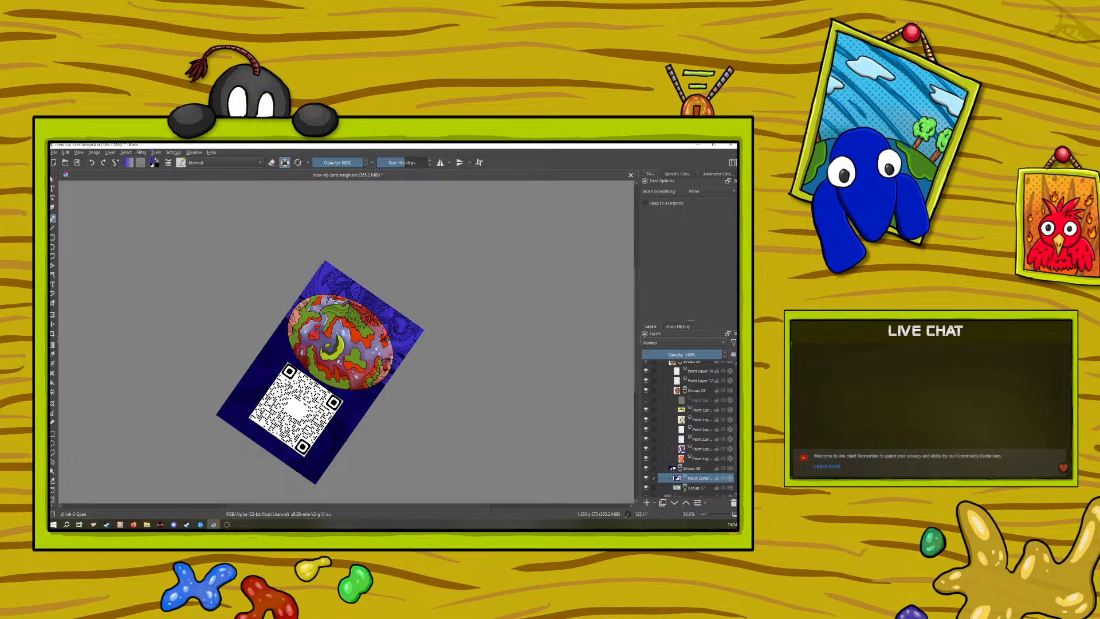
Pick a darker blue and shade the background around the QR code at the card's lower end
{"action": "right_click", "coordinate": [288, 406]}
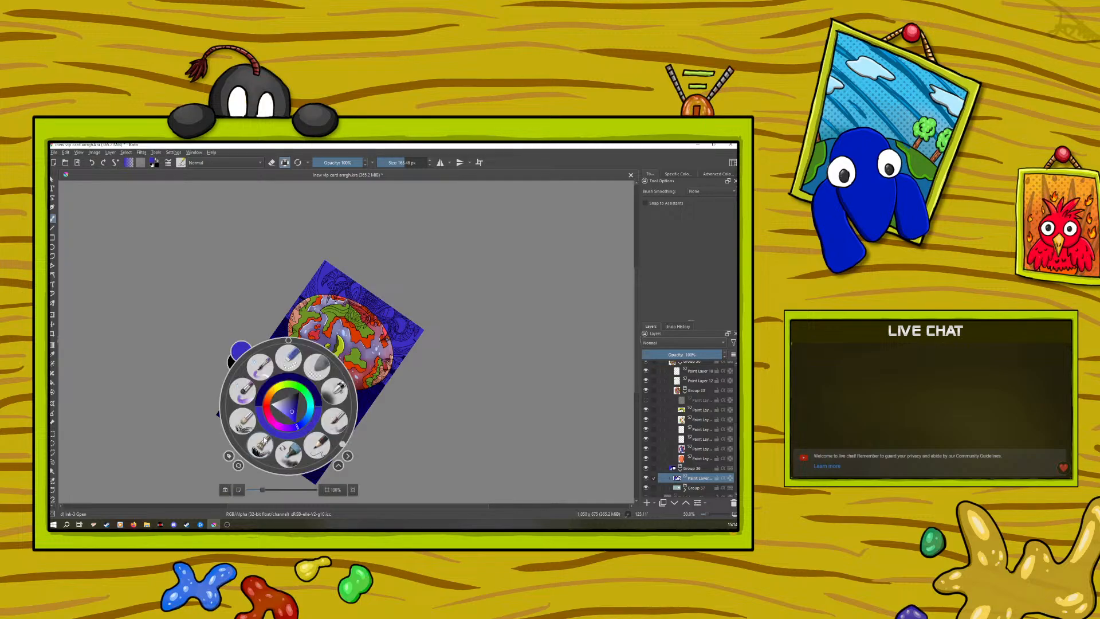
{"action": "right_click", "coordinate": [299, 406]}
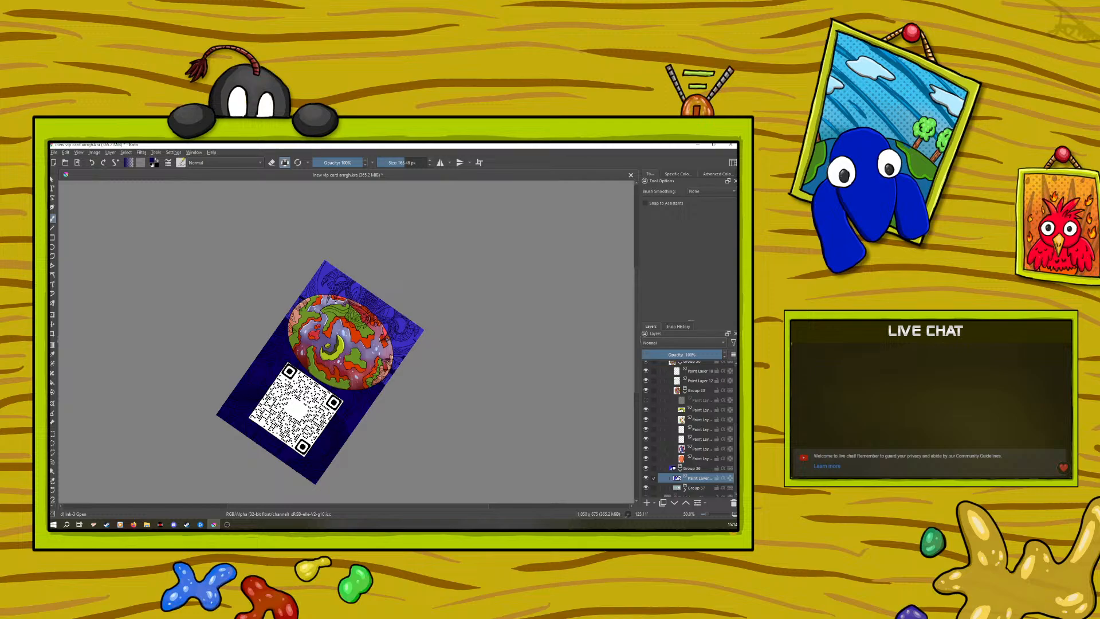
{"action": "right_click", "coordinate": [273, 407]}
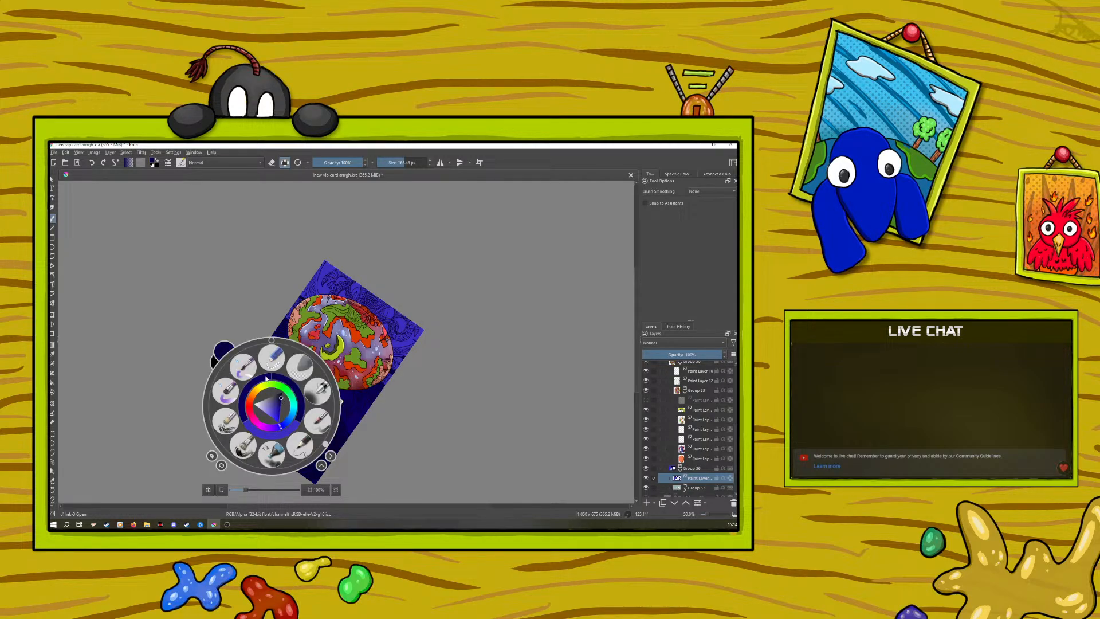
{"action": "right_click", "coordinate": [228, 412]}
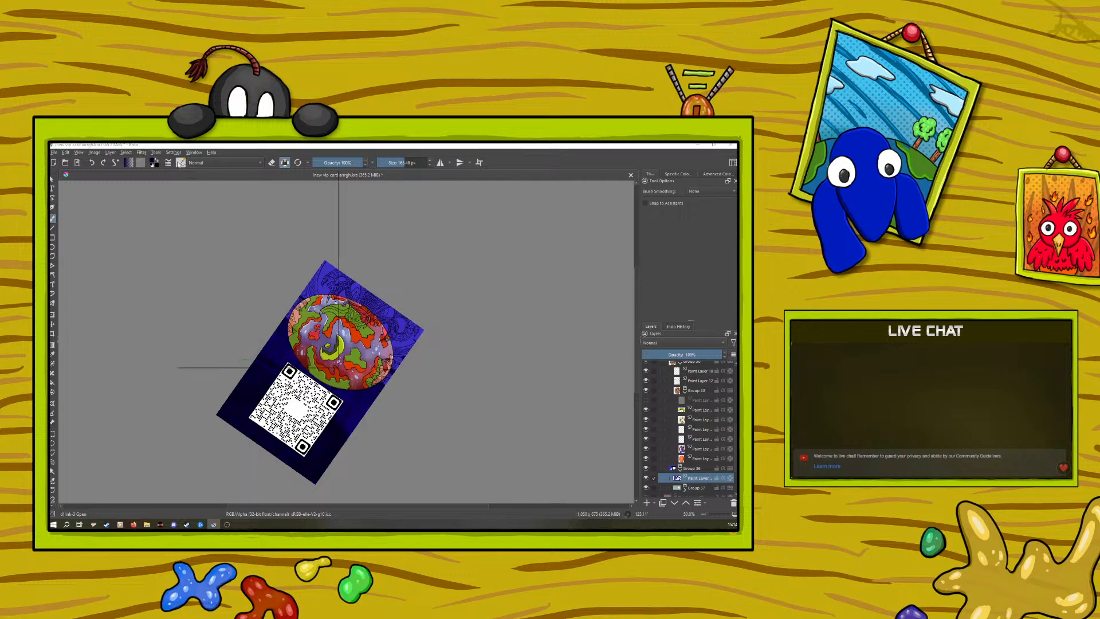
Switch to the Blender Basic brush, enlarge it, and smooth the background's light and dark blues into a gradient
{"action": "key", "text": "F6"}
{"action": "left_click", "coordinate": [304, 240]}
{"action": "right_click", "coordinate": [290, 275]}
{"action": "right_click", "coordinate": [290, 275]}
{"action": "left_click_drag", "start_coordinate": [399, 159], "coordinate": [408, 160]}
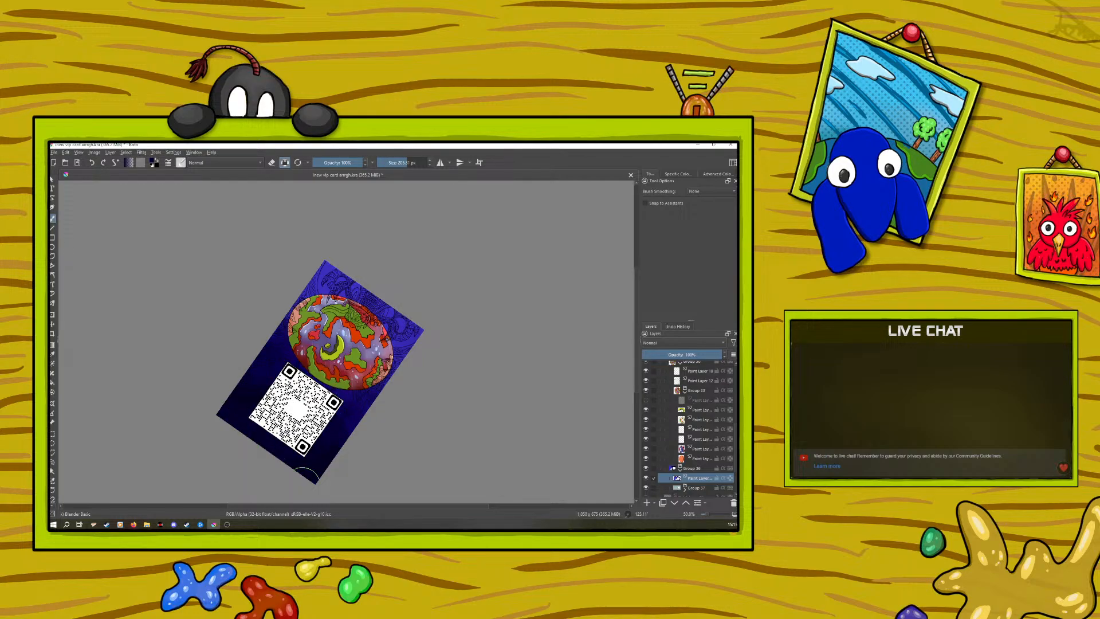
Paint a light violet strip along the card's top edge with the previous painting brush, and switch back to Blender Basic
{"action": "right_click", "coordinate": [191, 337]}
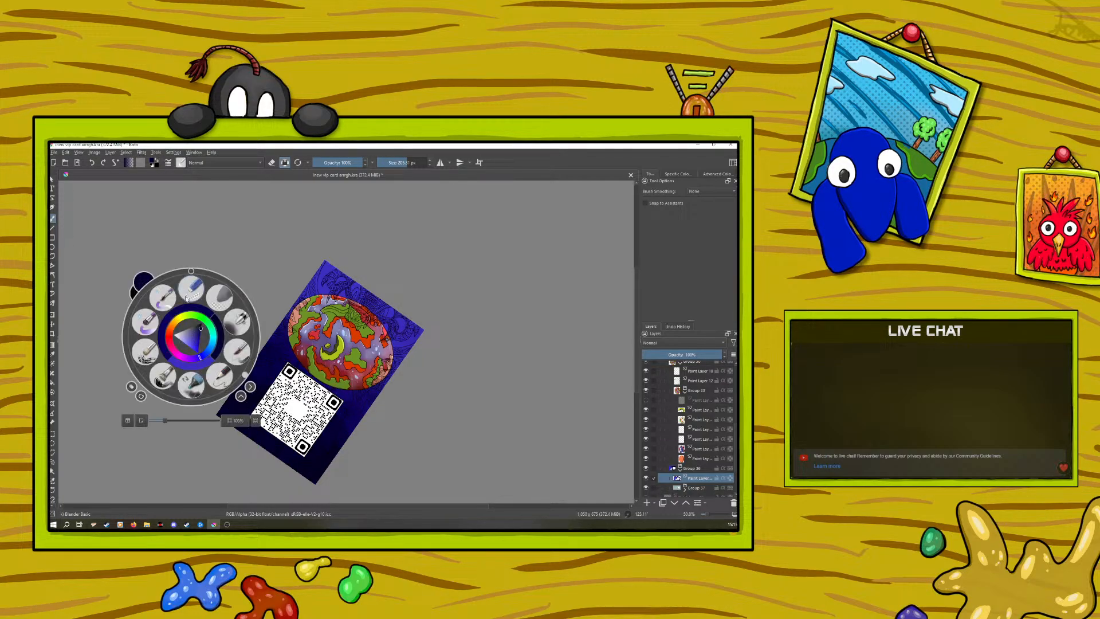
{"action": "left_click_drag", "start_coordinate": [193, 342], "coordinate": [186, 351]}
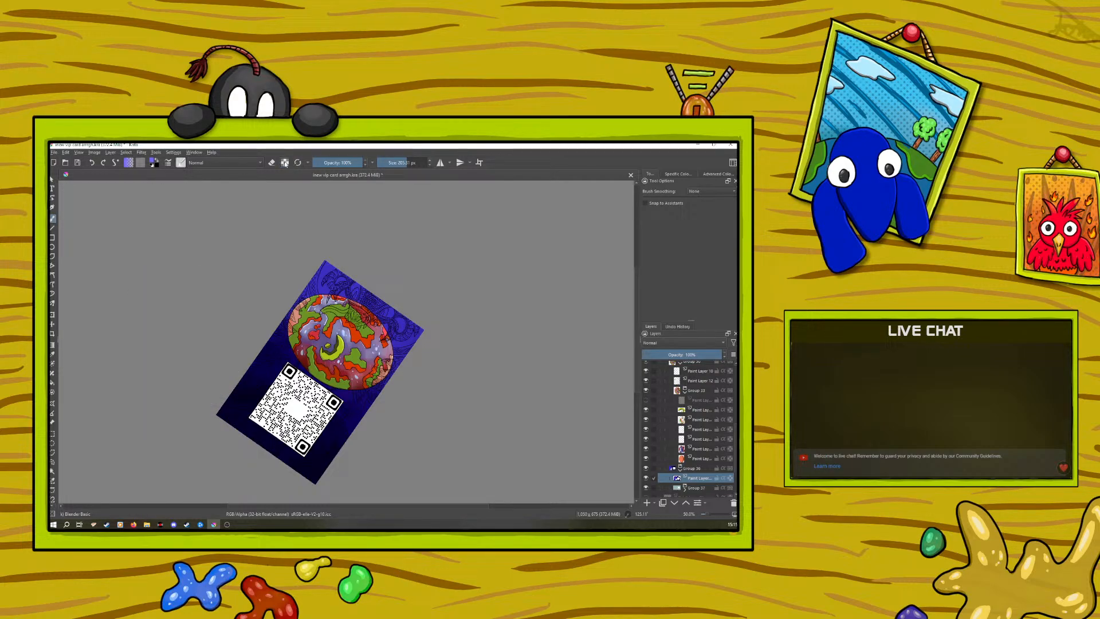
{"action": "key", "text": "F6"}
{"action": "left_click", "coordinate": [286, 198]}
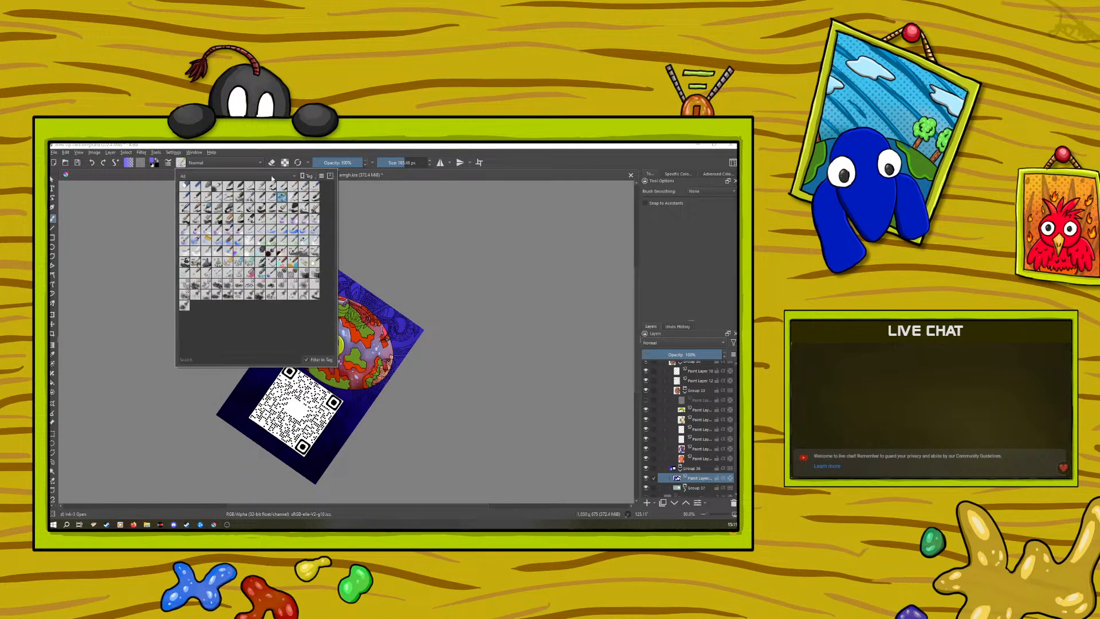
{"action": "right_click", "coordinate": [458, 406]}
{"action": "right_click", "coordinate": [459, 406]}
{"action": "mouse_move", "coordinate": [338, 269]}
{"action": "left_mouse_down"}
{"action": "mouse_move", "coordinate": [416, 330]}
{"action": "mouse_move", "coordinate": [361, 286]}
{"action": "left_mouse_up"}
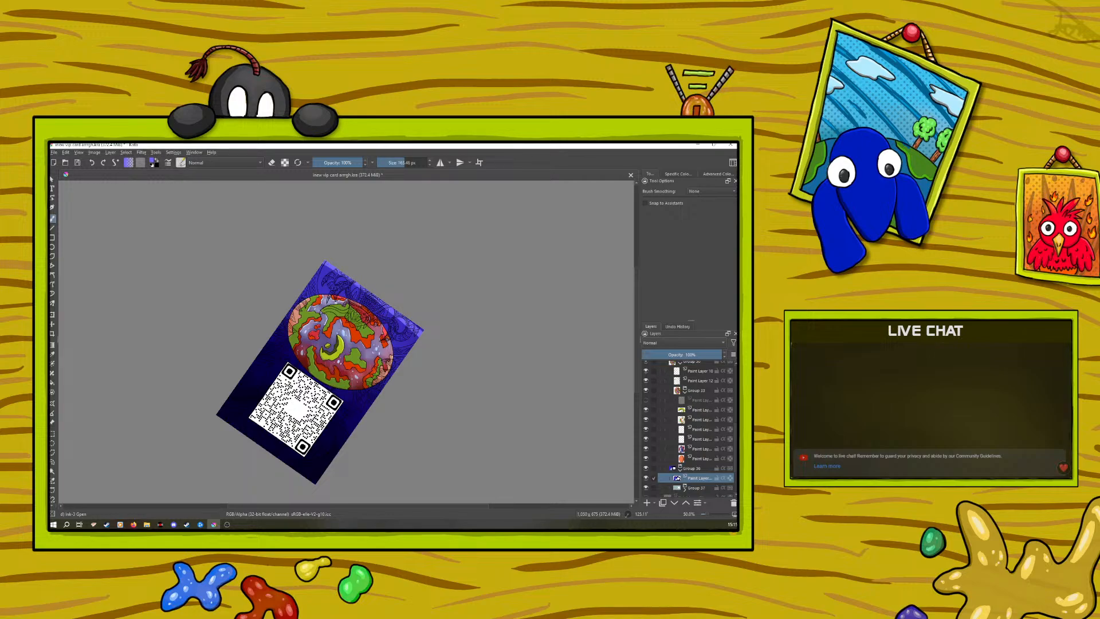
{"action": "left_click", "coordinate": [180, 164]}
{"action": "left_click", "coordinate": [295, 241]}
Try to blend the violet strip and the blues beside the QR code without alpha lock, and undo the blending strokes
{"action": "mouse_move", "coordinate": [401, 322]}
{"action": "left_mouse_down"}
{"action": "mouse_move", "coordinate": [437, 335]}
{"action": "mouse_move", "coordinate": [412, 334]}
{"action": "mouse_move", "coordinate": [332, 279]}
{"action": "left_mouse_up"}
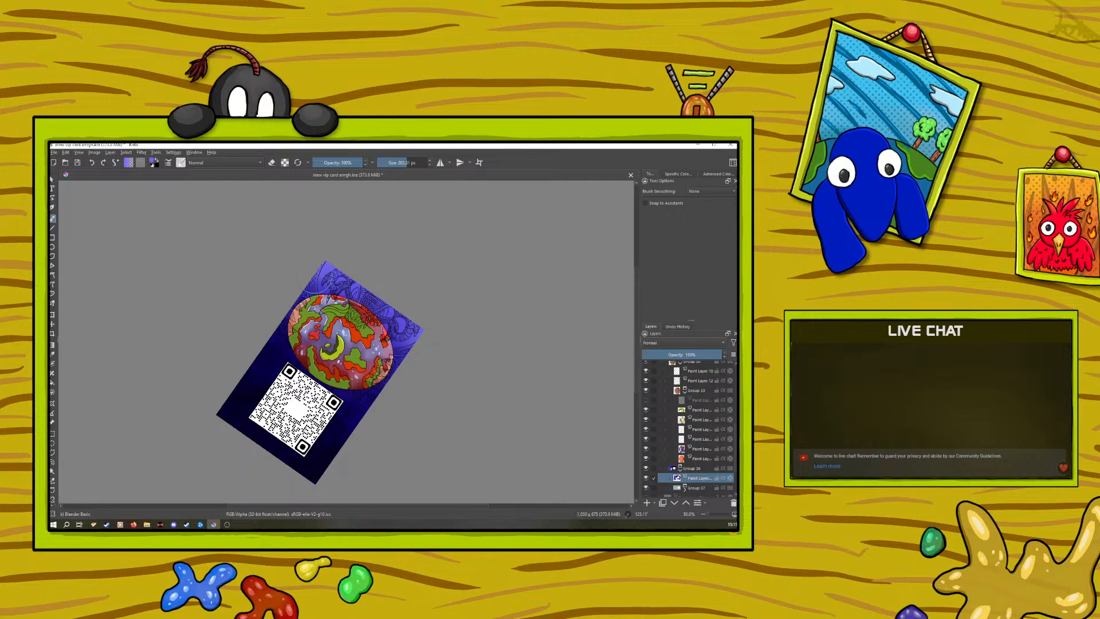
{"action": "mouse_move", "coordinate": [380, 388]}
{"action": "left_mouse_down"}
{"action": "mouse_move", "coordinate": [286, 343]}
{"action": "mouse_move", "coordinate": [332, 401]}
{"action": "mouse_move", "coordinate": [367, 404]}
{"action": "left_mouse_up"}
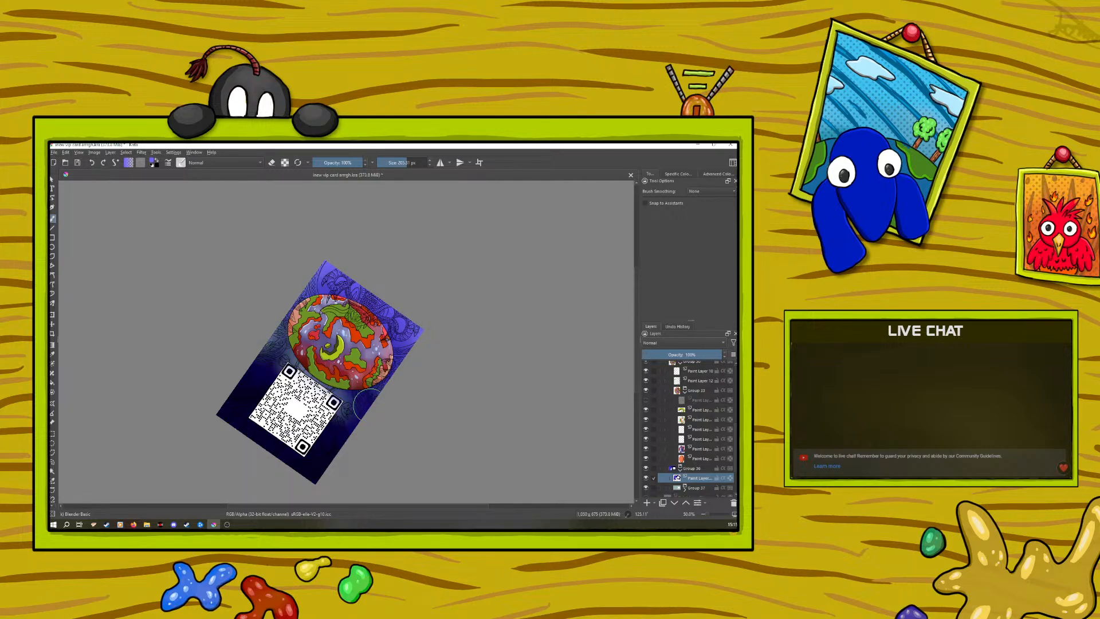
{"action": "left_click", "coordinate": [92, 163]}
{"action": "left_click", "coordinate": [92, 163]}
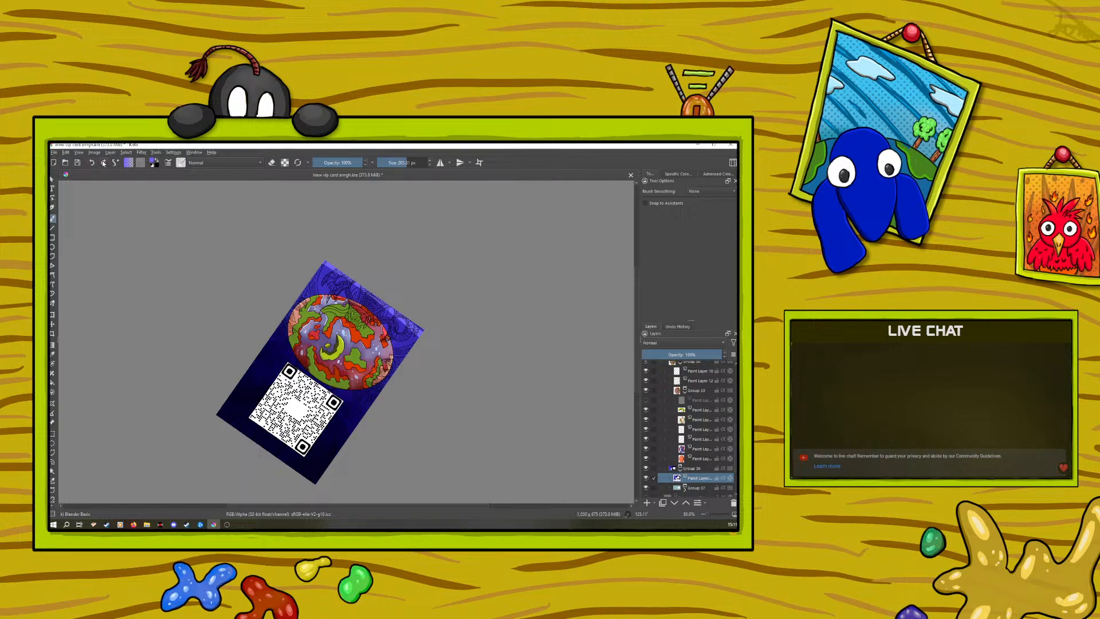
Lock the background layer's alpha and blend the light violet strip into the blue above the globe
{"action": "left_click", "coordinate": [285, 162]}
{"action": "mouse_move", "coordinate": [321, 273]}
{"action": "left_mouse_down"}
{"action": "mouse_move", "coordinate": [395, 323]}
{"action": "mouse_move", "coordinate": [323, 278]}
{"action": "mouse_move", "coordinate": [401, 348]}
{"action": "mouse_move", "coordinate": [321, 290]}
{"action": "mouse_move", "coordinate": [410, 338]}
{"action": "mouse_move", "coordinate": [344, 289]}
{"action": "mouse_move", "coordinate": [398, 350]}
{"action": "mouse_move", "coordinate": [358, 312]}
{"action": "left_mouse_up"}
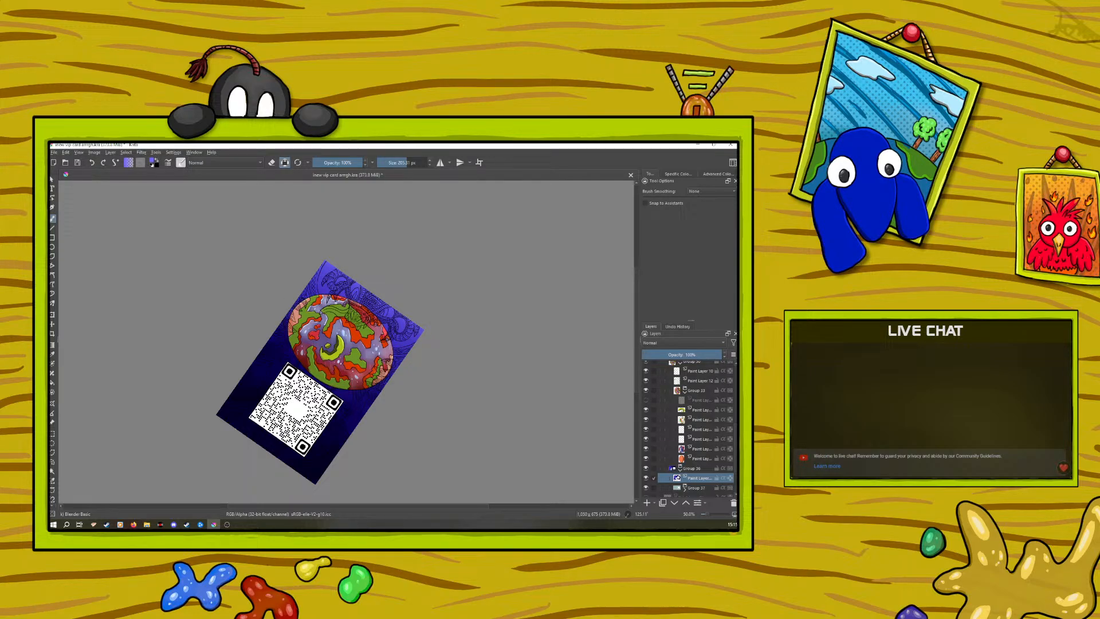
{"action": "left_click", "coordinate": [91, 163]}
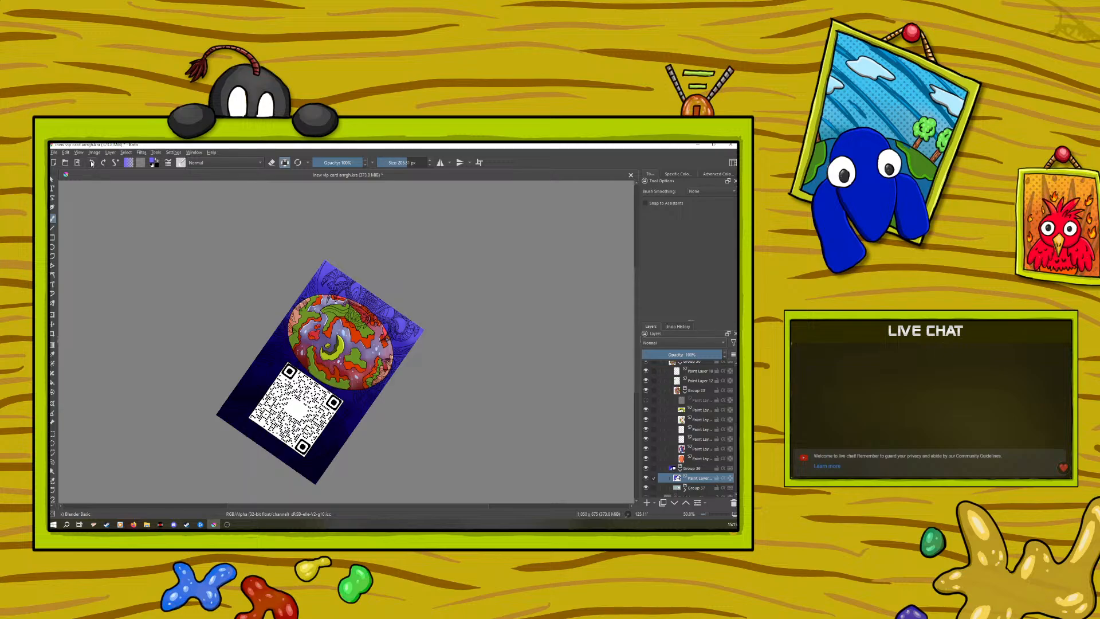
{"action": "left_click", "coordinate": [92, 163]}
{"action": "right_click", "coordinate": [231, 343]}
{"action": "mouse_move", "coordinate": [264, 289]}
{"action": "left_mouse_down"}
{"action": "mouse_move", "coordinate": [243, 319]}
{"action": "mouse_move", "coordinate": [174, 353]}
{"action": "mouse_move", "coordinate": [202, 395]}
{"action": "mouse_move", "coordinate": [278, 376]}
{"action": "mouse_move", "coordinate": [280, 332]}
{"action": "left_mouse_up"}
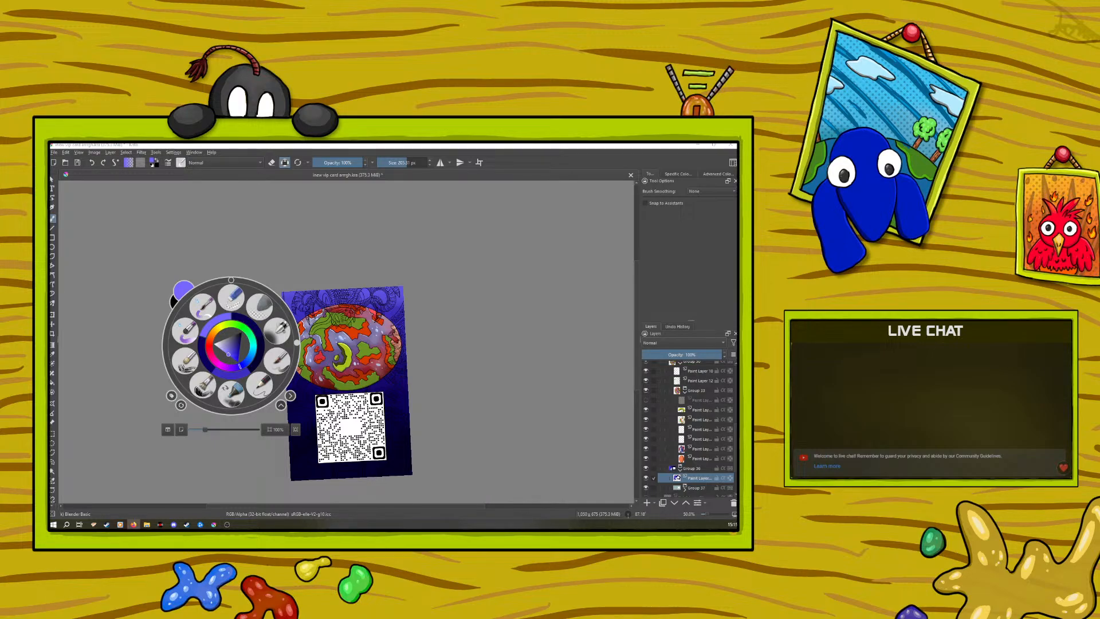
Add a new paint layer above the blue background layer and choose bright green as the painting colour
{"action": "left_click", "coordinate": [127, 246]}
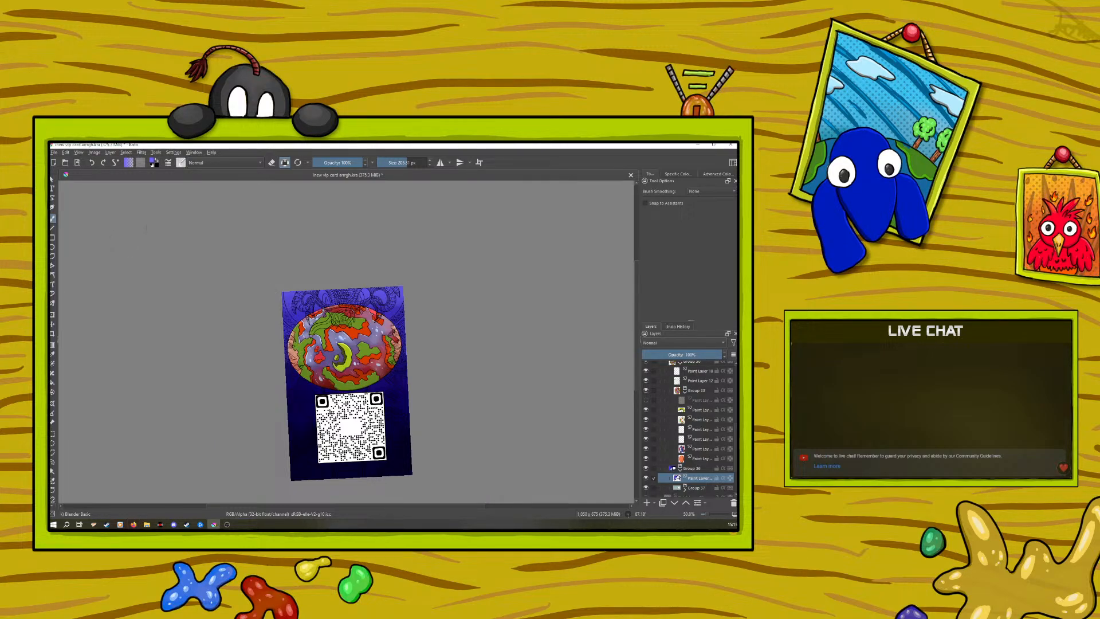
{"action": "left_click", "coordinate": [647, 503]}
{"action": "left_click", "coordinate": [709, 514]}
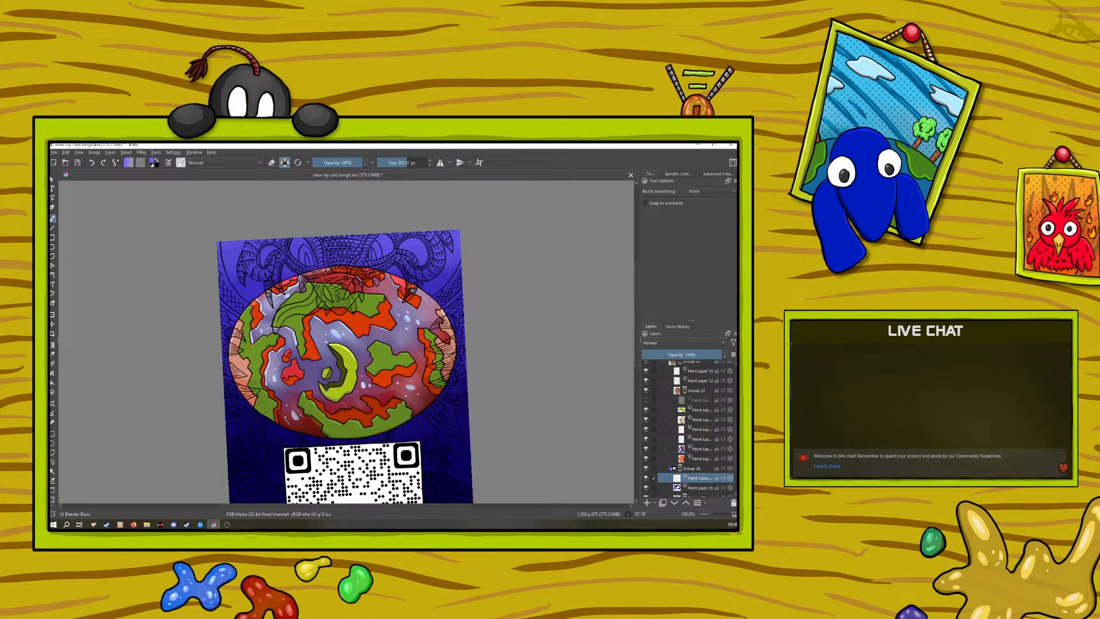
{"action": "right_click", "coordinate": [210, 332]}
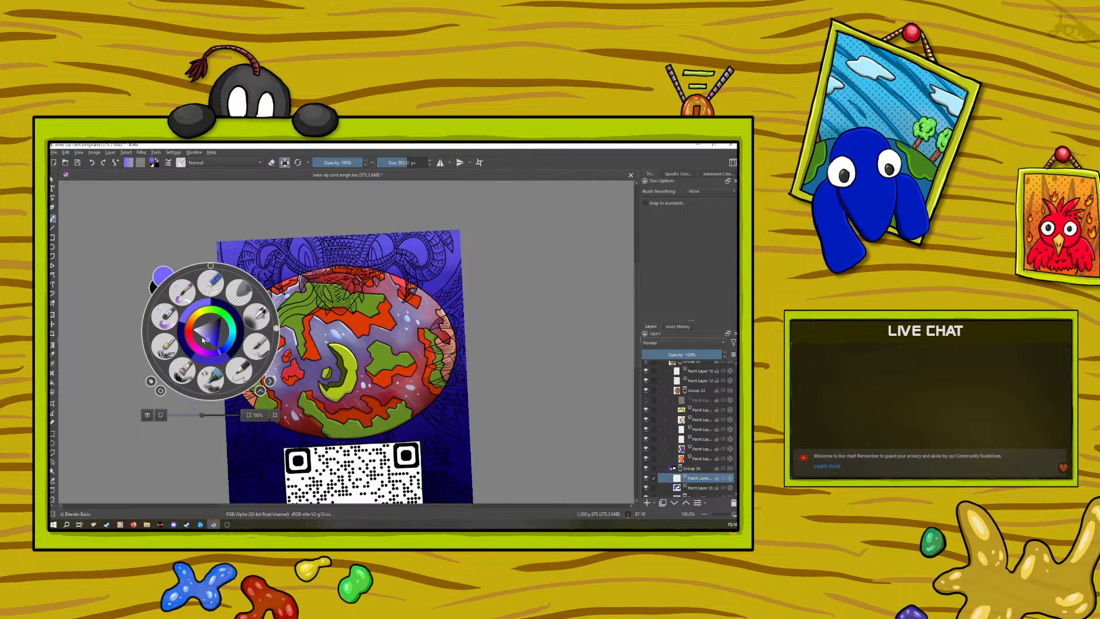
{"action": "left_click_drag", "start_coordinate": [200, 321], "coordinate": [213, 307]}
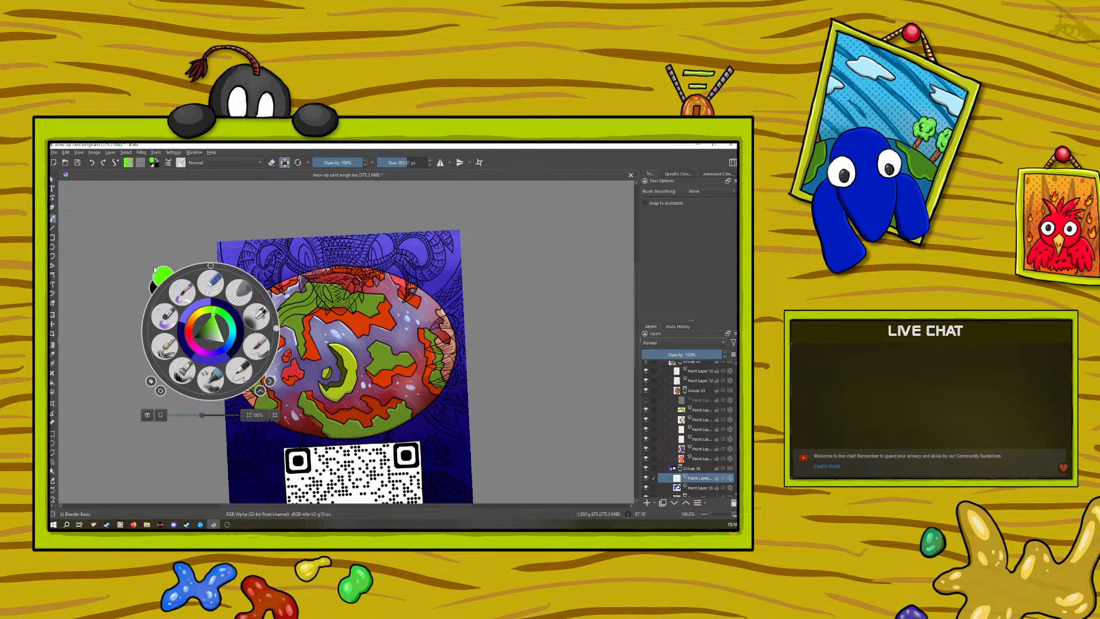
{"action": "left_click", "coordinate": [226, 255]}
Switch to the Ink-3 Gpen brush at a small size, and try and erase a short green stroke near the card's edge
{"action": "left_click_drag", "start_coordinate": [401, 160], "coordinate": [391, 161]}
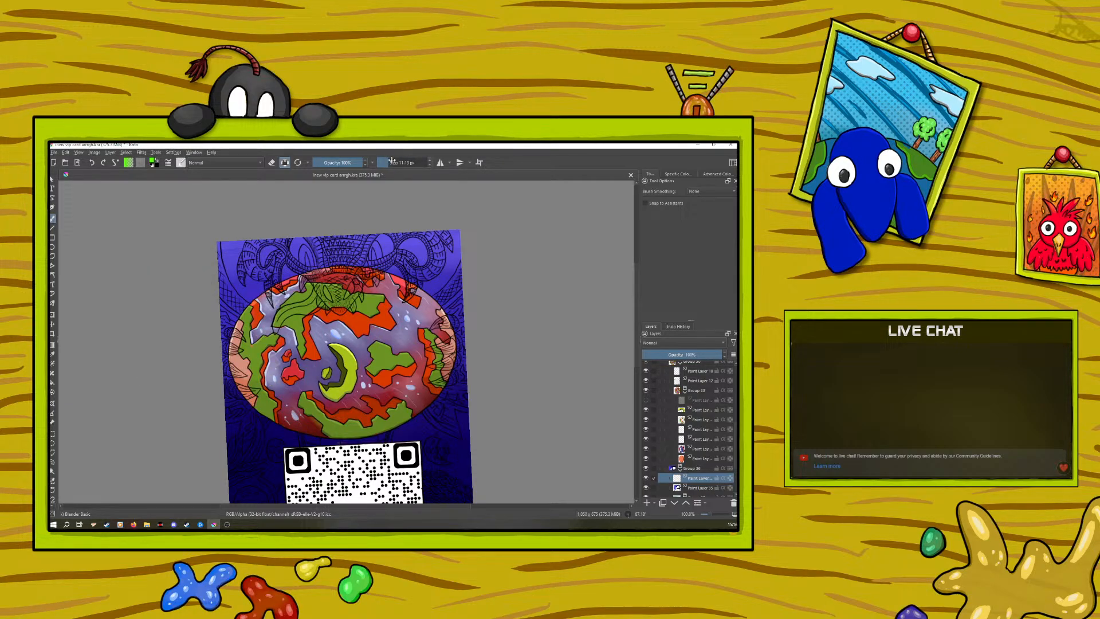
{"action": "left_click", "coordinate": [181, 163]}
{"action": "left_click", "coordinate": [282, 196]}
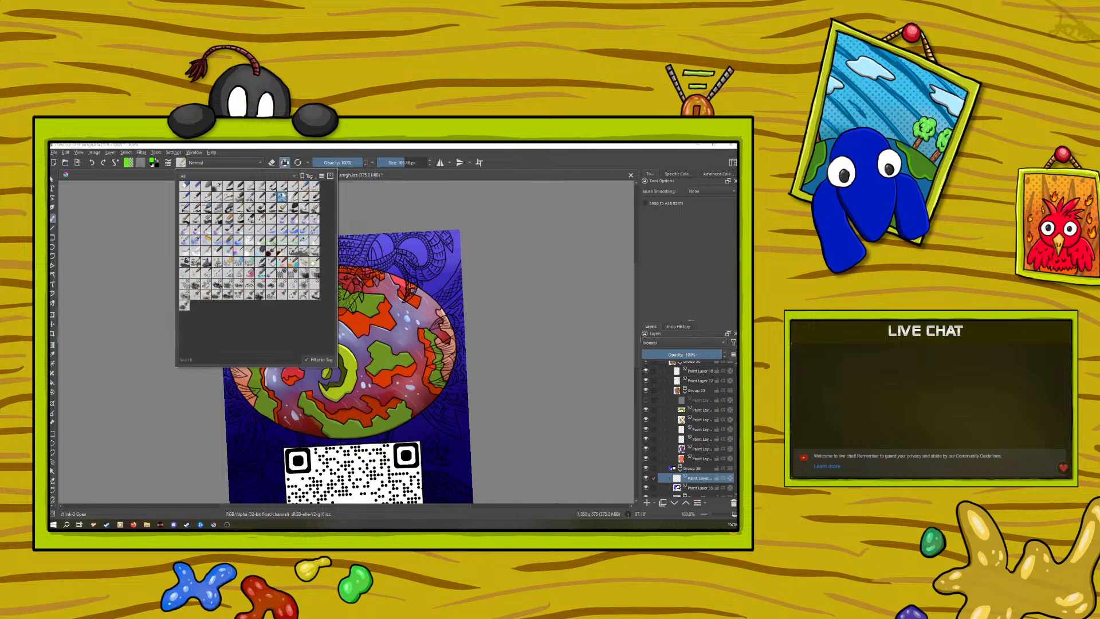
{"action": "left_click", "coordinate": [394, 161]}
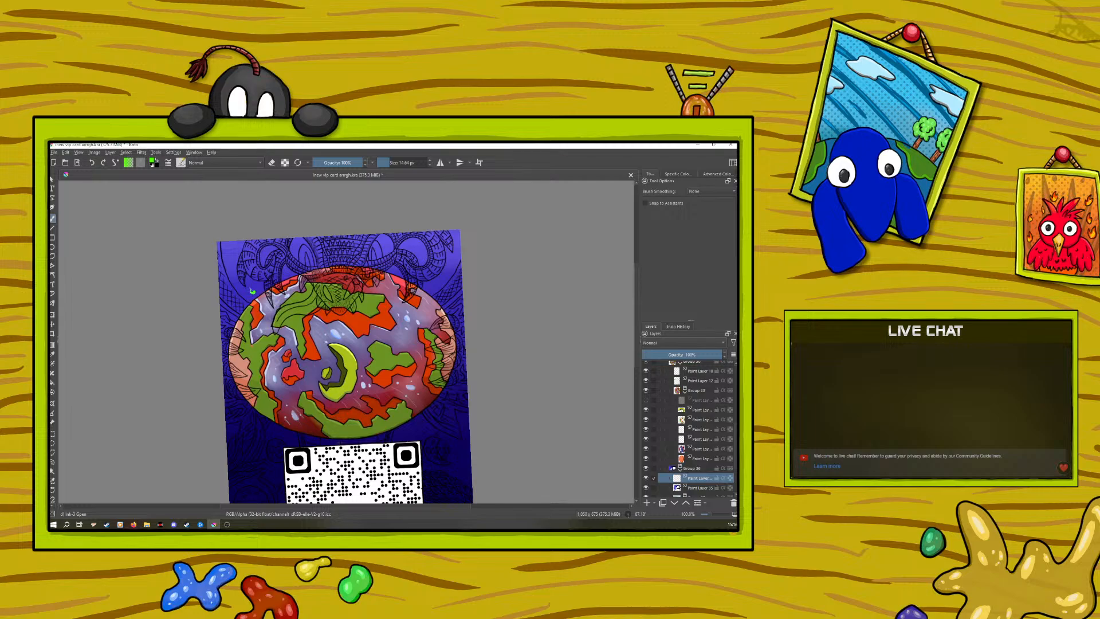
{"action": "mouse_move", "coordinate": [231, 268]}
{"action": "left_mouse_down"}
{"action": "mouse_move", "coordinate": [241, 244]}
{"action": "mouse_move", "coordinate": [239, 281]}
{"action": "mouse_move", "coordinate": [225, 288]}
{"action": "left_mouse_up"}
{"action": "key", "text": "e"}
Switch to the browser, look through the star image results for reference, and return to the card artwork
{"action": "key", "text": "alt+Tab"}
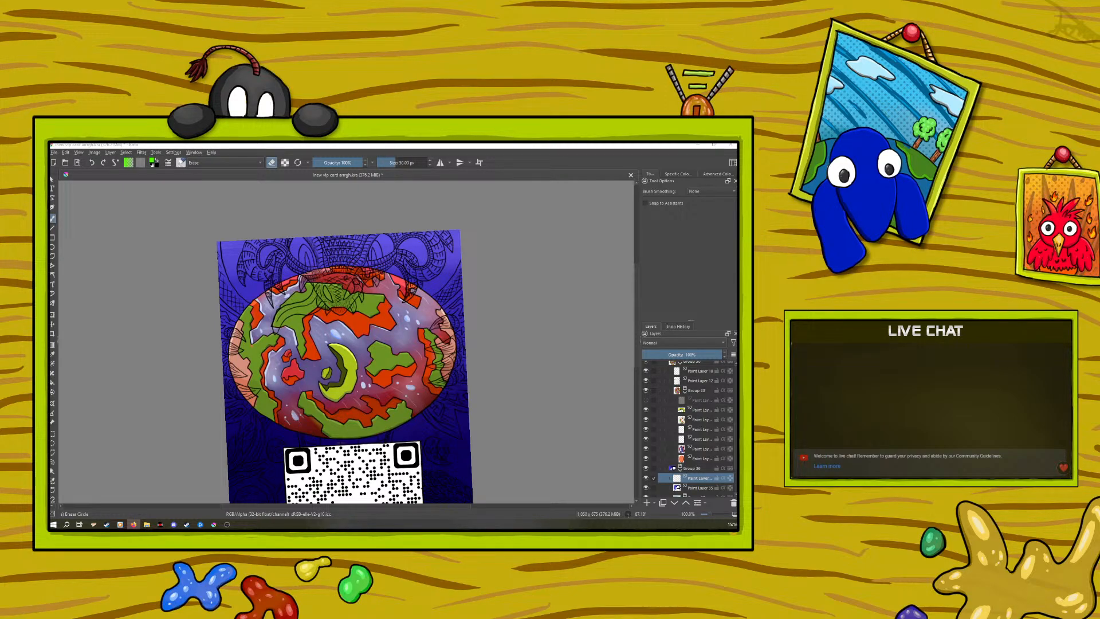
{"action": "key", "text": "alt+Tab"}
{"action": "left_click_drag", "start_coordinate": [300, 169], "coordinate": [329, 171]}
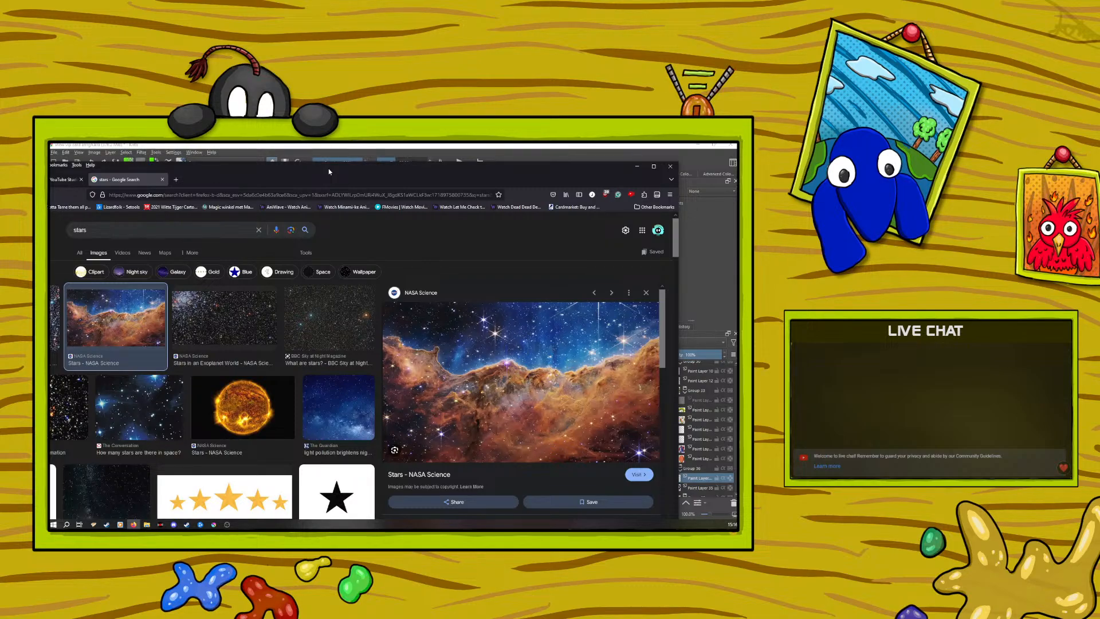
{"action": "key", "text": "Right"}
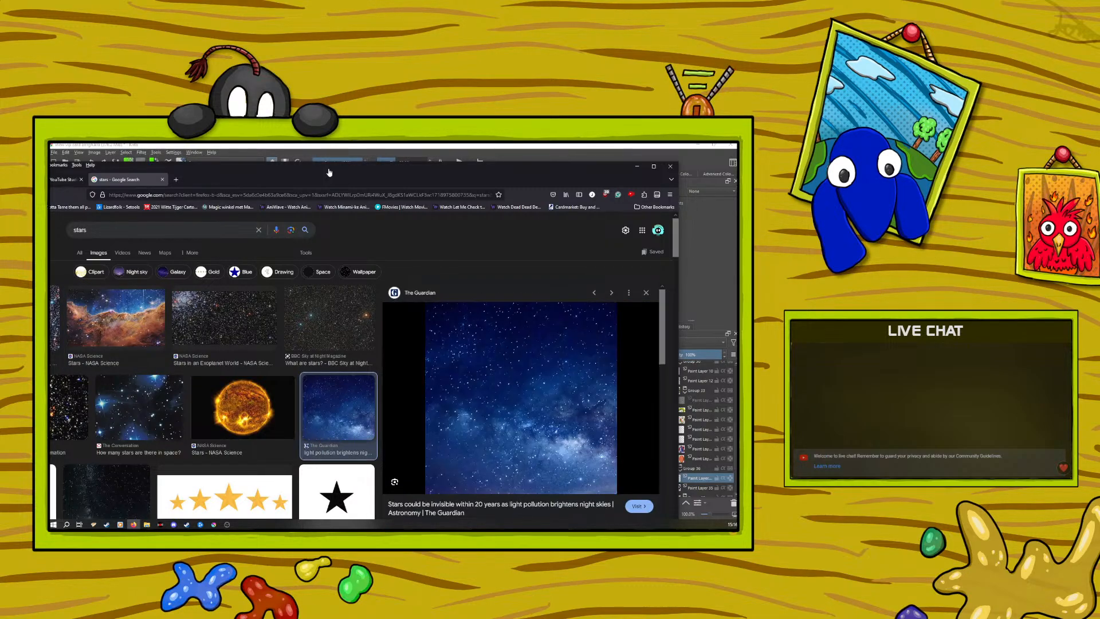
{"action": "key", "text": "Left"}
{"action": "key", "text": "Left"}
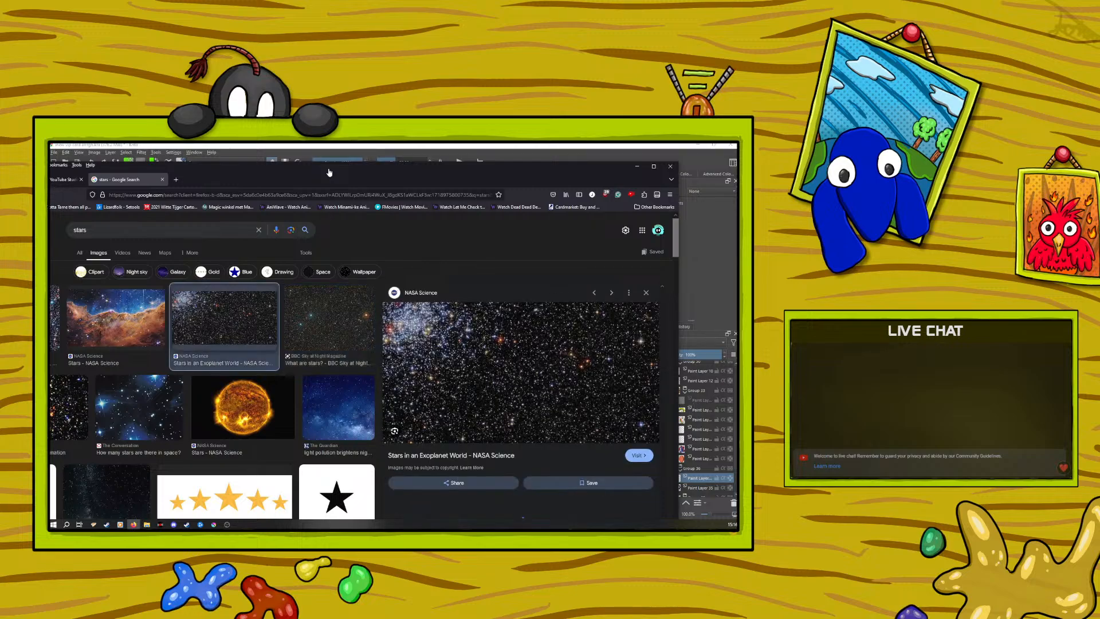
{"action": "key", "text": "Left"}
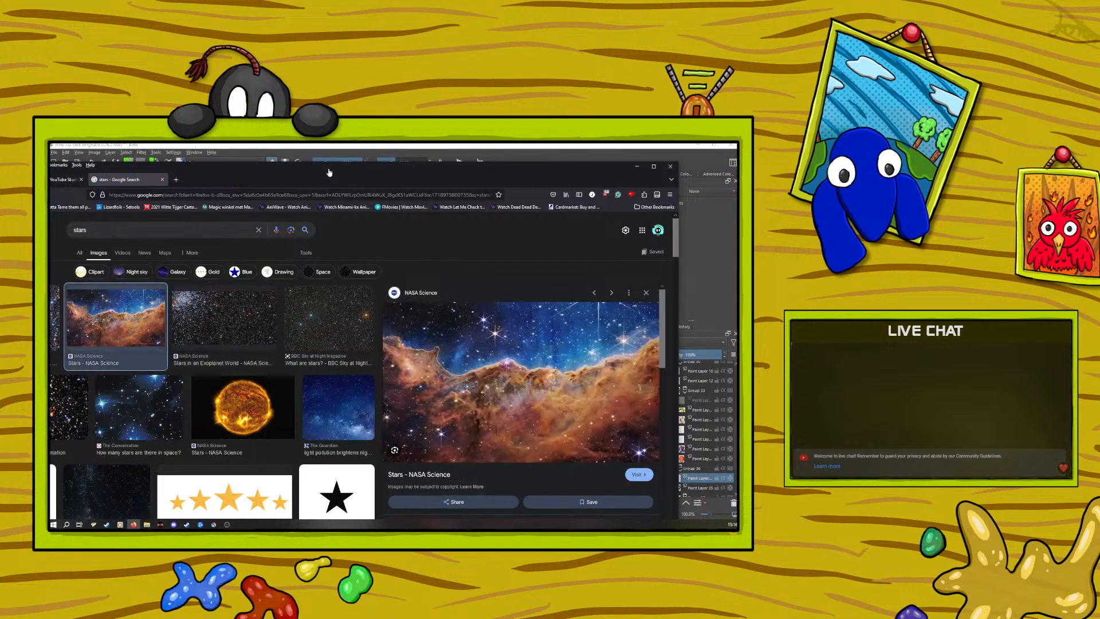
{"action": "key", "text": "Right"}
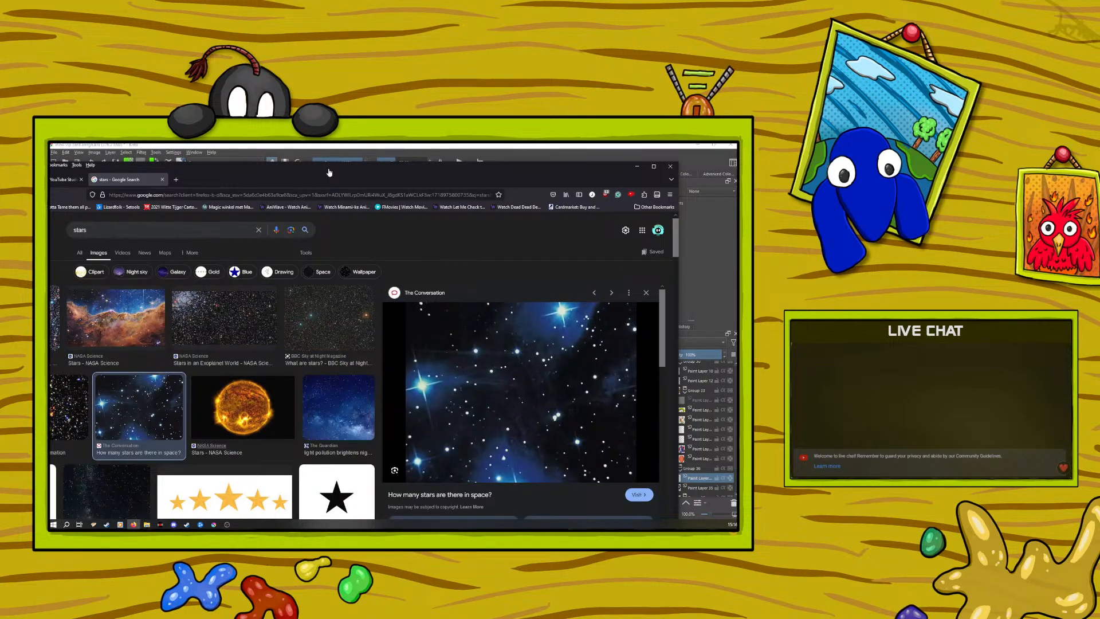
{"action": "left_click", "coordinate": [636, 166]}
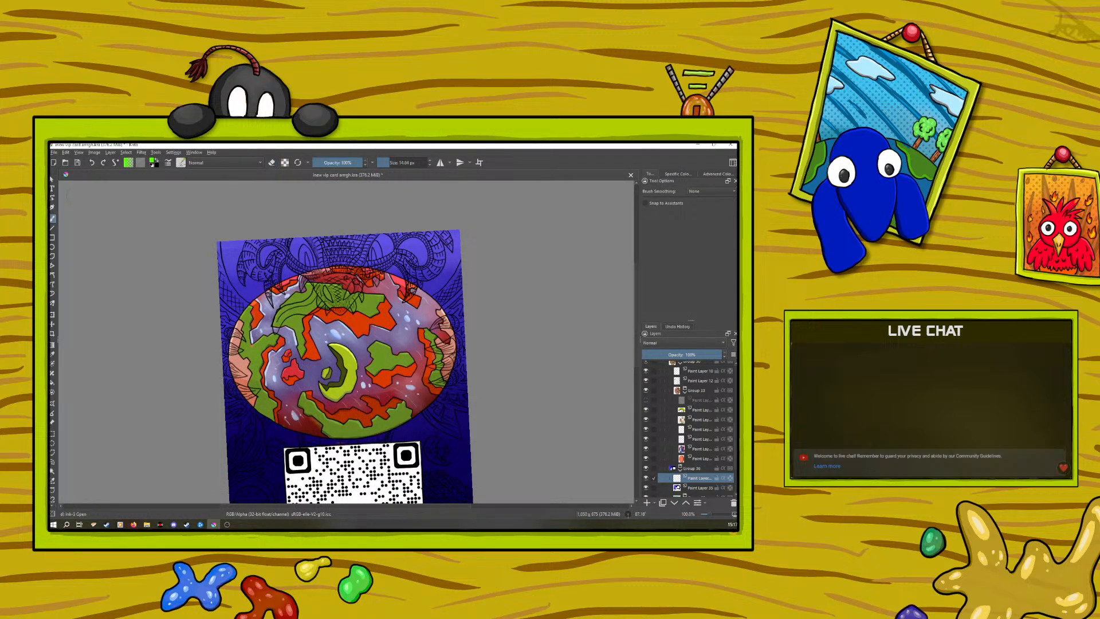
Lower the blue background layer's opacity to about 55% to reveal the sketch, and reselect the new paint layer
{"action": "right_click", "coordinate": [227, 369]}
{"action": "left_click_drag", "start_coordinate": [267, 431], "coordinate": [212, 301]}
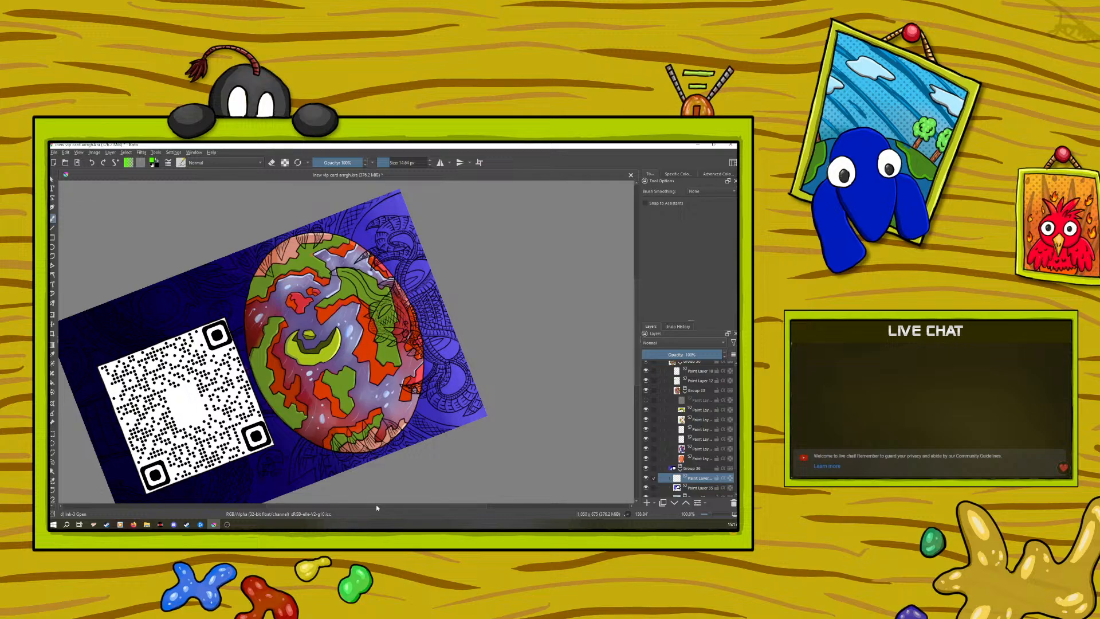
{"action": "left_click_drag", "start_coordinate": [376, 504], "coordinate": [310, 504]}
{"action": "mouse_move", "coordinate": [685, 355]}
{"action": "left_mouse_down"}
{"action": "mouse_move", "coordinate": [721, 354]}
{"action": "mouse_move", "coordinate": [687, 354]}
{"action": "left_mouse_up"}
{"action": "left_click", "coordinate": [690, 487]}
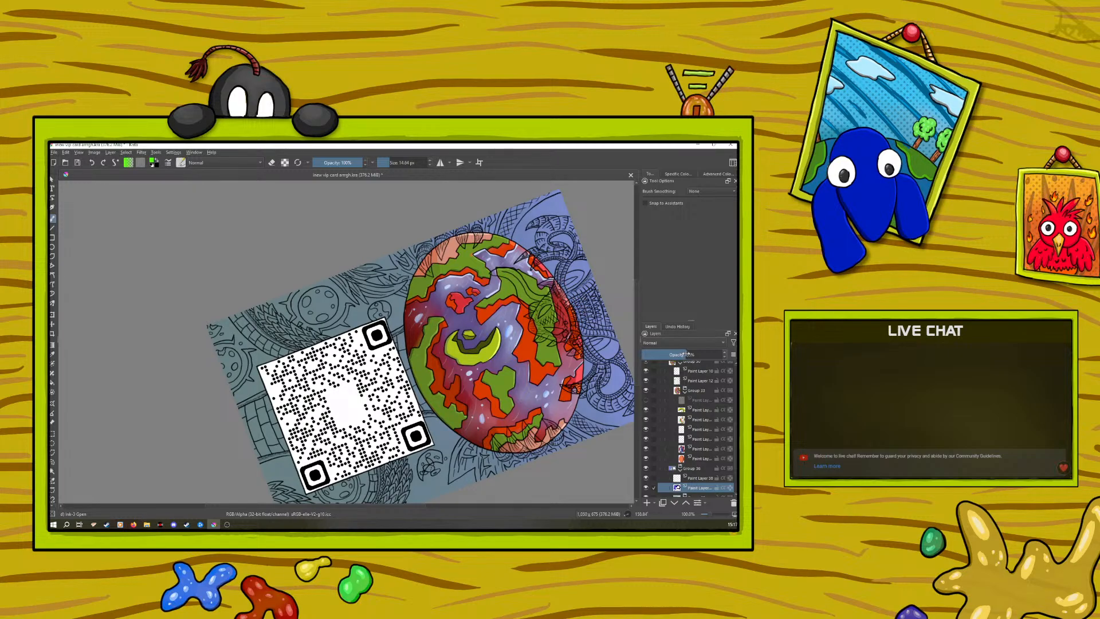
{"action": "left_click", "coordinate": [702, 478]}
Draw green curves from the globe's lower edge out to both side edges of the card
{"action": "mouse_move", "coordinate": [703, 479]}
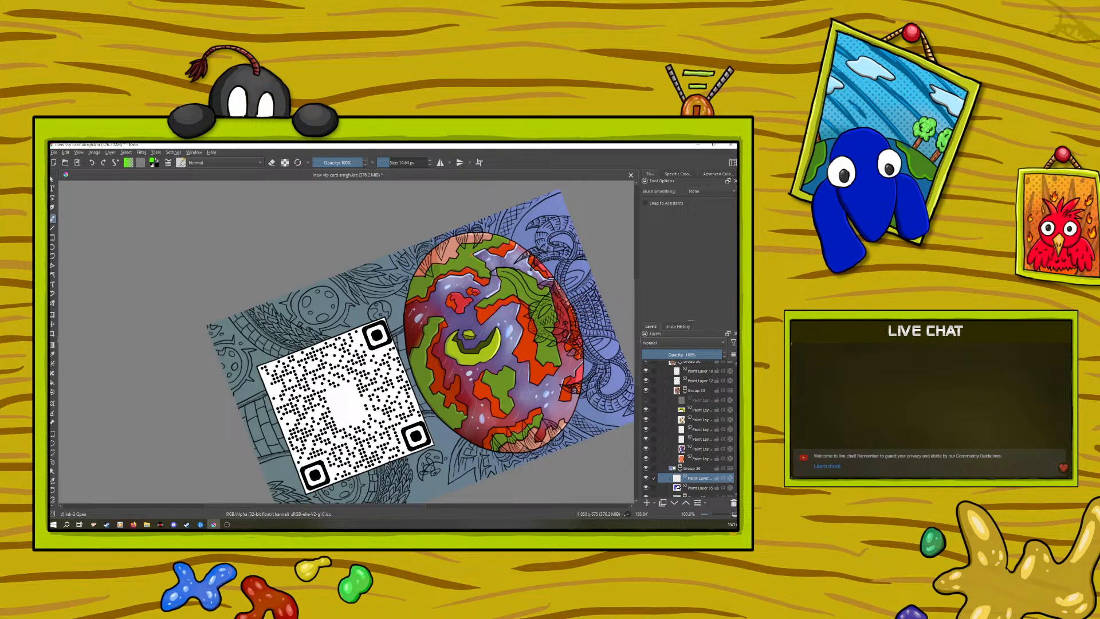
{"action": "right_click", "coordinate": [239, 309]}
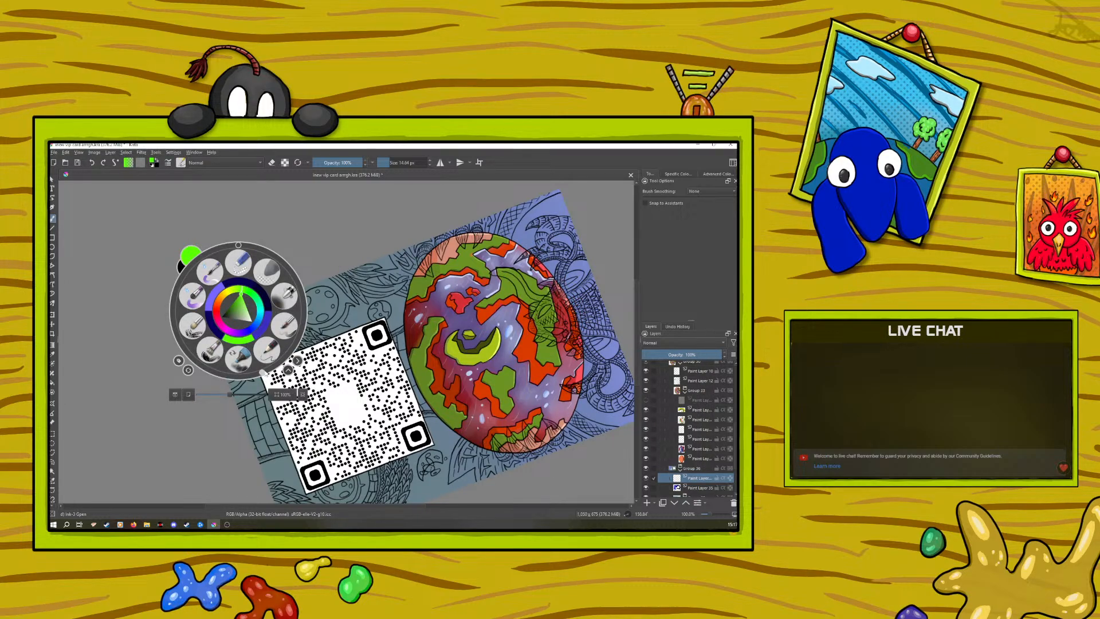
{"action": "left_click_drag", "start_coordinate": [267, 371], "coordinate": [303, 316]}
{"action": "right_click", "coordinate": [302, 316]}
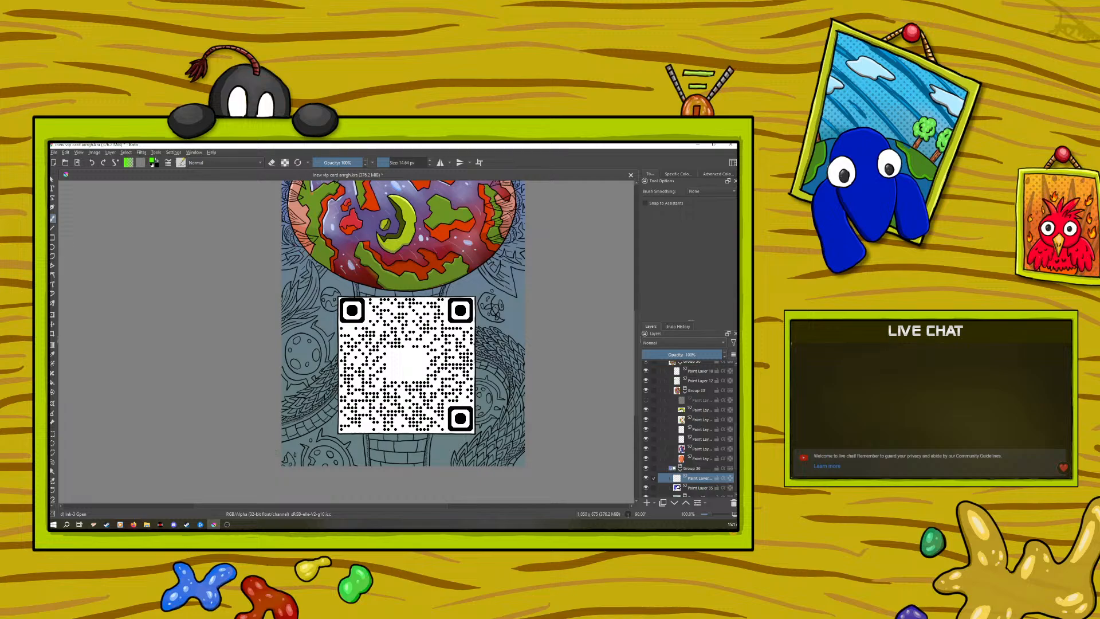
{"action": "right_click", "coordinate": [318, 302]}
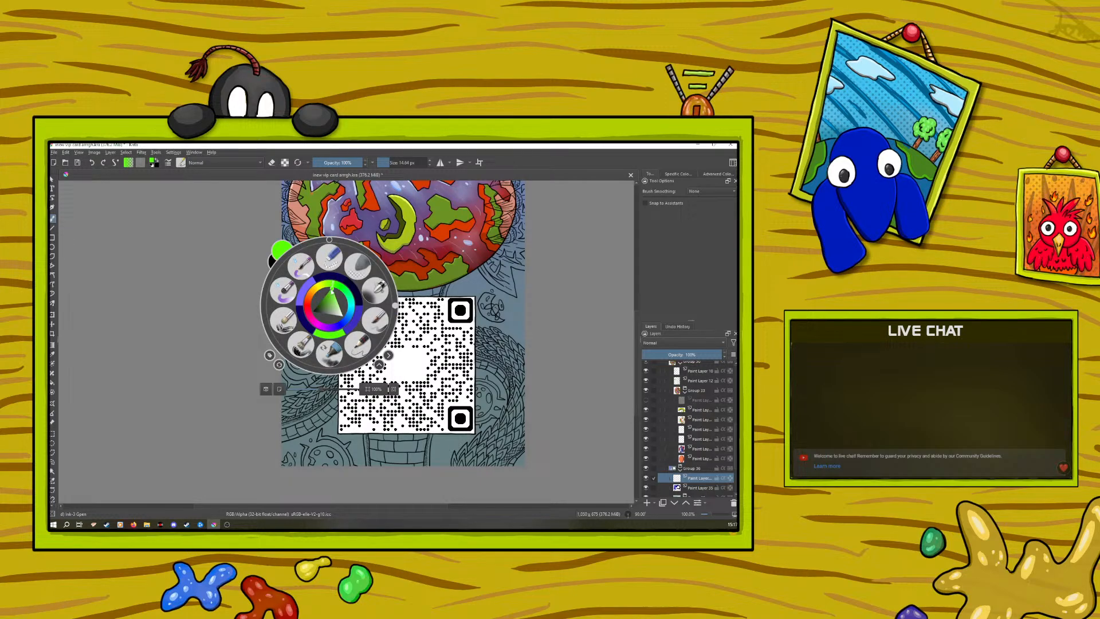
{"action": "right_click", "coordinate": [331, 290]}
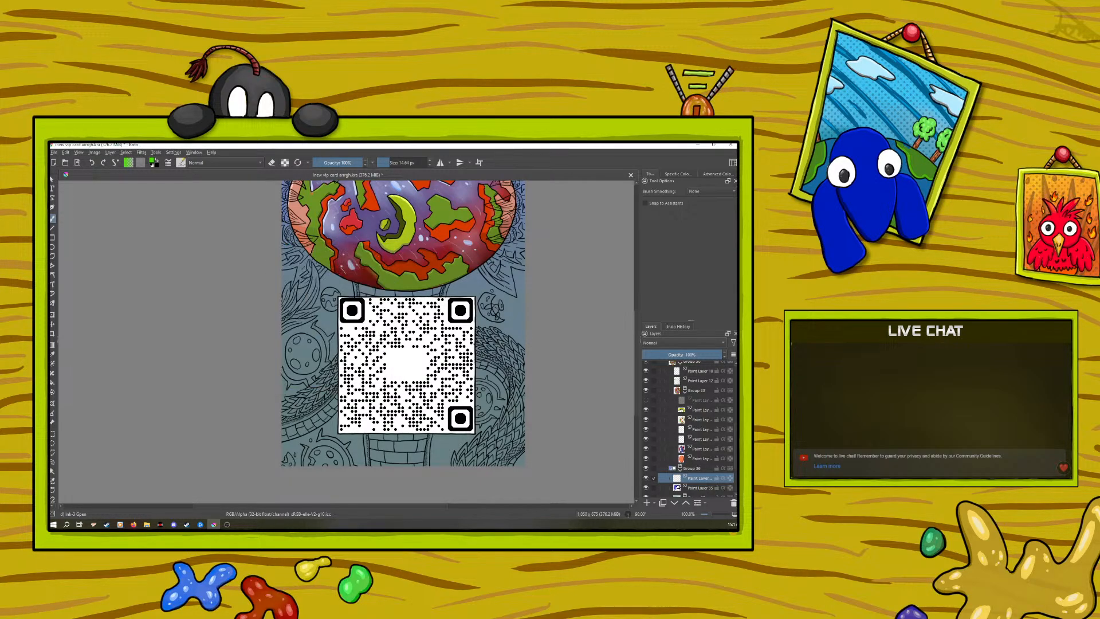
{"action": "left_click_drag", "start_coordinate": [332, 278], "coordinate": [282, 319]}
{"action": "mouse_move", "coordinate": [450, 285]}
{"action": "left_mouse_down"}
{"action": "mouse_move", "coordinate": [494, 326]}
{"action": "mouse_move", "coordinate": [525, 308]}
{"action": "left_mouse_up"}
Try green zigzag strokes over the QR code and a wavy line across the lower card, and undo them
{"action": "mouse_move", "coordinate": [442, 287]}
{"action": "left_mouse_down"}
{"action": "mouse_move", "coordinate": [473, 326]}
{"action": "mouse_move", "coordinate": [440, 292]}
{"action": "mouse_move", "coordinate": [413, 308]}
{"action": "mouse_move", "coordinate": [354, 292]}
{"action": "mouse_move", "coordinate": [331, 303]}
{"action": "mouse_move", "coordinate": [328, 347]}
{"action": "mouse_move", "coordinate": [282, 347]}
{"action": "left_mouse_up"}
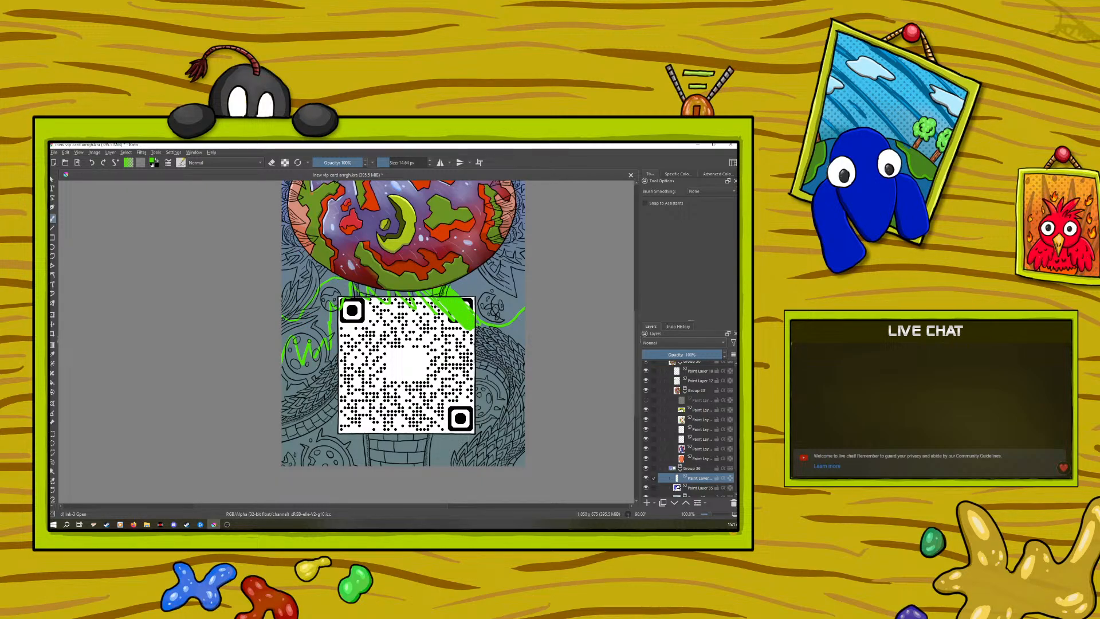
{"action": "mouse_move", "coordinate": [525, 374]}
{"action": "left_mouse_down"}
{"action": "mouse_move", "coordinate": [444, 365]}
{"action": "mouse_move", "coordinate": [422, 438]}
{"action": "mouse_move", "coordinate": [338, 415]}
{"action": "mouse_move", "coordinate": [282, 431]}
{"action": "left_mouse_up"}
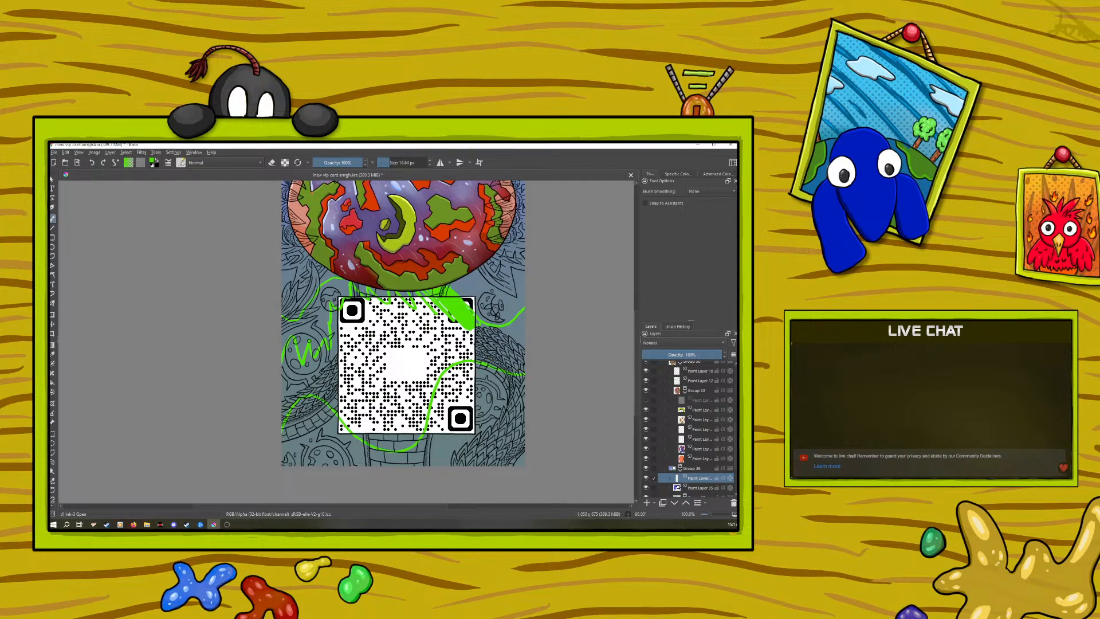
{"action": "left_click", "coordinate": [92, 163]}
{"action": "left_click", "coordinate": [91, 163]}
{"action": "left_click", "coordinate": [91, 162]}
{"action": "left_click", "coordinate": [91, 162]}
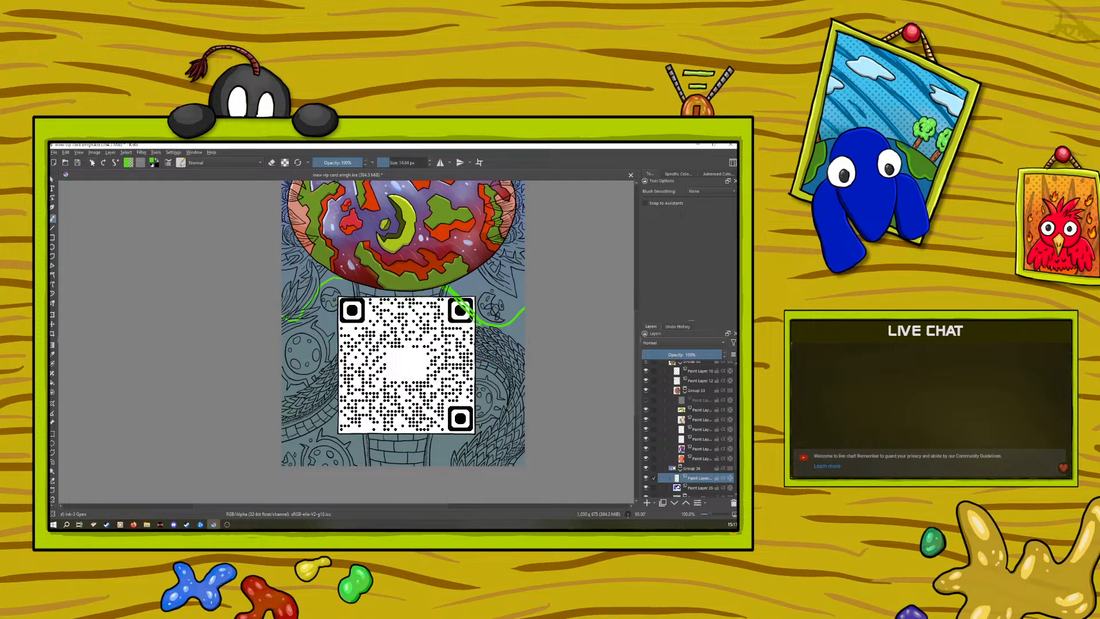
Draw green boundary curves around and across the QR code, and restore the background layer's opacity to 100%
{"action": "mouse_move", "coordinate": [370, 337]}
{"action": "left_mouse_down"}
{"action": "mouse_move", "coordinate": [335, 351]}
{"action": "mouse_move", "coordinate": [339, 395]}
{"action": "mouse_move", "coordinate": [322, 420]}
{"action": "left_mouse_up"}
{"action": "mouse_move", "coordinate": [371, 447]}
{"action": "left_mouse_down"}
{"action": "mouse_move", "coordinate": [345, 427]}
{"action": "mouse_move", "coordinate": [282, 432]}
{"action": "left_mouse_up"}
{"action": "mouse_move", "coordinate": [368, 438]}
{"action": "left_mouse_down"}
{"action": "mouse_move", "coordinate": [401, 460]}
{"action": "mouse_move", "coordinate": [456, 439]}
{"action": "mouse_move", "coordinate": [524, 442]}
{"action": "left_mouse_up"}
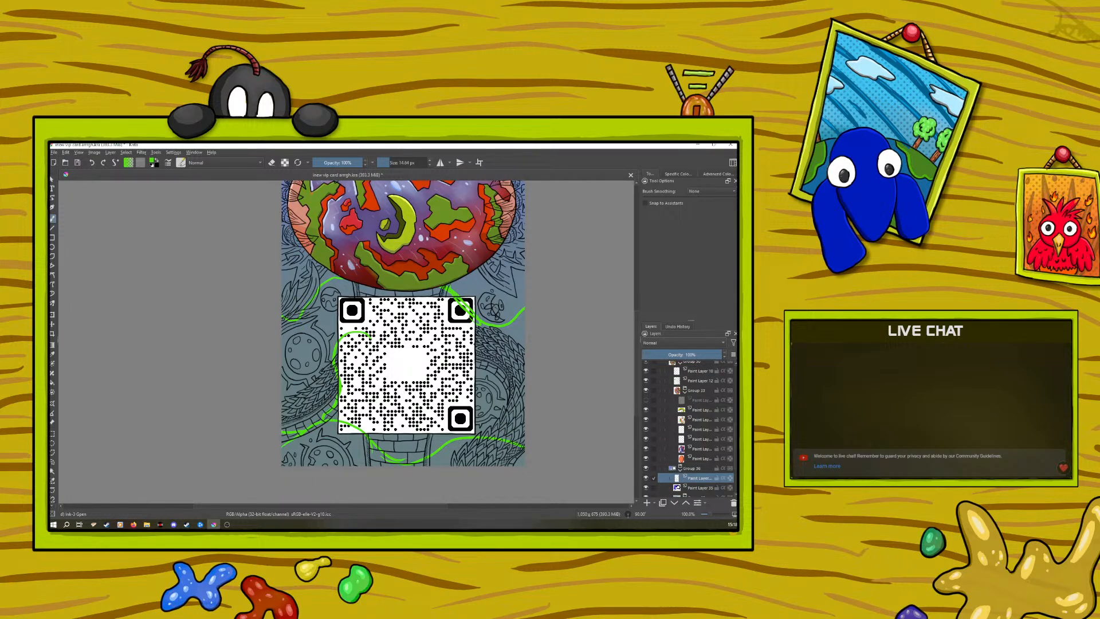
{"action": "mouse_move", "coordinate": [525, 341]}
{"action": "left_mouse_down"}
{"action": "mouse_move", "coordinate": [440, 371]}
{"action": "mouse_move", "coordinate": [380, 448]}
{"action": "left_mouse_up"}
{"action": "mouse_move", "coordinate": [524, 281]}
{"action": "left_mouse_down"}
{"action": "mouse_move", "coordinate": [338, 291]}
{"action": "mouse_move", "coordinate": [281, 266]}
{"action": "left_mouse_up"}
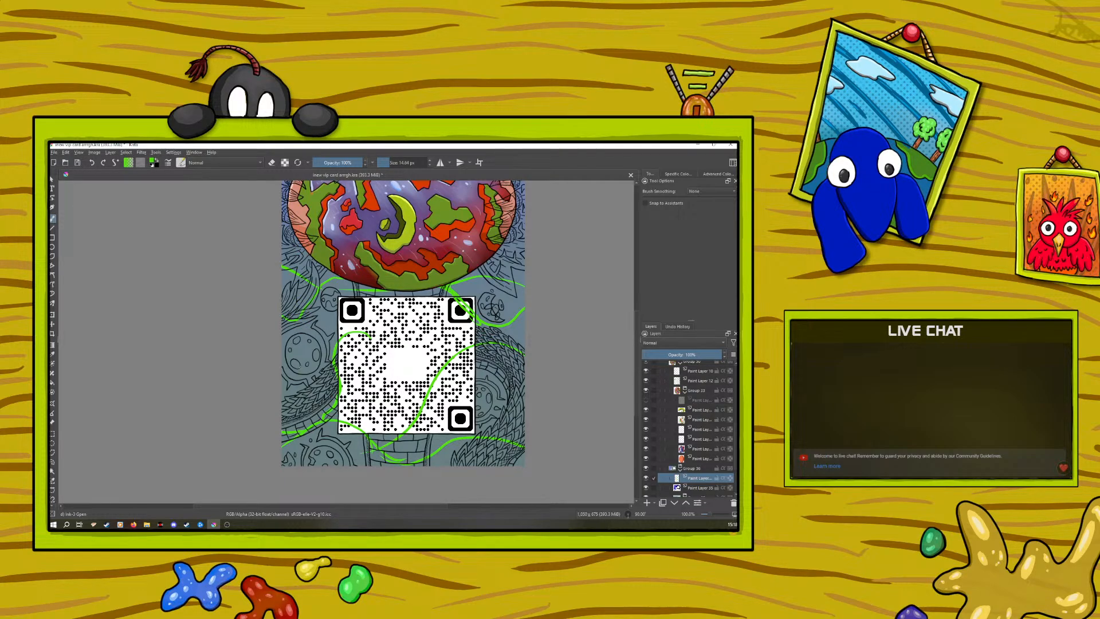
{"action": "left_click", "coordinate": [703, 484]}
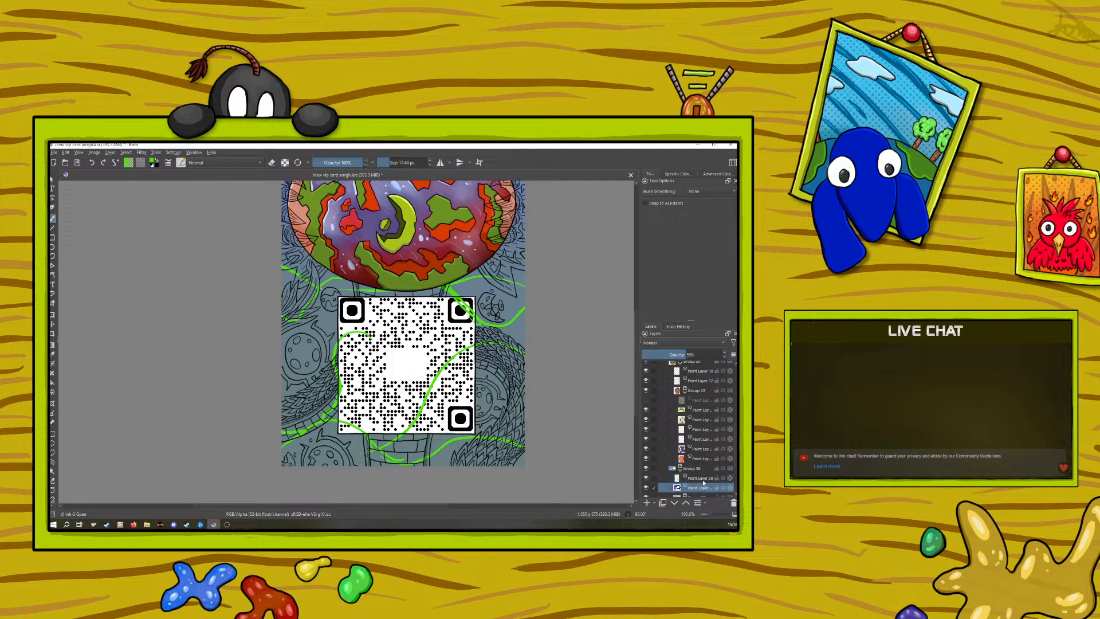
{"action": "left_click_drag", "start_coordinate": [685, 354], "coordinate": [723, 354]}
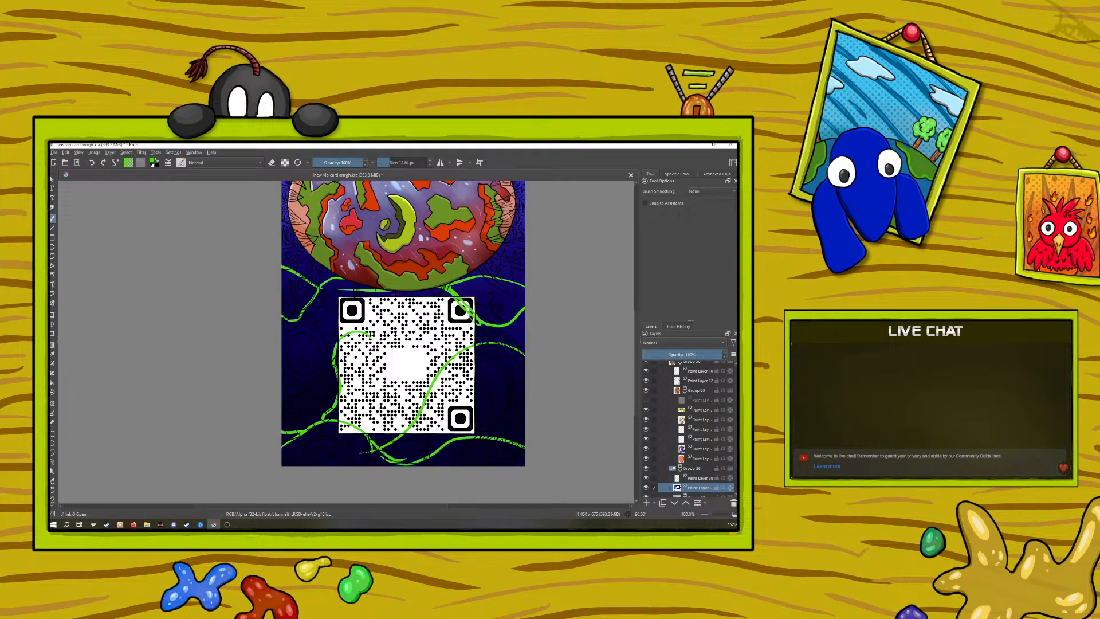
Choose a darker green as the painting colour and rotate the canvas so the card lies sideways
{"action": "right_click", "coordinate": [295, 391]}
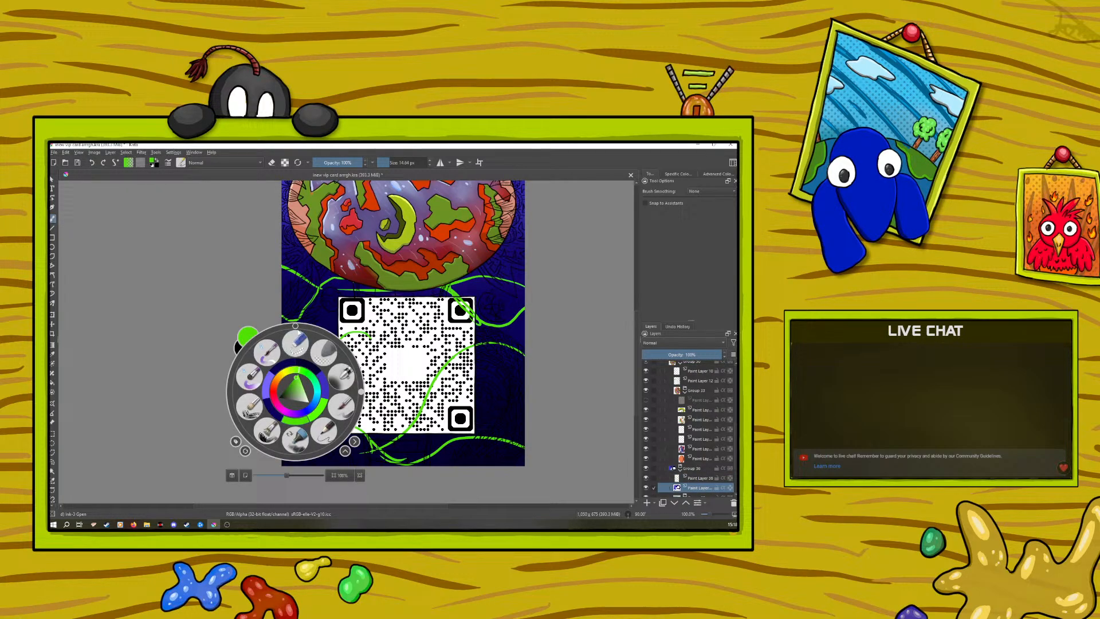
{"action": "right_click", "coordinate": [276, 348]}
{"action": "key", "text": "6"}
{"action": "key", "text": "6"}
{"action": "key", "text": "6"}
{"action": "left_click_drag", "start_coordinate": [334, 448], "coordinate": [294, 457]}
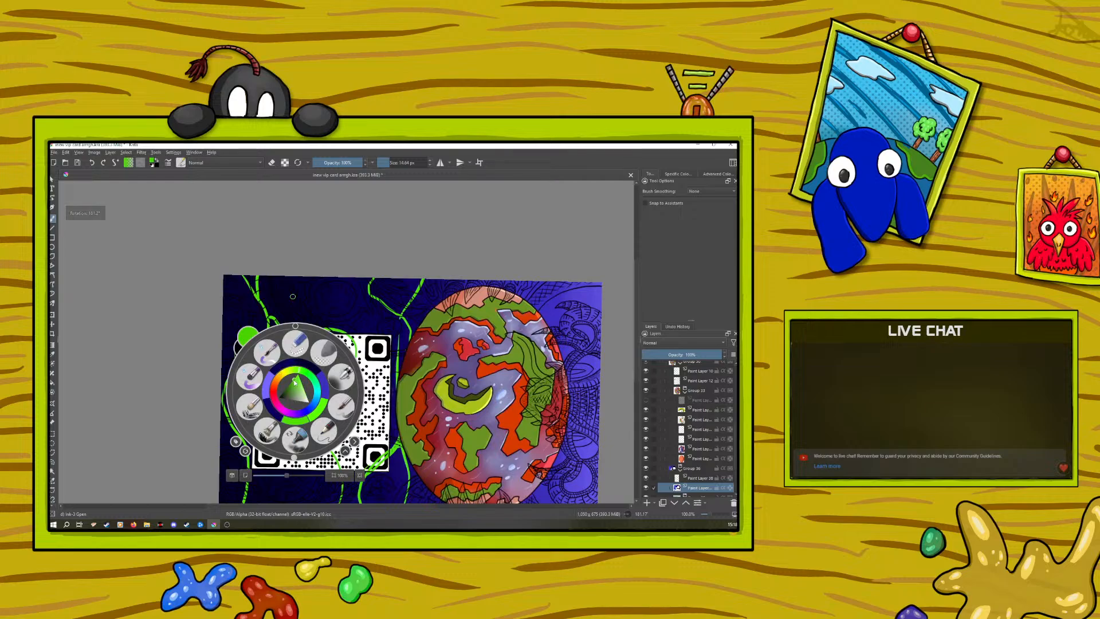
{"action": "left_click", "coordinate": [244, 301]}
Try filling the card's lower-left corner with dark green on the background layer, and undo the strokes
{"action": "mouse_move", "coordinate": [225, 287]}
{"action": "left_mouse_down"}
{"action": "mouse_move", "coordinate": [227, 310]}
{"action": "mouse_move", "coordinate": [241, 298]}
{"action": "mouse_move", "coordinate": [249, 315]}
{"action": "mouse_move", "coordinate": [228, 352]}
{"action": "mouse_move", "coordinate": [255, 295]}
{"action": "mouse_move", "coordinate": [264, 341]}
{"action": "mouse_move", "coordinate": [225, 373]}
{"action": "mouse_move", "coordinate": [258, 331]}
{"action": "mouse_move", "coordinate": [223, 366]}
{"action": "left_mouse_up"}
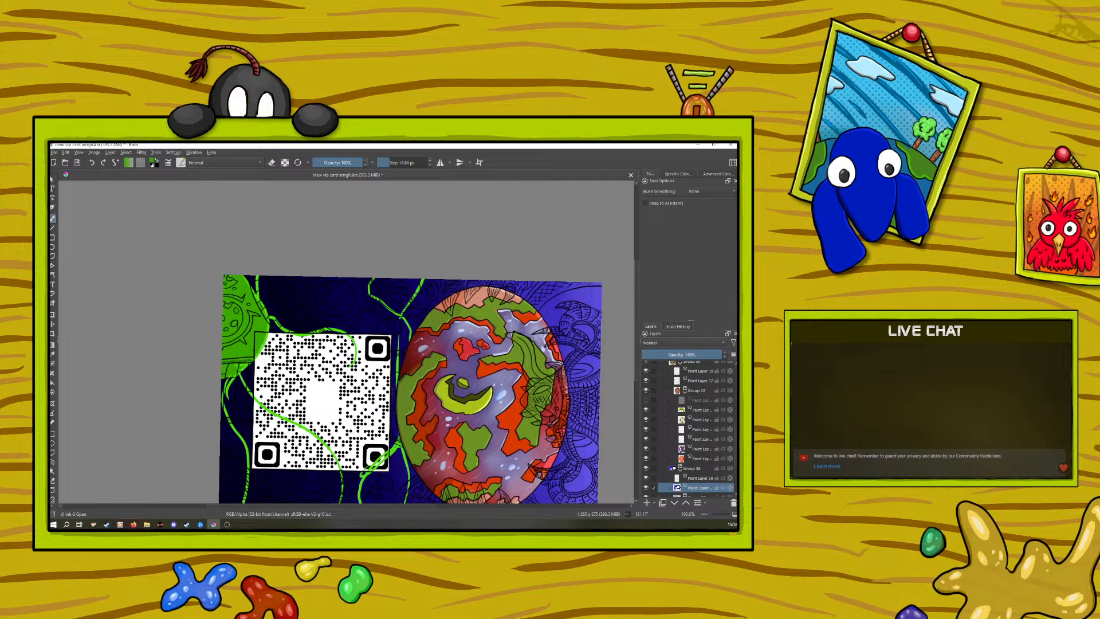
{"action": "left_click_drag", "start_coordinate": [252, 279], "coordinate": [268, 297]}
{"action": "left_click", "coordinate": [92, 163]}
{"action": "left_click", "coordinate": [89, 163]}
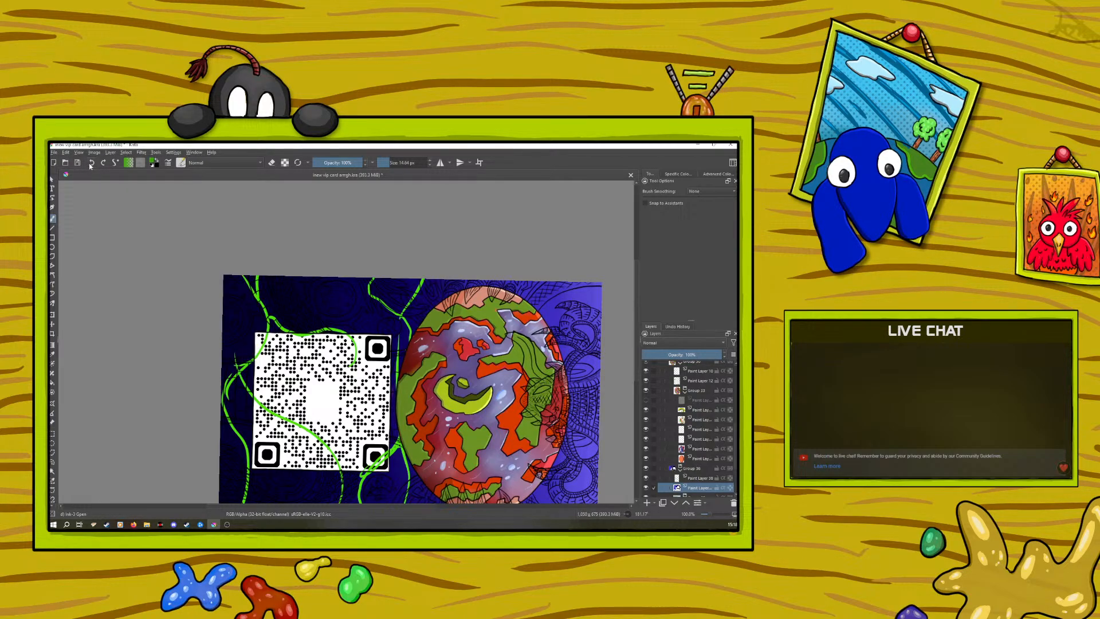
Toggle the visibility of the background and green outline layers to identify them, and select the green outline layer
{"action": "left_click", "coordinate": [646, 487]}
{"action": "left_click", "coordinate": [645, 487]}
{"action": "left_click", "coordinate": [646, 479]}
{"action": "left_click", "coordinate": [646, 479]}
{"action": "left_click", "coordinate": [692, 480]}
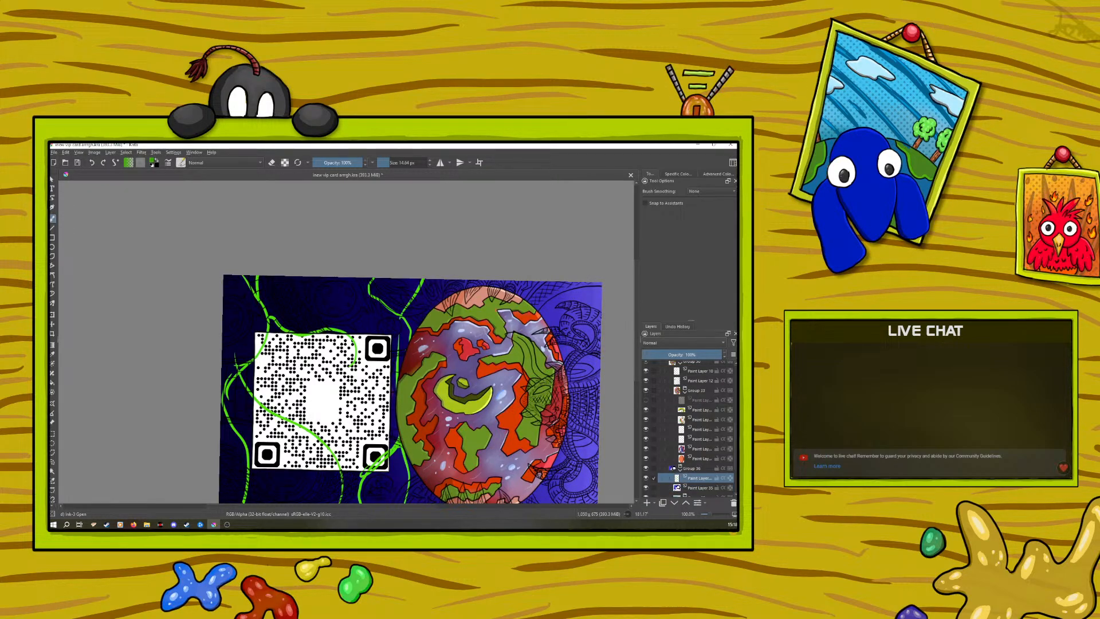
Enlarge the brush slightly and fill the areas along the card's left edge beside the QR code and in its lower-left corner with dark green
{"action": "left_click", "coordinate": [395, 163]}
{"action": "mouse_move", "coordinate": [259, 276]}
{"action": "left_mouse_down"}
{"action": "mouse_move", "coordinate": [268, 306]}
{"action": "mouse_move", "coordinate": [320, 331]}
{"action": "mouse_move", "coordinate": [366, 286]}
{"action": "mouse_move", "coordinate": [347, 278]}
{"action": "mouse_move", "coordinate": [361, 281]}
{"action": "mouse_move", "coordinate": [352, 302]}
{"action": "mouse_move", "coordinate": [339, 289]}
{"action": "mouse_move", "coordinate": [314, 324]}
{"action": "mouse_move", "coordinate": [264, 281]}
{"action": "mouse_move", "coordinate": [312, 278]}
{"action": "left_mouse_up"}
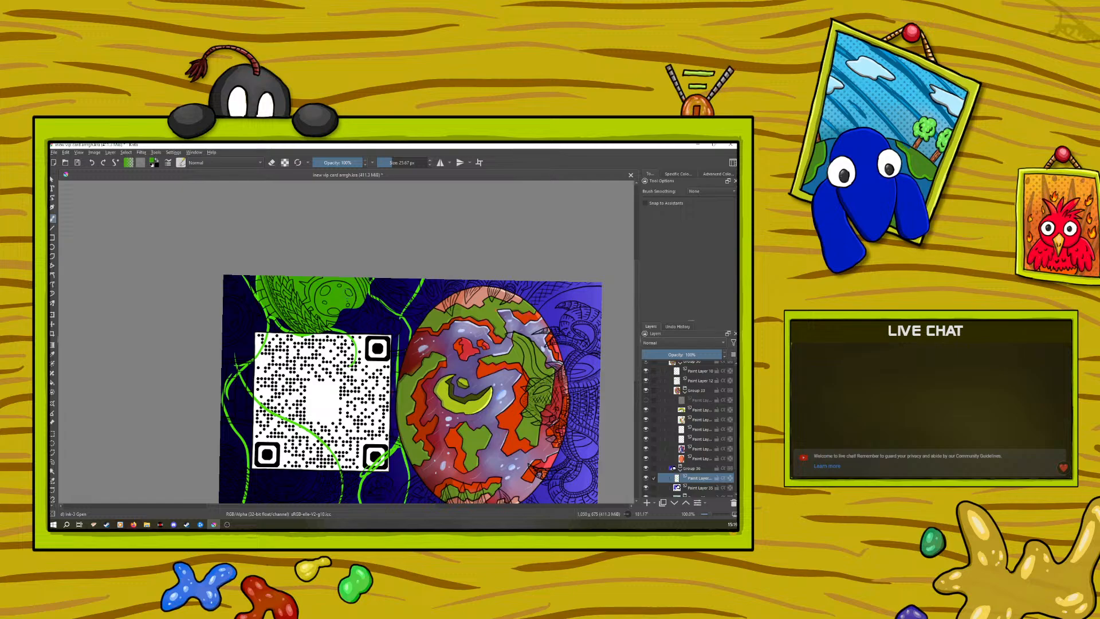
{"action": "left_click_drag", "start_coordinate": [370, 292], "coordinate": [372, 280]}
{"action": "mouse_move", "coordinate": [225, 277]}
{"action": "left_mouse_down"}
{"action": "mouse_move", "coordinate": [254, 295]}
{"action": "mouse_move", "coordinate": [263, 320]}
{"action": "mouse_move", "coordinate": [234, 358]}
{"action": "mouse_move", "coordinate": [258, 320]}
{"action": "mouse_move", "coordinate": [226, 275]}
{"action": "mouse_move", "coordinate": [240, 354]}
{"action": "mouse_move", "coordinate": [248, 311]}
{"action": "mouse_move", "coordinate": [230, 311]}
{"action": "mouse_move", "coordinate": [243, 348]}
{"action": "mouse_move", "coordinate": [228, 306]}
{"action": "mouse_move", "coordinate": [242, 322]}
{"action": "mouse_move", "coordinate": [226, 375]}
{"action": "left_mouse_up"}
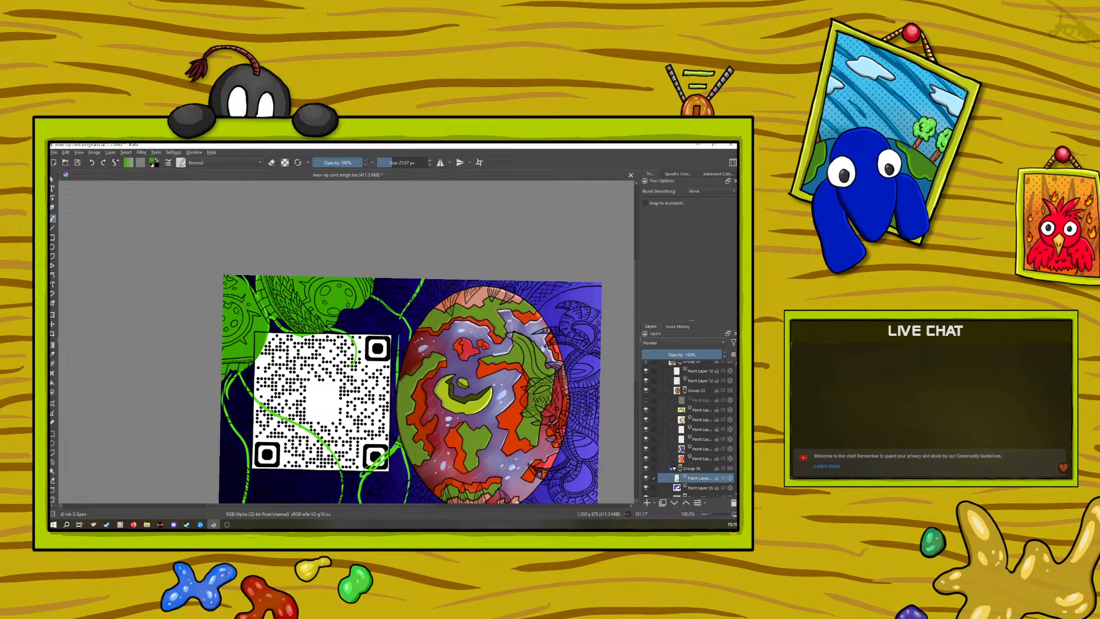
Rotate the canvas, then outline and fill a dark green shape between the planet and the QR code, covering the code's upper-left corner
{"action": "right_click", "coordinate": [202, 370]}
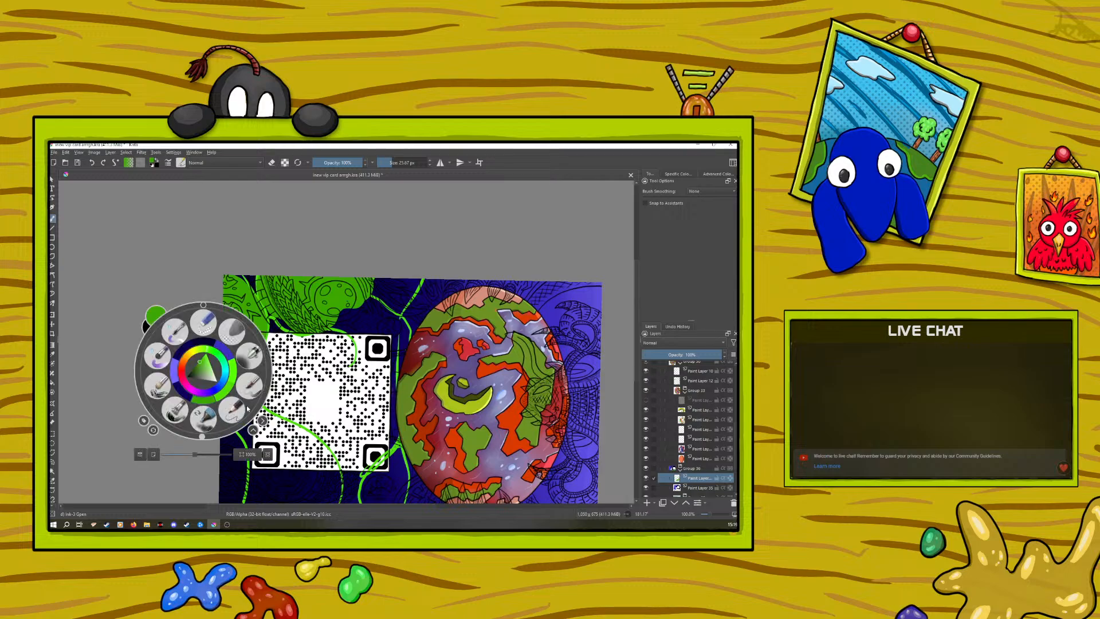
{"action": "left_click_drag", "start_coordinate": [201, 439], "coordinate": [265, 396]}
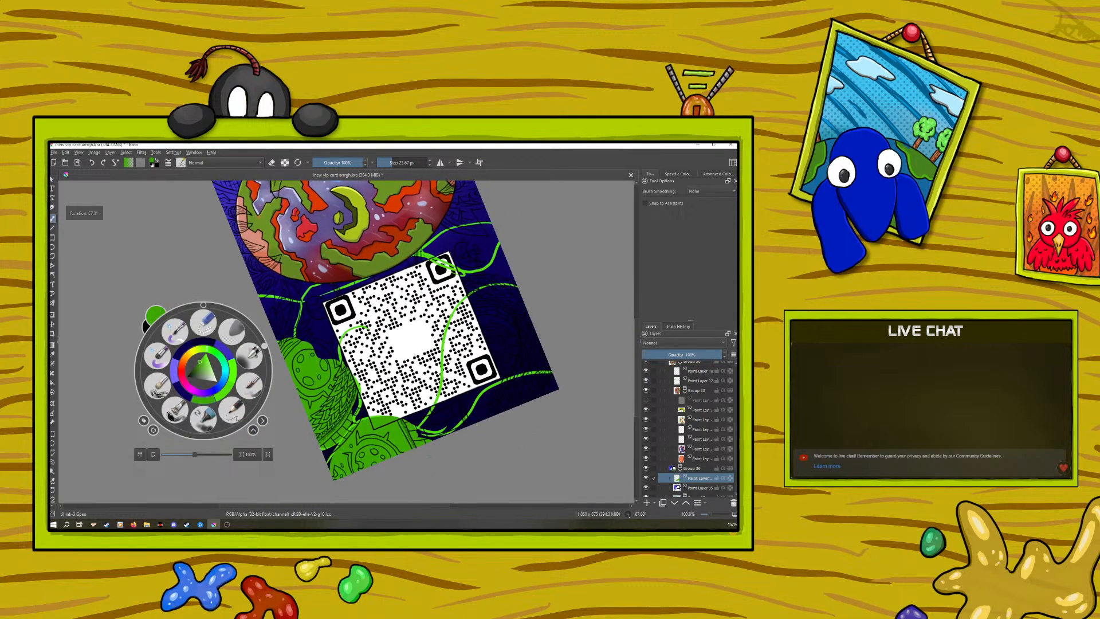
{"action": "mouse_move", "coordinate": [322, 344]}
{"action": "left_mouse_down"}
{"action": "mouse_move", "coordinate": [361, 323]}
{"action": "mouse_move", "coordinate": [385, 286]}
{"action": "mouse_move", "coordinate": [371, 277]}
{"action": "mouse_move", "coordinate": [310, 295]}
{"action": "mouse_move", "coordinate": [304, 334]}
{"action": "left_mouse_up"}
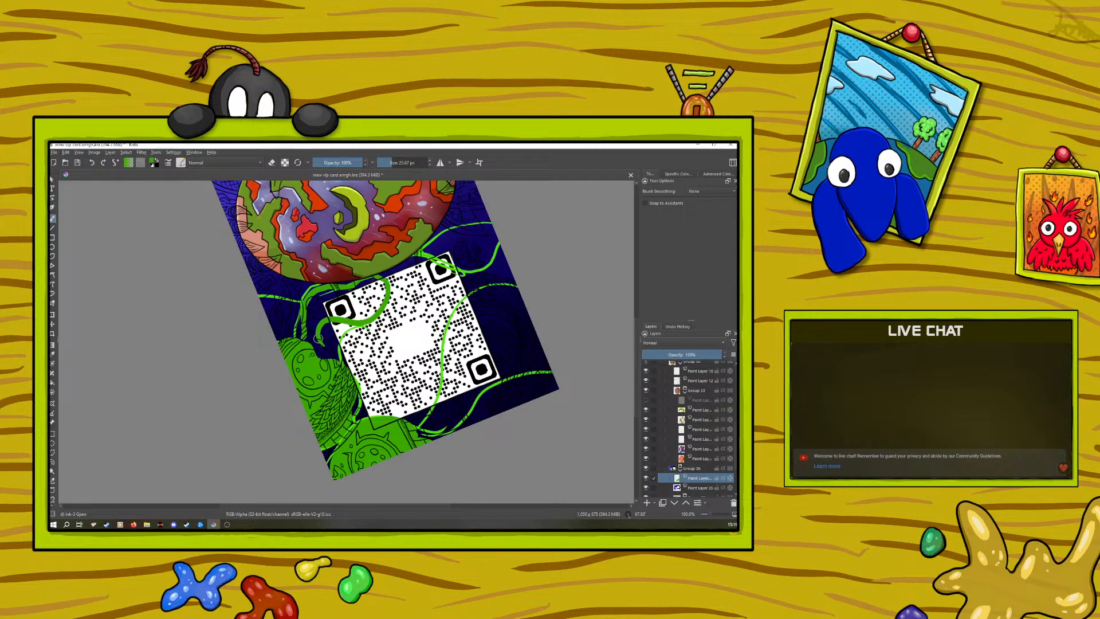
{"action": "mouse_move", "coordinate": [311, 330]}
{"action": "left_mouse_down"}
{"action": "mouse_move", "coordinate": [316, 298]}
{"action": "mouse_move", "coordinate": [359, 307]}
{"action": "mouse_move", "coordinate": [380, 286]}
{"action": "mouse_move", "coordinate": [368, 292]}
{"action": "left_mouse_up"}
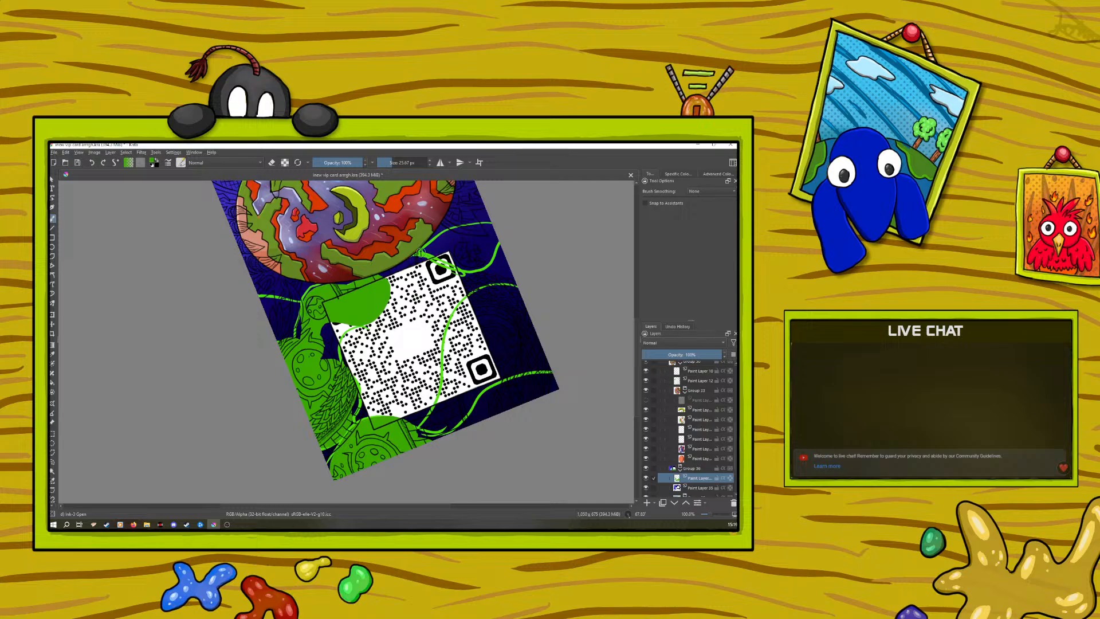
Fill dark green shapes along the card's right edge and over the QR code's upper-right corner, undoing the last stroke and rotating the canvas
{"action": "mouse_move", "coordinate": [478, 240]}
{"action": "left_mouse_down"}
{"action": "mouse_move", "coordinate": [447, 235]}
{"action": "mouse_move", "coordinate": [448, 261]}
{"action": "mouse_move", "coordinate": [450, 226]}
{"action": "mouse_move", "coordinate": [485, 229]}
{"action": "mouse_move", "coordinate": [493, 244]}
{"action": "mouse_move", "coordinate": [476, 251]}
{"action": "mouse_move", "coordinate": [477, 234]}
{"action": "mouse_move", "coordinate": [469, 251]}
{"action": "mouse_move", "coordinate": [474, 228]}
{"action": "mouse_move", "coordinate": [471, 245]}
{"action": "mouse_move", "coordinate": [451, 246]}
{"action": "mouse_move", "coordinate": [462, 270]}
{"action": "left_mouse_up"}
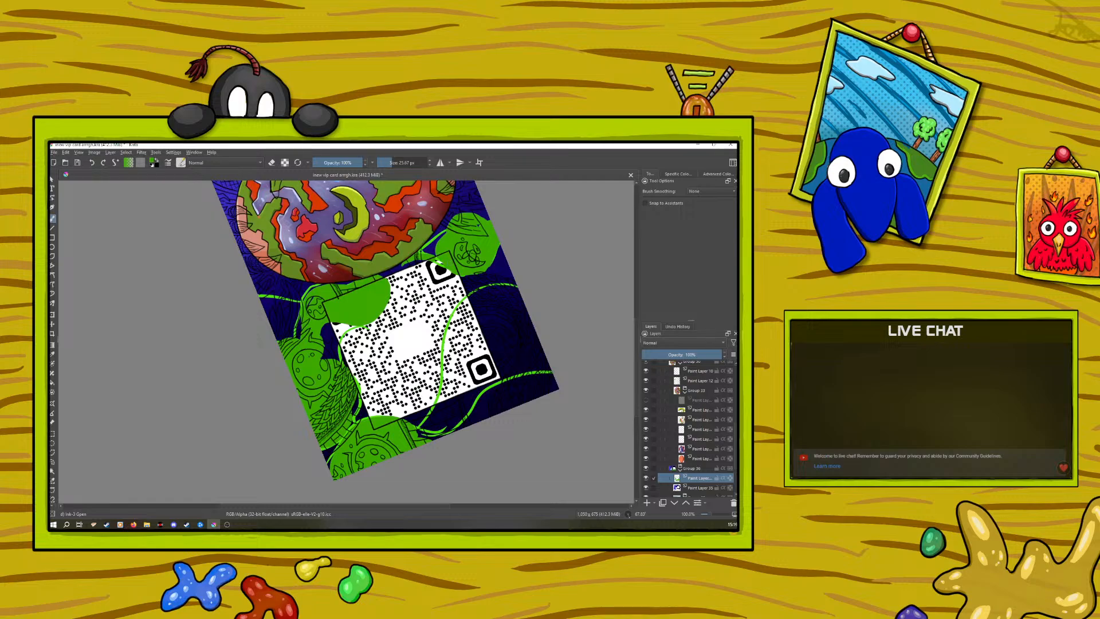
{"action": "key", "text": "ctrl+z"}
{"action": "right_click", "coordinate": [321, 358]}
{"action": "left_click_drag", "start_coordinate": [382, 333], "coordinate": [355, 414]}
{"action": "right_click", "coordinate": [355, 415]}
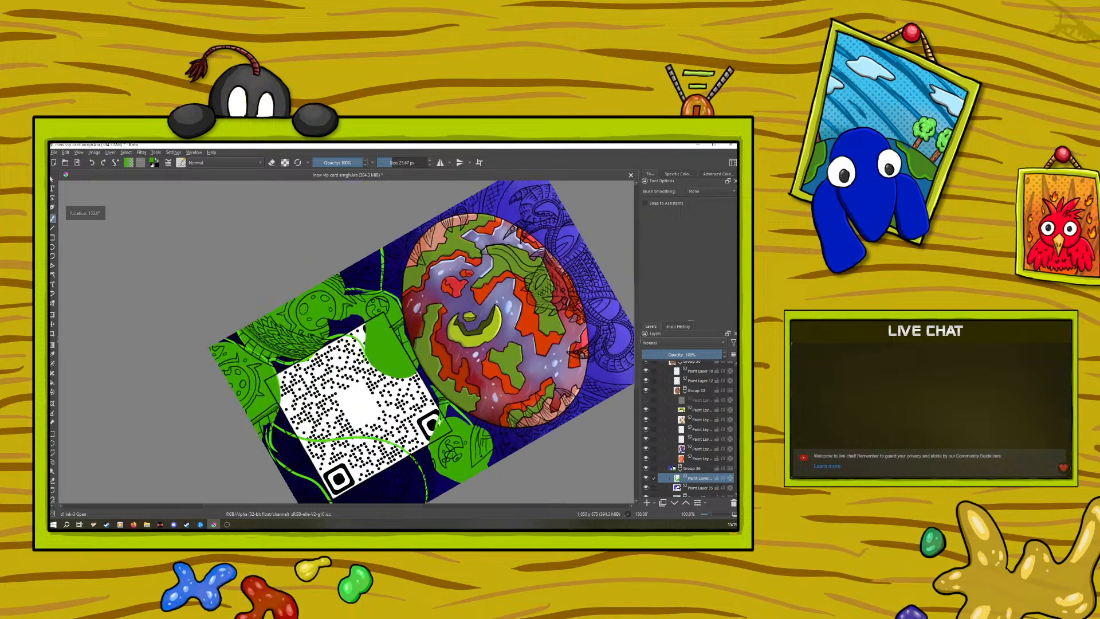
{"action": "mouse_move", "coordinate": [421, 403]}
{"action": "left_mouse_down"}
{"action": "mouse_move", "coordinate": [398, 395]}
{"action": "mouse_move", "coordinate": [387, 444]}
{"action": "mouse_move", "coordinate": [397, 485]}
{"action": "mouse_move", "coordinate": [448, 484]}
{"action": "mouse_move", "coordinate": [408, 469]}
{"action": "mouse_move", "coordinate": [403, 439]}
{"action": "mouse_move", "coordinate": [389, 450]}
{"action": "mouse_move", "coordinate": [412, 422]}
{"action": "mouse_move", "coordinate": [400, 399]}
{"action": "mouse_move", "coordinate": [415, 393]}
{"action": "mouse_move", "coordinate": [432, 418]}
{"action": "mouse_move", "coordinate": [422, 395]}
{"action": "left_mouse_up"}
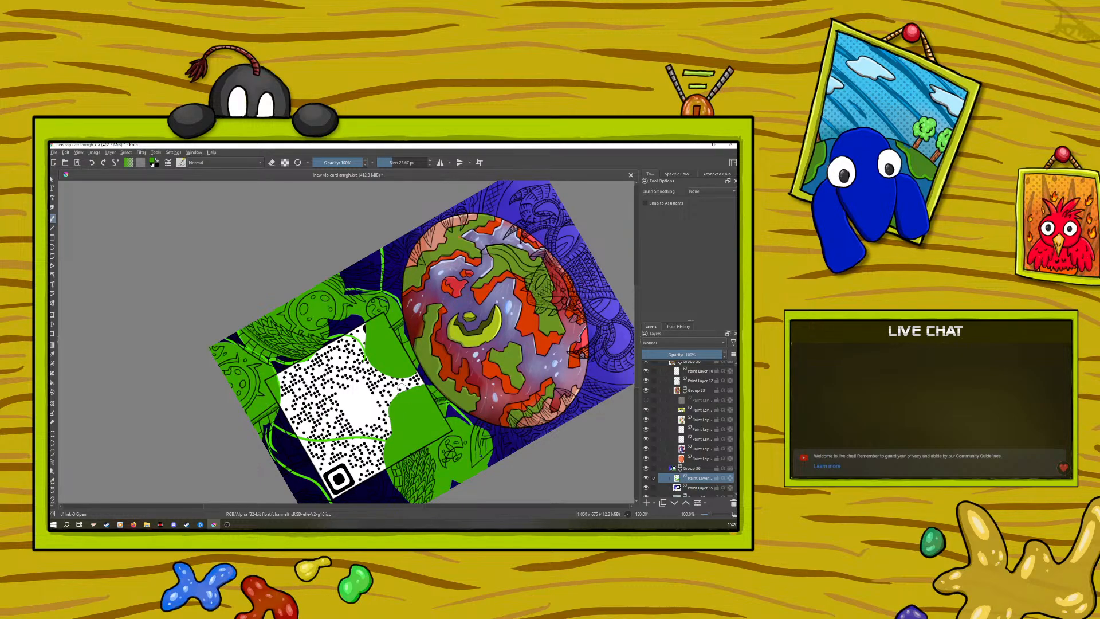
Rotate the card nearly upright and fill the area around the QR code's lower-right corner with dark green
{"action": "right_click", "coordinate": [322, 393]}
{"action": "left_click_drag", "start_coordinate": [356, 456], "coordinate": [376, 386]}
{"action": "left_click", "coordinate": [419, 248]}
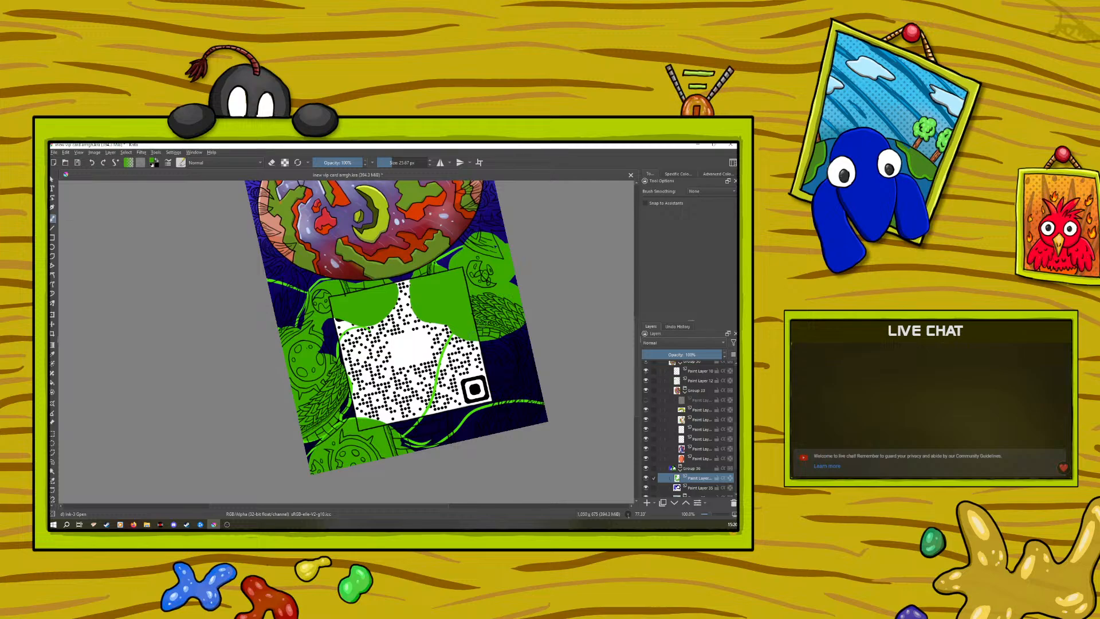
{"action": "mouse_move", "coordinate": [458, 339]}
{"action": "left_mouse_down"}
{"action": "mouse_move", "coordinate": [432, 427]}
{"action": "mouse_move", "coordinate": [449, 438]}
{"action": "mouse_move", "coordinate": [539, 378]}
{"action": "mouse_move", "coordinate": [523, 329]}
{"action": "mouse_move", "coordinate": [513, 355]}
{"action": "mouse_move", "coordinate": [532, 372]}
{"action": "mouse_move", "coordinate": [530, 388]}
{"action": "mouse_move", "coordinate": [464, 404]}
{"action": "mouse_move", "coordinate": [448, 429]}
{"action": "mouse_move", "coordinate": [442, 401]}
{"action": "mouse_move", "coordinate": [458, 344]}
{"action": "mouse_move", "coordinate": [464, 384]}
{"action": "mouse_move", "coordinate": [487, 396]}
{"action": "mouse_move", "coordinate": [519, 335]}
{"action": "left_mouse_up"}
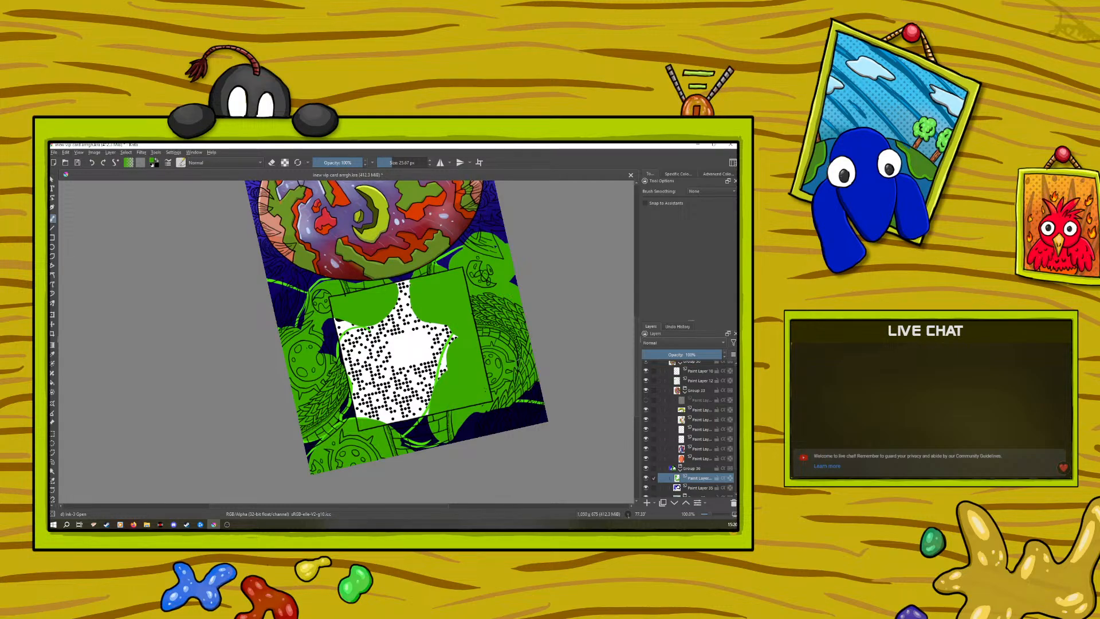
Pick a brighter green, rotate the canvas, and outline the shapes in the card's lower-left corner and along its left edge
{"action": "right_click", "coordinate": [269, 401]}
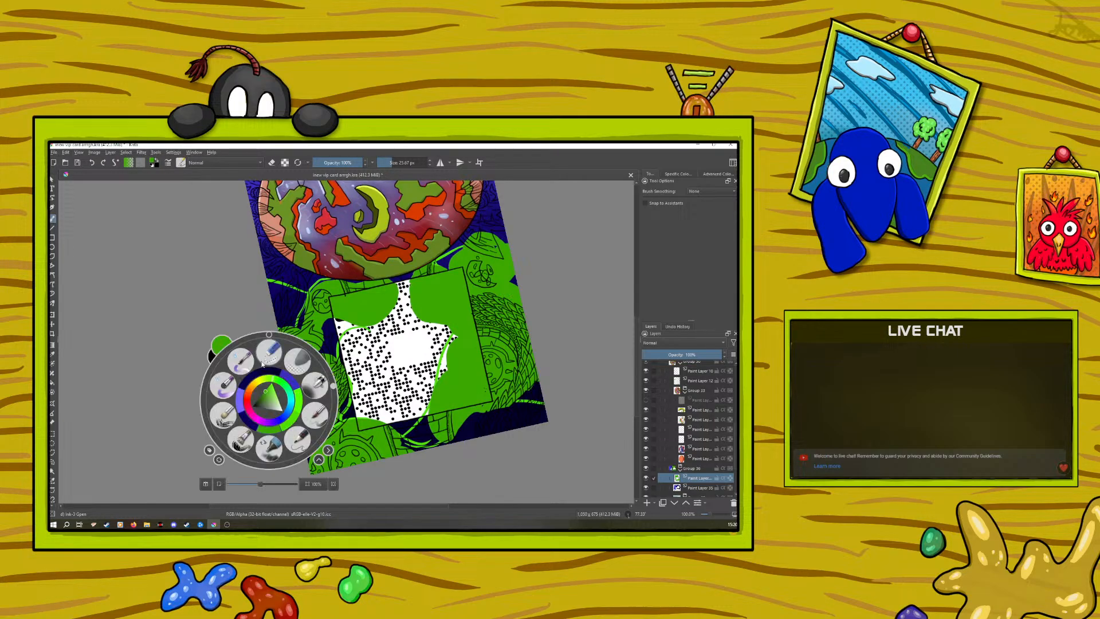
{"action": "left_click", "coordinate": [223, 344]}
{"action": "right_click", "coordinate": [214, 321]}
{"action": "left_click_drag", "start_coordinate": [280, 308], "coordinate": [254, 374]}
{"action": "left_click", "coordinate": [326, 343]}
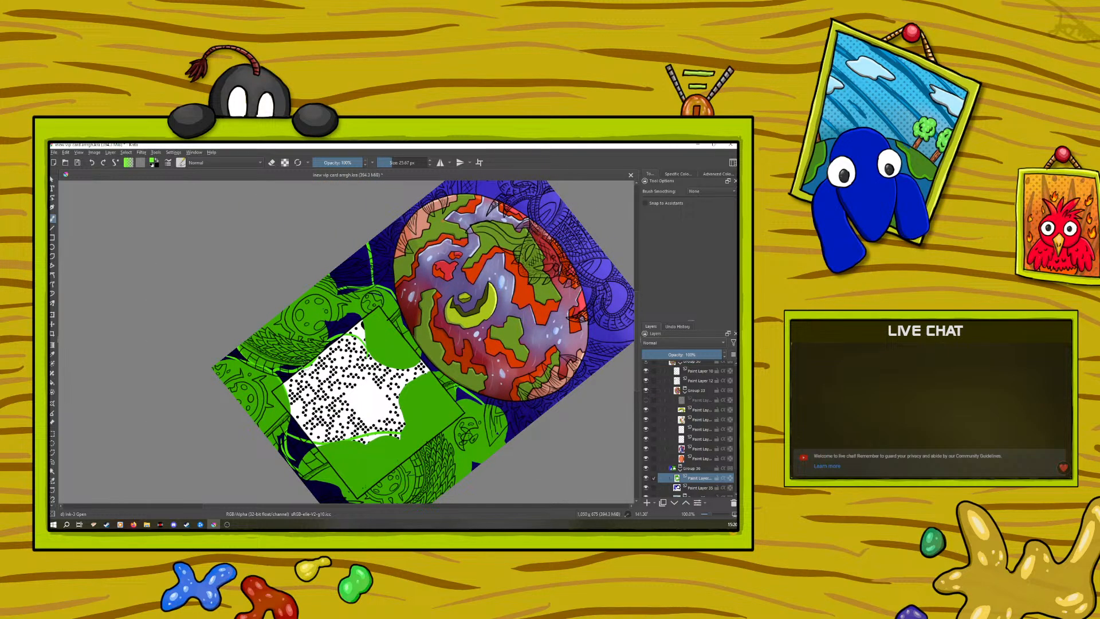
{"action": "left_click_drag", "start_coordinate": [304, 313], "coordinate": [296, 299]}
{"action": "mouse_move", "coordinate": [219, 359]}
{"action": "left_mouse_down"}
{"action": "mouse_move", "coordinate": [257, 376]}
{"action": "mouse_move", "coordinate": [258, 432]}
{"action": "left_mouse_up"}
{"action": "mouse_move", "coordinate": [261, 376]}
{"action": "left_mouse_down"}
{"action": "mouse_move", "coordinate": [294, 401]}
{"action": "mouse_move", "coordinate": [274, 453]}
{"action": "left_mouse_up"}
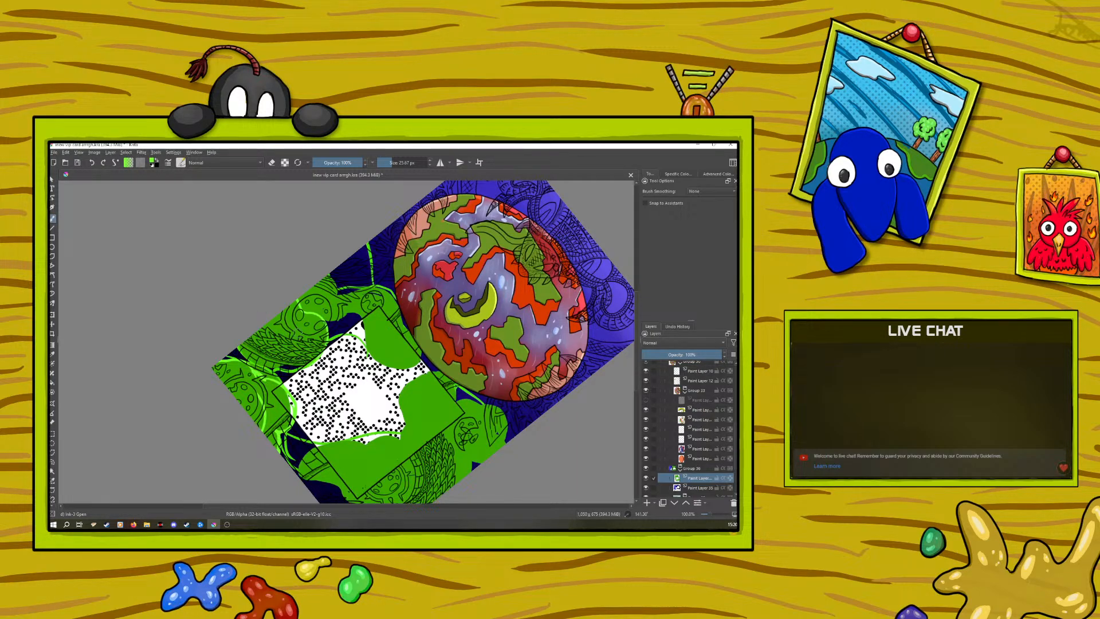
Paint bright green edge lines on the shapes along the card's left edge and at both QR code corners nearest the planet
{"action": "left_click_drag", "start_coordinate": [312, 350], "coordinate": [303, 319]}
{"action": "mouse_move", "coordinate": [283, 371]}
{"action": "left_mouse_down"}
{"action": "mouse_move", "coordinate": [303, 360]}
{"action": "mouse_move", "coordinate": [252, 367]}
{"action": "mouse_move", "coordinate": [238, 350]}
{"action": "left_mouse_up"}
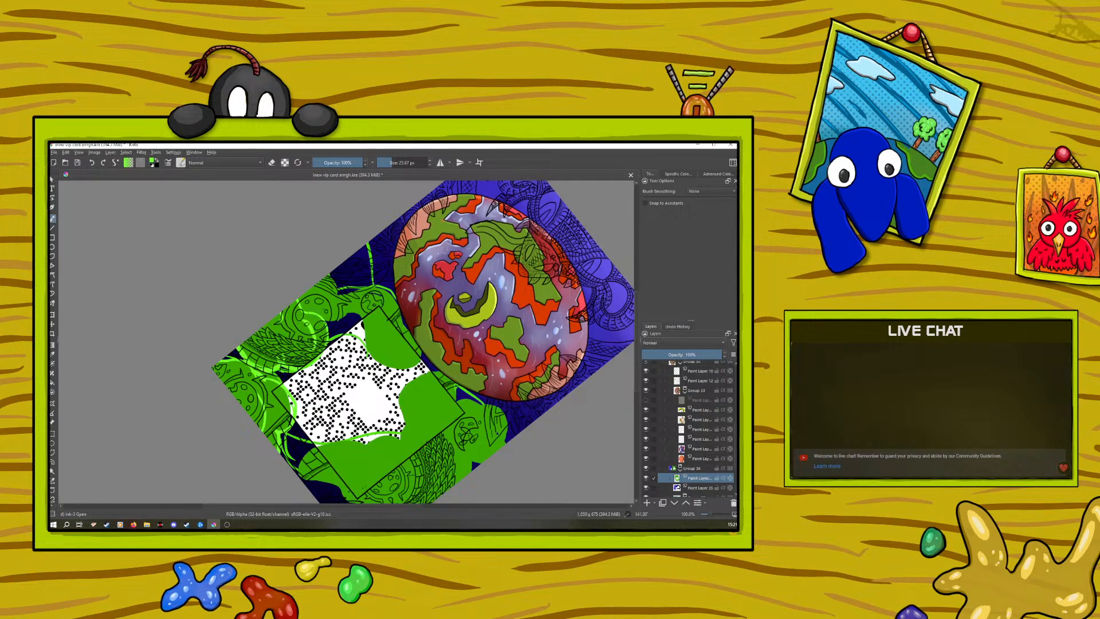
{"action": "left_click_drag", "start_coordinate": [329, 306], "coordinate": [338, 273]}
{"action": "mouse_move", "coordinate": [322, 331]}
{"action": "left_mouse_down"}
{"action": "mouse_move", "coordinate": [368, 288]}
{"action": "mouse_move", "coordinate": [383, 291]}
{"action": "mouse_move", "coordinate": [395, 326]}
{"action": "mouse_move", "coordinate": [382, 350]}
{"action": "mouse_move", "coordinate": [417, 379]}
{"action": "mouse_move", "coordinate": [418, 349]}
{"action": "left_mouse_up"}
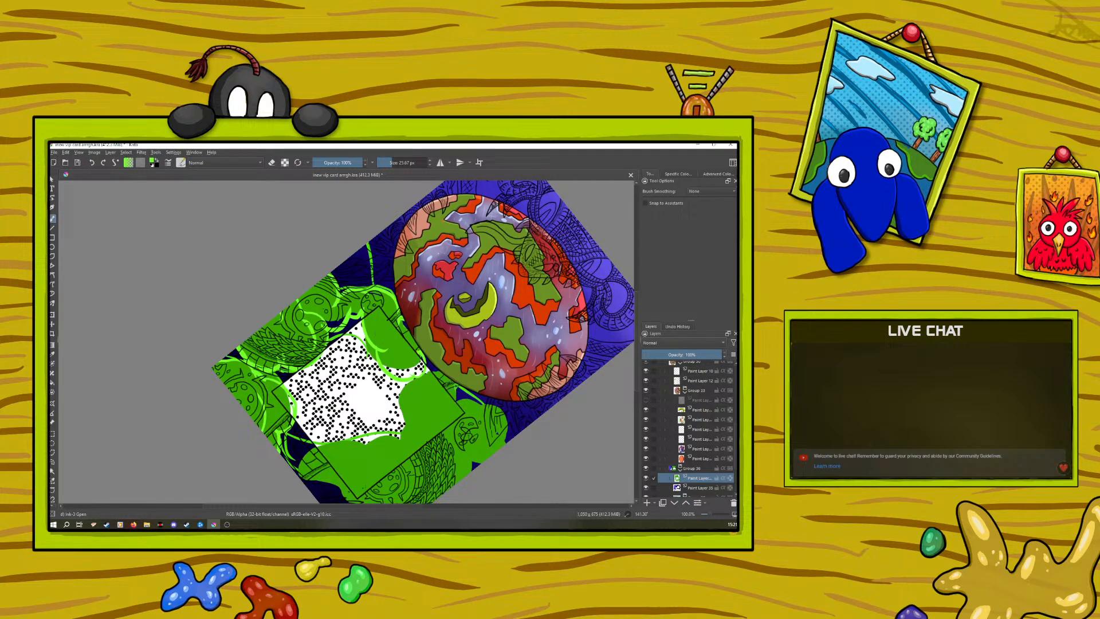
{"action": "mouse_move", "coordinate": [427, 373]}
{"action": "left_mouse_down"}
{"action": "mouse_move", "coordinate": [408, 390]}
{"action": "mouse_move", "coordinate": [425, 434]}
{"action": "mouse_move", "coordinate": [469, 470]}
{"action": "left_mouse_up"}
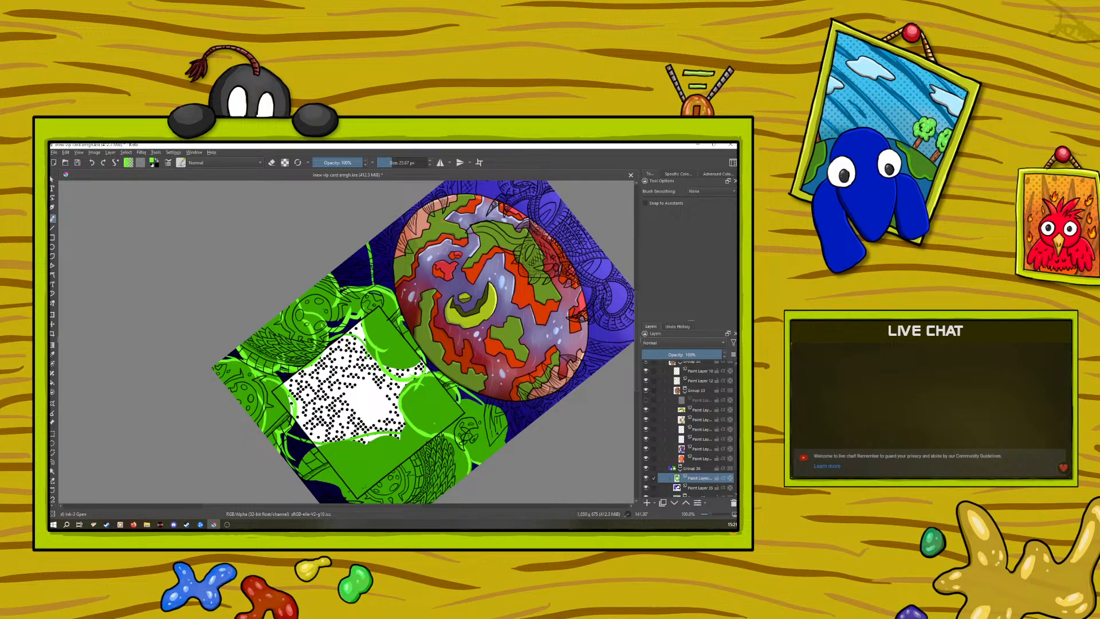
{"action": "mouse_move", "coordinate": [505, 428]}
{"action": "left_mouse_down"}
{"action": "mouse_move", "coordinate": [467, 400]}
{"action": "mouse_move", "coordinate": [422, 402]}
{"action": "left_mouse_up"}
Rotate the card nearly upright and outline the shapes beside the QR code's right side and lower-right corner in bright green
{"action": "right_click", "coordinate": [341, 401]}
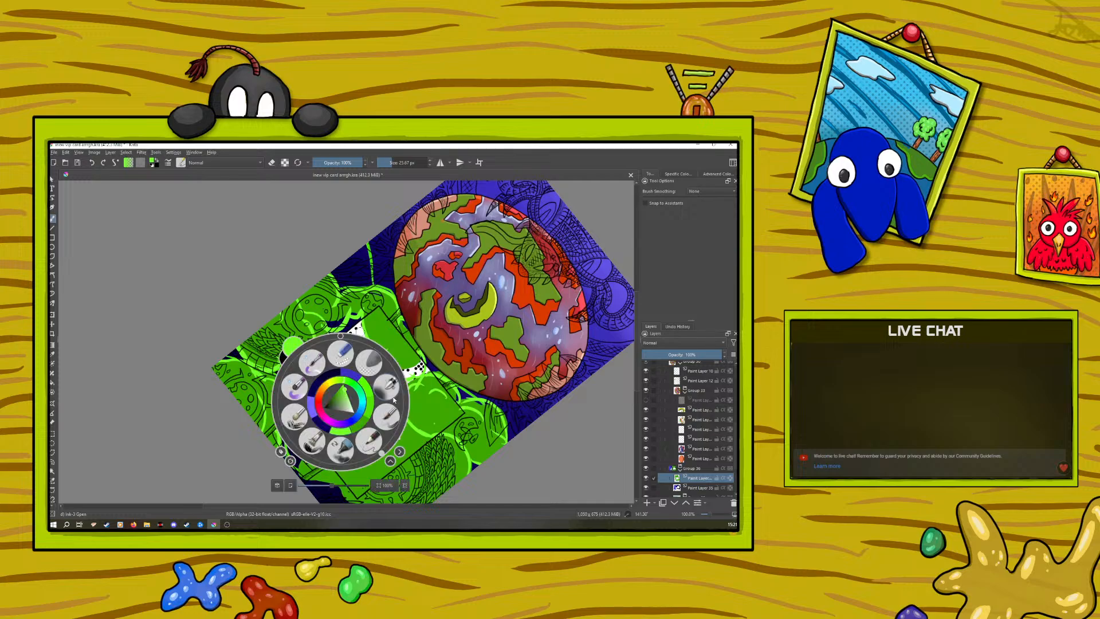
{"action": "left_click_drag", "start_coordinate": [378, 353], "coordinate": [399, 394]}
{"action": "left_click", "coordinate": [400, 394]}
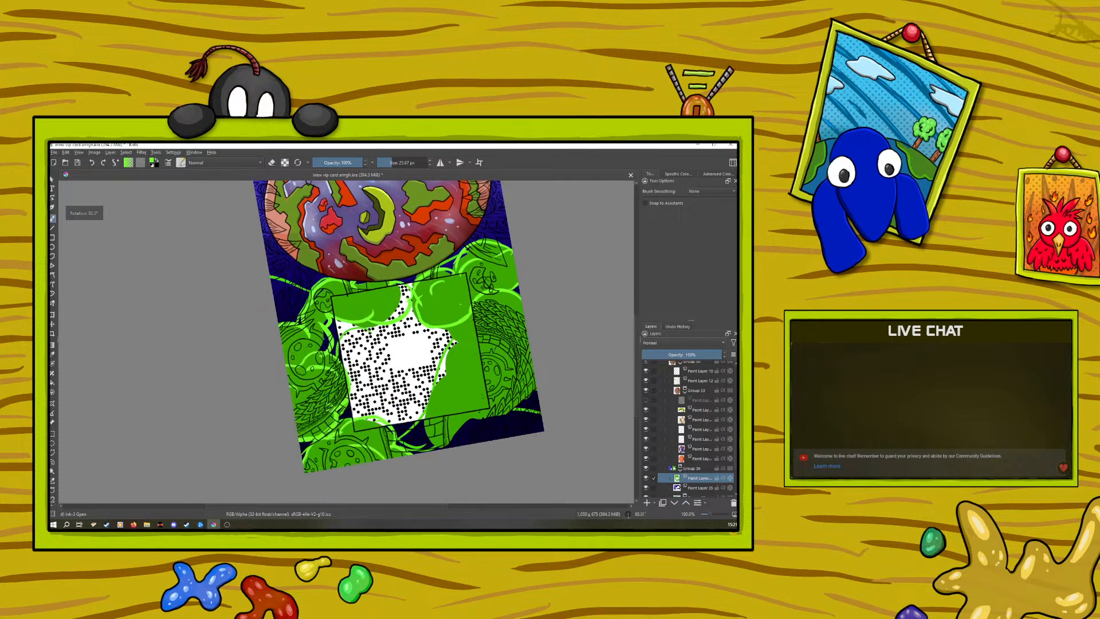
{"action": "mouse_move", "coordinate": [464, 319]}
{"action": "left_mouse_down"}
{"action": "mouse_move", "coordinate": [434, 410]}
{"action": "mouse_move", "coordinate": [475, 427]}
{"action": "mouse_move", "coordinate": [519, 403]}
{"action": "mouse_move", "coordinate": [530, 373]}
{"action": "mouse_move", "coordinate": [504, 355]}
{"action": "mouse_move", "coordinate": [452, 360]}
{"action": "left_mouse_up"}
{"action": "left_click_drag", "start_coordinate": [494, 326], "coordinate": [460, 343]}
{"action": "left_click_drag", "start_coordinate": [499, 308], "coordinate": [525, 327]}
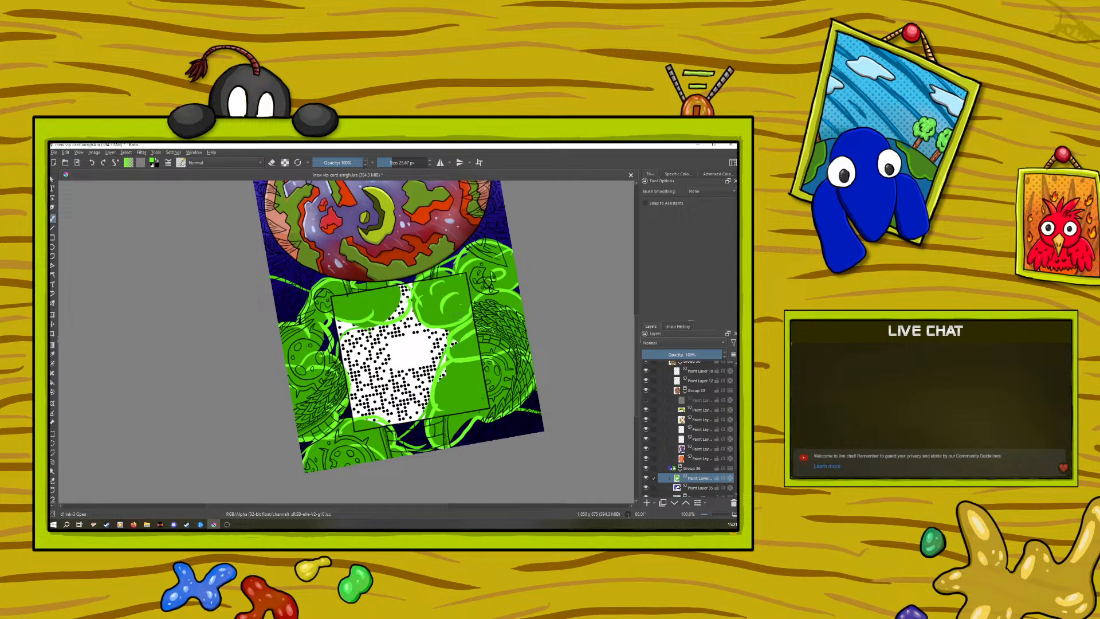
Add a new paint layer above the green shapes and lower the green shapes layer's opacity to 50%
{"action": "left_click_drag", "start_coordinate": [708, 514], "coordinate": [706, 515]}
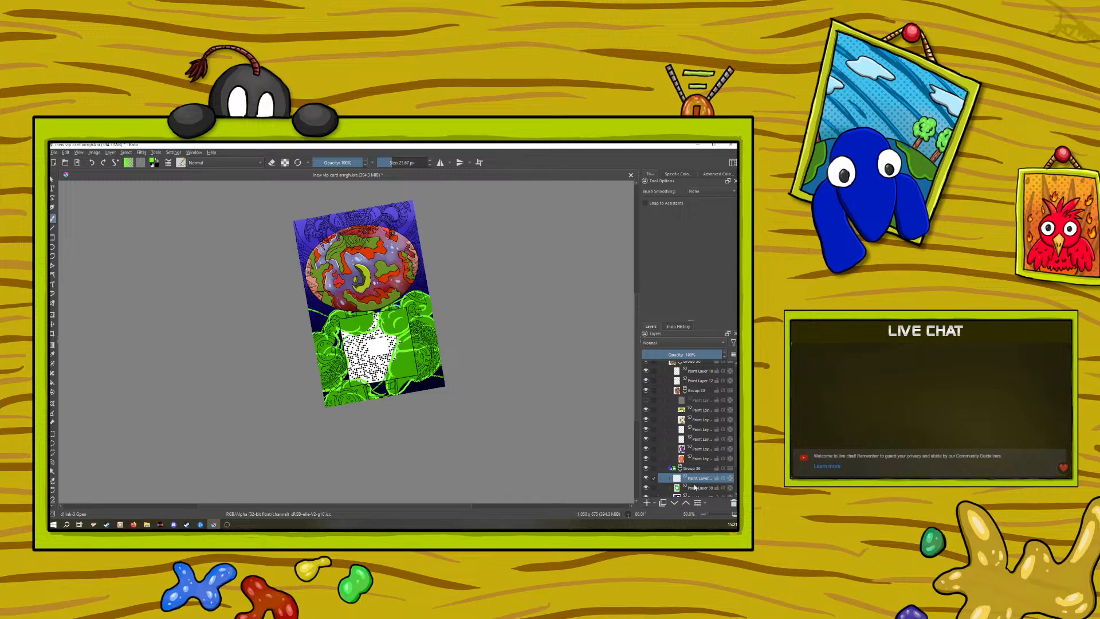
{"action": "left_click", "coordinate": [646, 503]}
{"action": "left_click", "coordinate": [682, 355]}
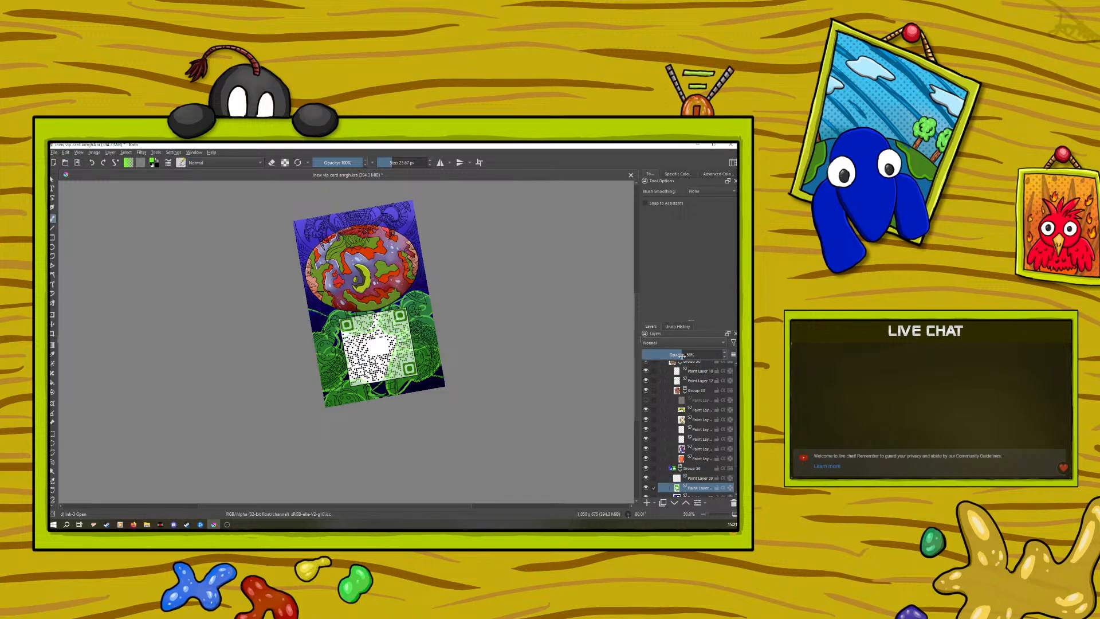
{"action": "left_click", "coordinate": [712, 514]}
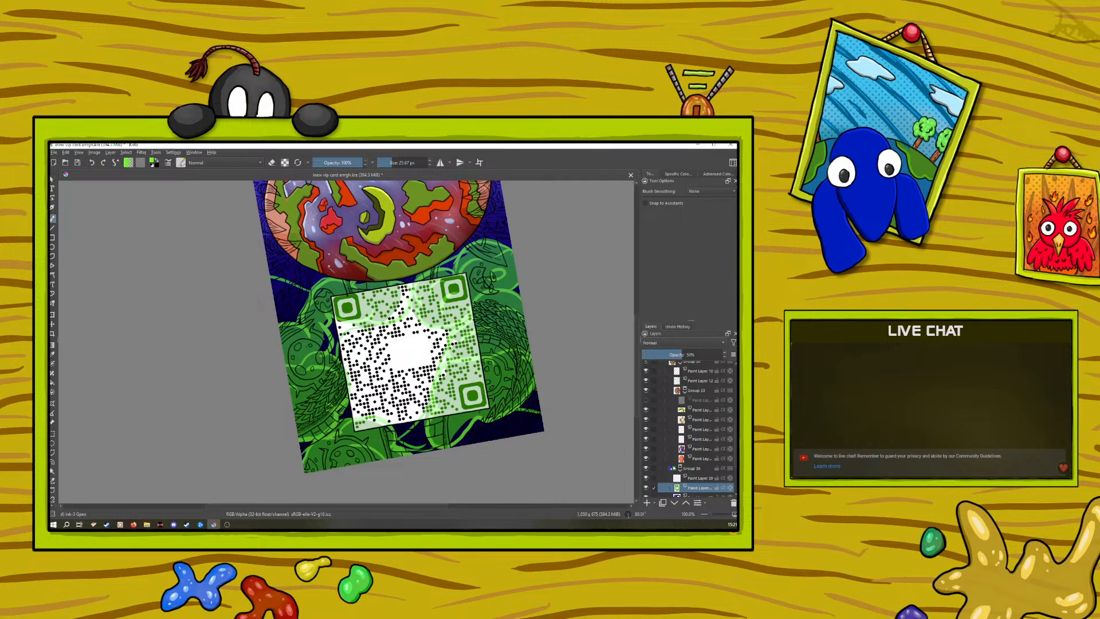
{"action": "key", "text": "alt+Tab"}
{"action": "key", "text": "alt+Tab"}
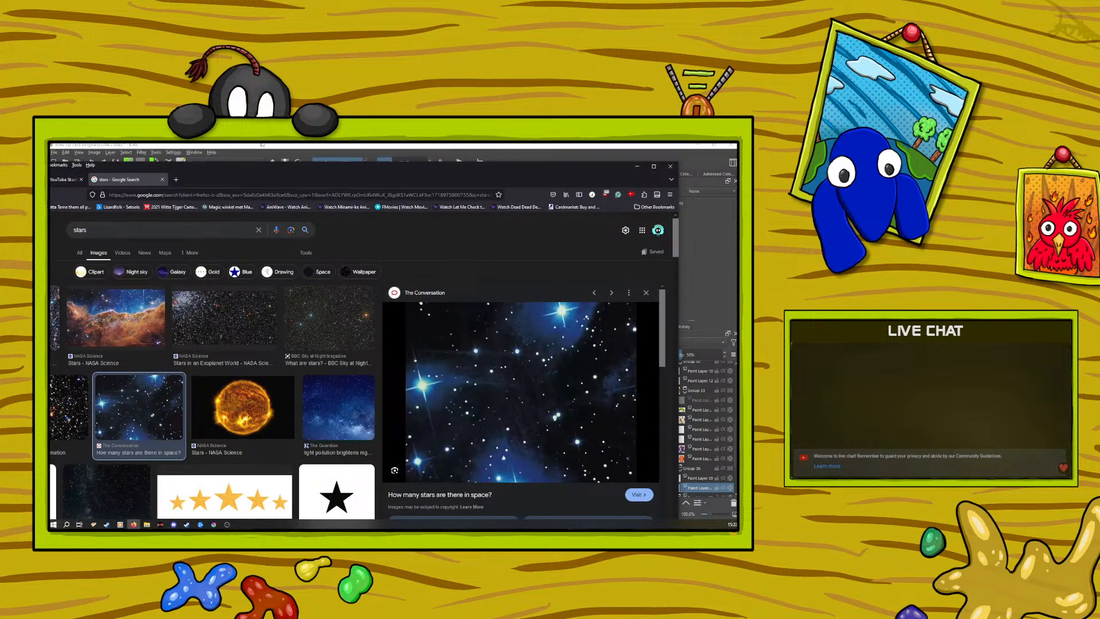
{"action": "key", "text": "super+Down"}
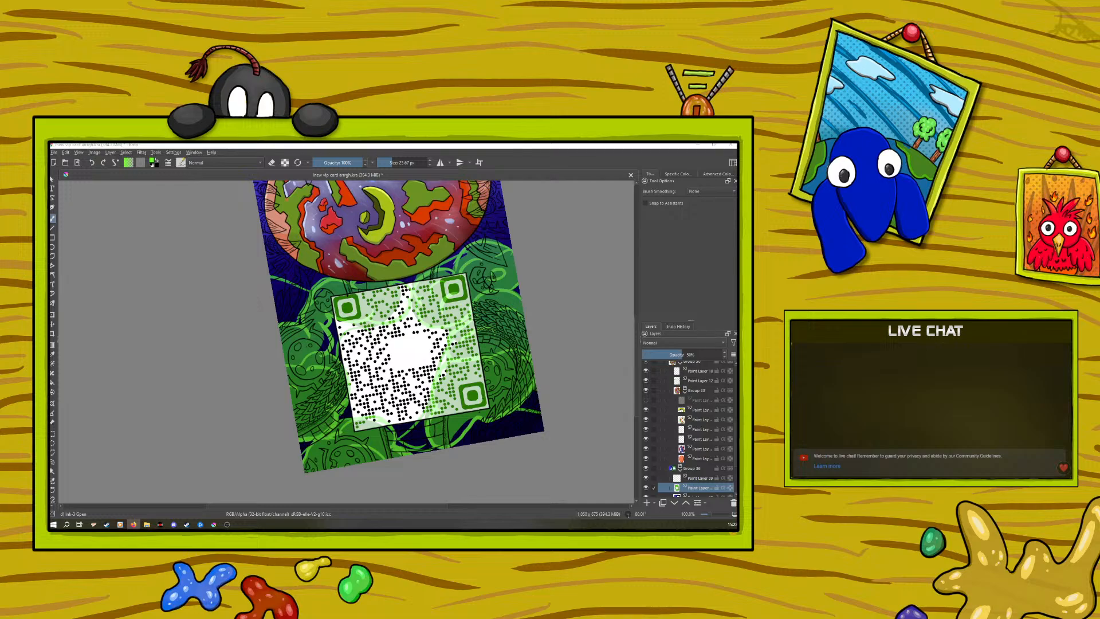
Reduce the brush size to about 5 px and select the new paint layer above the faded green shapes
{"action": "right_click", "coordinate": [288, 446]}
{"action": "left_click", "coordinate": [277, 314]}
{"action": "right_click", "coordinate": [312, 421]}
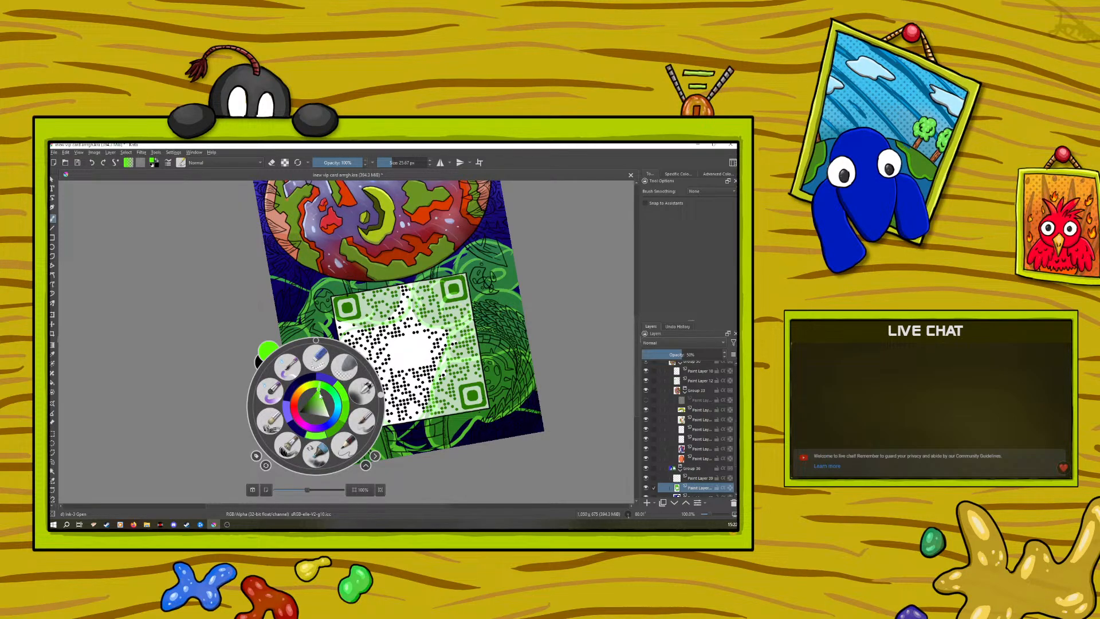
{"action": "left_click", "coordinate": [387, 162]}
{"action": "left_click_drag", "start_coordinate": [388, 162], "coordinate": [385, 163]}
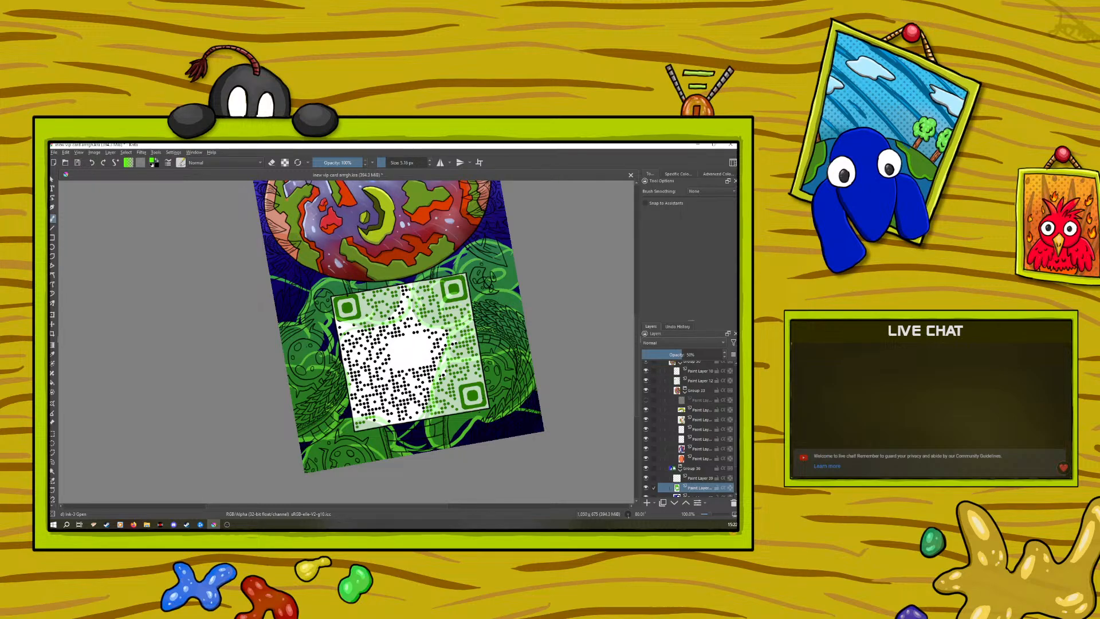
{"action": "right_click", "coordinate": [255, 384]}
{"action": "right_click", "coordinate": [255, 384]}
{"action": "left_click", "coordinate": [700, 479]}
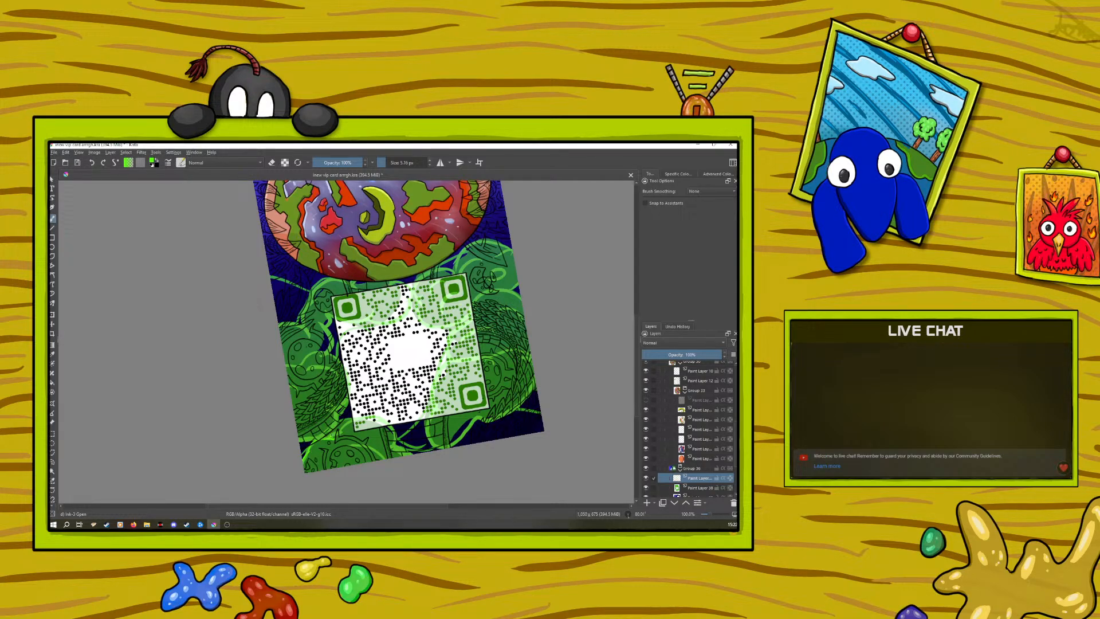
Rotate the canvas and trace thin bright green outlines over the faded shape in the card's lower-left corner, undoing a stray stroke
{"action": "right_click", "coordinate": [319, 395]}
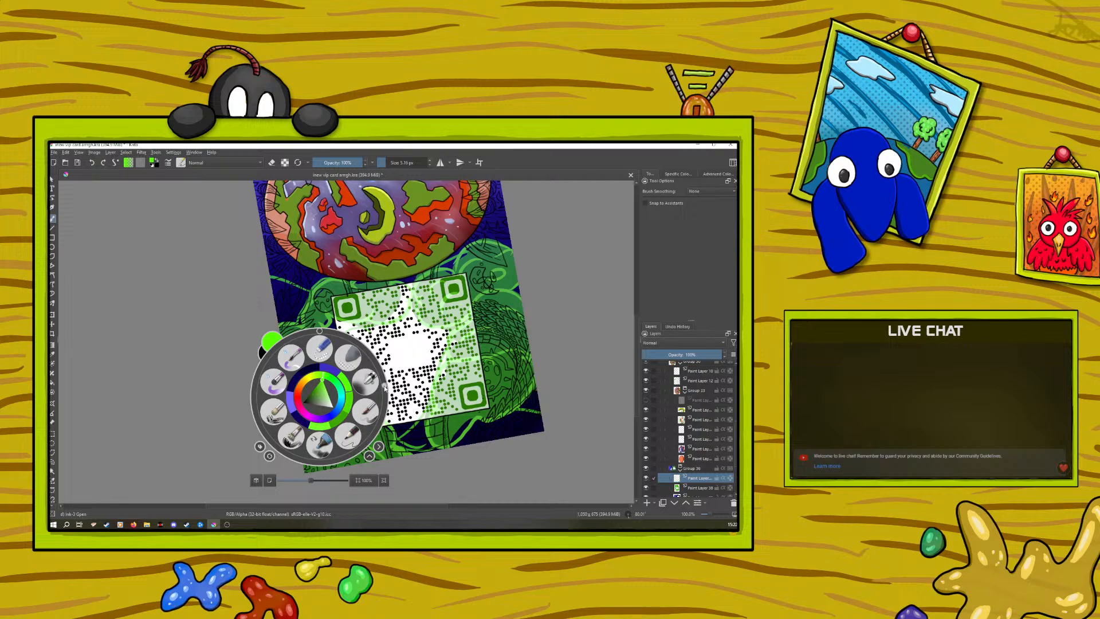
{"action": "left_click_drag", "start_coordinate": [387, 387], "coordinate": [360, 469]}
{"action": "left_click", "coordinate": [360, 468]}
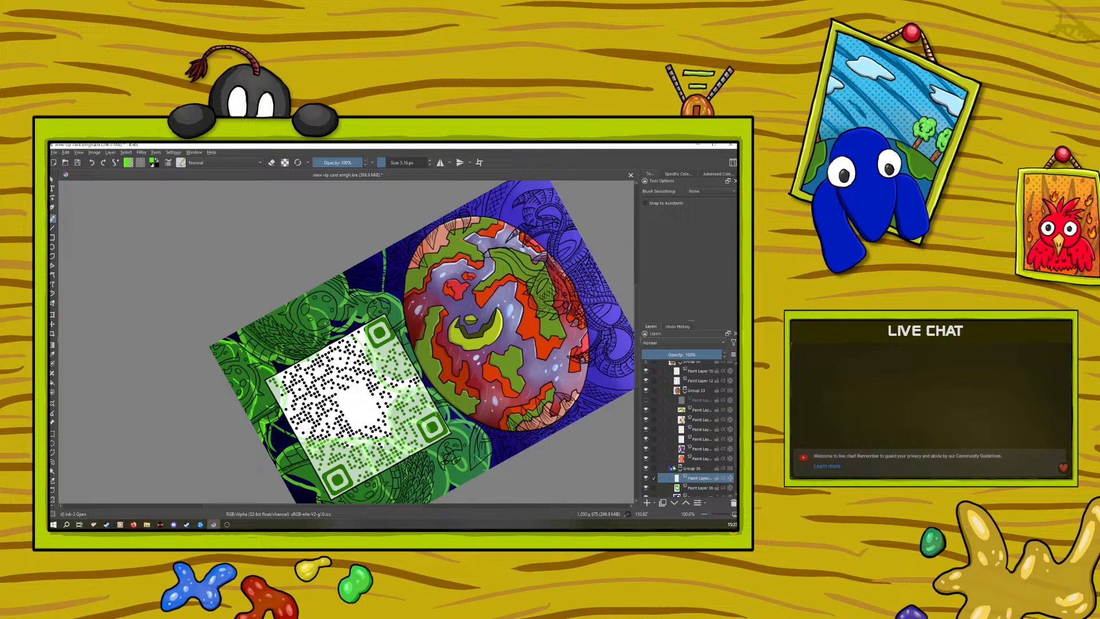
{"action": "left_click", "coordinate": [91, 163]}
{"action": "right_click", "coordinate": [200, 323]}
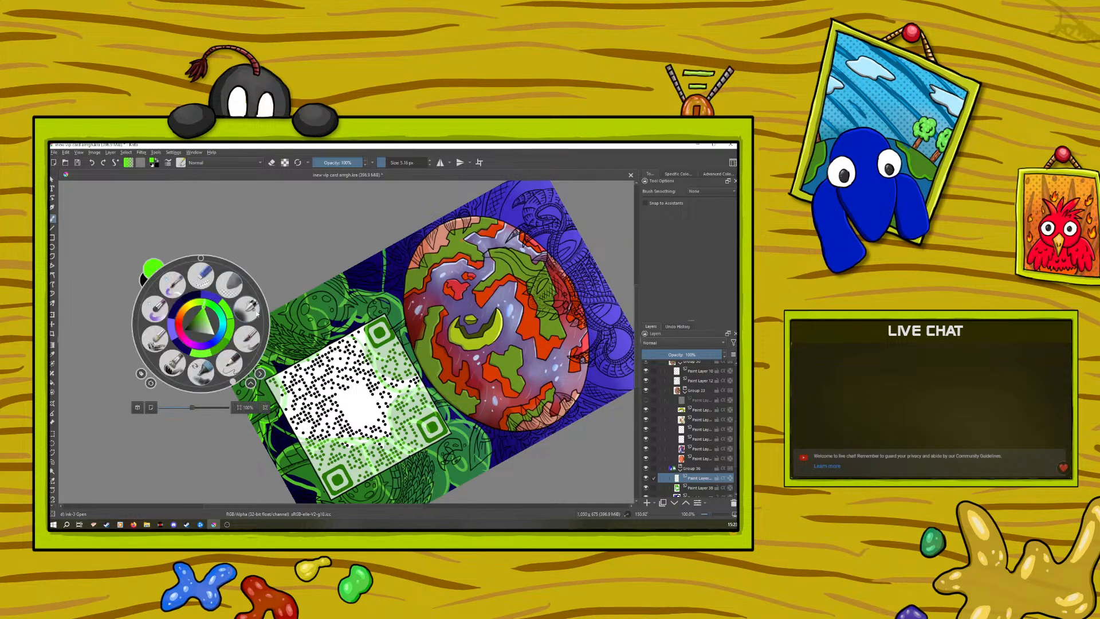
{"action": "left_click_drag", "start_coordinate": [247, 309], "coordinate": [230, 366]}
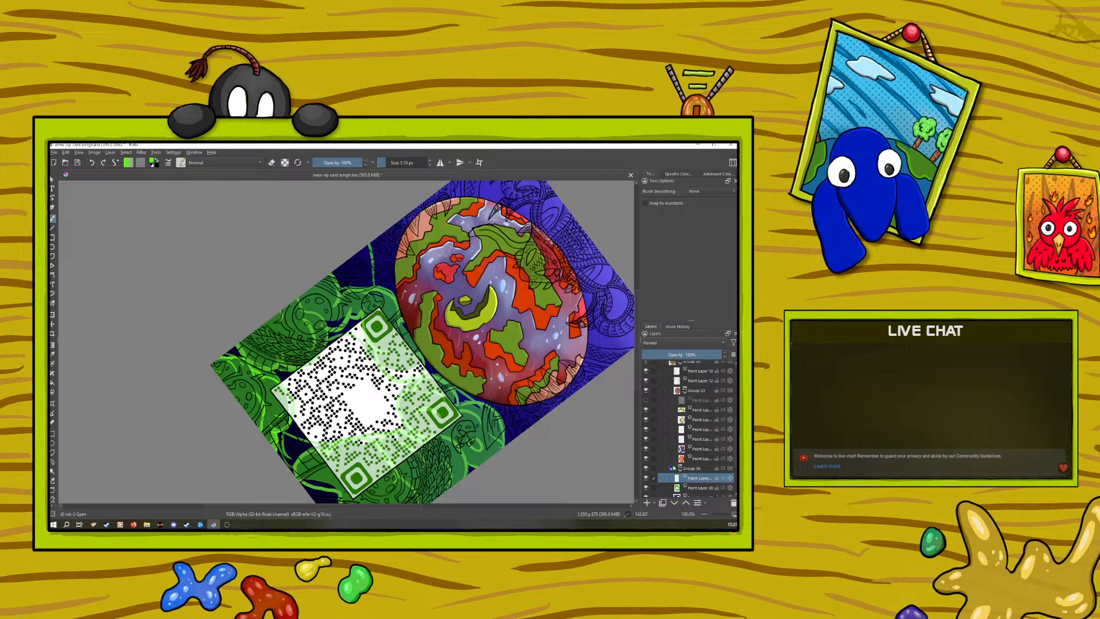
Add a paint layer beneath the thin outlines and choose a darker green sampled from the faded shape as the painting colour
{"action": "left_click", "coordinate": [647, 503]}
{"action": "left_click", "coordinate": [675, 502]}
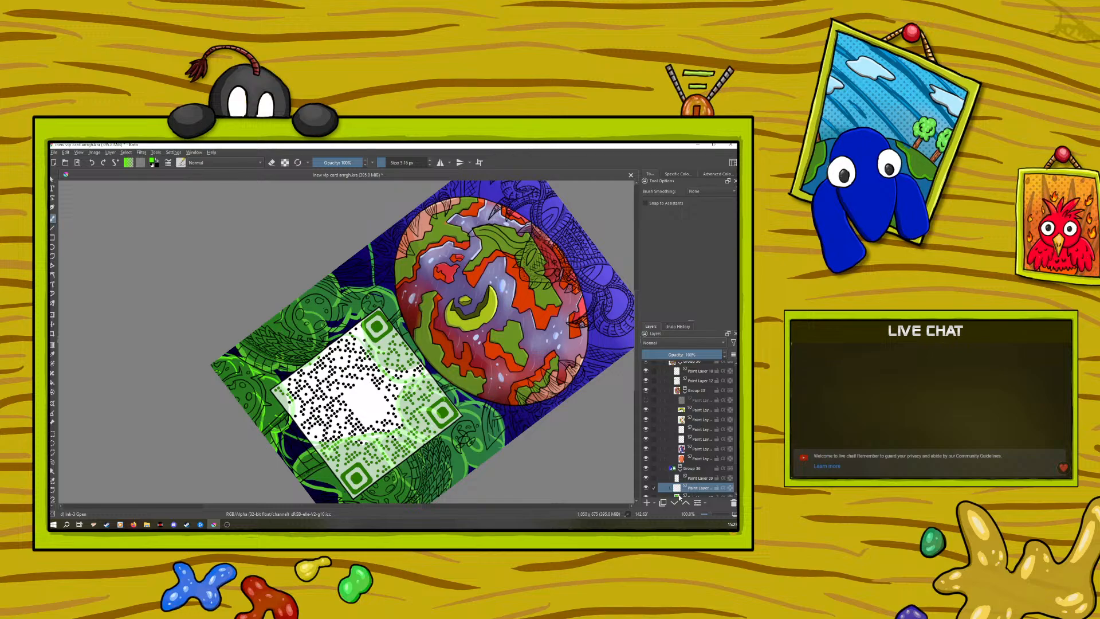
{"action": "key", "text": "p"}
{"action": "left_click", "coordinate": [242, 404]}
{"action": "key", "text": "b"}
{"action": "right_click", "coordinate": [232, 405]}
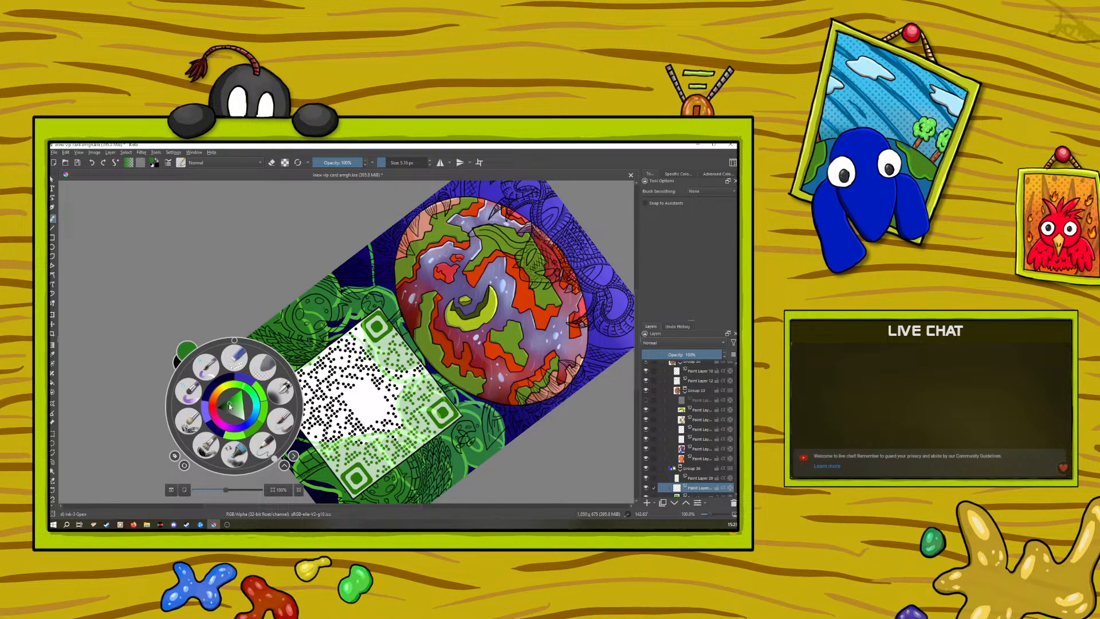
{"action": "left_click", "coordinate": [232, 400]}
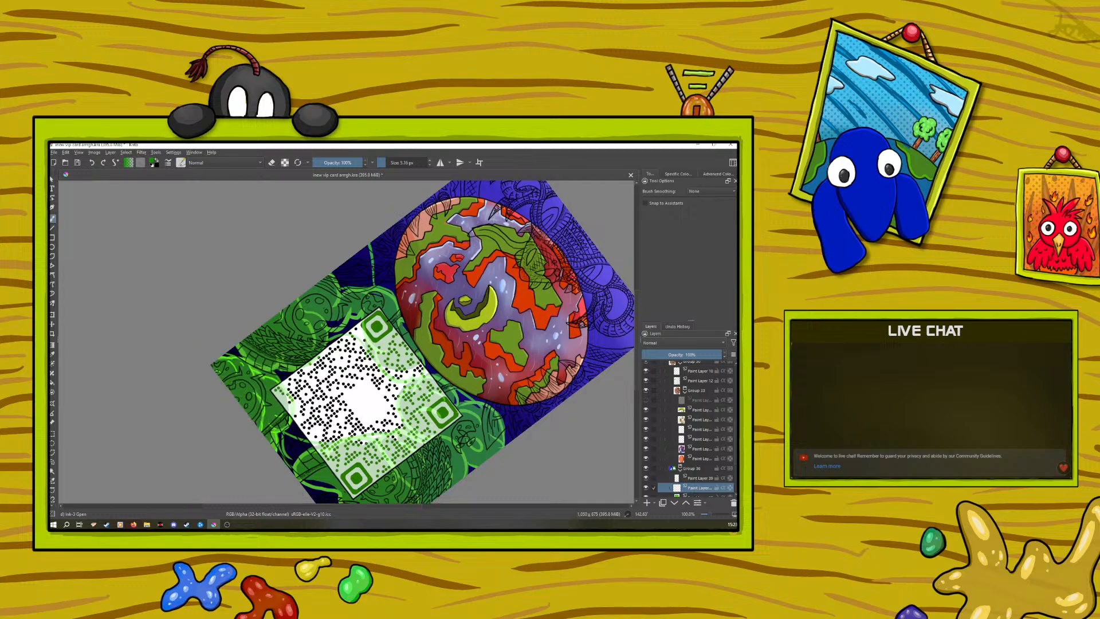
Hide the faded green shapes layer and adjust the shade of the green painting colour
{"action": "left_click", "coordinate": [645, 496]}
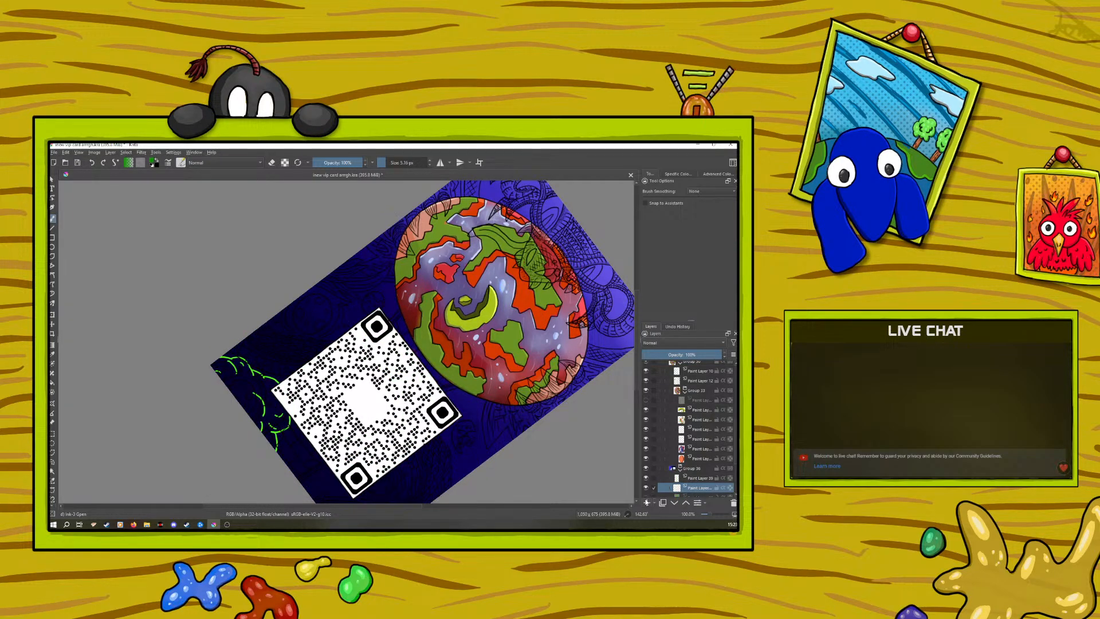
{"action": "right_click", "coordinate": [252, 405]}
{"action": "left_click", "coordinate": [247, 396]}
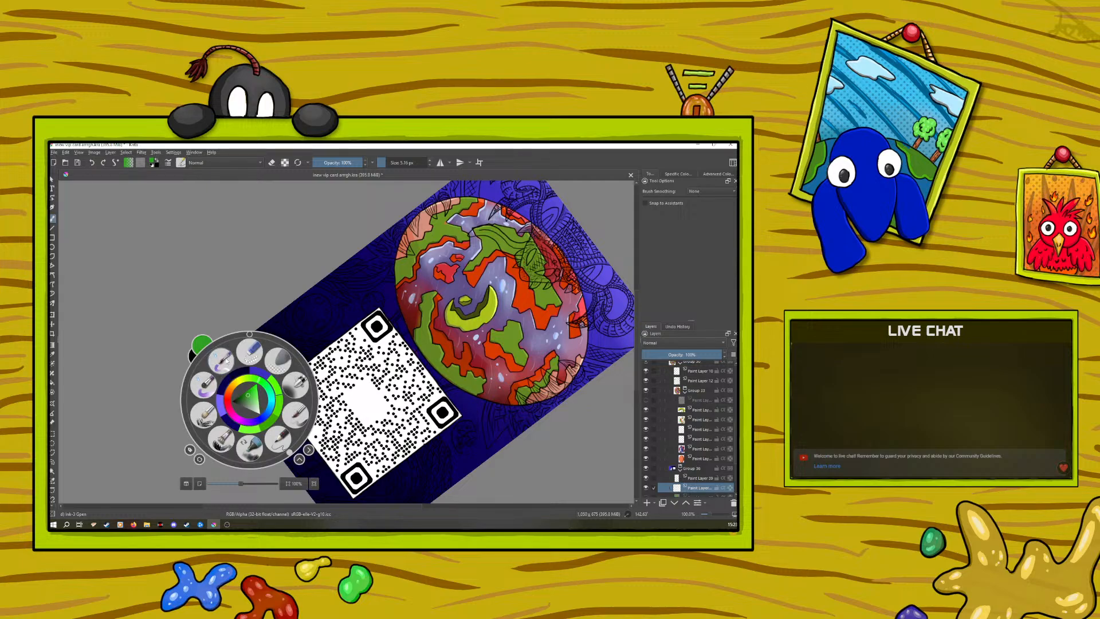
Block in dark green inside the outlines of the card's corner shape at reduced brush opacity, enlarging the brush to about 38 px
{"action": "left_click", "coordinate": [343, 163]}
{"action": "left_click_drag", "start_coordinate": [239, 390], "coordinate": [257, 402]}
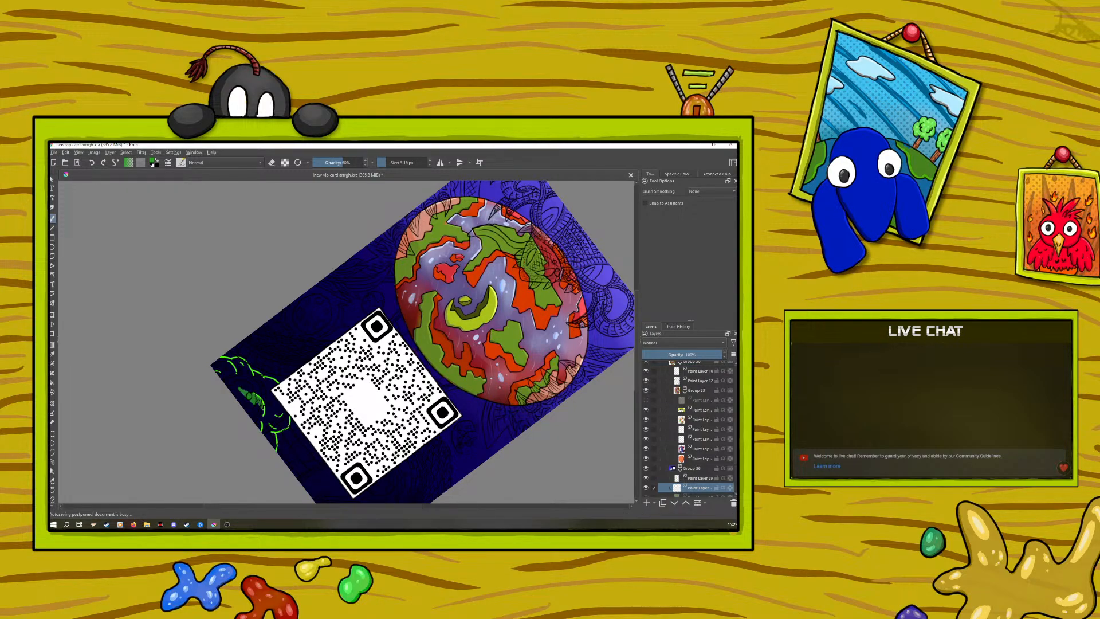
{"action": "mouse_move", "coordinate": [263, 404]}
{"action": "left_mouse_down"}
{"action": "mouse_move", "coordinate": [251, 425]}
{"action": "mouse_move", "coordinate": [241, 394]}
{"action": "mouse_move", "coordinate": [260, 429]}
{"action": "mouse_move", "coordinate": [226, 372]}
{"action": "left_mouse_up"}
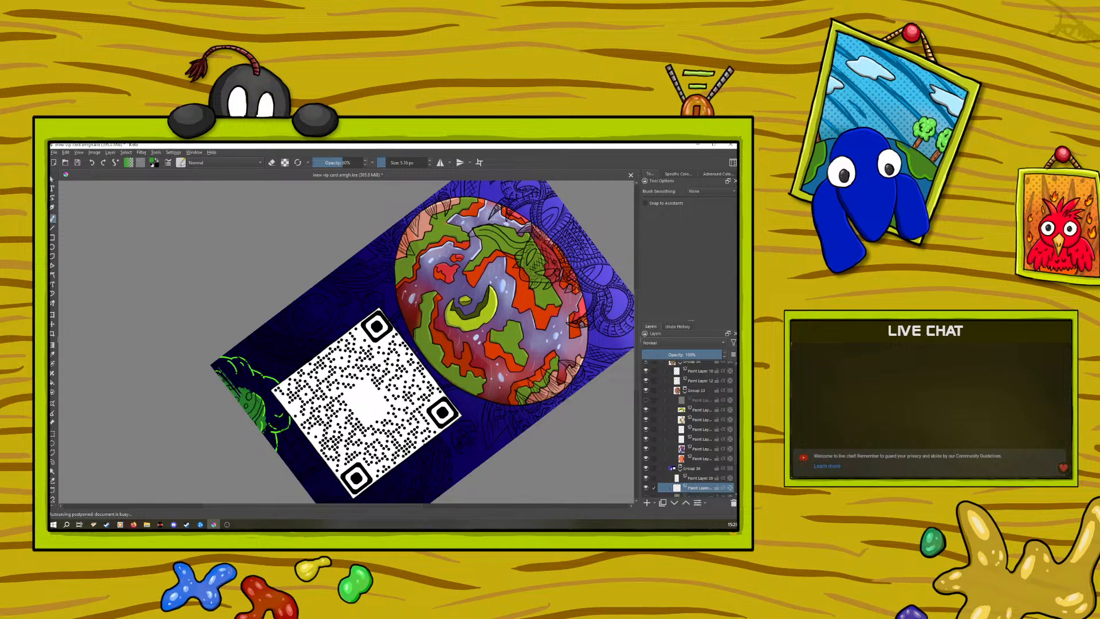
{"action": "left_click", "coordinate": [394, 159]}
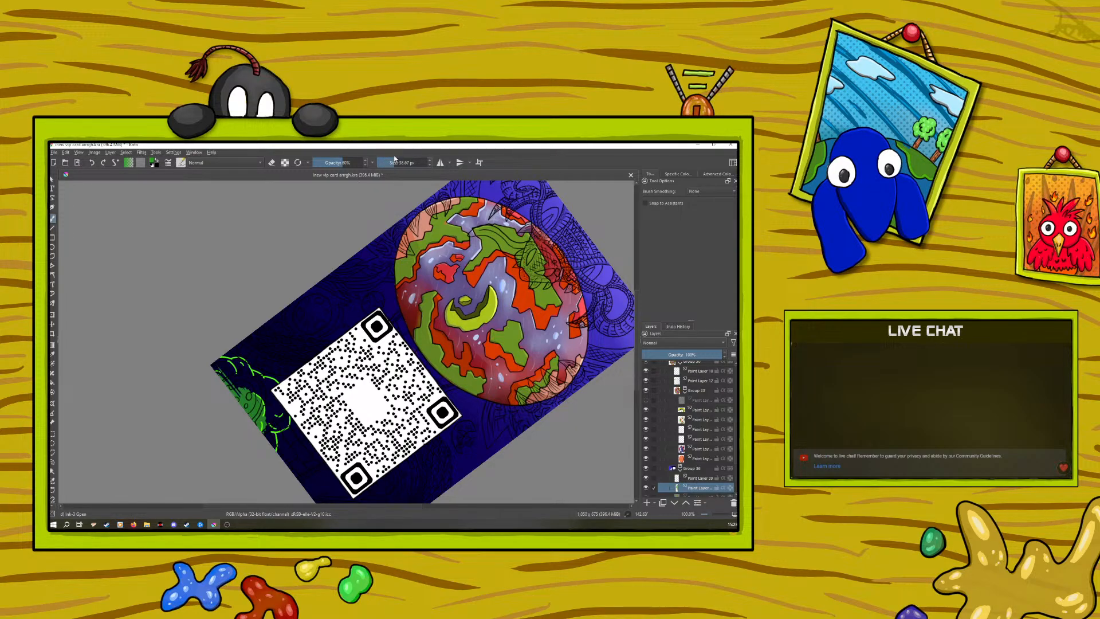
{"action": "mouse_move", "coordinate": [229, 359]}
{"action": "left_mouse_down"}
{"action": "mouse_move", "coordinate": [236, 395]}
{"action": "mouse_move", "coordinate": [227, 364]}
{"action": "mouse_move", "coordinate": [246, 370]}
{"action": "mouse_move", "coordinate": [232, 376]}
{"action": "mouse_move", "coordinate": [267, 429]}
{"action": "left_mouse_up"}
Restore the brush opacity to 100% and fill the rest of the outlined corner shape with solid green
{"action": "left_click_drag", "start_coordinate": [350, 162], "coordinate": [371, 158]}
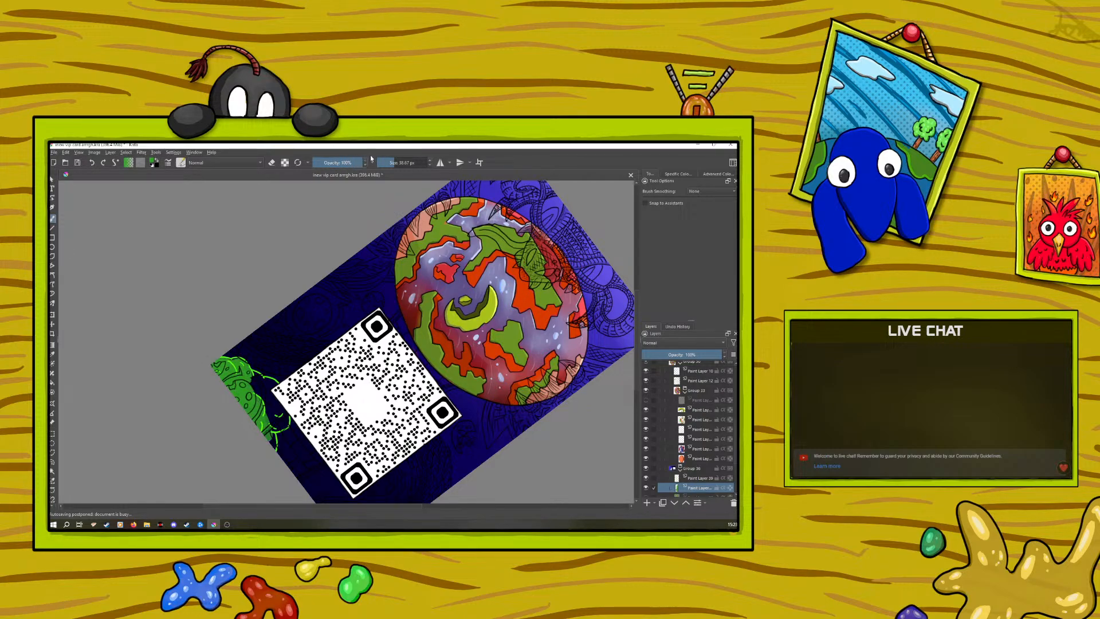
{"action": "mouse_move", "coordinate": [265, 413]}
{"action": "left_mouse_down"}
{"action": "mouse_move", "coordinate": [274, 448]}
{"action": "mouse_move", "coordinate": [269, 423]}
{"action": "left_mouse_up"}
{"action": "mouse_move", "coordinate": [247, 368]}
{"action": "left_mouse_down"}
{"action": "mouse_move", "coordinate": [274, 382]}
{"action": "mouse_move", "coordinate": [288, 420]}
{"action": "mouse_move", "coordinate": [276, 429]}
{"action": "mouse_move", "coordinate": [280, 411]}
{"action": "mouse_move", "coordinate": [255, 383]}
{"action": "left_mouse_up"}
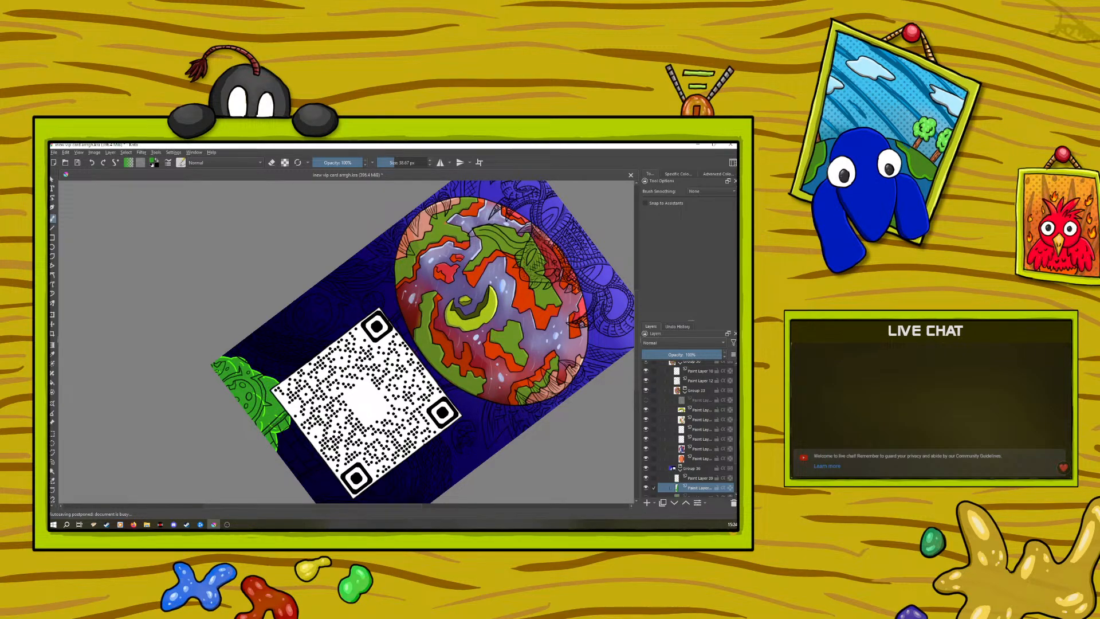
Select the bright outline layer above the green fill and choose a brighter green as the painting colour
{"action": "right_click", "coordinate": [218, 406]}
{"action": "left_click_drag", "start_coordinate": [218, 406], "coordinate": [201, 349]}
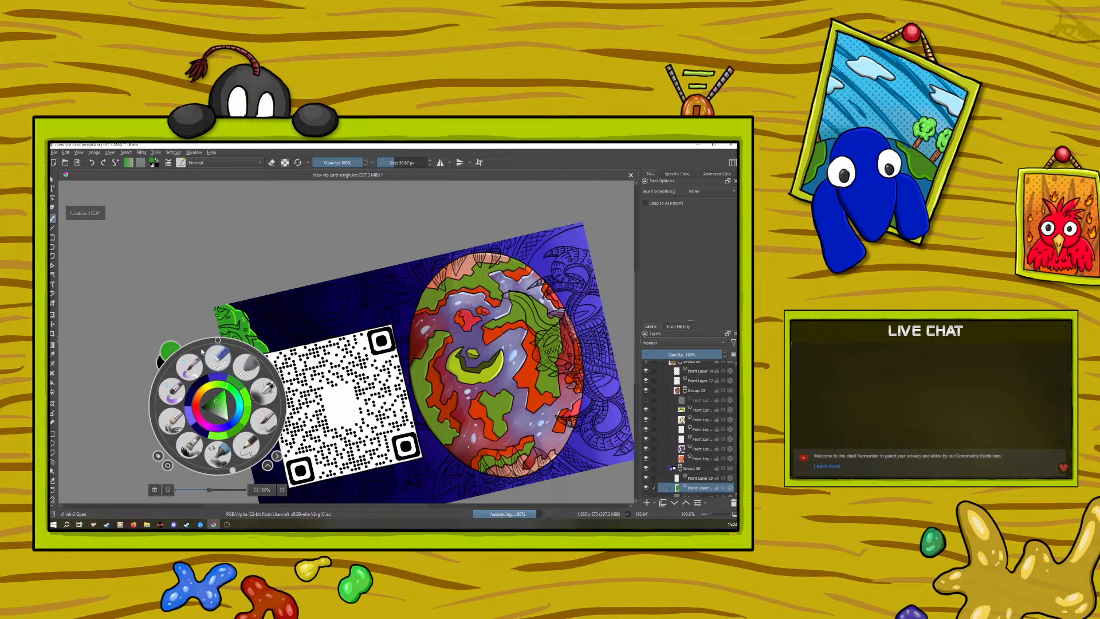
{"action": "left_click", "coordinate": [708, 512]}
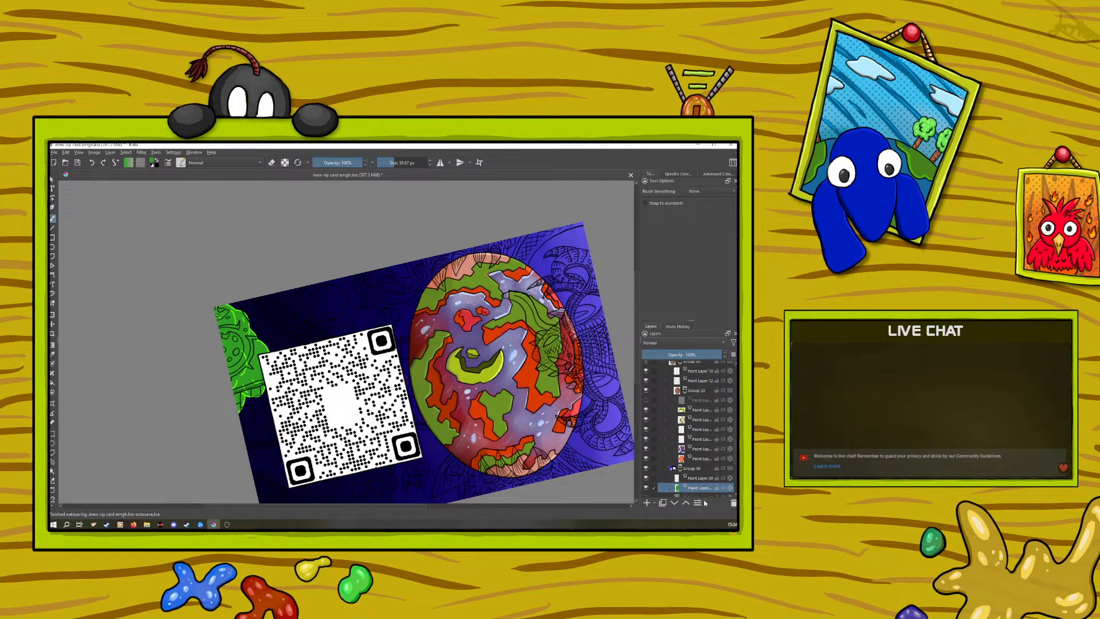
{"action": "left_click", "coordinate": [713, 514]}
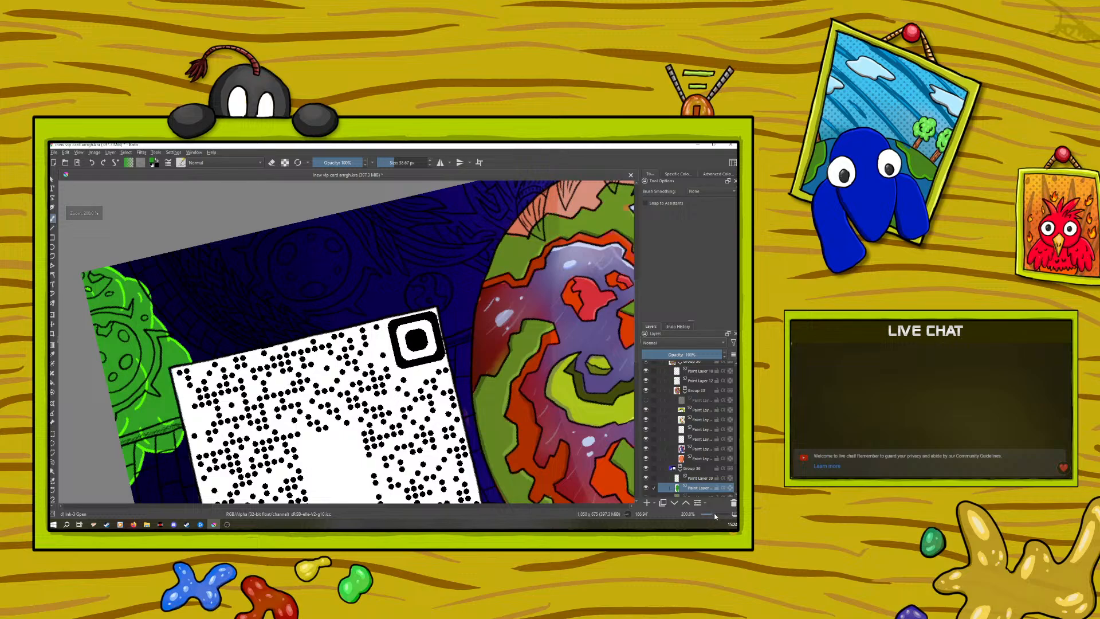
{"action": "left_click", "coordinate": [697, 478]}
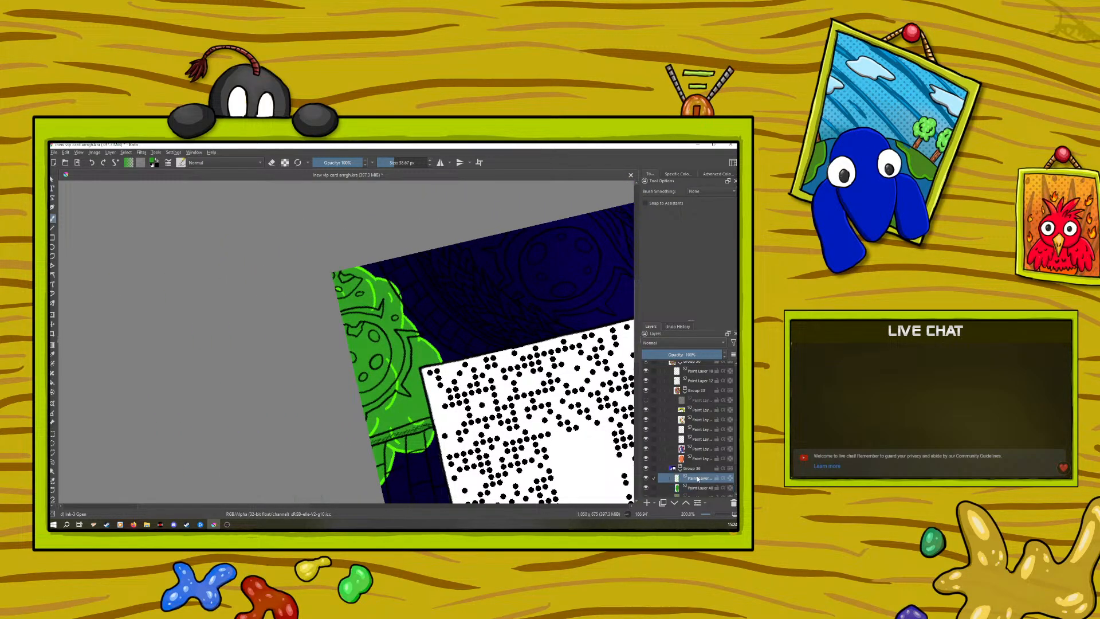
{"action": "right_click", "coordinate": [290, 363]}
{"action": "right_click", "coordinate": [291, 363]}
{"action": "left_click", "coordinate": [699, 488]}
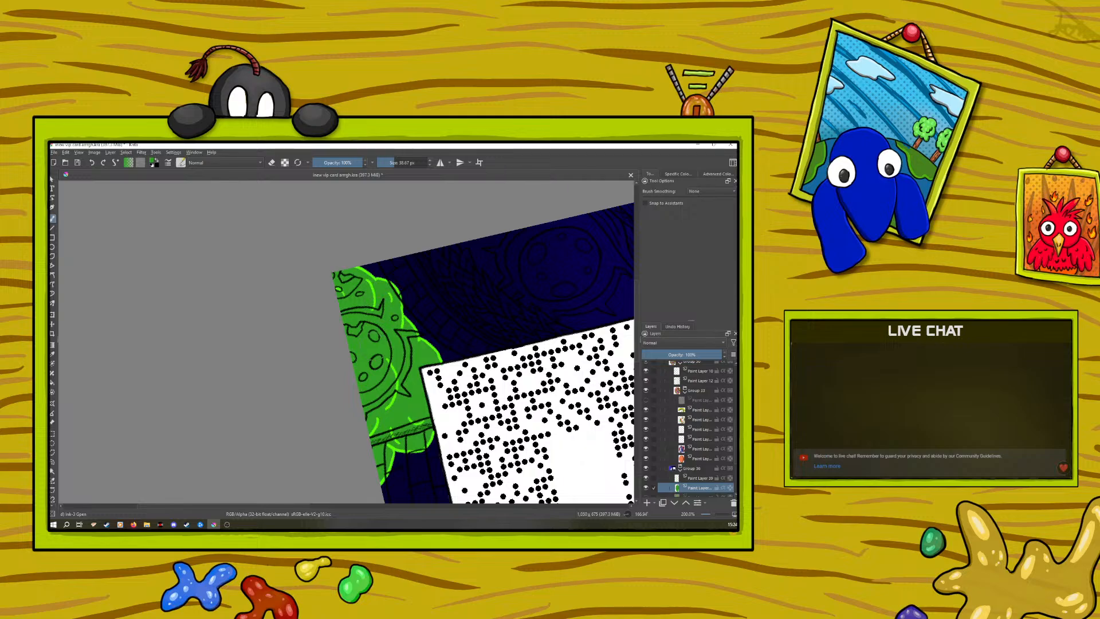
{"action": "key", "text": "Page_Up"}
{"action": "right_click", "coordinate": [315, 360]}
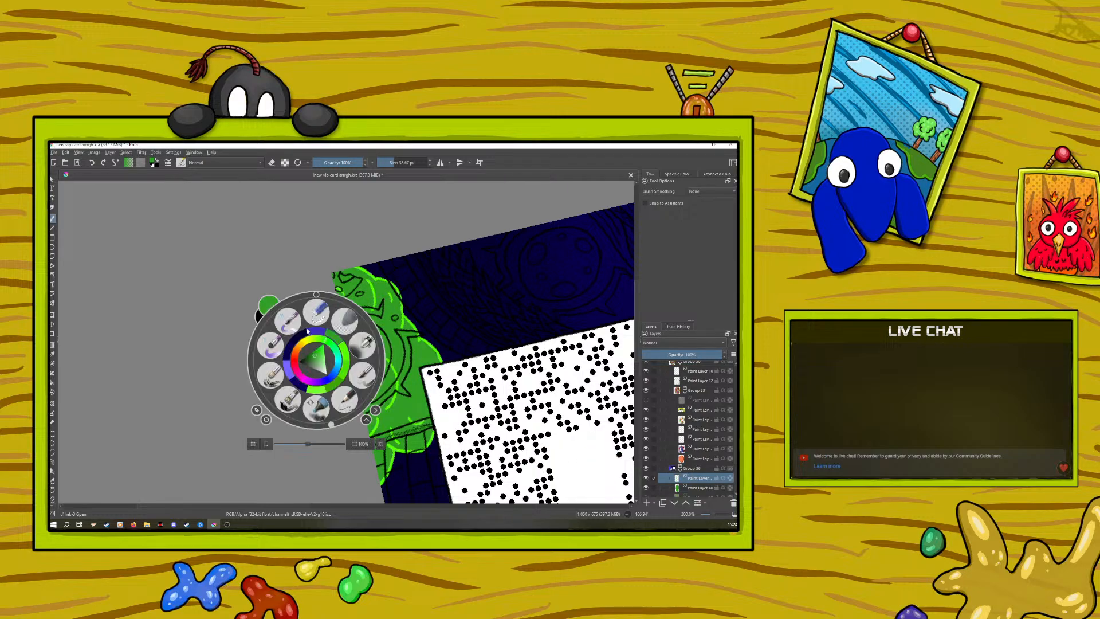
{"action": "left_click_drag", "start_coordinate": [313, 359], "coordinate": [319, 353]}
{"action": "left_click", "coordinate": [290, 317]}
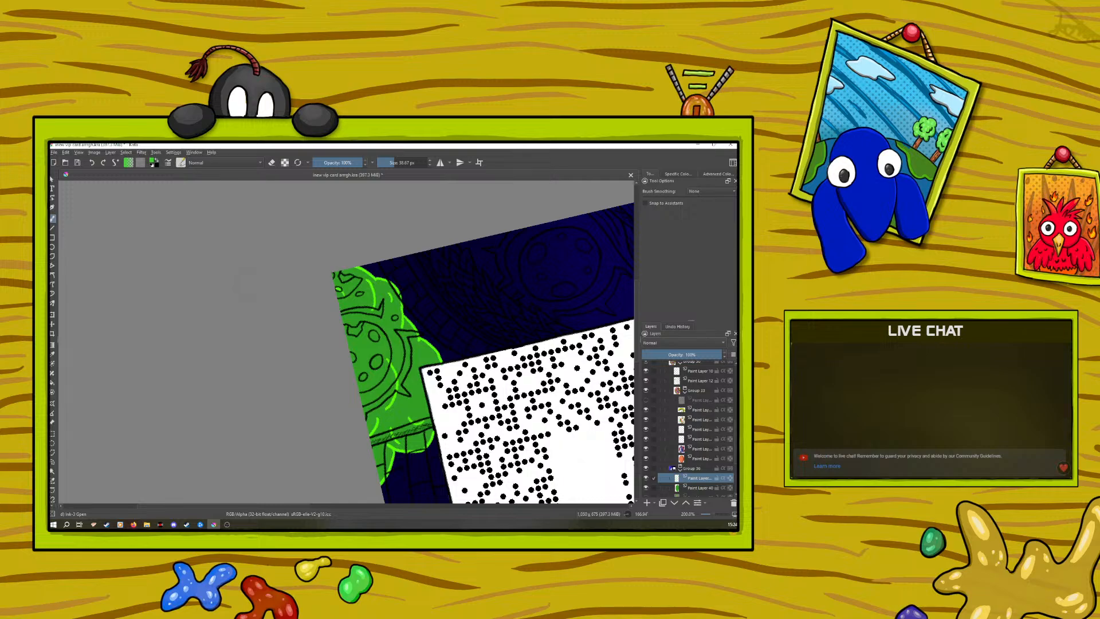
Sample the bright outline green, adjust it to a slightly duller shade and reduce the brush size to about 11 px
{"action": "key", "text": "p"}
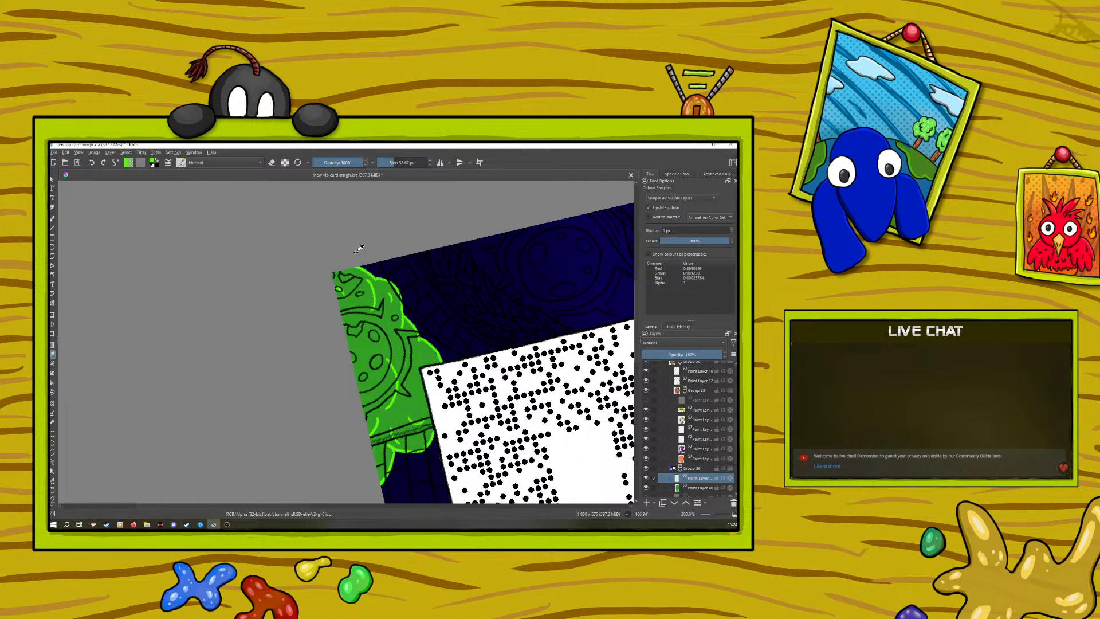
{"action": "key", "text": "b"}
{"action": "right_click", "coordinate": [240, 345]}
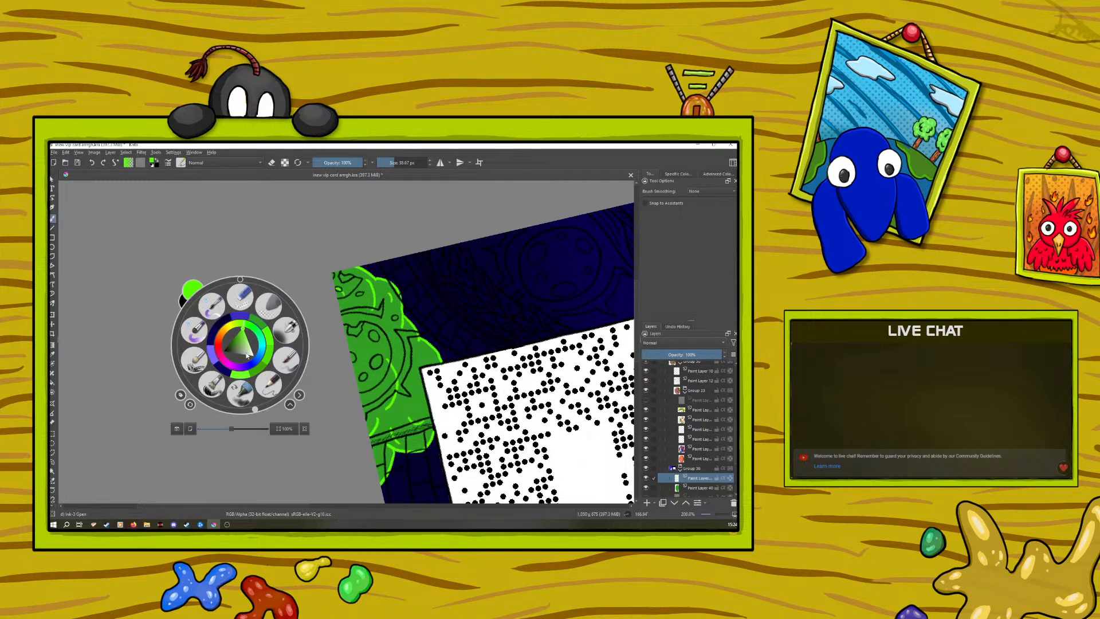
{"action": "left_click_drag", "start_coordinate": [242, 331], "coordinate": [239, 334]}
{"action": "right_click", "coordinate": [239, 334]}
{"action": "left_click_drag", "start_coordinate": [395, 158], "coordinate": [389, 160]}
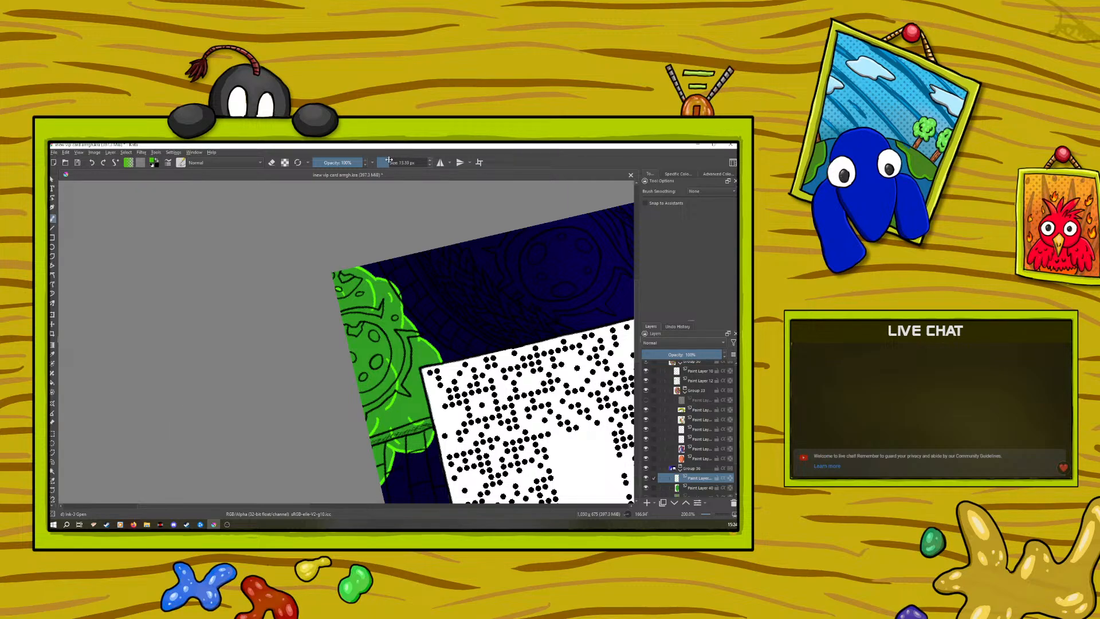
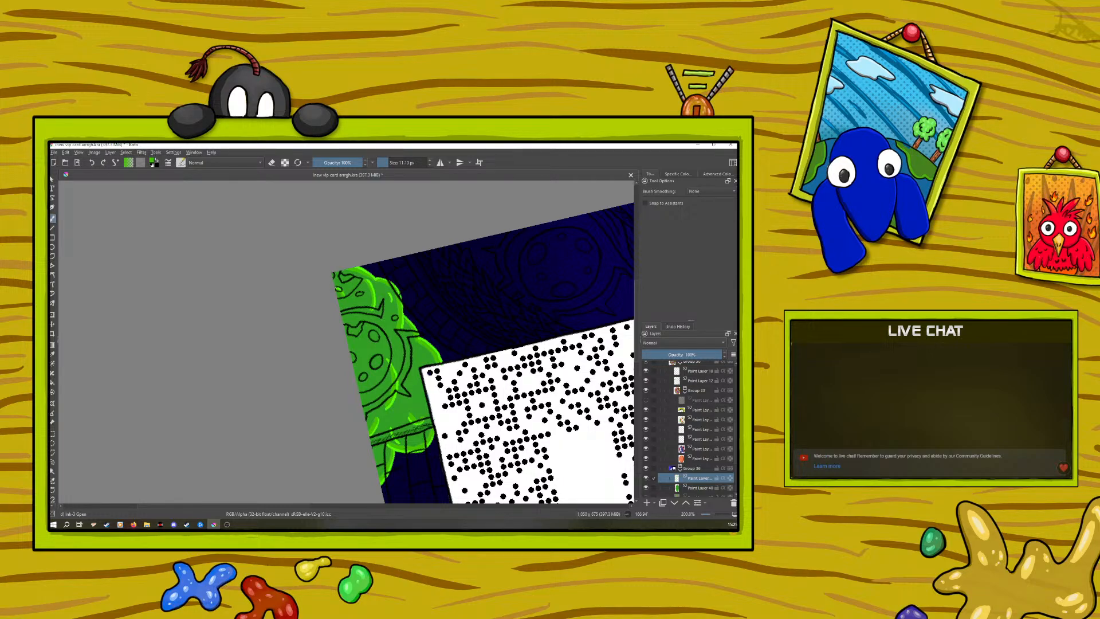
Select the green fill layer and choose a lighter green, sampled from the artwork and adjusted, as the painting colour
{"action": "right_click", "coordinate": [303, 294]}
{"action": "mouse_move", "coordinate": [314, 359]}
{"action": "left_mouse_down"}
{"action": "mouse_move", "coordinate": [292, 277]}
{"action": "mouse_move", "coordinate": [331, 332]}
{"action": "mouse_move", "coordinate": [326, 365]}
{"action": "left_mouse_up"}
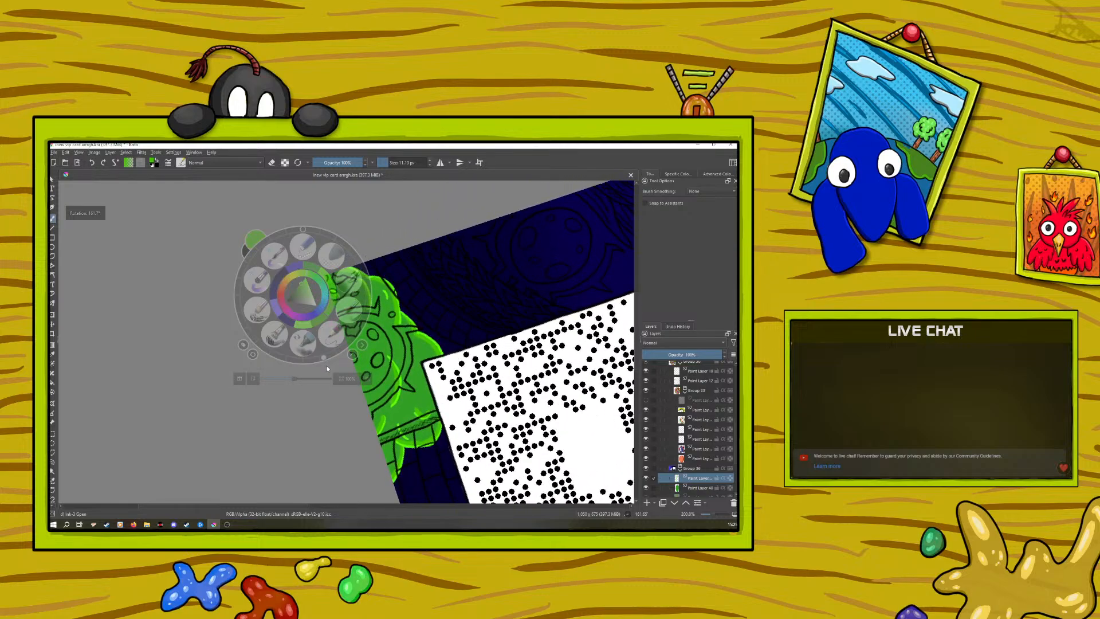
{"action": "left_click", "coordinate": [694, 487]}
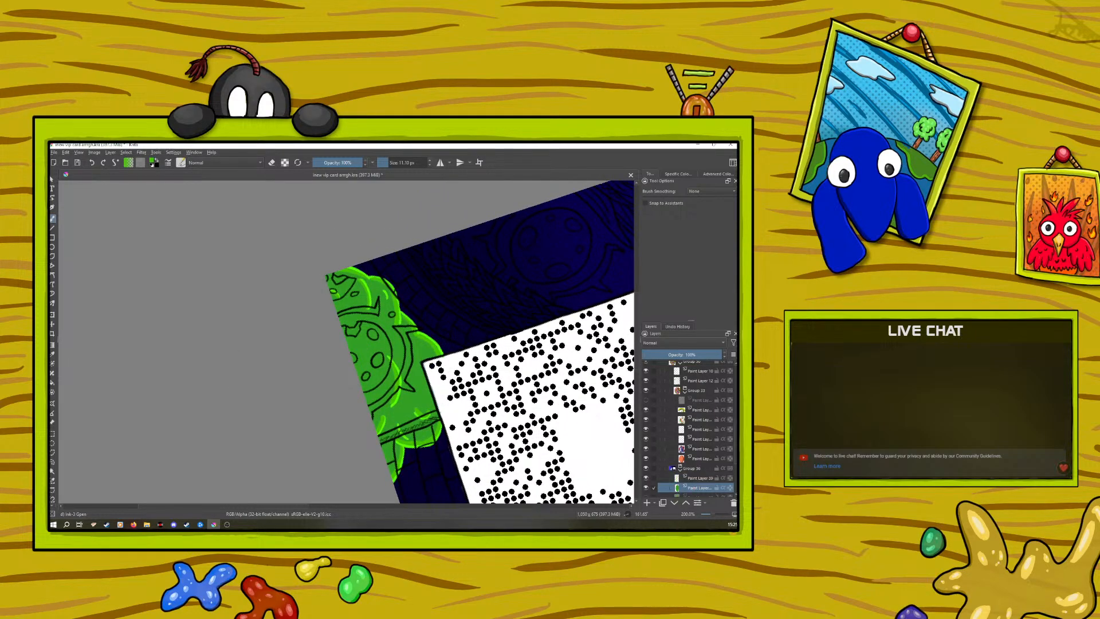
{"action": "right_click", "coordinate": [310, 388]}
{"action": "left_click", "coordinate": [306, 387]}
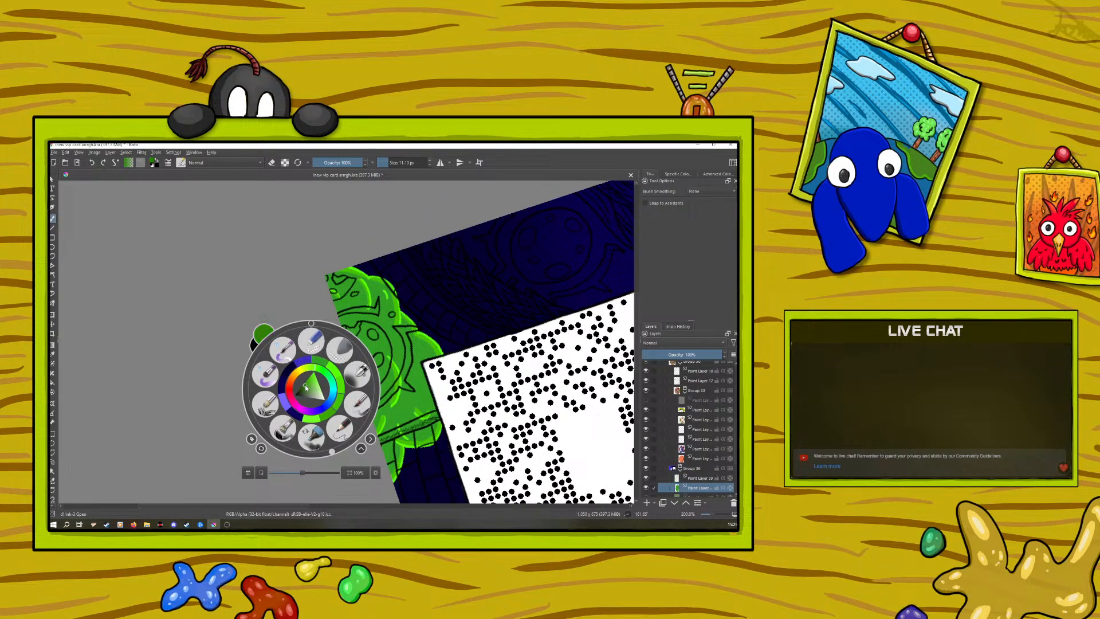
{"action": "left_click", "coordinate": [314, 387]}
{"action": "right_click", "coordinate": [302, 361]}
{"action": "key", "text": "p"}
{"action": "key", "text": "b"}
{"action": "right_click", "coordinate": [291, 404]}
{"action": "left_click", "coordinate": [289, 403]}
{"action": "right_click", "coordinate": [289, 402]}
Paint lighter green shading over the rounded spots, rim and lower part of the corner shape
{"action": "mouse_move", "coordinate": [386, 387]}
{"action": "left_mouse_down"}
{"action": "mouse_move", "coordinate": [381, 362]}
{"action": "mouse_move", "coordinate": [381, 386]}
{"action": "left_mouse_up"}
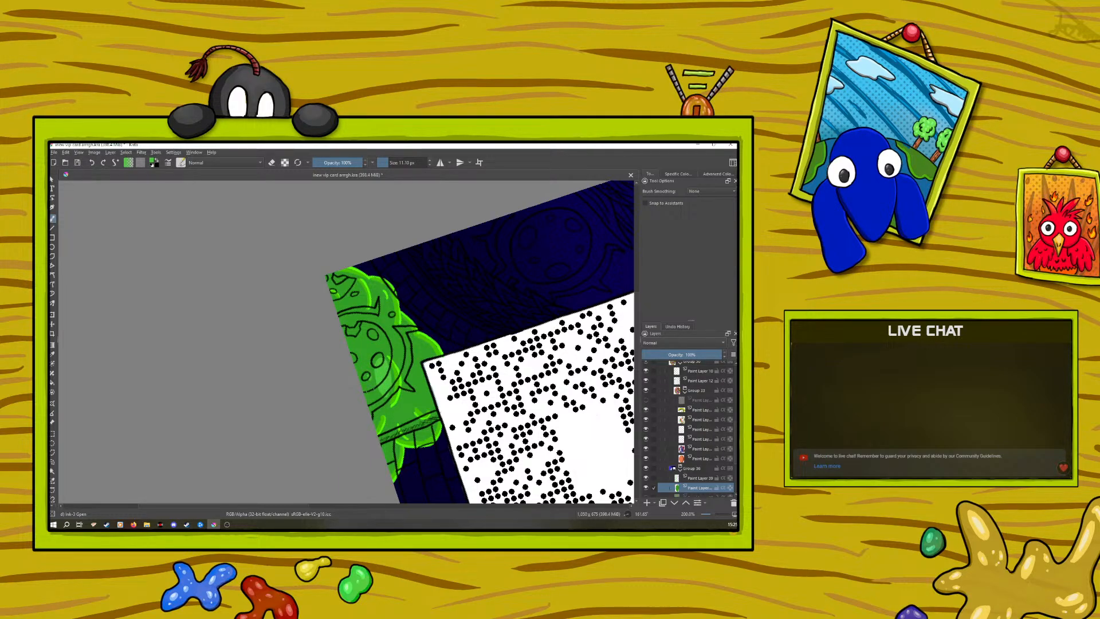
{"action": "mouse_move", "coordinate": [369, 383]}
{"action": "left_mouse_down"}
{"action": "mouse_move", "coordinate": [369, 345]}
{"action": "mouse_move", "coordinate": [347, 339]}
{"action": "mouse_move", "coordinate": [351, 283]}
{"action": "mouse_move", "coordinate": [349, 293]}
{"action": "mouse_move", "coordinate": [338, 278]}
{"action": "mouse_move", "coordinate": [334, 298]}
{"action": "mouse_move", "coordinate": [377, 286]}
{"action": "mouse_move", "coordinate": [386, 311]}
{"action": "left_mouse_up"}
{"action": "mouse_move", "coordinate": [407, 349]}
{"action": "left_mouse_down"}
{"action": "mouse_move", "coordinate": [406, 331]}
{"action": "mouse_move", "coordinate": [417, 347]}
{"action": "left_mouse_up"}
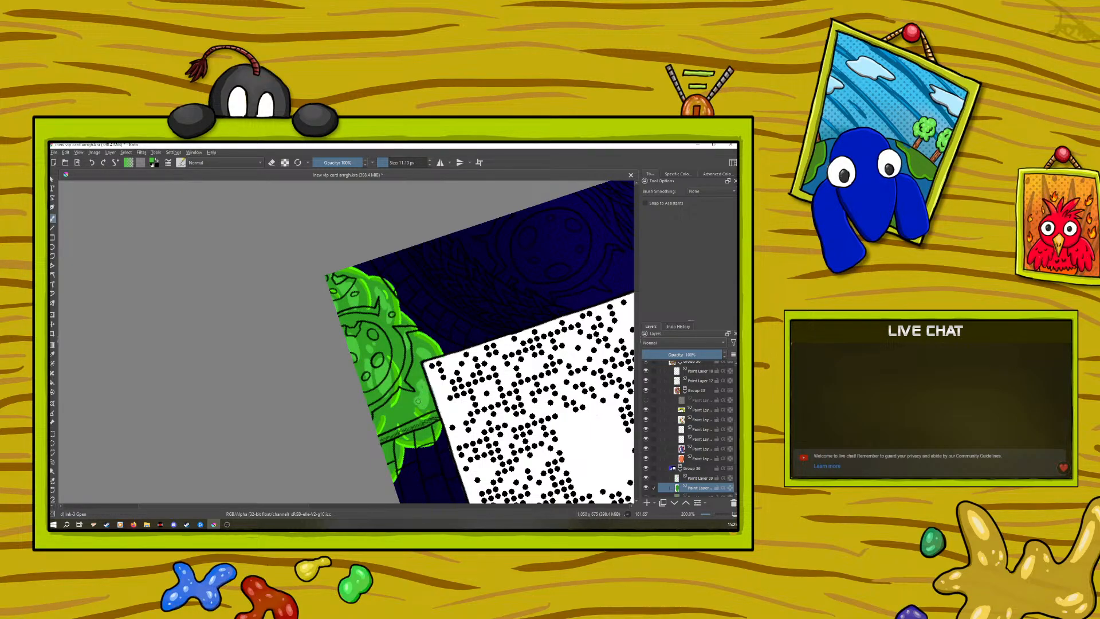
{"action": "mouse_move", "coordinate": [427, 436]}
{"action": "left_mouse_down"}
{"action": "mouse_move", "coordinate": [406, 427]}
{"action": "mouse_move", "coordinate": [417, 427]}
{"action": "left_mouse_up"}
Examine the shaded green shape against the whole card and again close up from a different angle
{"action": "left_click_drag", "start_coordinate": [710, 513], "coordinate": [710, 512]}
{"action": "right_click", "coordinate": [288, 385]}
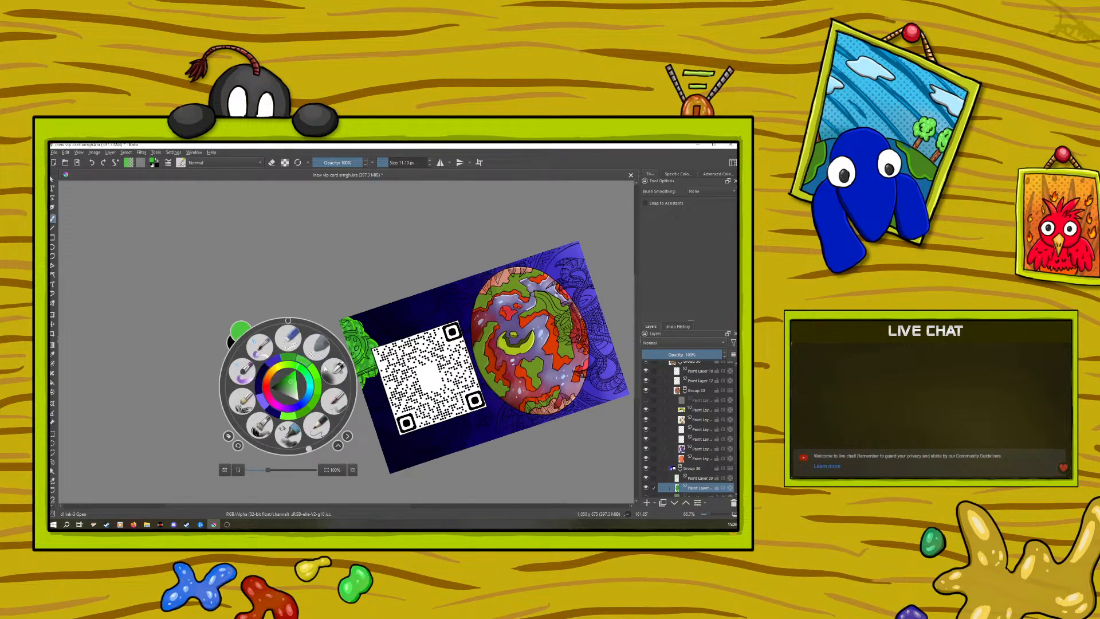
{"action": "left_click", "coordinate": [310, 451]}
{"action": "mouse_move", "coordinate": [310, 450]}
{"action": "left_mouse_down"}
{"action": "mouse_move", "coordinate": [324, 374]}
{"action": "mouse_move", "coordinate": [307, 438]}
{"action": "mouse_move", "coordinate": [312, 421]}
{"action": "mouse_move", "coordinate": [293, 442]}
{"action": "mouse_move", "coordinate": [309, 425]}
{"action": "left_mouse_up"}
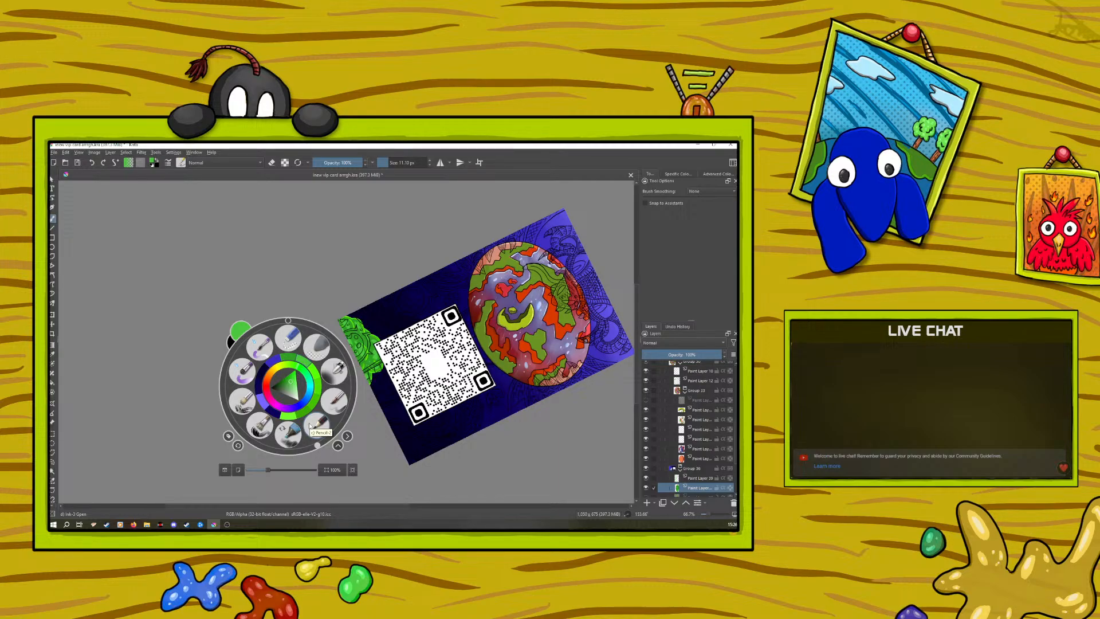
{"action": "right_click", "coordinate": [312, 431]}
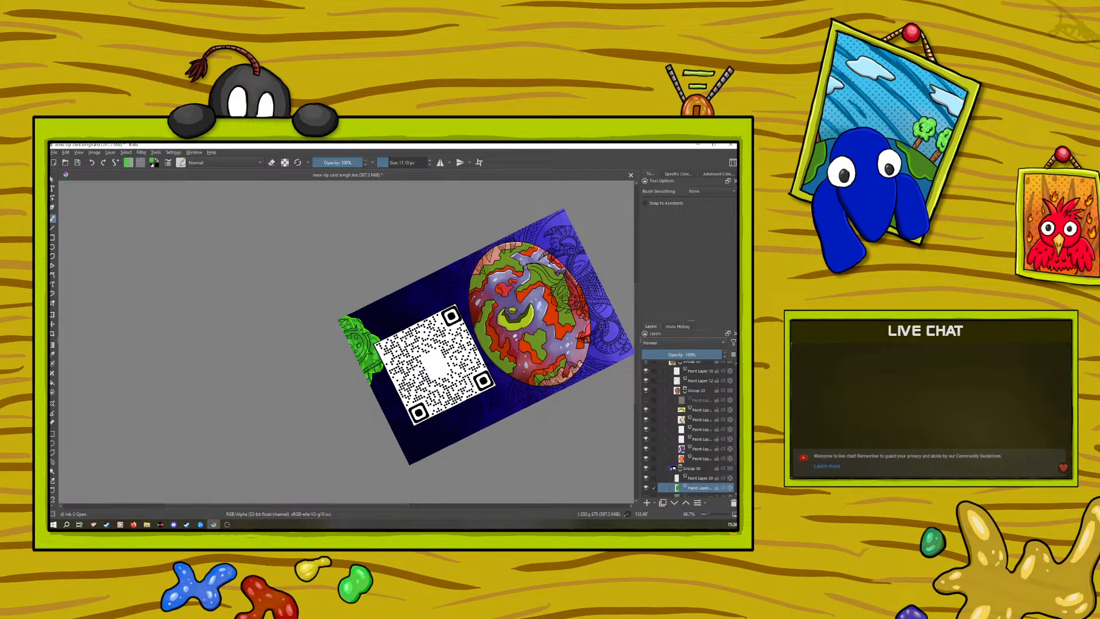
{"action": "left_click_drag", "start_coordinate": [709, 511], "coordinate": [714, 511]}
{"action": "right_click", "coordinate": [351, 381]}
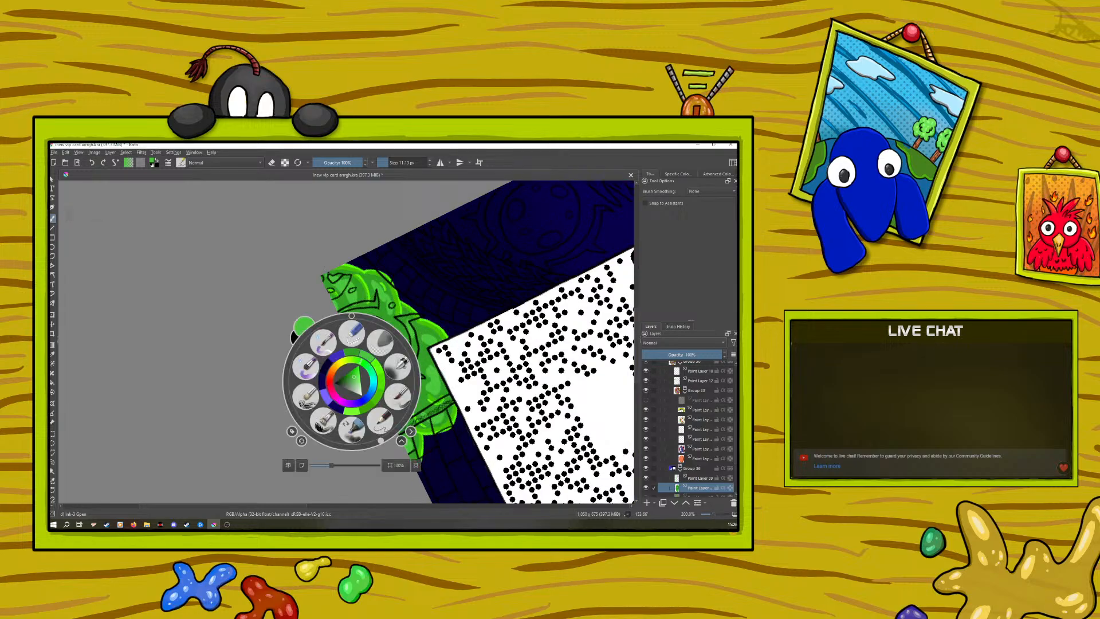
{"action": "right_click", "coordinate": [353, 382]}
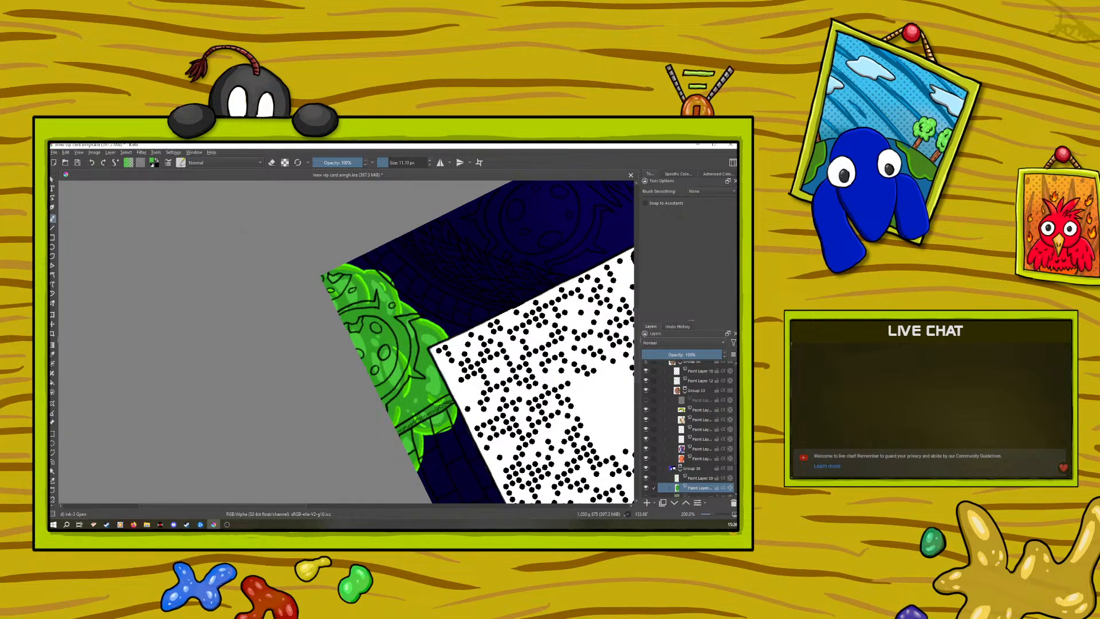
Lower the green fill layer's opacity to 54% and toggle its visibility to compare the effect
{"action": "left_click", "coordinate": [708, 514]}
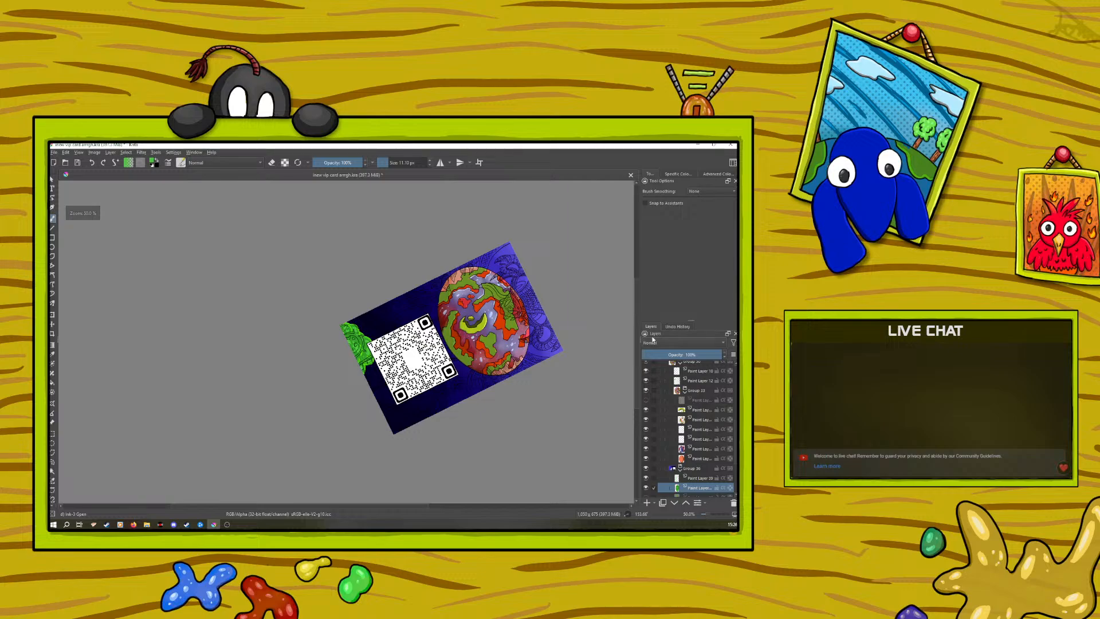
{"action": "left_click", "coordinate": [676, 354]}
{"action": "left_click_drag", "start_coordinate": [677, 354], "coordinate": [686, 355]}
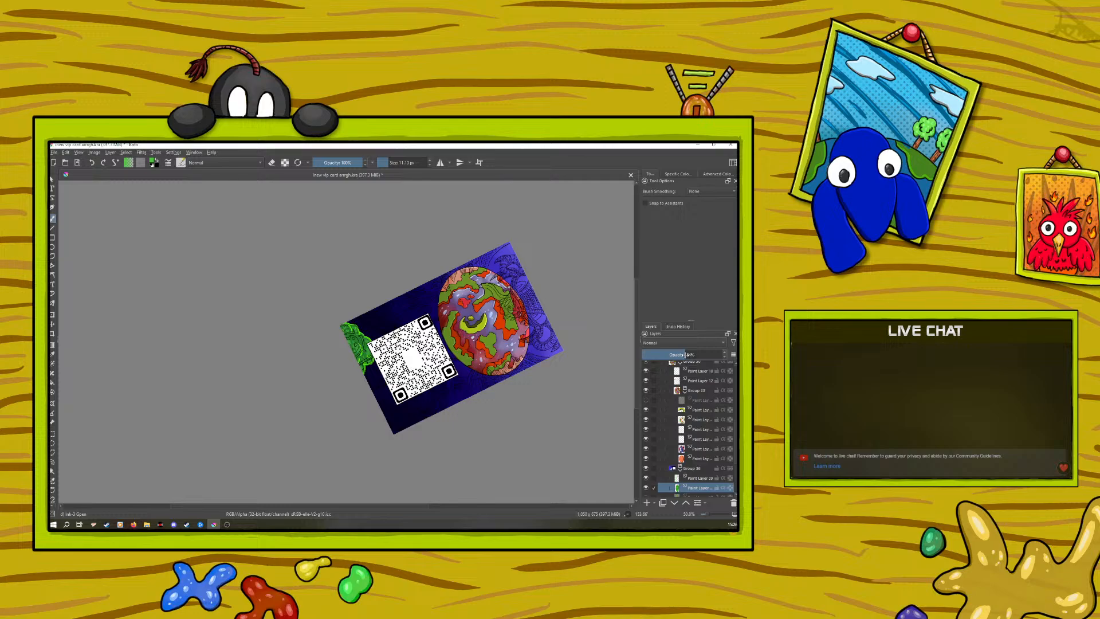
{"action": "left_click_drag", "start_coordinate": [707, 513], "coordinate": [715, 514]}
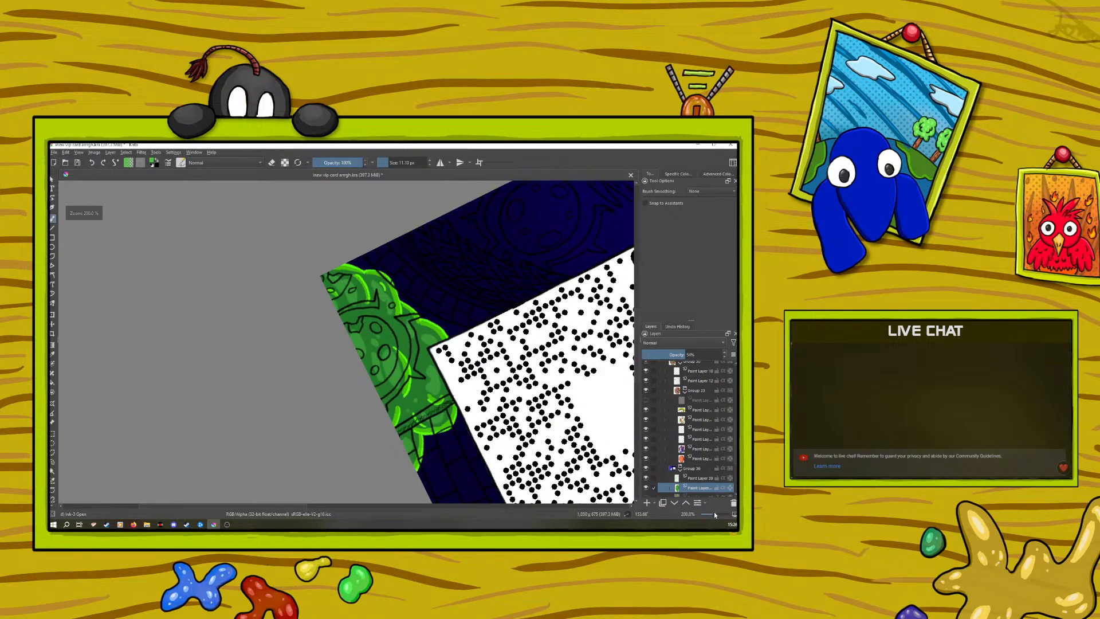
{"action": "left_click", "coordinate": [647, 488]}
{"action": "left_click", "coordinate": [647, 487]}
Add a paint layer beneath the green fill layer and change the painting colour to white
{"action": "left_click", "coordinate": [648, 503]}
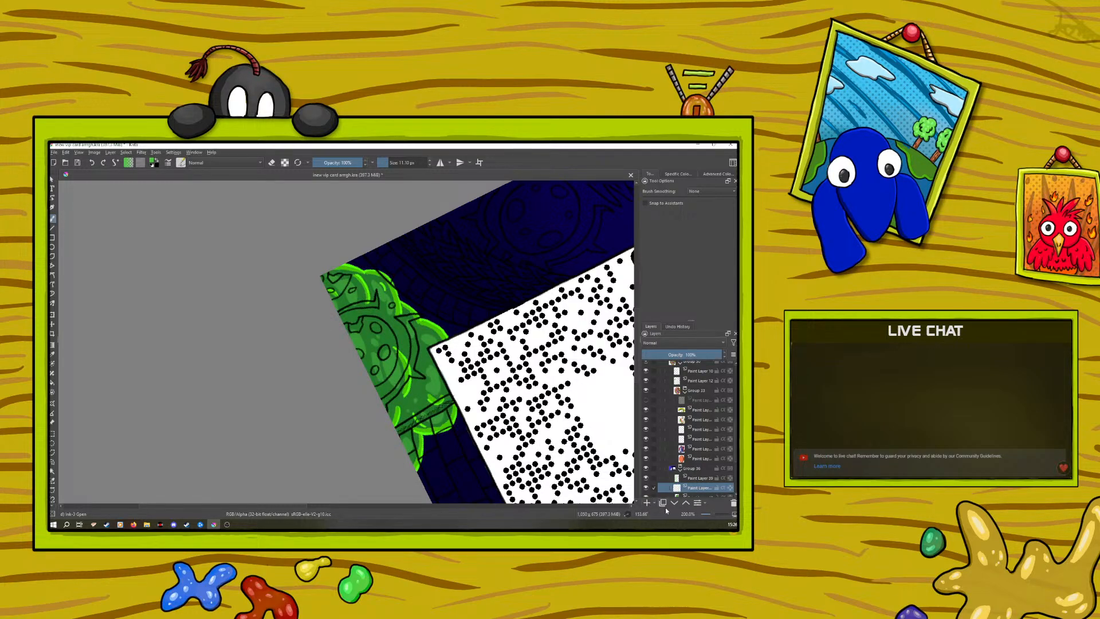
{"action": "left_click", "coordinate": [674, 503]}
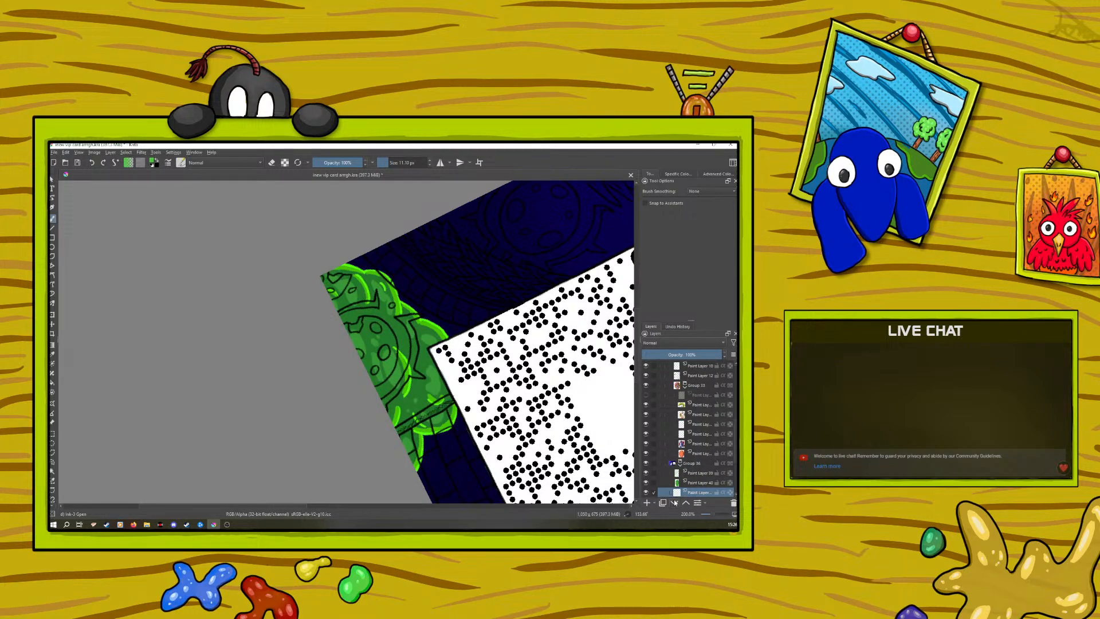
{"action": "right_click", "coordinate": [341, 380]}
{"action": "left_click", "coordinate": [345, 378]}
{"action": "left_click", "coordinate": [353, 364]}
{"action": "left_click", "coordinate": [339, 397]}
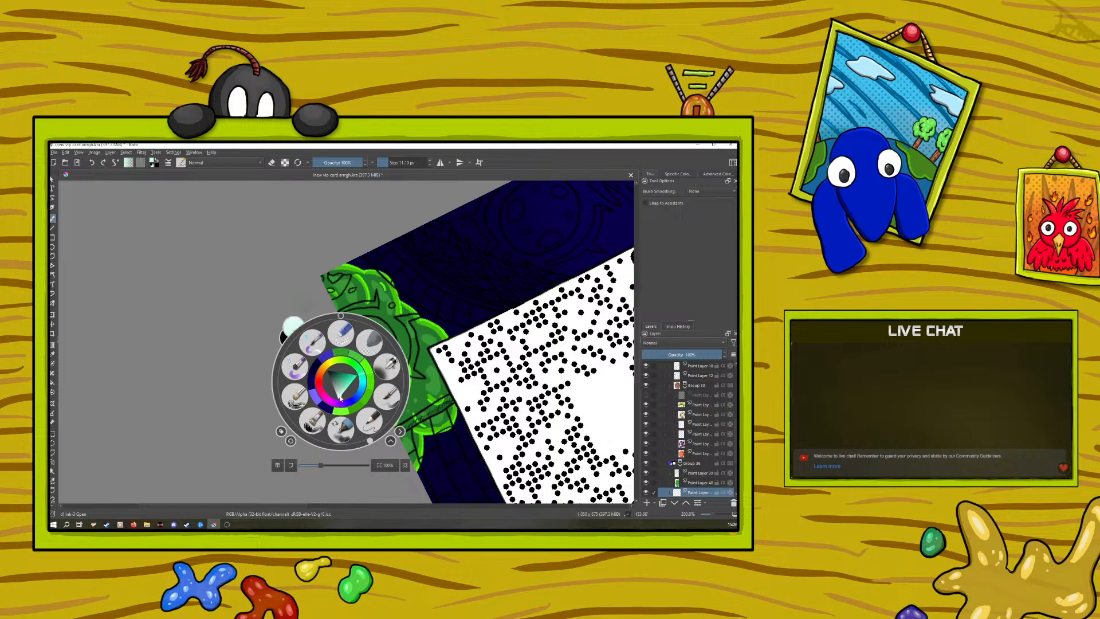
{"action": "left_click", "coordinate": [337, 402]}
{"action": "left_click", "coordinate": [312, 342]}
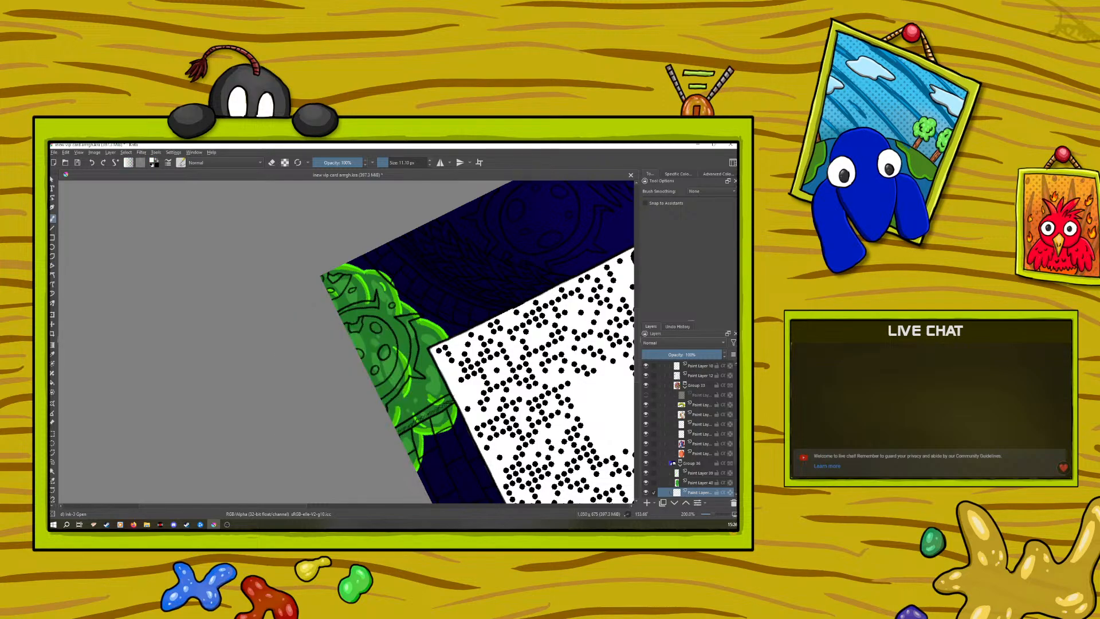
Choose the Stamp Sparkles brush preset and reduce its size to about 25 px
{"action": "left_click", "coordinate": [181, 163]}
{"action": "left_click", "coordinate": [293, 294]}
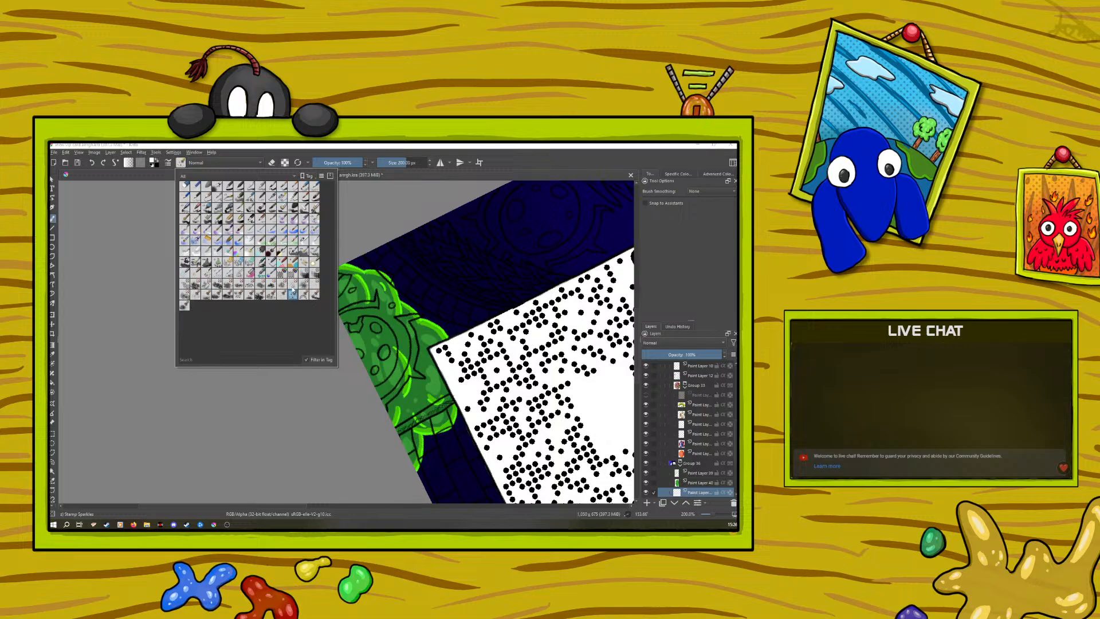
{"action": "right_click", "coordinate": [417, 405]}
{"action": "right_click", "coordinate": [417, 405]}
{"action": "left_click_drag", "start_coordinate": [400, 163], "coordinate": [390, 162]}
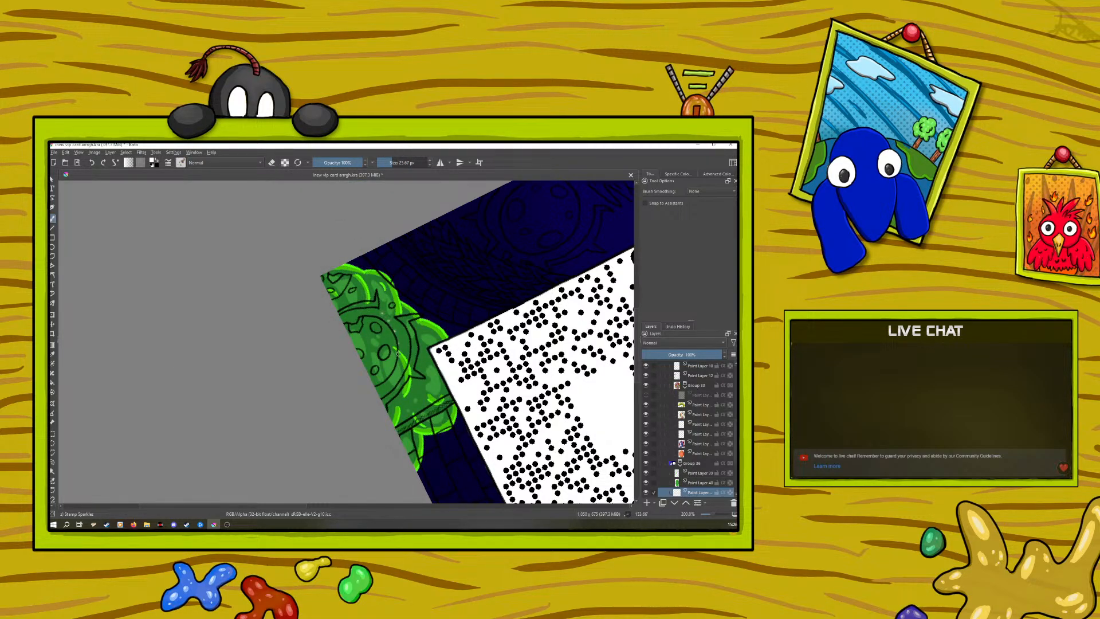
Enlarge the sparkle brush and stamp white sparkles across the green shape at the card's corner
{"action": "left_click_drag", "start_coordinate": [391, 163], "coordinate": [397, 162]}
{"action": "left_click", "coordinate": [386, 336]}
{"action": "left_click", "coordinate": [427, 359]}
{"action": "left_click", "coordinate": [429, 374]}
{"action": "left_click", "coordinate": [417, 398]}
{"action": "left_click", "coordinate": [406, 433]}
{"action": "left_click", "coordinate": [371, 281]}
{"action": "left_click", "coordinate": [355, 296]}
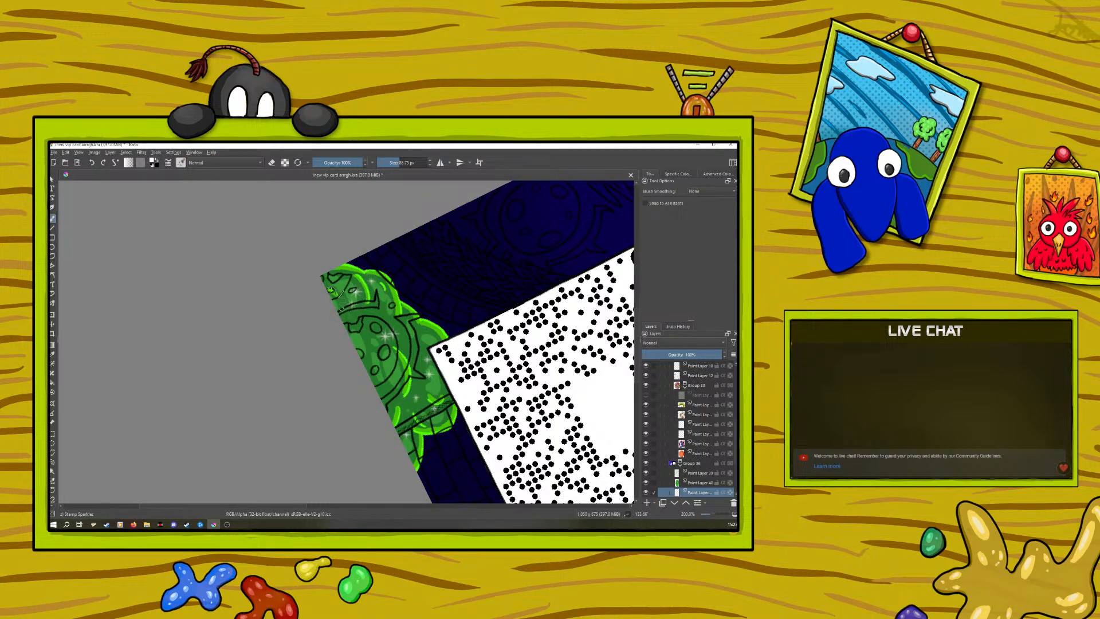
{"action": "left_click", "coordinate": [391, 313]}
Change the painting colour to yellow-green and stamp more sparkles over the corner shape
{"action": "right_click", "coordinate": [402, 380]}
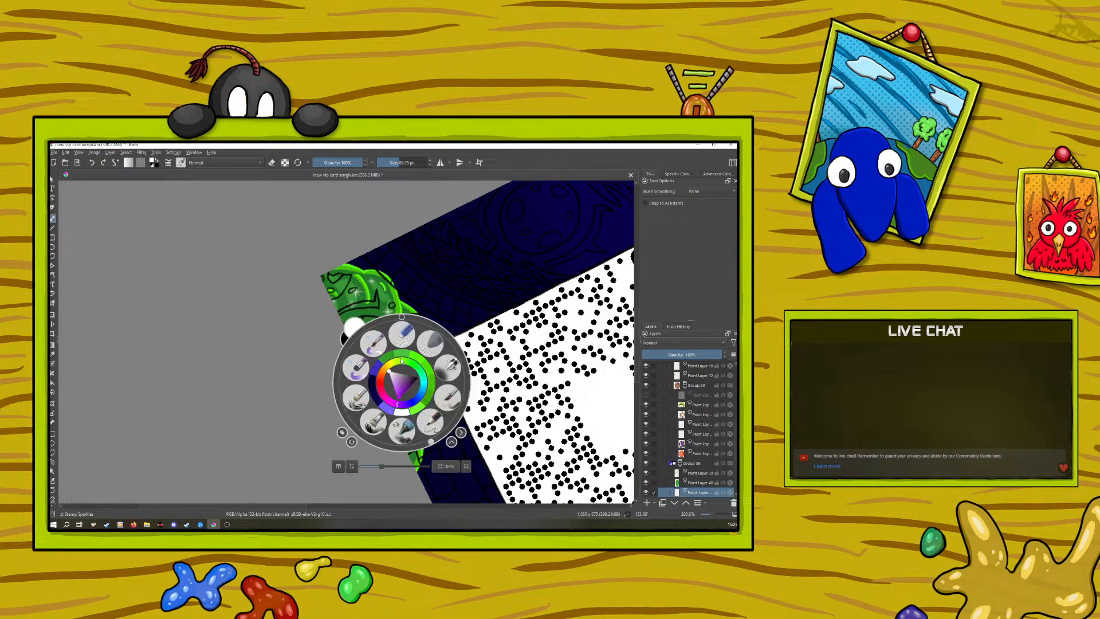
{"action": "left_click_drag", "start_coordinate": [381, 373], "coordinate": [411, 359]}
{"action": "left_click", "coordinate": [418, 389]}
{"action": "left_click", "coordinate": [363, 298]}
{"action": "left_click", "coordinate": [413, 346]}
{"action": "left_click", "coordinate": [426, 340]}
{"action": "left_click", "coordinate": [443, 376]}
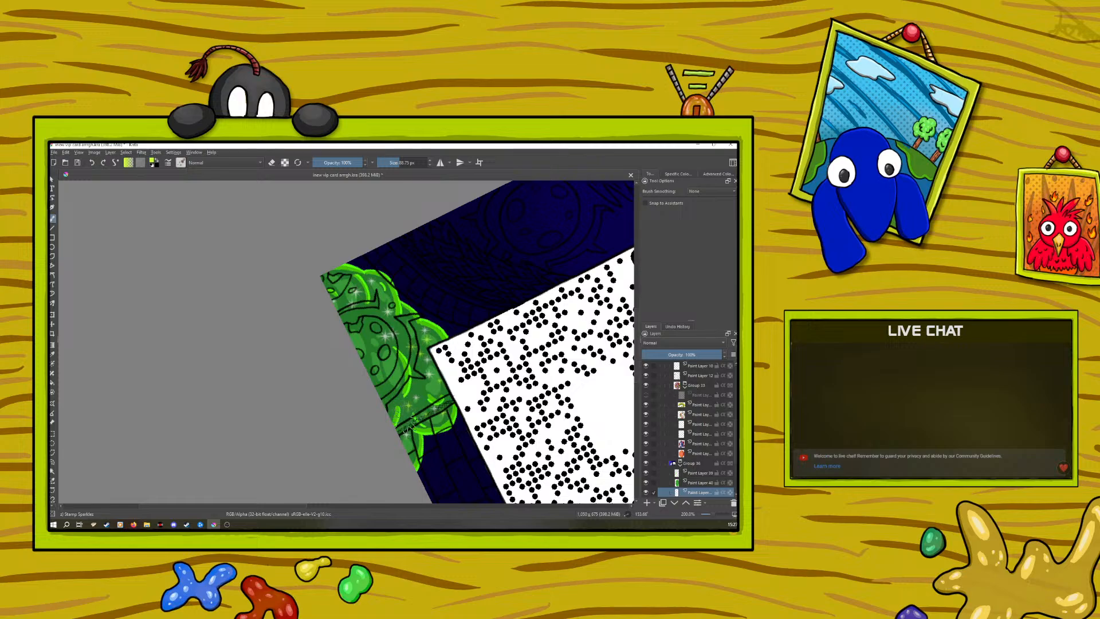
Choose the Blender Basic brush preset and try blending the sparkles on the green corner shape
{"action": "scroll", "coordinate": [709, 516], "scroll_direction": "down", "scroll_amount": 3}
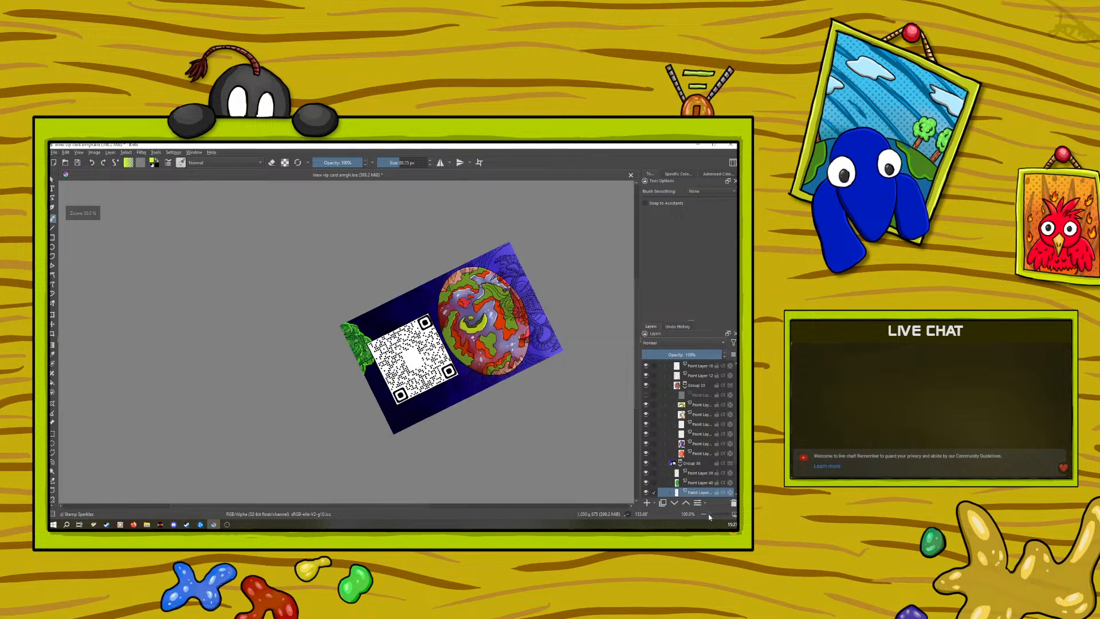
{"action": "scroll", "coordinate": [710, 514], "scroll_direction": "up", "scroll_amount": 3}
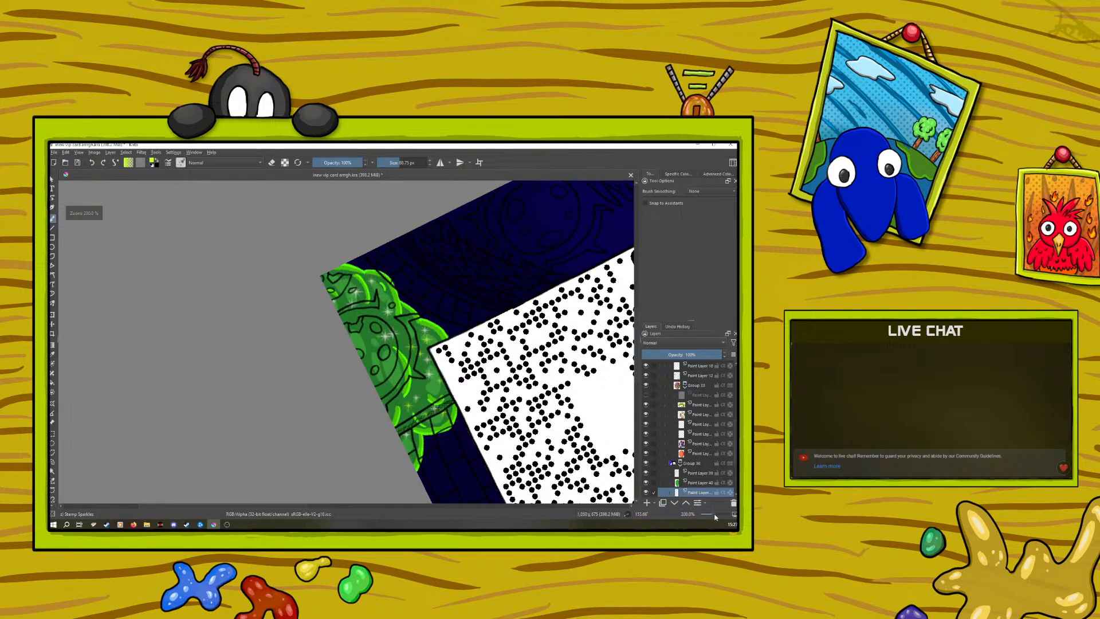
{"action": "left_click", "coordinate": [180, 162]}
{"action": "left_click", "coordinate": [293, 294]}
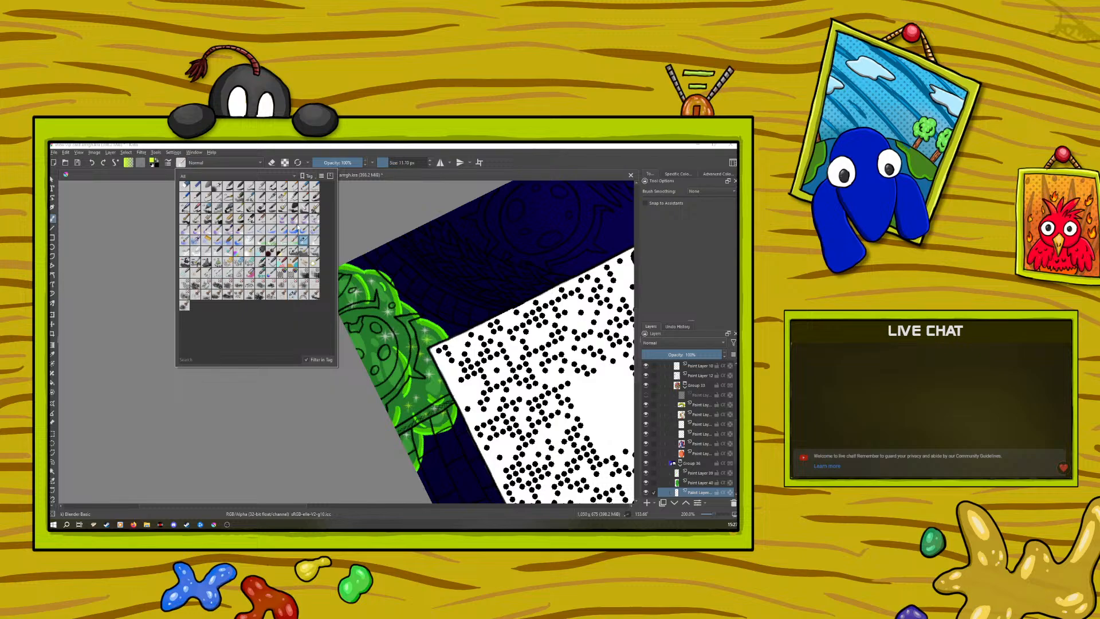
{"action": "right_click", "coordinate": [430, 407]}
{"action": "left_click", "coordinate": [348, 291]}
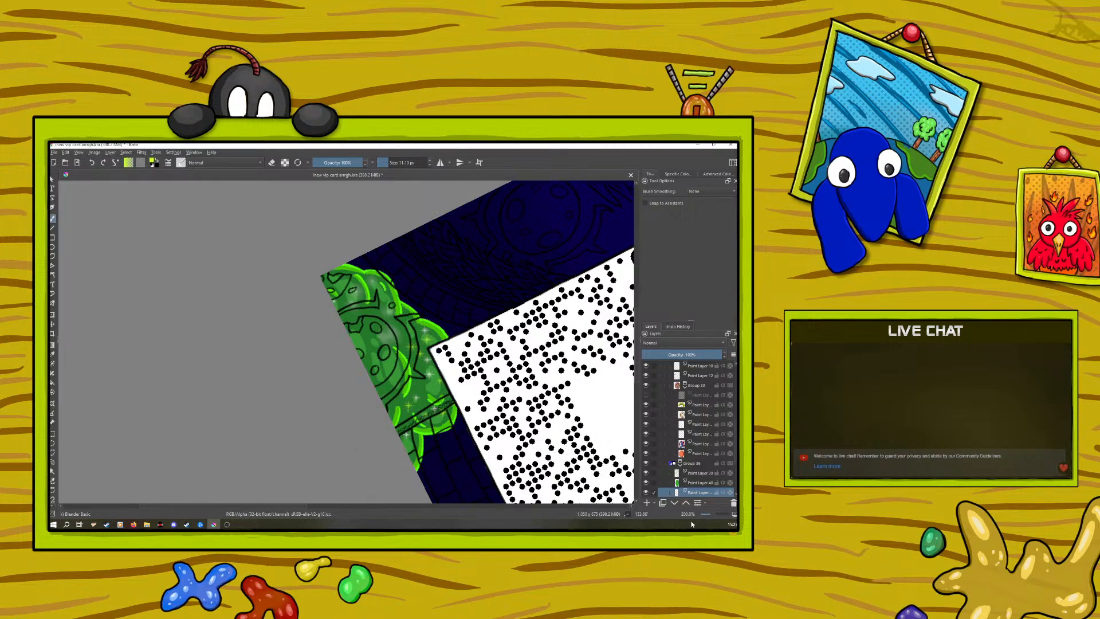
Choose the Distort Move brush preset, adjust its size and try distorting the sparkles on the green corner shape
{"action": "left_click_drag", "start_coordinate": [710, 514], "coordinate": [711, 518]}
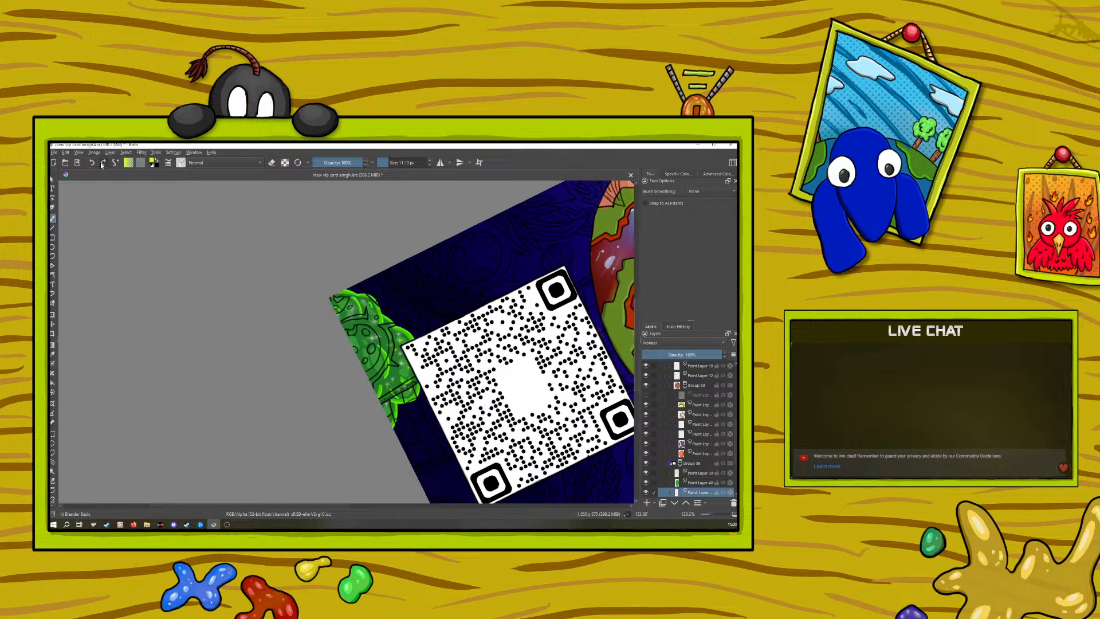
{"action": "left_click", "coordinate": [181, 162]}
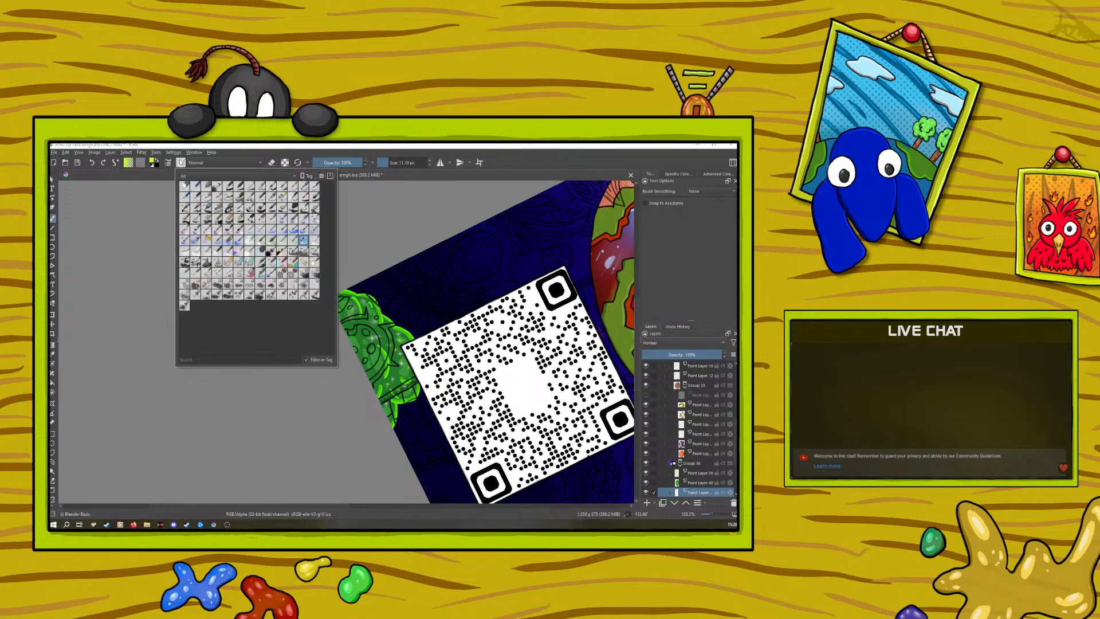
{"action": "left_click", "coordinate": [184, 272]}
{"action": "right_click", "coordinate": [416, 344]}
{"action": "right_click", "coordinate": [410, 343]}
{"action": "left_click", "coordinate": [394, 162]}
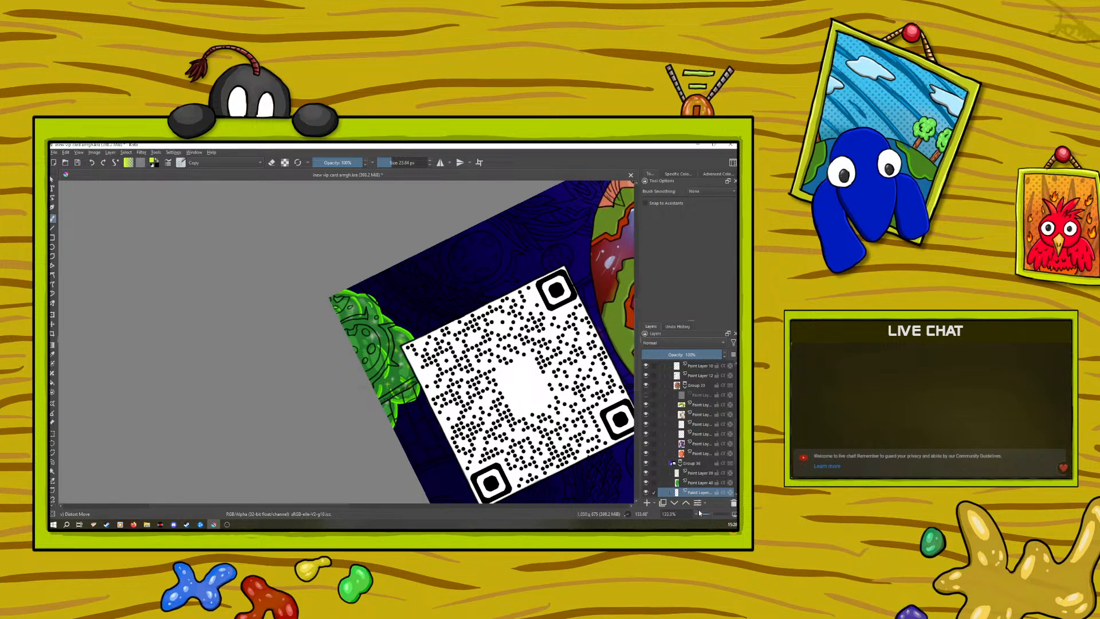
{"action": "scroll", "coordinate": [711, 513], "scroll_direction": "down", "scroll_amount": 2}
{"action": "scroll", "coordinate": [712, 514], "scroll_direction": "up", "scroll_amount": 1}
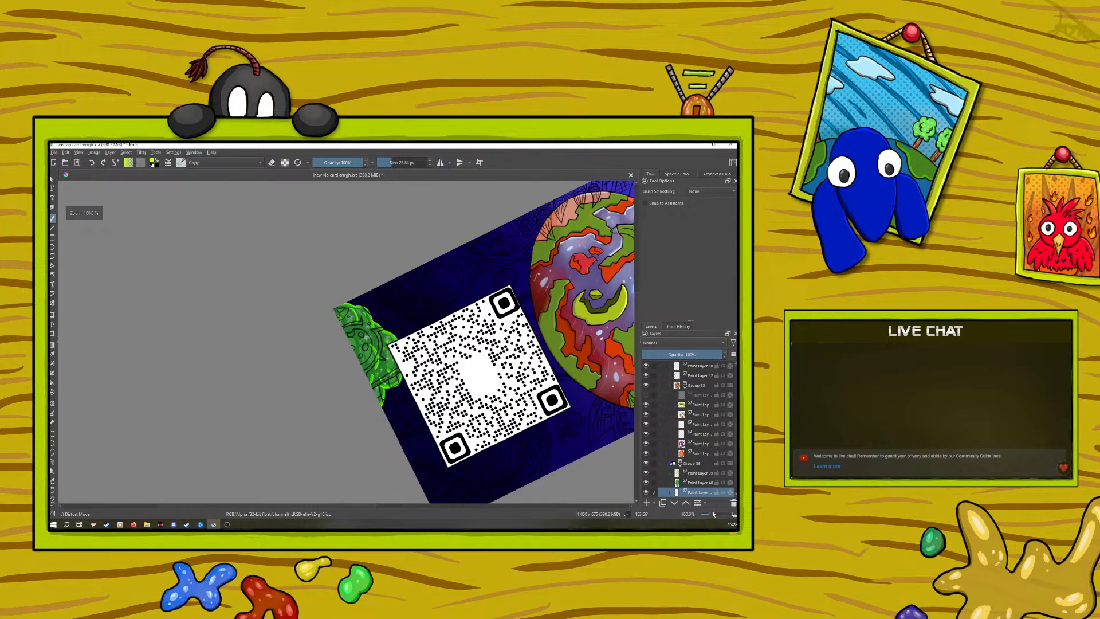
{"action": "right_click", "coordinate": [280, 383]}
{"action": "left_click_drag", "start_coordinate": [308, 442], "coordinate": [317, 371]}
{"action": "right_click", "coordinate": [317, 371]}
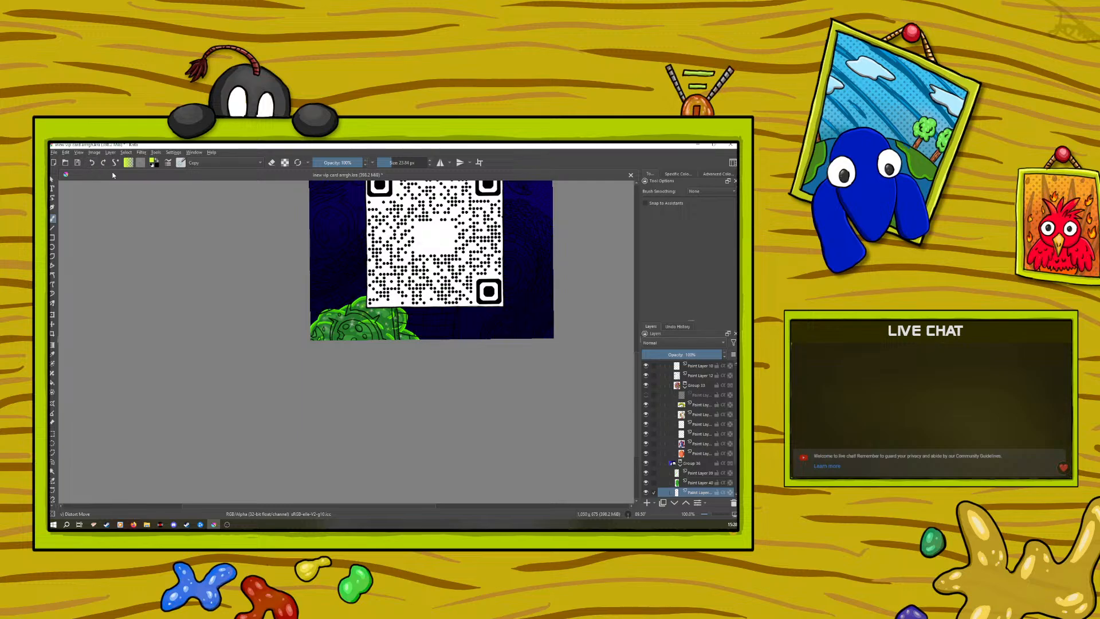
{"action": "key", "text": "e"}
{"action": "key", "text": "e"}
Choose the Ink-3 Gpen brush preset and speckle the green corner shape with yellow-green and pale yellow dots
{"action": "left_click", "coordinate": [181, 164]}
{"action": "left_click", "coordinate": [281, 197]}
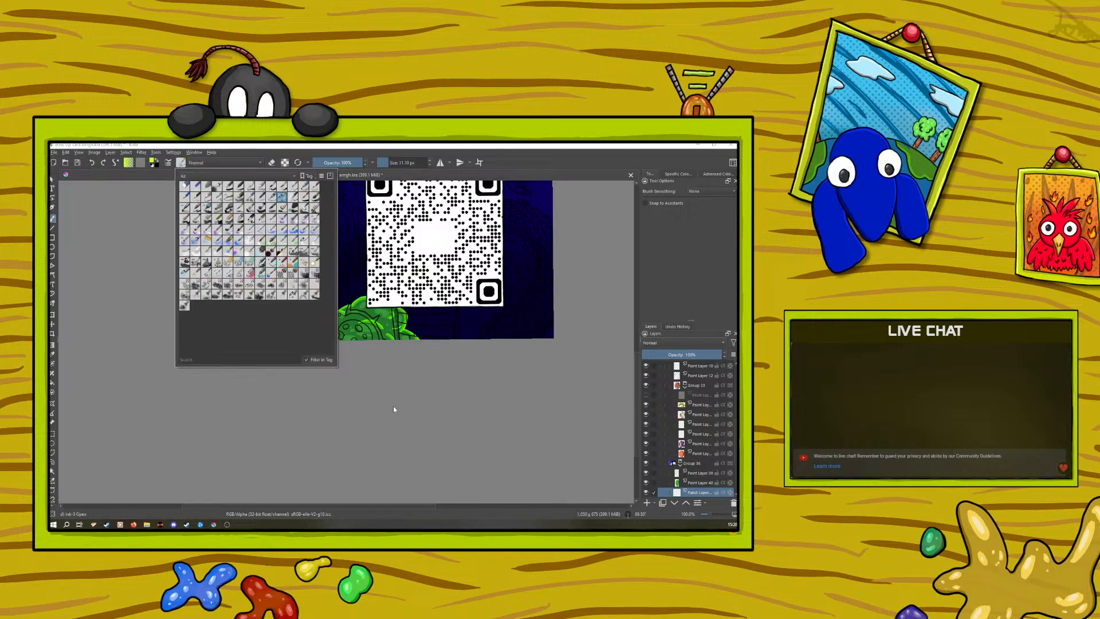
{"action": "right_click", "coordinate": [393, 406]}
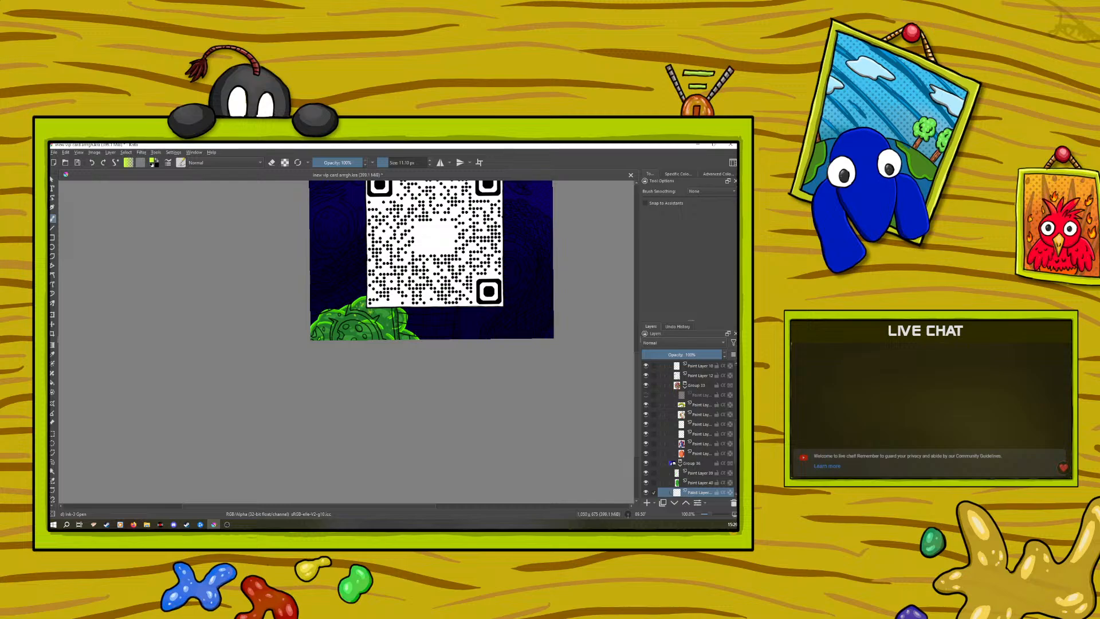
{"action": "key", "text": "e"}
{"action": "key", "text": "e"}
{"action": "right_click", "coordinate": [319, 359]}
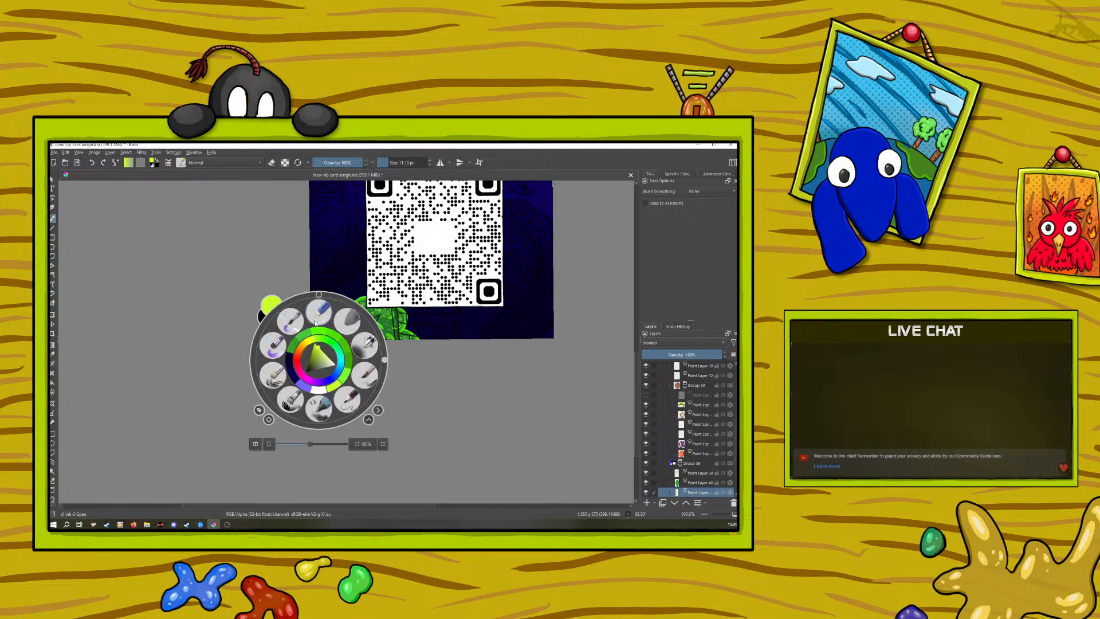
{"action": "left_click", "coordinate": [292, 305]}
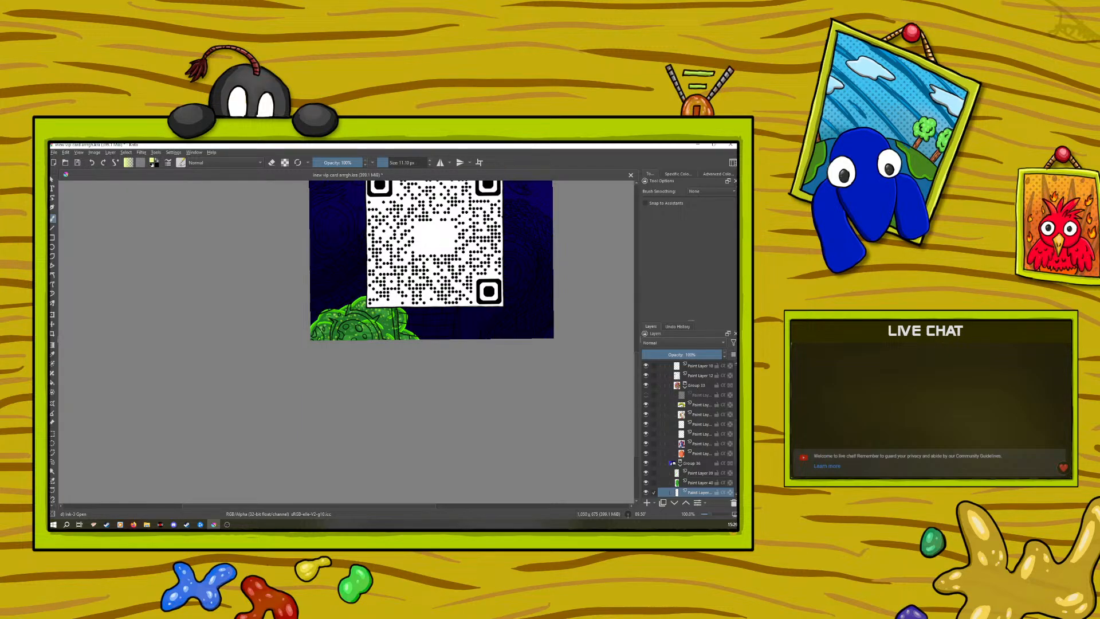
Compare the card with the dot layer and the full green artwork layer beneath it shown and hidden
{"action": "left_click_drag", "start_coordinate": [709, 510], "coordinate": [710, 510]}
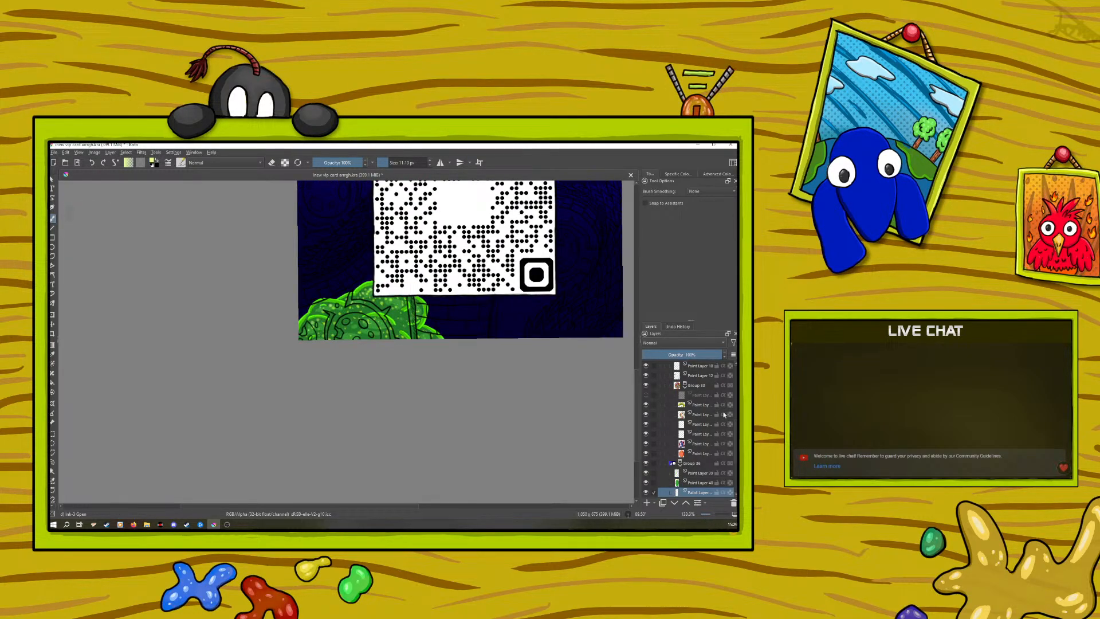
{"action": "scroll", "coordinate": [661, 433], "scroll_direction": "down", "scroll_amount": 2}
{"action": "left_click", "coordinate": [645, 453]}
{"action": "left_click", "coordinate": [645, 453]}
{"action": "left_click", "coordinate": [645, 454]}
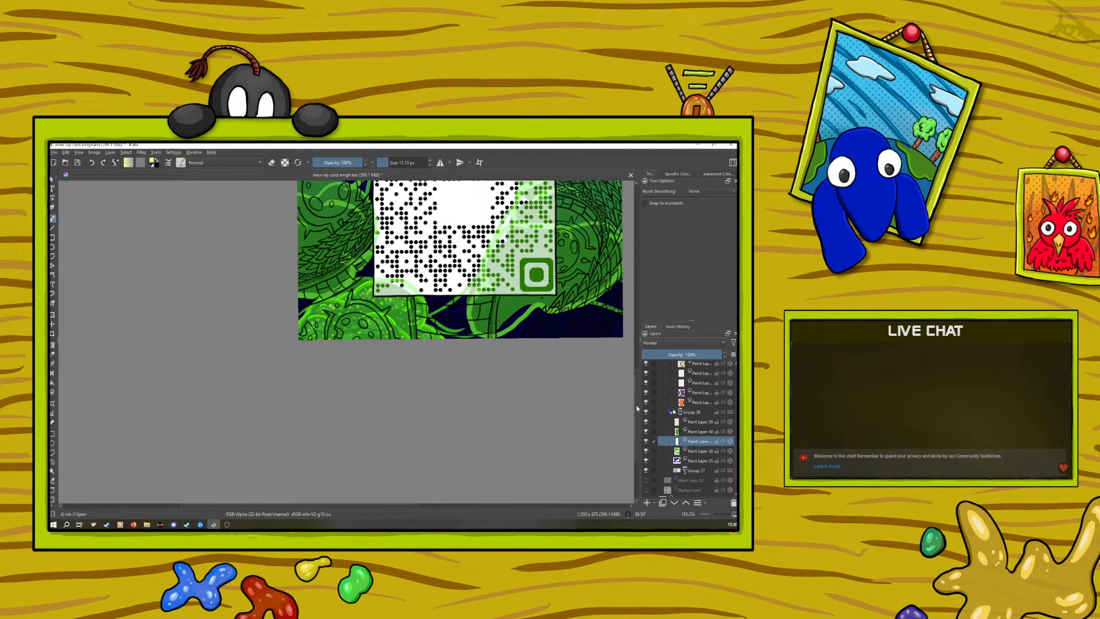
{"action": "scroll", "coordinate": [637, 367], "scroll_direction": "up", "scroll_amount": 5}
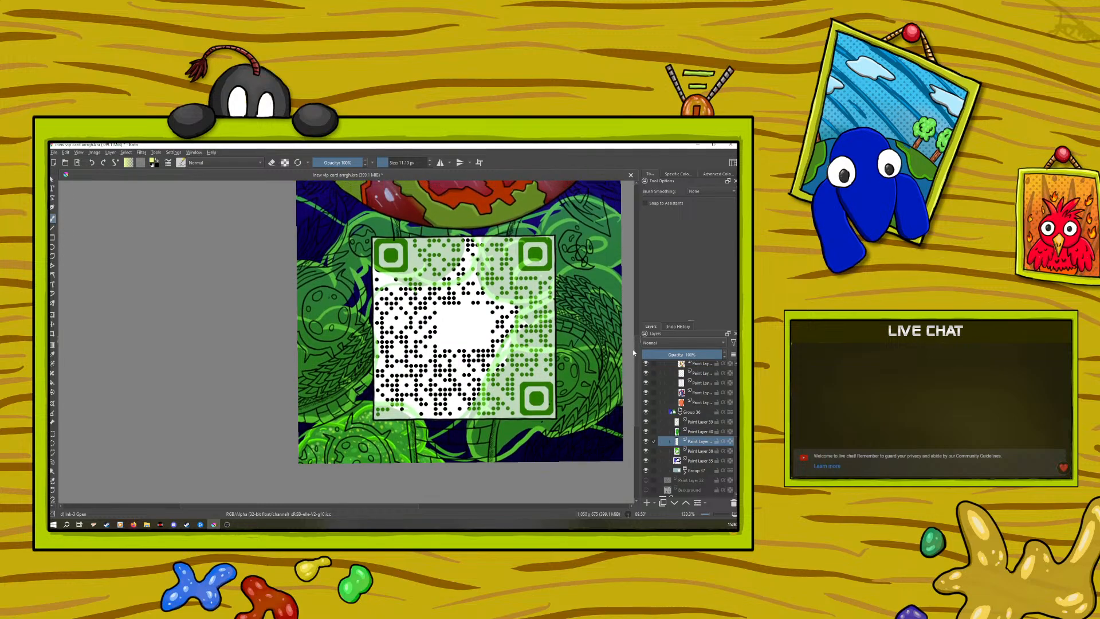
{"action": "scroll", "coordinate": [631, 344], "scroll_direction": "down", "scroll_amount": 1}
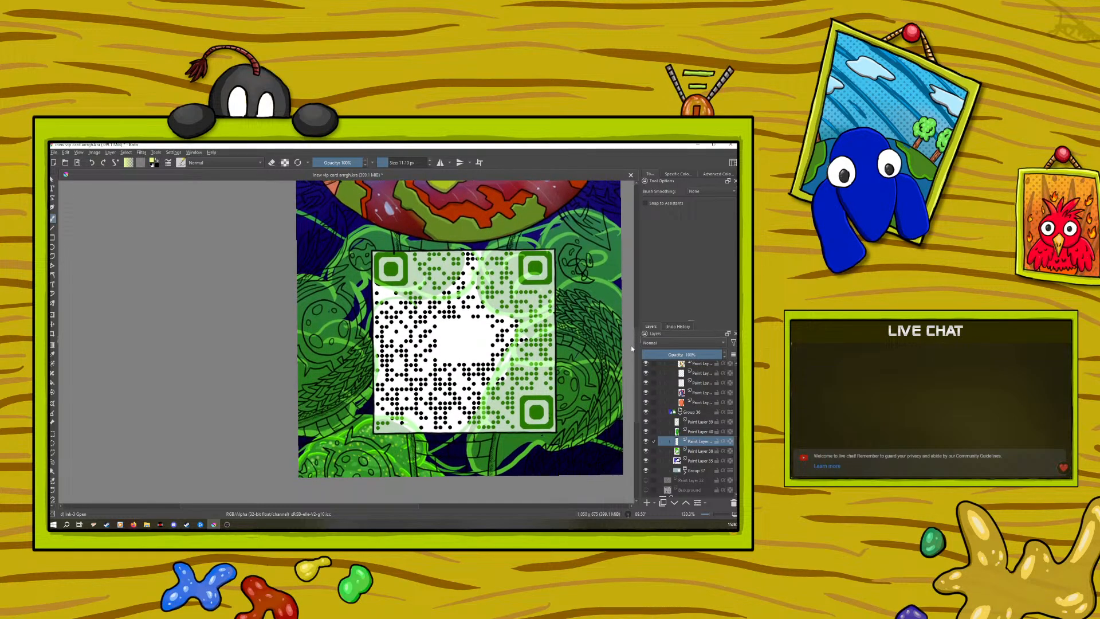
{"action": "left_click", "coordinate": [646, 441]}
{"action": "left_click", "coordinate": [646, 442]}
{"action": "left_click", "coordinate": [647, 451]}
{"action": "left_click", "coordinate": [647, 452]}
{"action": "left_click", "coordinate": [647, 452]}
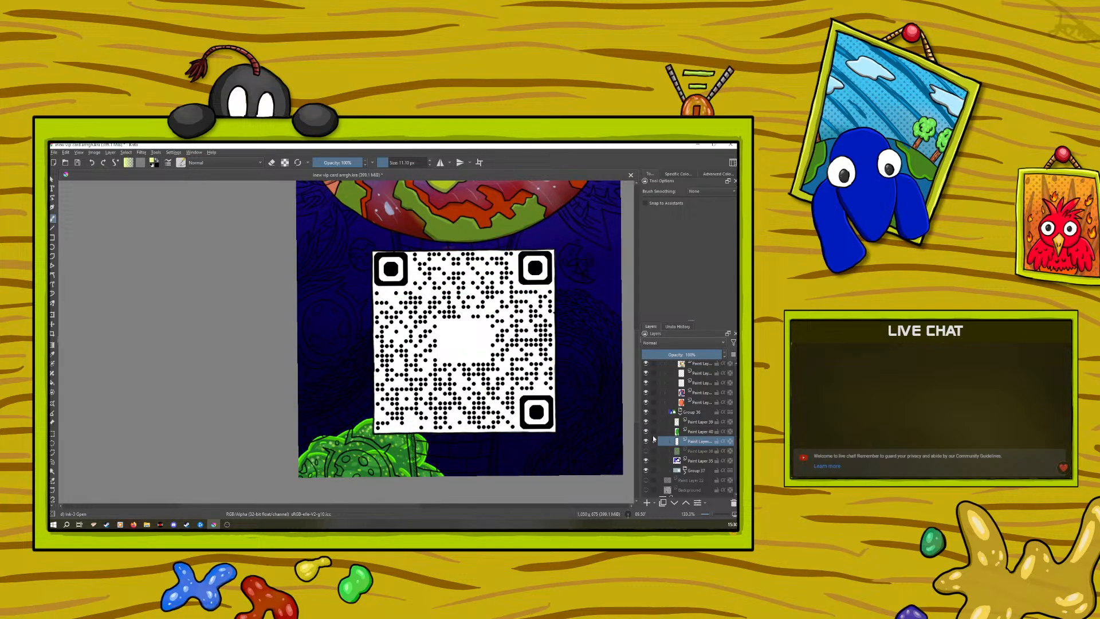
Sample the bright green, show the green artwork layer as a guide and trace the neighbouring shape's outlines on Paint Layer 39
{"action": "left_click", "coordinate": [52, 352]}
{"action": "left_click", "coordinate": [344, 433]}
{"action": "key", "text": "b"}
{"action": "left_click", "coordinate": [693, 422]}
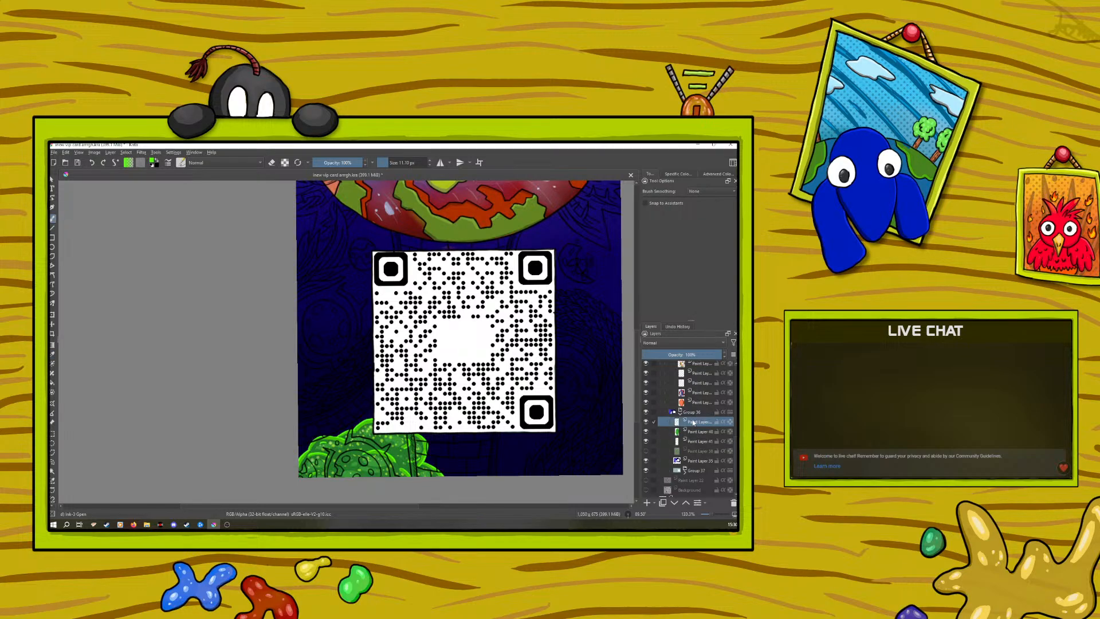
{"action": "left_click", "coordinate": [646, 451]}
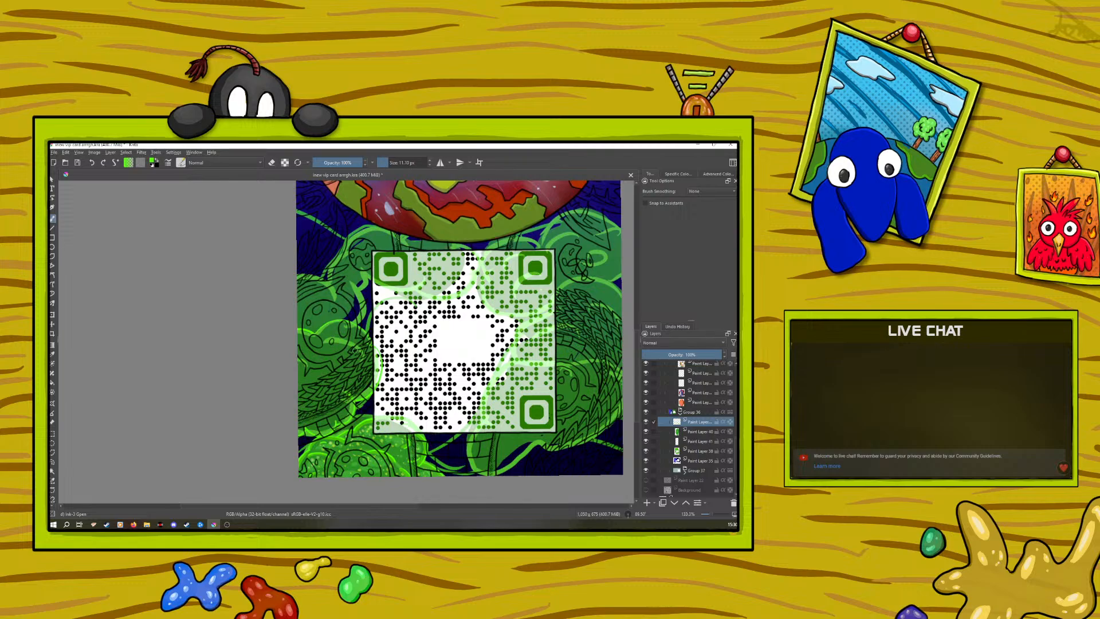
{"action": "mouse_move", "coordinate": [348, 343]}
{"action": "left_mouse_down"}
{"action": "mouse_move", "coordinate": [358, 347]}
{"action": "mouse_move", "coordinate": [331, 360]}
{"action": "left_mouse_up"}
{"action": "left_click_drag", "start_coordinate": [329, 410], "coordinate": [309, 402]}
{"action": "left_click_drag", "start_coordinate": [319, 405], "coordinate": [330, 414]}
Resample the outline green and erase the stray green patch above the dotted corner shape
{"action": "left_click", "coordinate": [53, 355]}
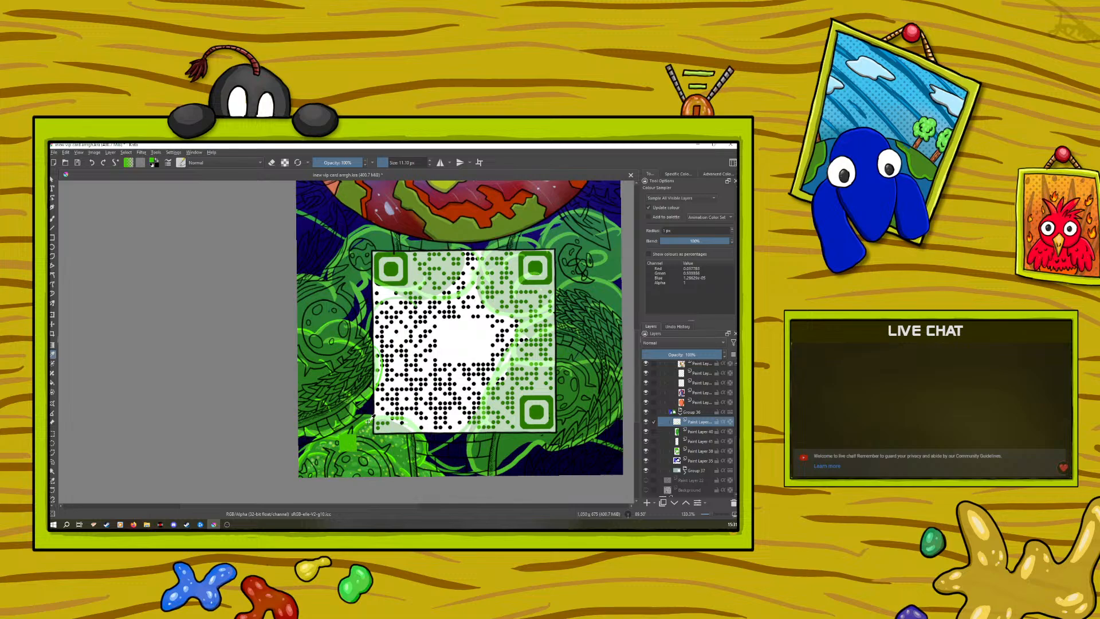
{"action": "left_click", "coordinate": [53, 221]}
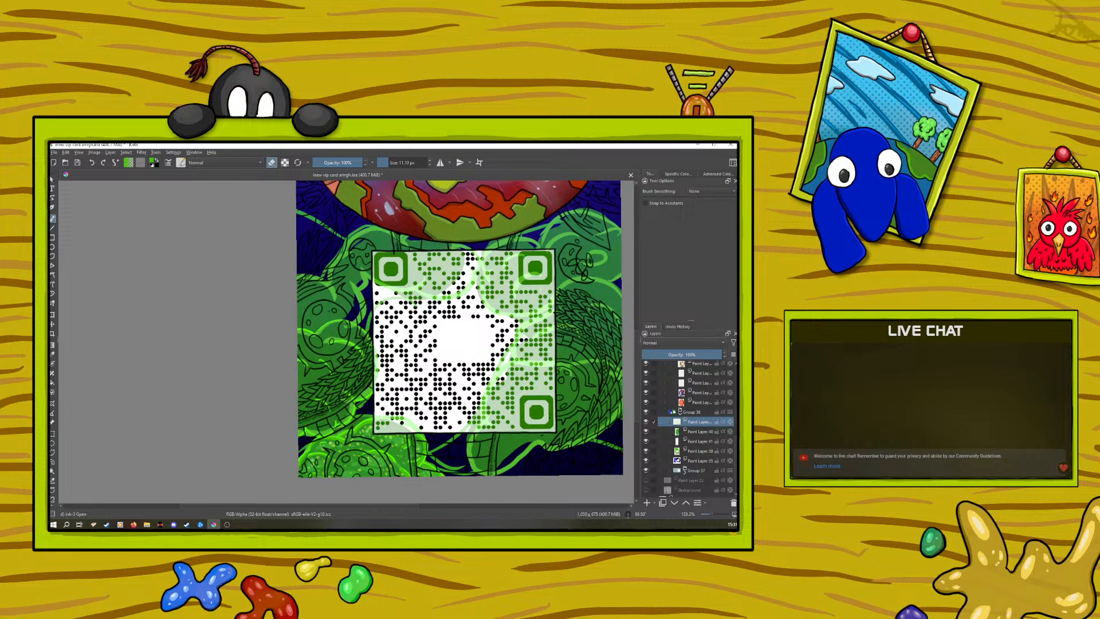
{"action": "left_click", "coordinate": [271, 162]}
{"action": "left_click", "coordinate": [713, 516]}
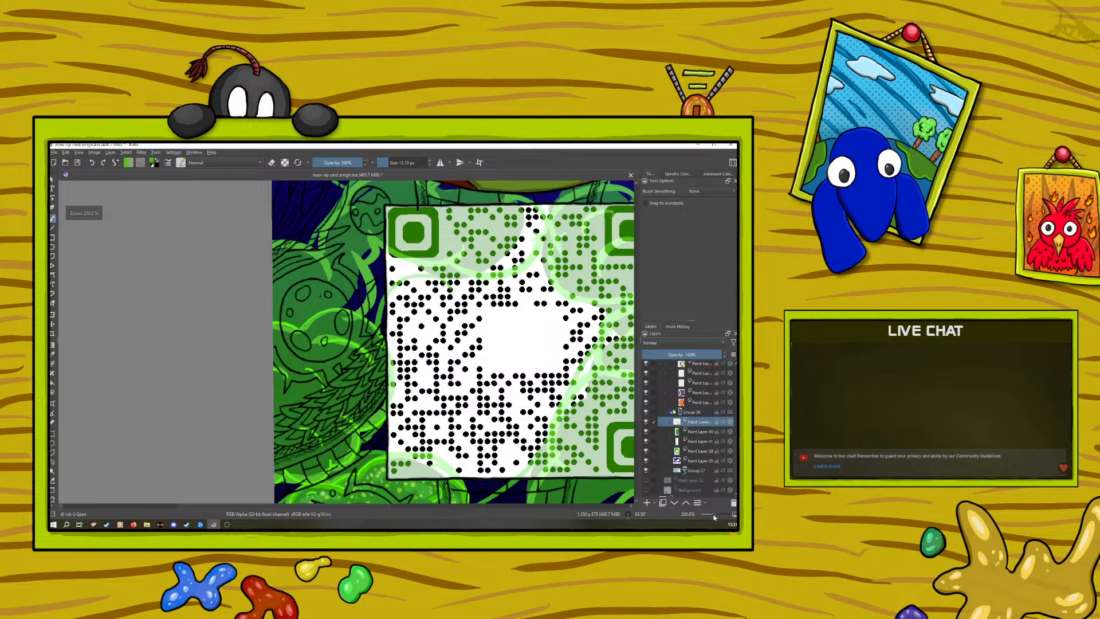
Check the new outlines by toggling the visibility of the green artwork, fill and outline layers
{"action": "left_click", "coordinate": [647, 451]}
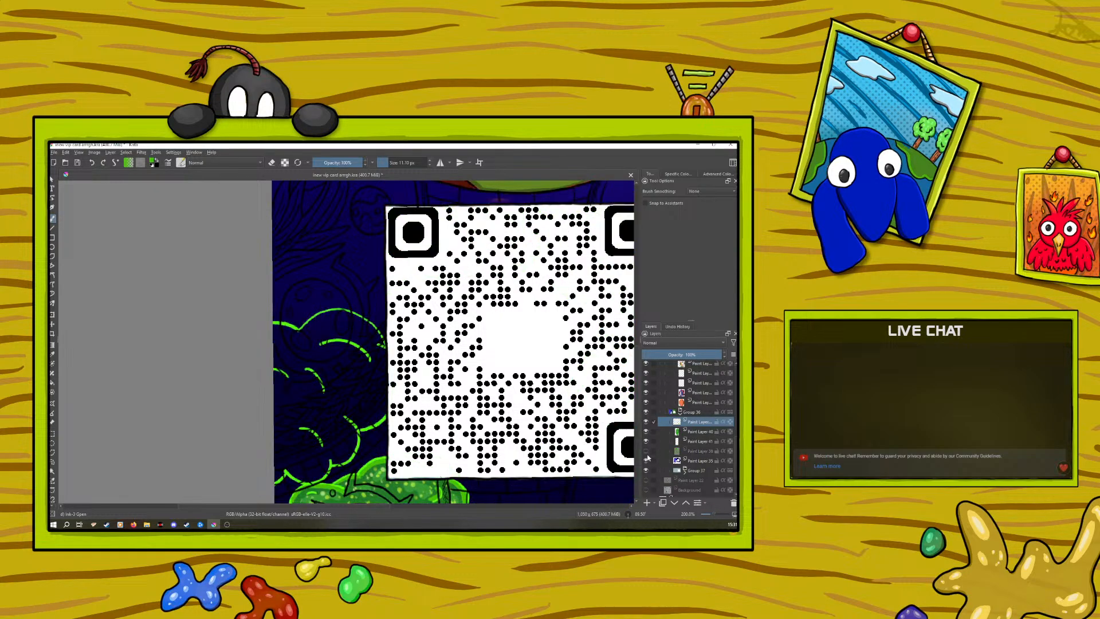
{"action": "left_click", "coordinate": [647, 452]}
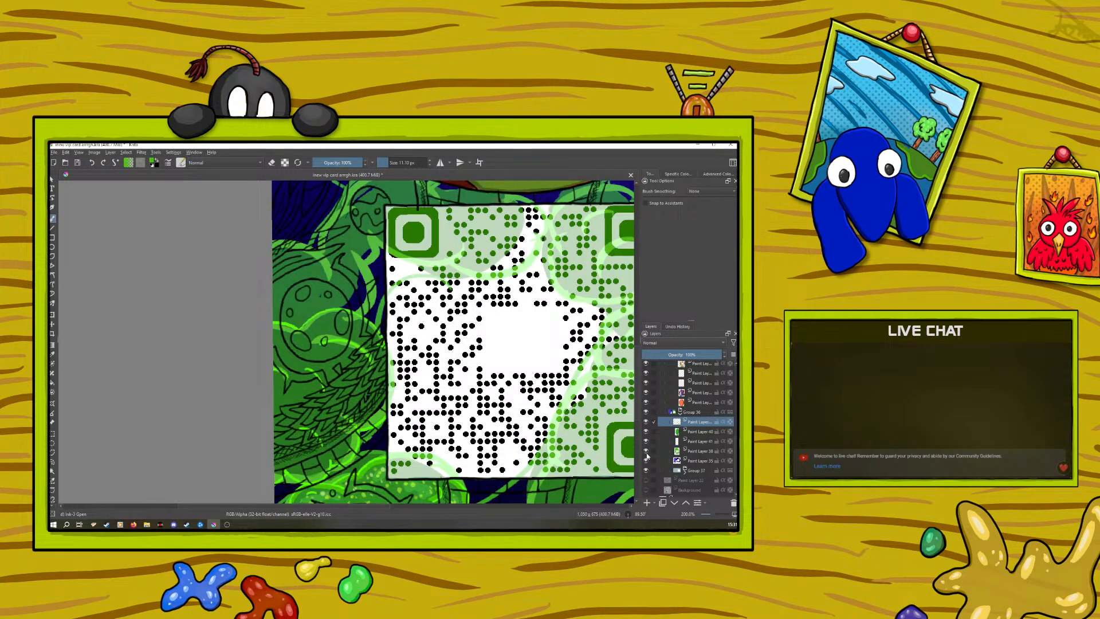
{"action": "left_click", "coordinate": [647, 453]}
{"action": "left_click", "coordinate": [646, 452]}
{"action": "left_click", "coordinate": [646, 432]}
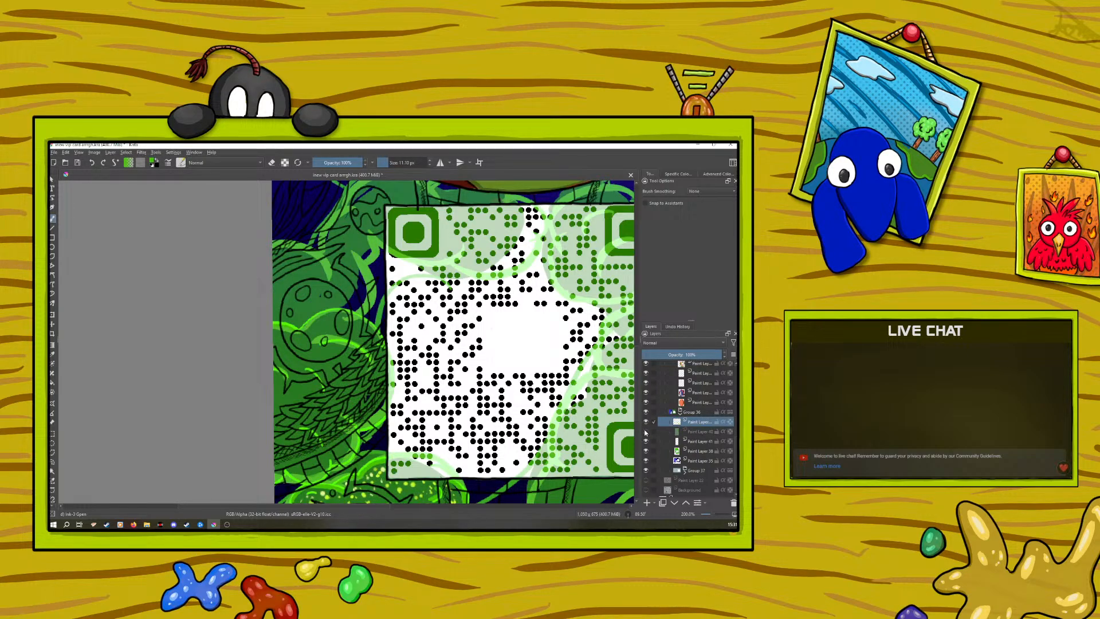
{"action": "left_click", "coordinate": [645, 424]}
{"action": "left_click", "coordinate": [646, 424]}
{"action": "left_click", "coordinate": [645, 424]}
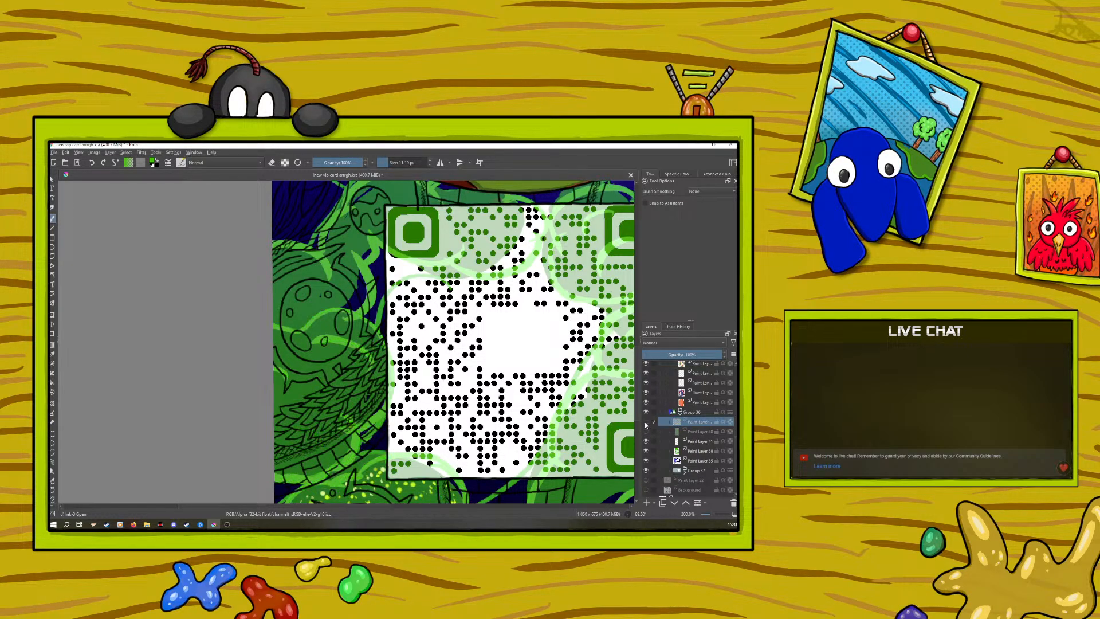
{"action": "left_click", "coordinate": [645, 424]}
{"action": "left_click", "coordinate": [647, 431]}
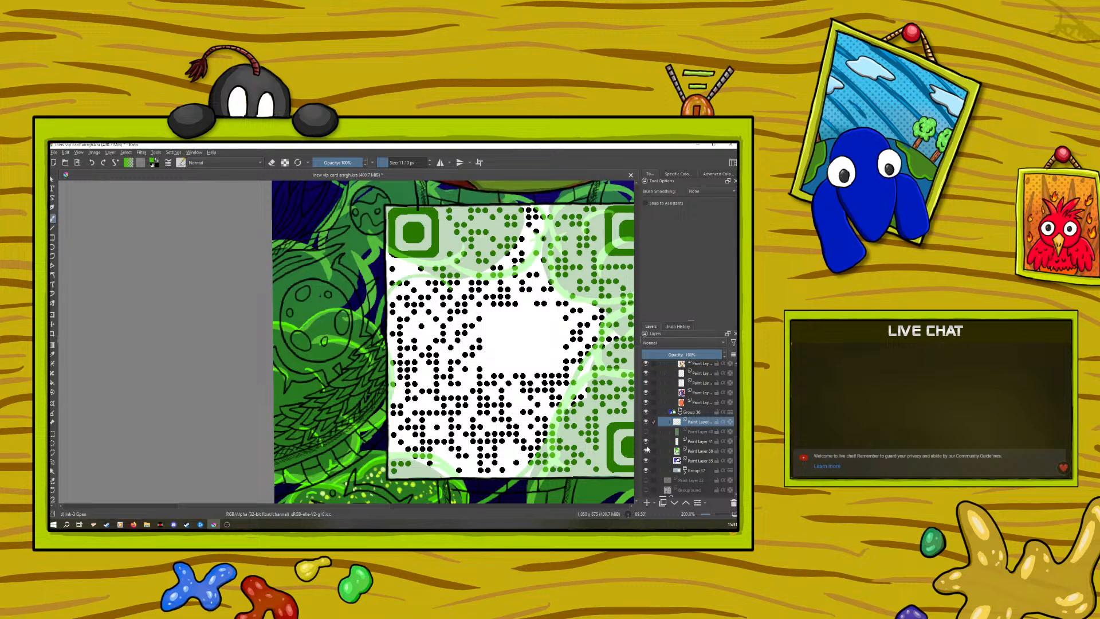
Keep the full green artwork layer visible as a tracing guide and lower its opacity to 11%
{"action": "left_click", "coordinate": [645, 451]}
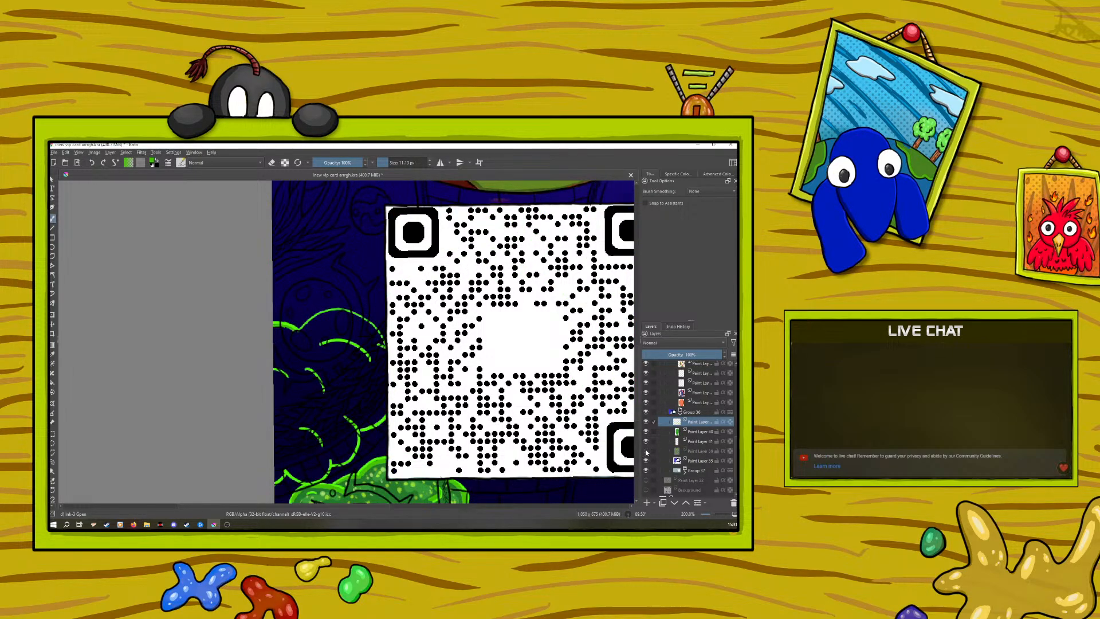
{"action": "left_click", "coordinate": [645, 451]}
{"action": "left_click", "coordinate": [696, 451]}
{"action": "left_click_drag", "start_coordinate": [683, 355], "coordinate": [650, 353]}
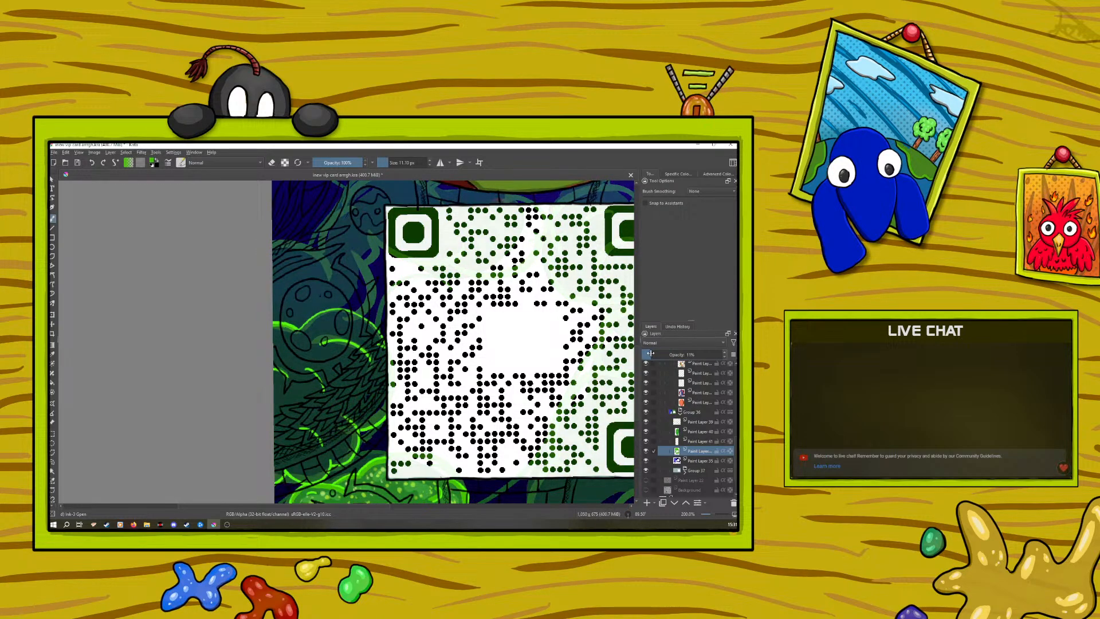
Select Paint Layer 39, compare it by toggling its visibility and continue the bright green outlines of the shape beside the QR code
{"action": "left_click", "coordinate": [691, 424]}
{"action": "left_click", "coordinate": [648, 421]}
{"action": "left_click", "coordinate": [648, 421]}
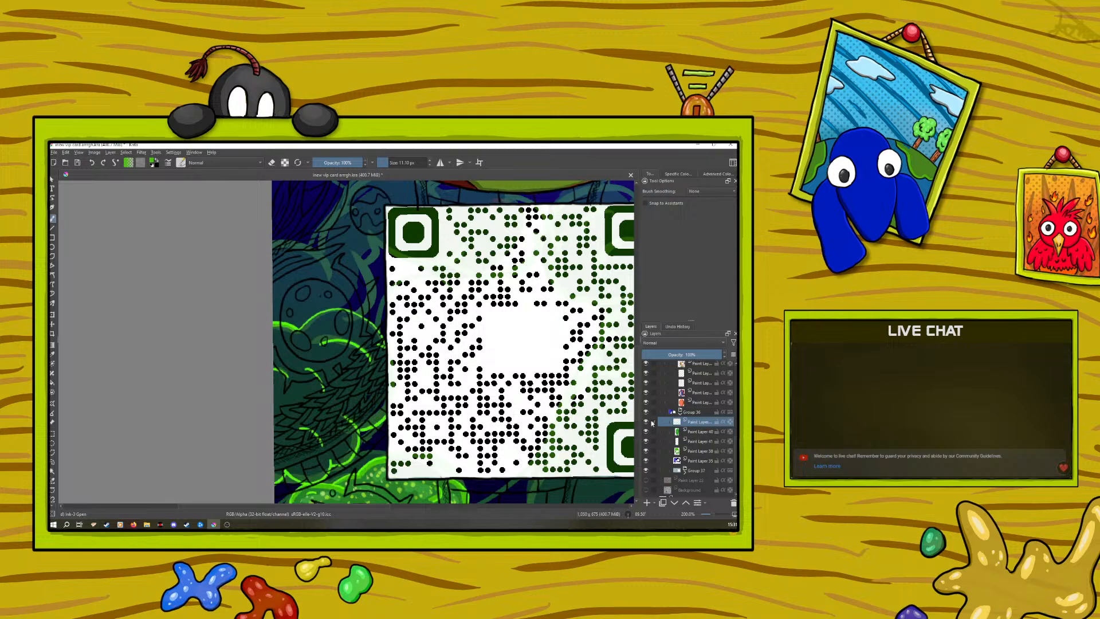
{"action": "right_click", "coordinate": [244, 357]}
{"action": "left_click_drag", "start_coordinate": [244, 292], "coordinate": [308, 374]}
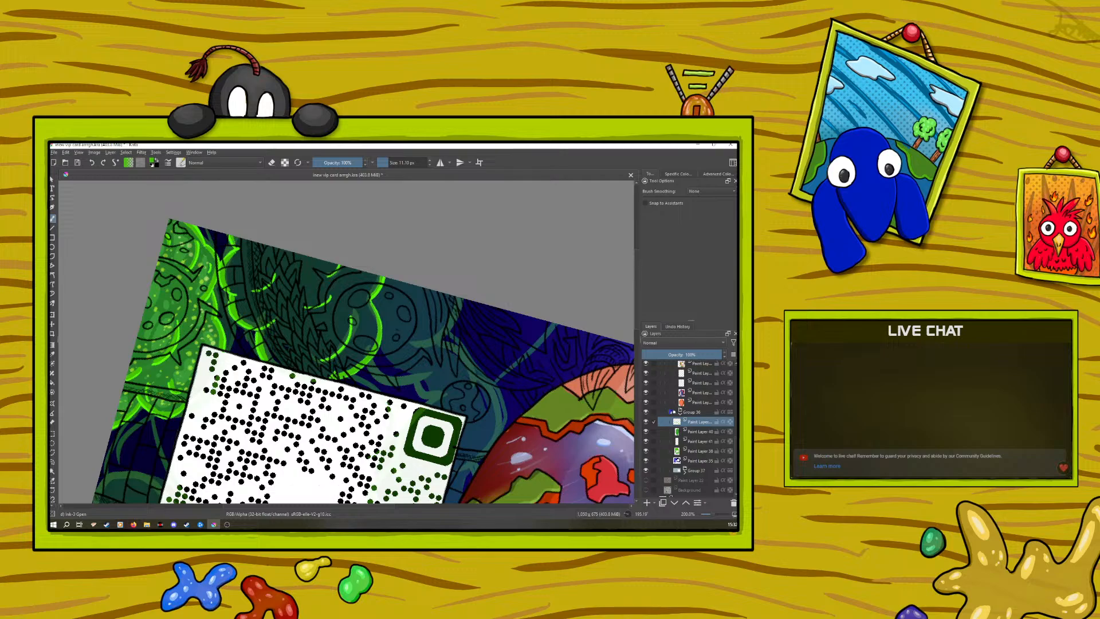
{"action": "right_click", "coordinate": [252, 308]}
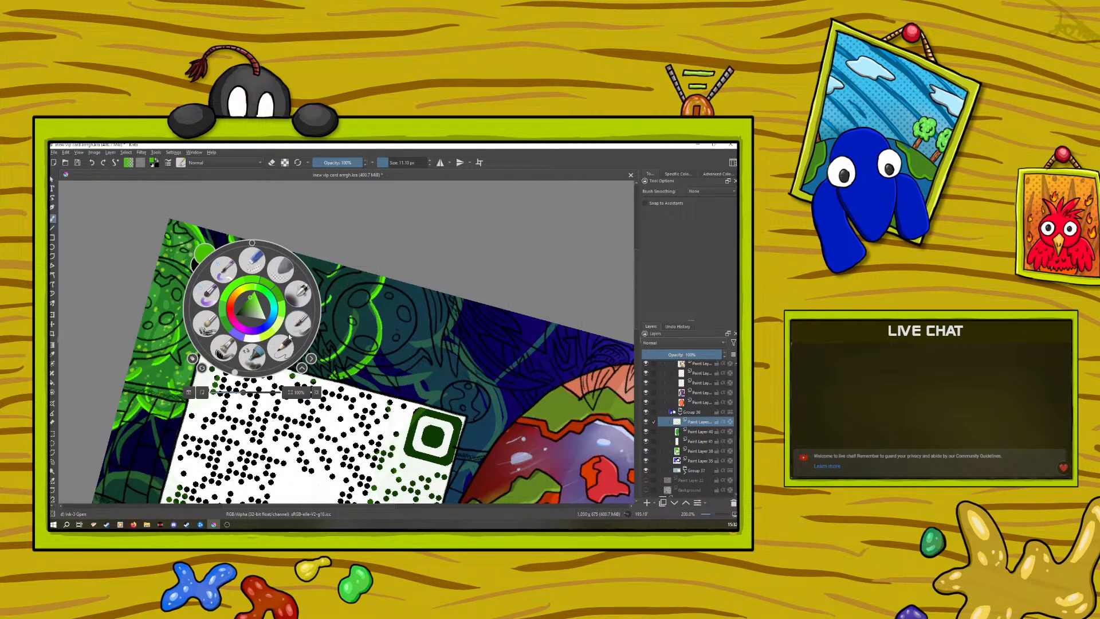
{"action": "left_click_drag", "start_coordinate": [235, 372], "coordinate": [296, 356]}
{"action": "left_click", "coordinate": [340, 338]}
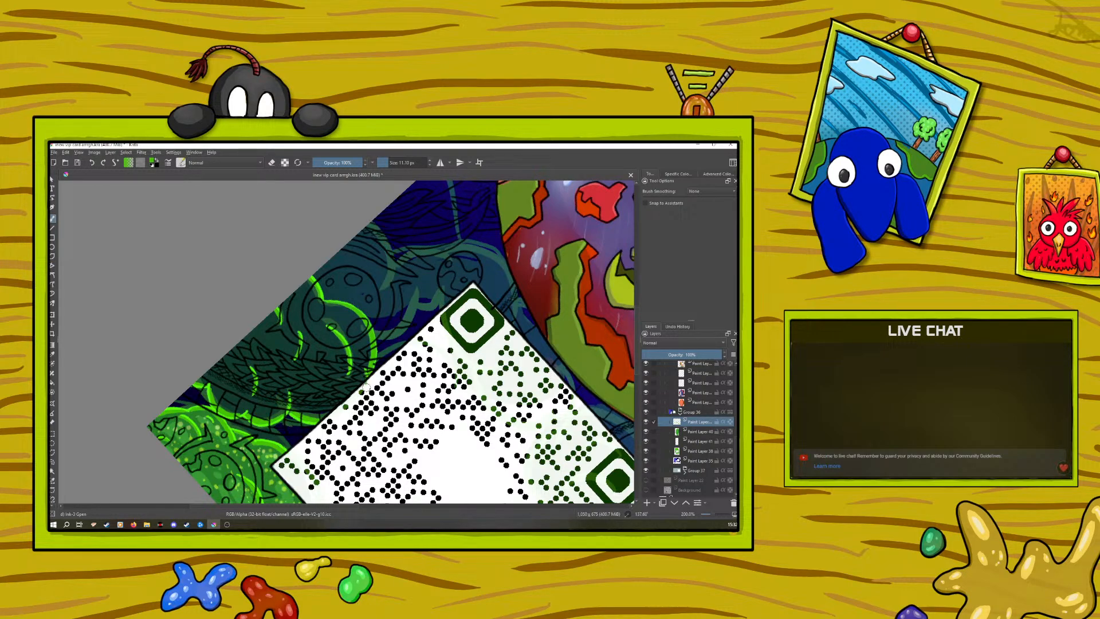
Raise Paint Layer 40 to 100% opacity and sample the fill green from the dotted corner shape
{"action": "left_click", "coordinate": [272, 162]}
{"action": "left_click", "coordinate": [692, 431]}
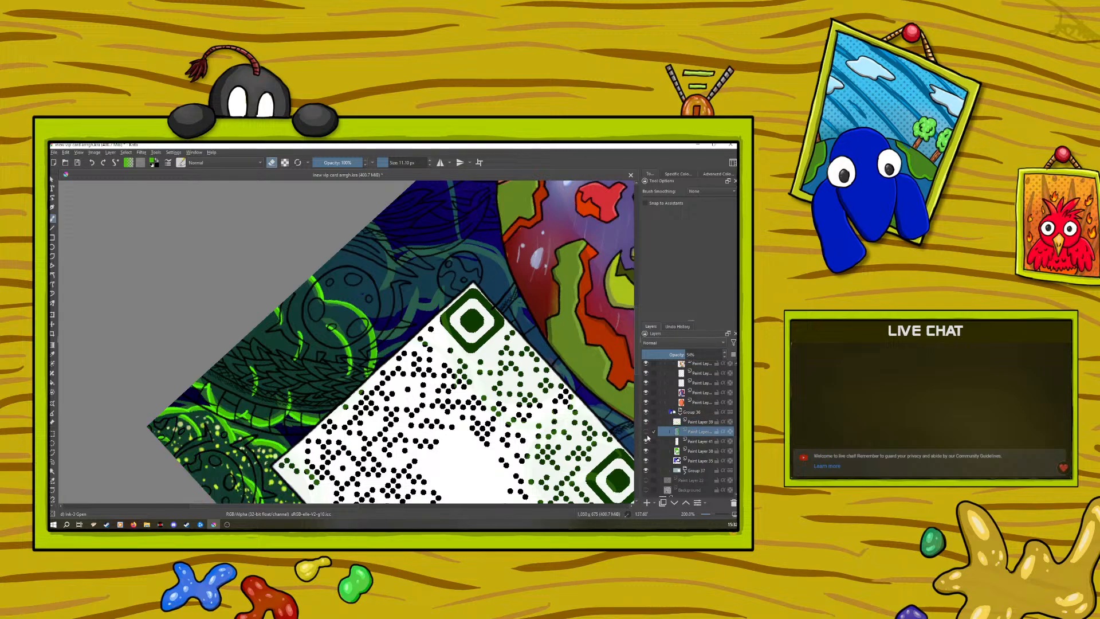
{"action": "key", "text": "p"}
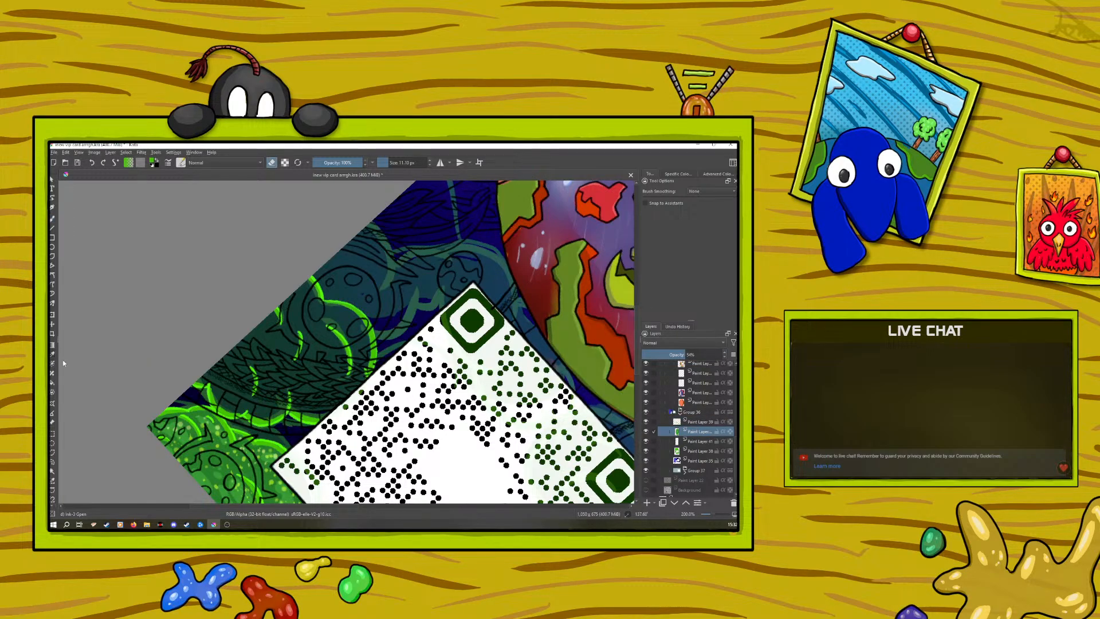
{"action": "left_click", "coordinate": [711, 353]}
{"action": "left_click_drag", "start_coordinate": [711, 350], "coordinate": [723, 352]}
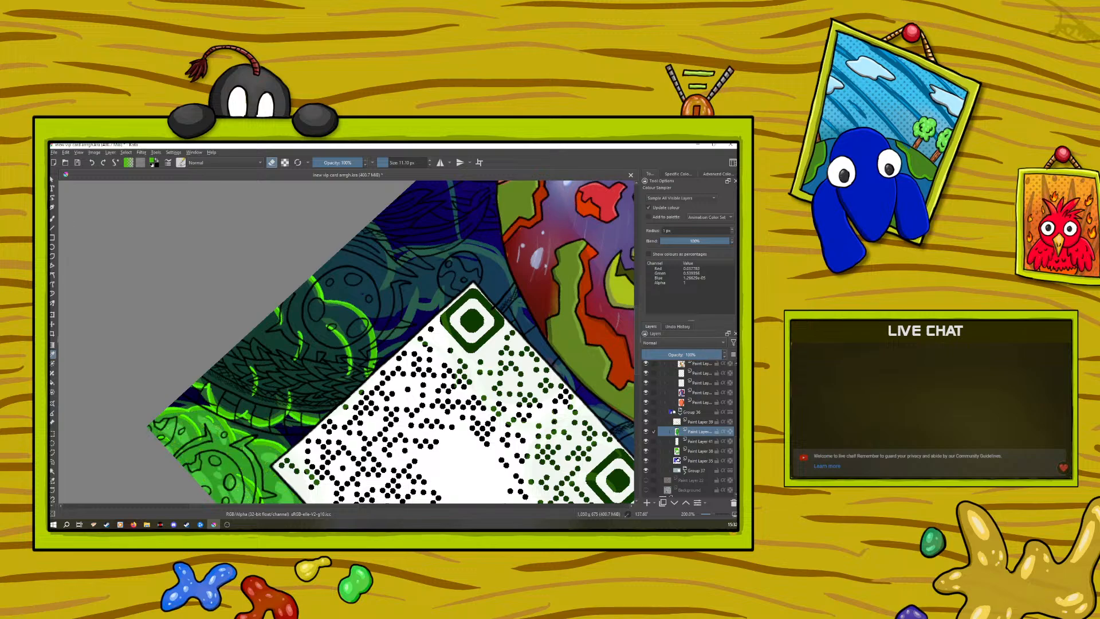
{"action": "key", "text": "e"}
{"action": "left_click", "coordinate": [224, 434]}
{"action": "key", "text": "b"}
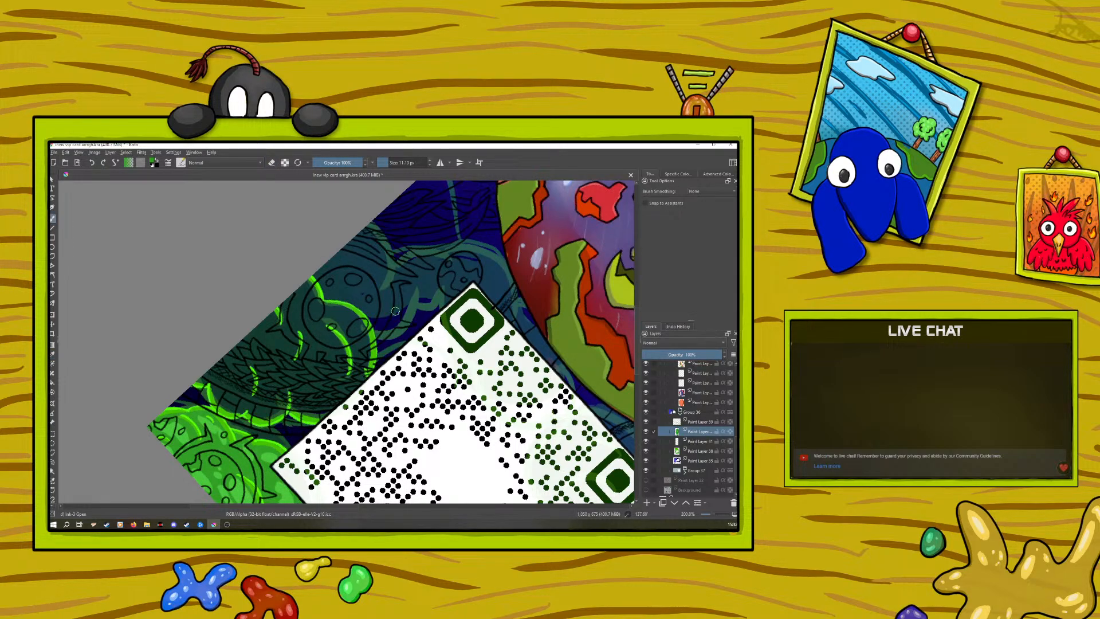
Make Paint Layer 40 semi-transparent again and paint the green fill inside the outlined shape beside the QR code
{"action": "left_click", "coordinate": [683, 355]}
{"action": "left_click_drag", "start_coordinate": [683, 355], "coordinate": [689, 355]}
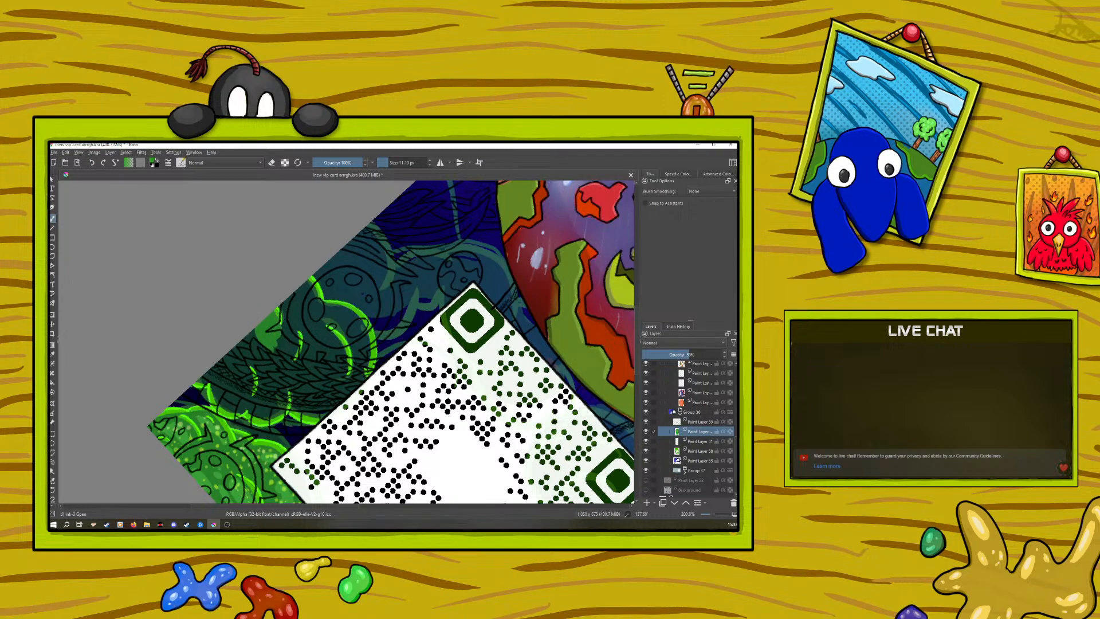
{"action": "mouse_move", "coordinate": [261, 377]}
{"action": "left_mouse_down"}
{"action": "mouse_move", "coordinate": [259, 401]}
{"action": "mouse_move", "coordinate": [245, 376]}
{"action": "mouse_move", "coordinate": [244, 398]}
{"action": "mouse_move", "coordinate": [240, 376]}
{"action": "mouse_move", "coordinate": [224, 369]}
{"action": "mouse_move", "coordinate": [221, 404]}
{"action": "mouse_move", "coordinate": [226, 390]}
{"action": "mouse_move", "coordinate": [236, 413]}
{"action": "mouse_move", "coordinate": [245, 390]}
{"action": "mouse_move", "coordinate": [201, 384]}
{"action": "left_mouse_up"}
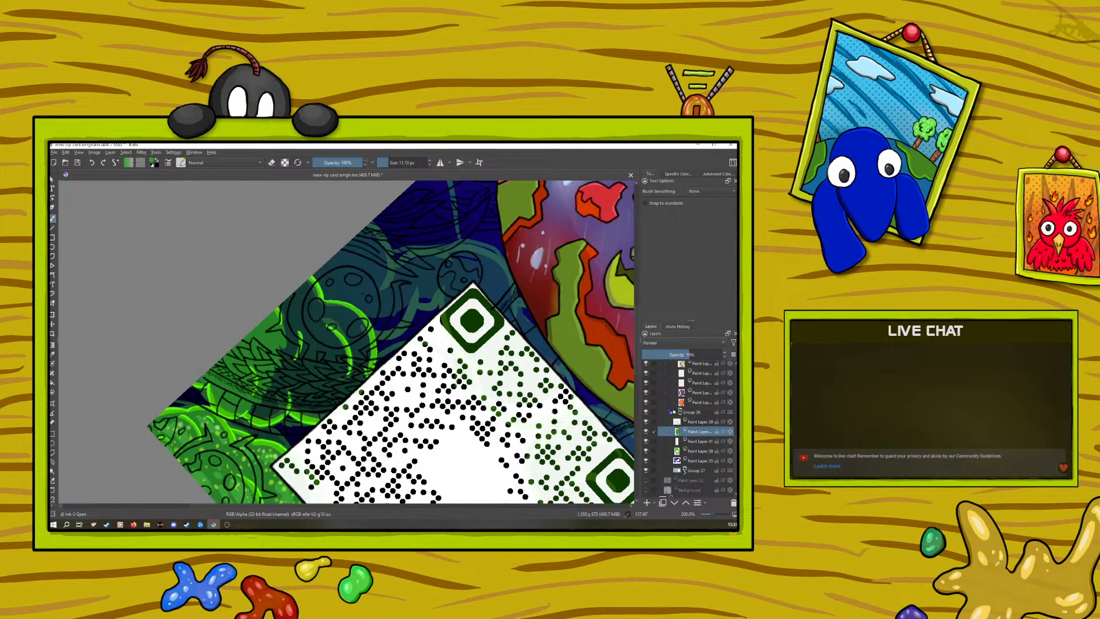
{"action": "mouse_move", "coordinate": [291, 348]}
{"action": "left_mouse_down"}
{"action": "mouse_move", "coordinate": [282, 310]}
{"action": "mouse_move", "coordinate": [308, 367]}
{"action": "mouse_move", "coordinate": [289, 298]}
{"action": "mouse_move", "coordinate": [303, 317]}
{"action": "mouse_move", "coordinate": [313, 286]}
{"action": "mouse_move", "coordinate": [321, 317]}
{"action": "mouse_move", "coordinate": [339, 305]}
{"action": "mouse_move", "coordinate": [350, 312]}
{"action": "mouse_move", "coordinate": [366, 369]}
{"action": "mouse_move", "coordinate": [343, 338]}
{"action": "mouse_move", "coordinate": [333, 369]}
{"action": "mouse_move", "coordinate": [279, 380]}
{"action": "mouse_move", "coordinate": [275, 404]}
{"action": "mouse_move", "coordinate": [255, 394]}
{"action": "mouse_move", "coordinate": [280, 418]}
{"action": "mouse_move", "coordinate": [263, 405]}
{"action": "left_mouse_up"}
{"action": "mouse_move", "coordinate": [277, 366]}
{"action": "left_mouse_down"}
{"action": "mouse_move", "coordinate": [315, 408]}
{"action": "mouse_move", "coordinate": [359, 379]}
{"action": "left_mouse_up"}
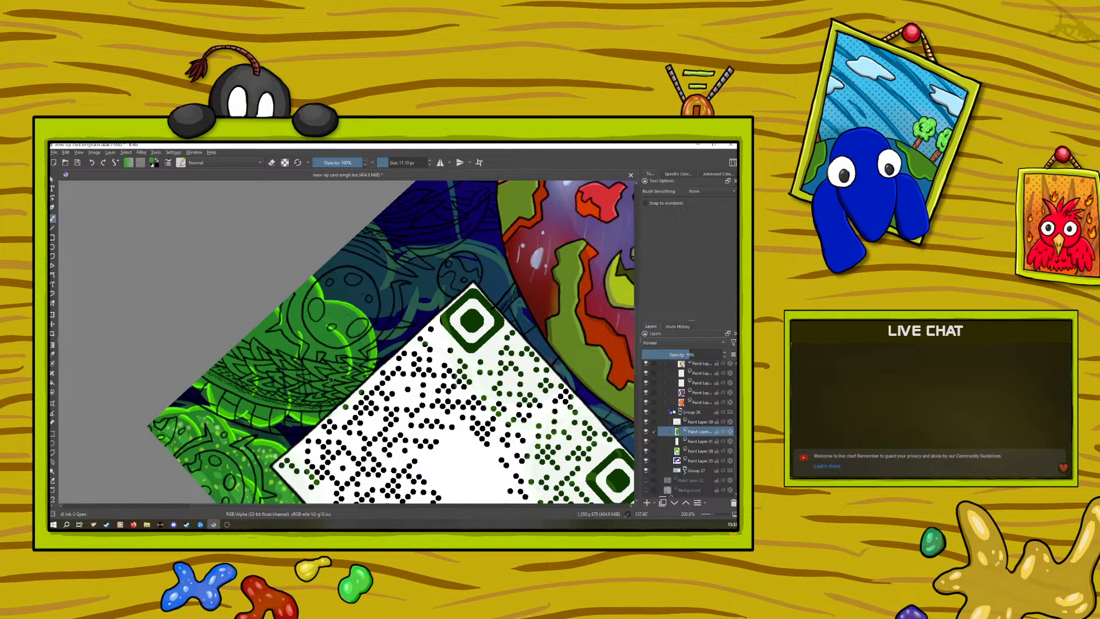
{"action": "mouse_move", "coordinate": [326, 400]}
{"action": "left_mouse_down"}
{"action": "mouse_move", "coordinate": [302, 368]}
{"action": "mouse_move", "coordinate": [268, 387]}
{"action": "left_mouse_up"}
On the 11% opacity green artwork layer, erase the green tint around the QR code's corner marker nearest the new shape
{"action": "left_click", "coordinate": [272, 162]}
{"action": "key", "text": "e"}
{"action": "left_click", "coordinate": [699, 451]}
{"action": "key", "text": "e"}
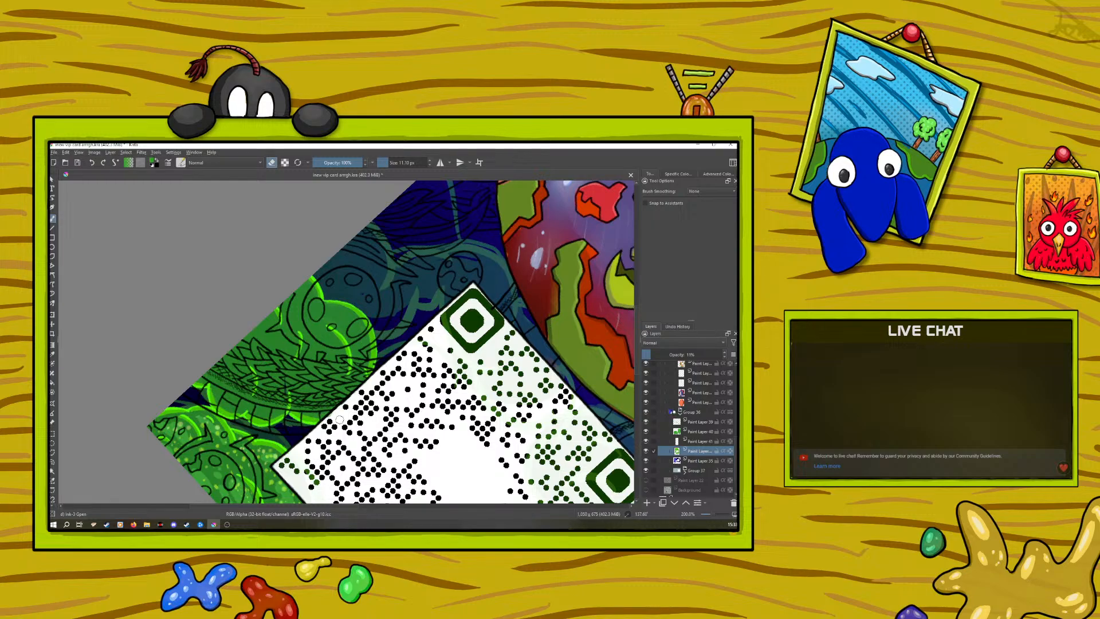
{"action": "mouse_move", "coordinate": [446, 324]}
{"action": "left_mouse_down"}
{"action": "mouse_move", "coordinate": [446, 313]}
{"action": "mouse_move", "coordinate": [441, 335]}
{"action": "mouse_move", "coordinate": [445, 325]}
{"action": "left_mouse_up"}
{"action": "left_click_drag", "start_coordinate": [471, 289], "coordinate": [502, 324]}
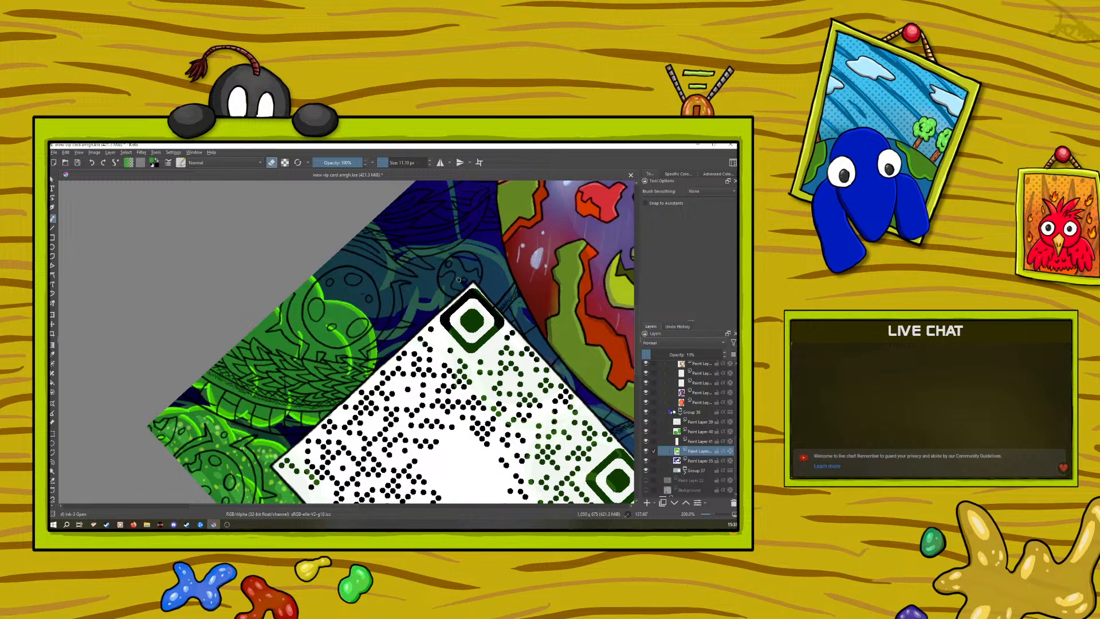
Check the erased marker and new fill by toggling the green artwork layer and Paint Layer 40, and examine the whole card
{"action": "left_click", "coordinate": [646, 452]}
{"action": "left_click", "coordinate": [647, 452]}
{"action": "left_click", "coordinate": [645, 450]}
{"action": "left_click", "coordinate": [645, 449]}
{"action": "left_click", "coordinate": [684, 431]}
{"action": "left_click", "coordinate": [646, 431]}
{"action": "left_click", "coordinate": [648, 430]}
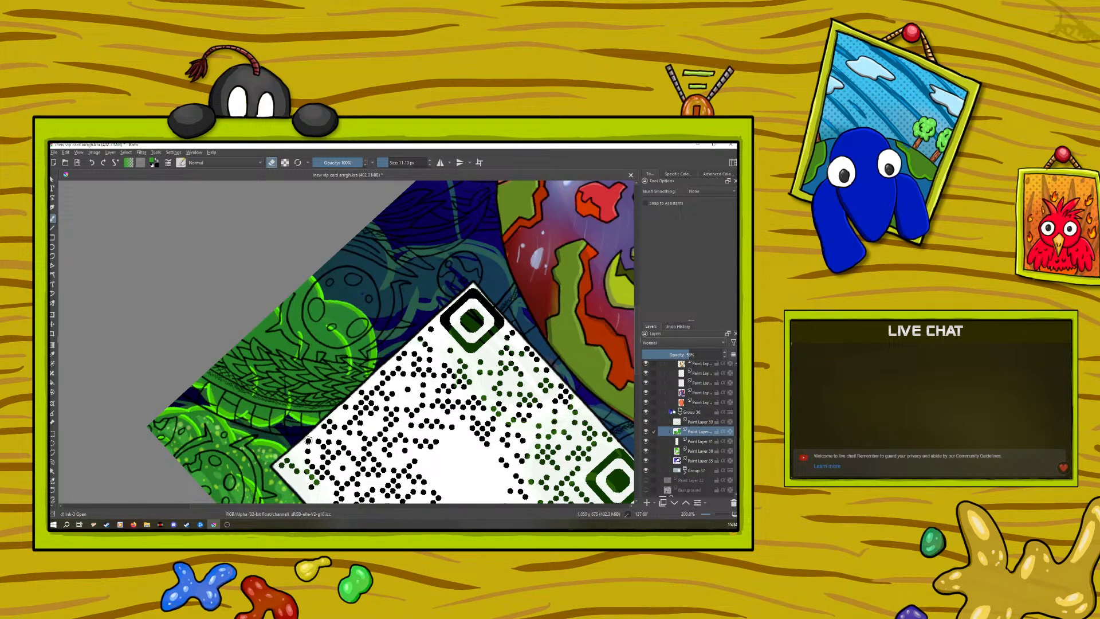
{"action": "left_click", "coordinate": [712, 515]}
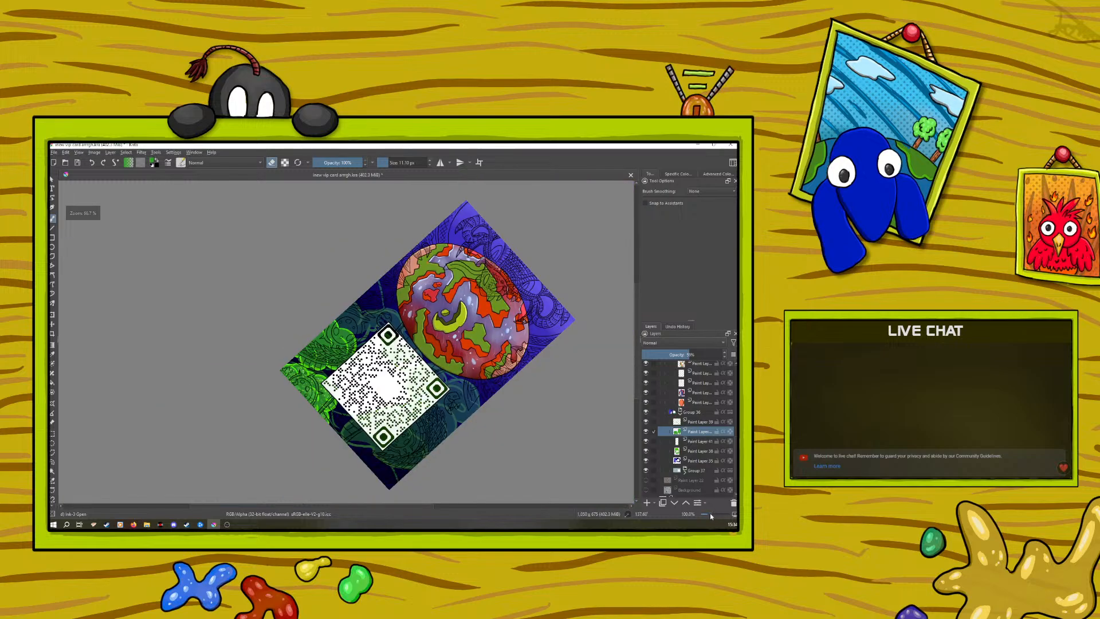
{"action": "left_click_drag", "start_coordinate": [710, 513], "coordinate": [711, 511]}
{"action": "key", "text": "alt+Tab"}
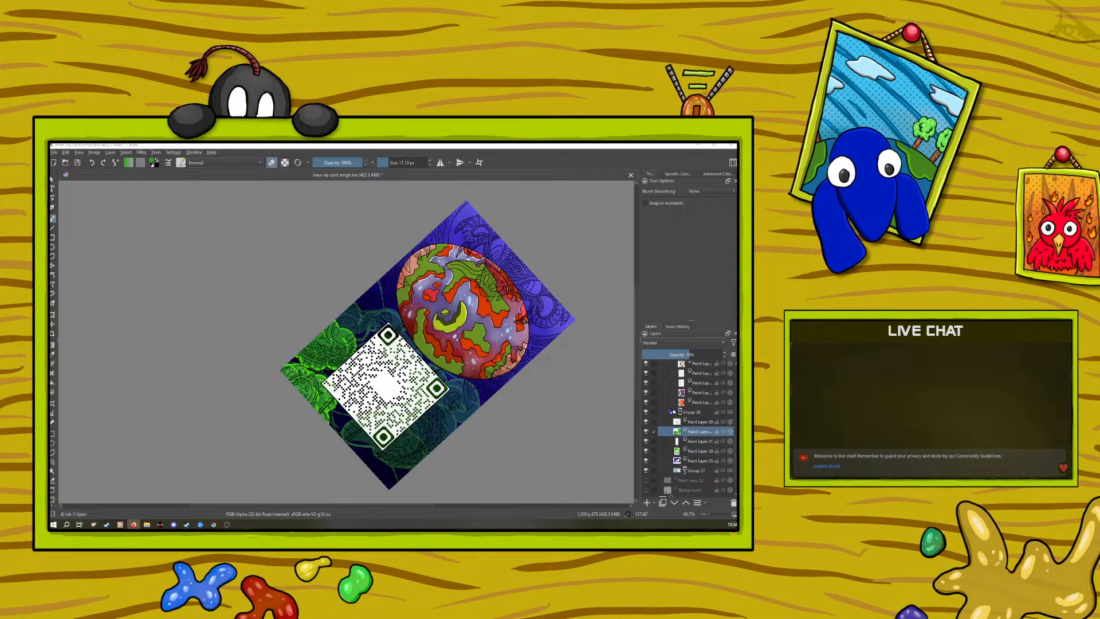
{"action": "left_click", "coordinate": [713, 513]}
{"action": "left_click", "coordinate": [714, 514]}
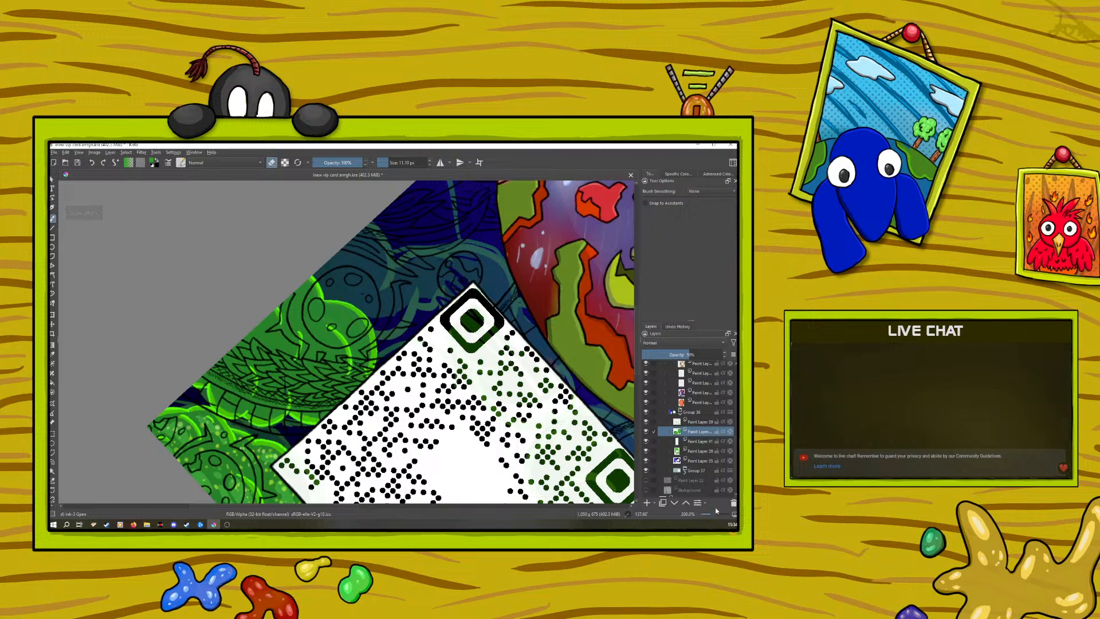
Set Paint Layer 40 to 100% opacity, sample a green from the artwork and shade the newly filled shape
{"action": "left_click", "coordinate": [647, 431]}
{"action": "left_click", "coordinate": [646, 431]}
{"action": "left_click_drag", "start_coordinate": [676, 355], "coordinate": [722, 355]}
{"action": "left_click", "coordinate": [52, 354]}
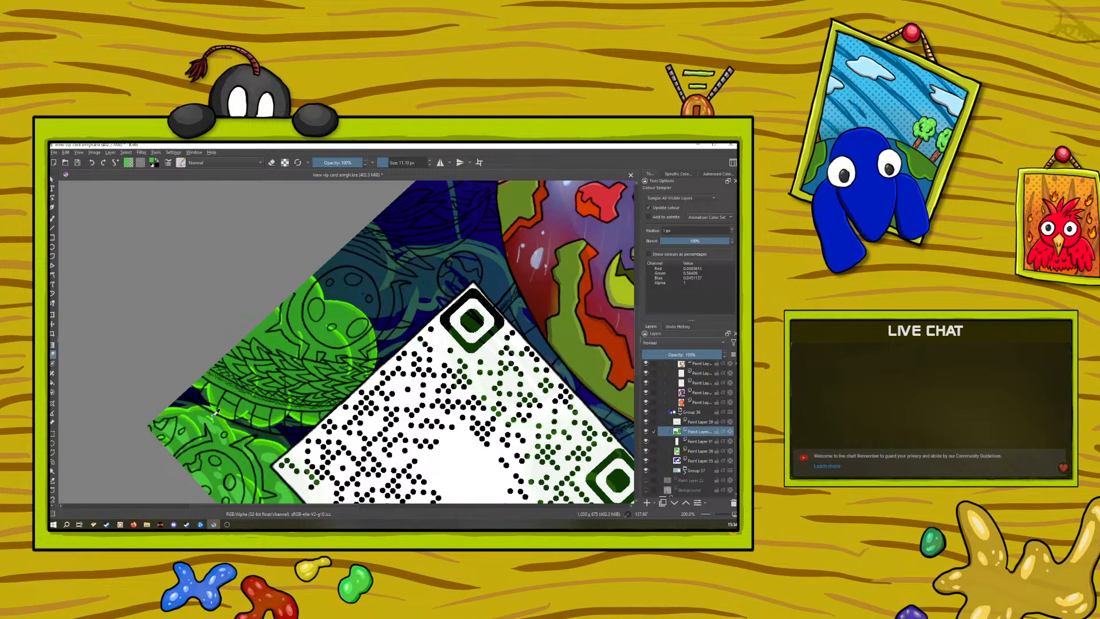
{"action": "left_click", "coordinate": [53, 218]}
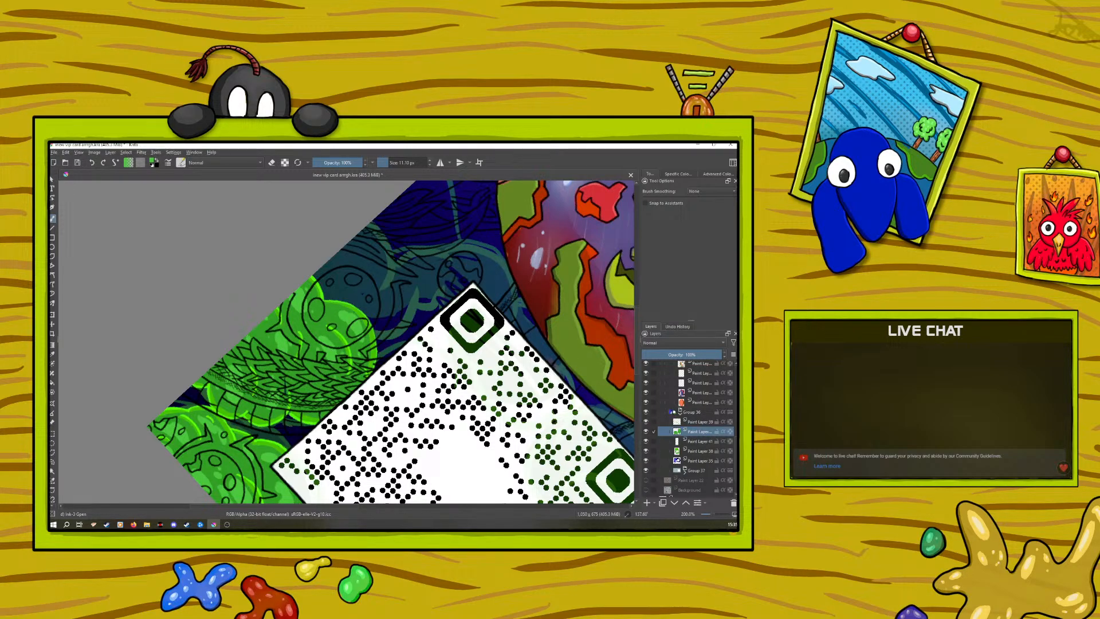
{"action": "right_click", "coordinate": [181, 382]}
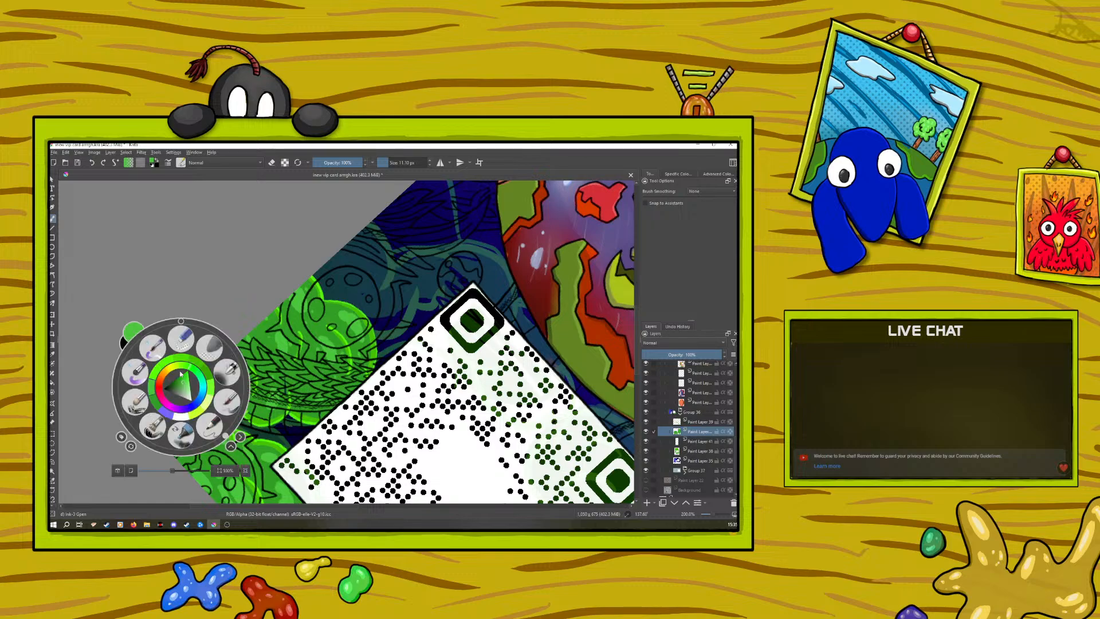
{"action": "left_click", "coordinate": [161, 265]}
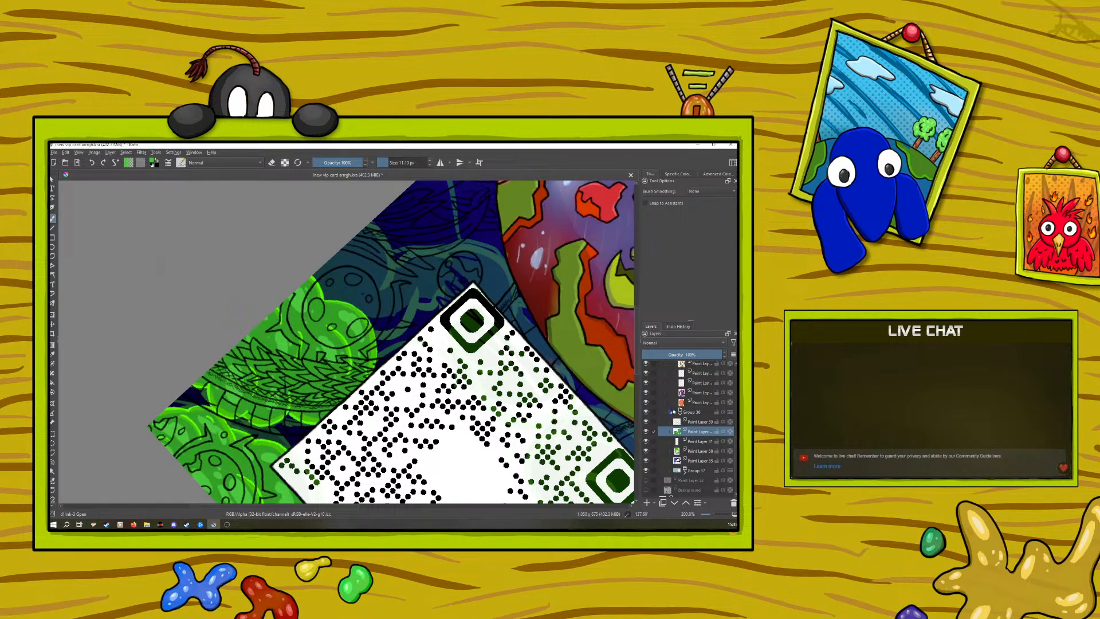
Resample the green at the new shape's outer edge and refine the shading on Paint Layer 40
{"action": "left_click", "coordinate": [707, 515]}
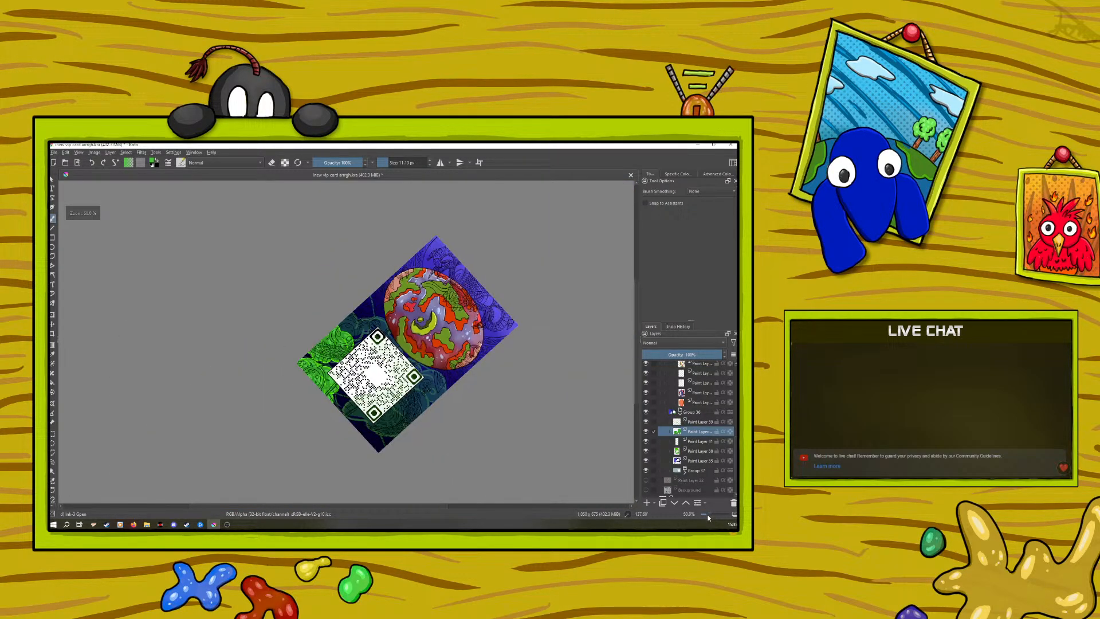
{"action": "left_click", "coordinate": [710, 515]}
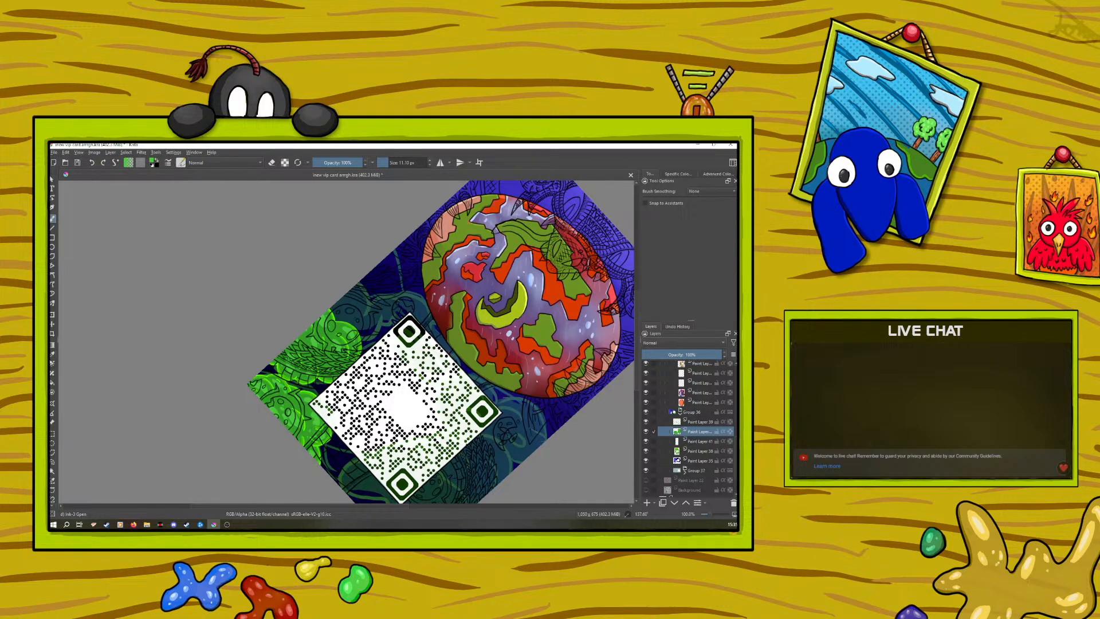
{"action": "key", "text": "p"}
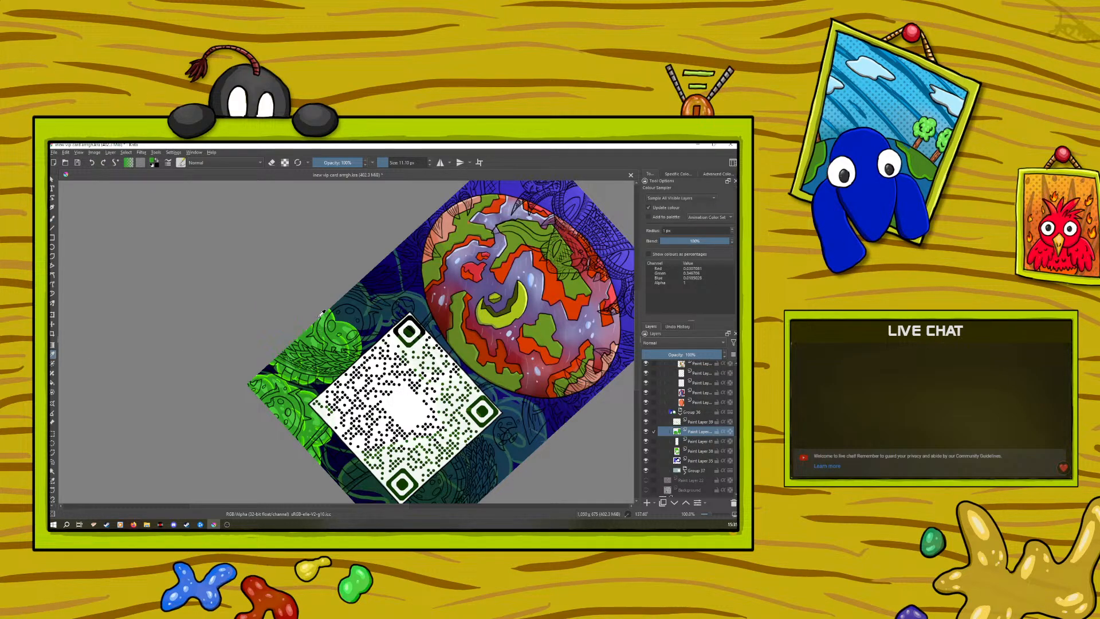
{"action": "left_click", "coordinate": [52, 218]}
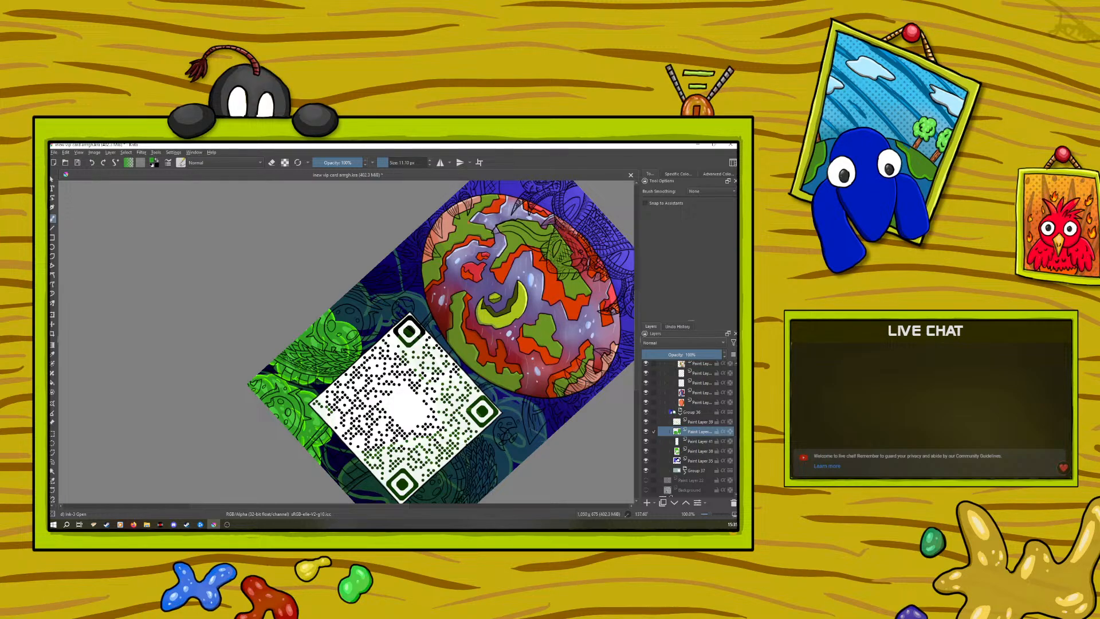
{"action": "right_click", "coordinate": [328, 301]}
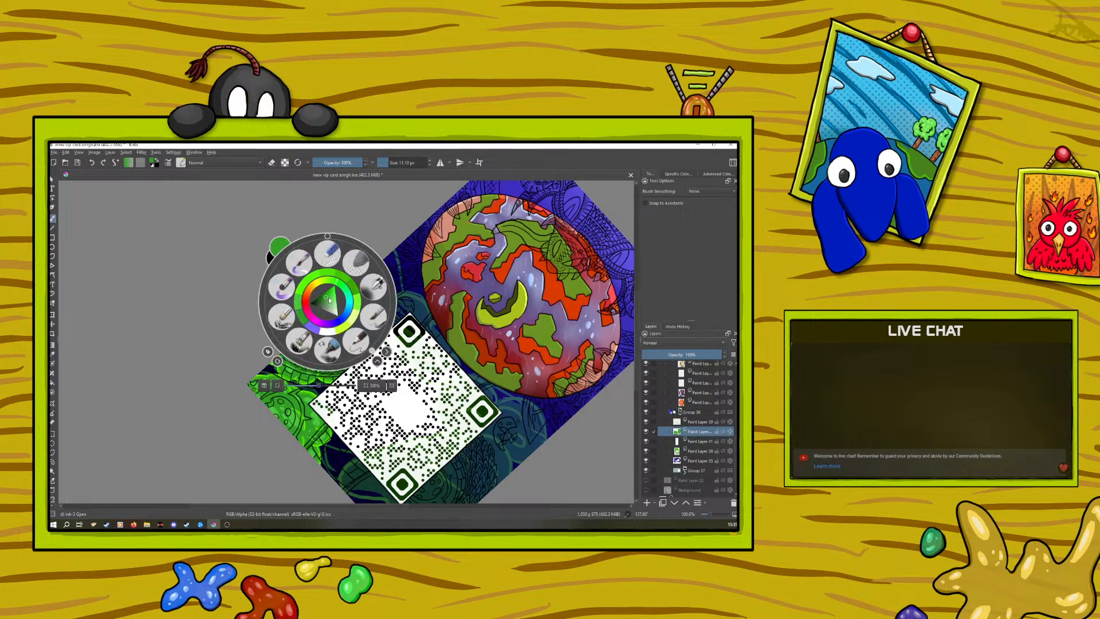
{"action": "left_click", "coordinate": [281, 178]}
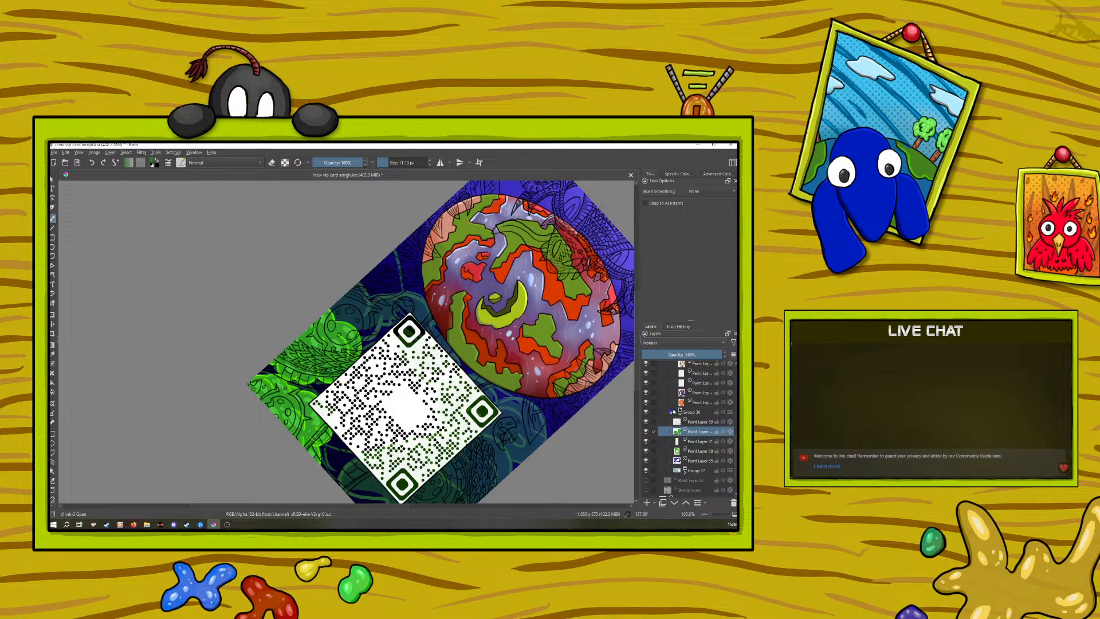
Compare the card with and without the green artwork layer and lower Paint Layer 40 back to a semi-transparent opacity
{"action": "left_click", "coordinate": [695, 442]}
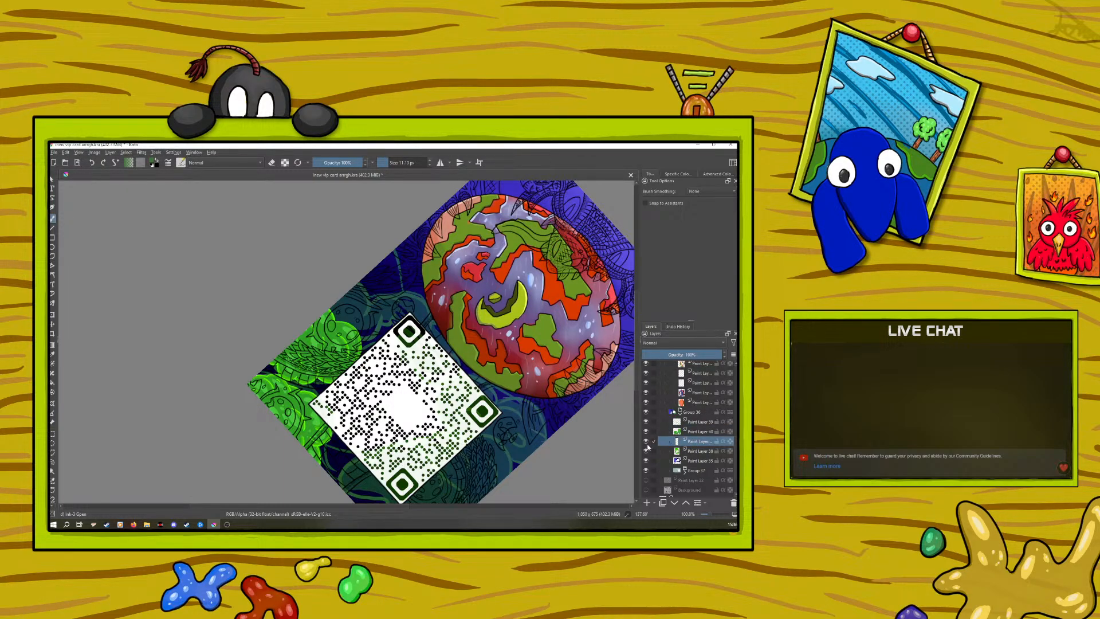
{"action": "left_click", "coordinate": [646, 450]}
{"action": "left_click", "coordinate": [646, 452]}
{"action": "left_click", "coordinate": [694, 432]}
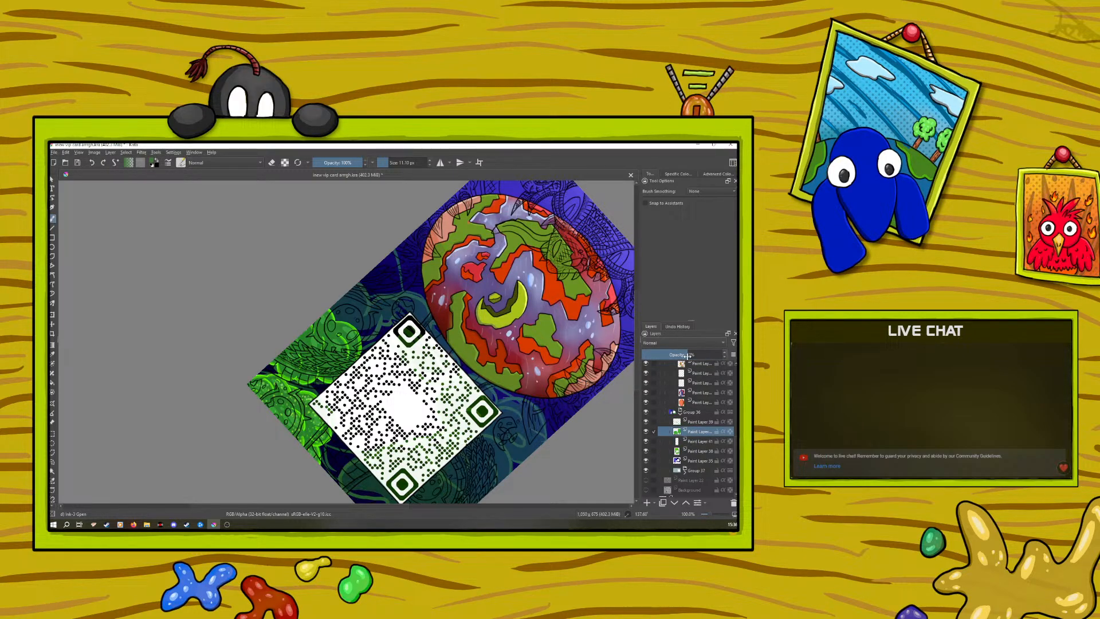
{"action": "left_click", "coordinate": [689, 422]}
{"action": "left_click", "coordinate": [691, 431]}
Pick a lighter green and speckle the newly filled shape with light dots on Paint Layer 41
{"action": "left_click", "coordinate": [692, 442]}
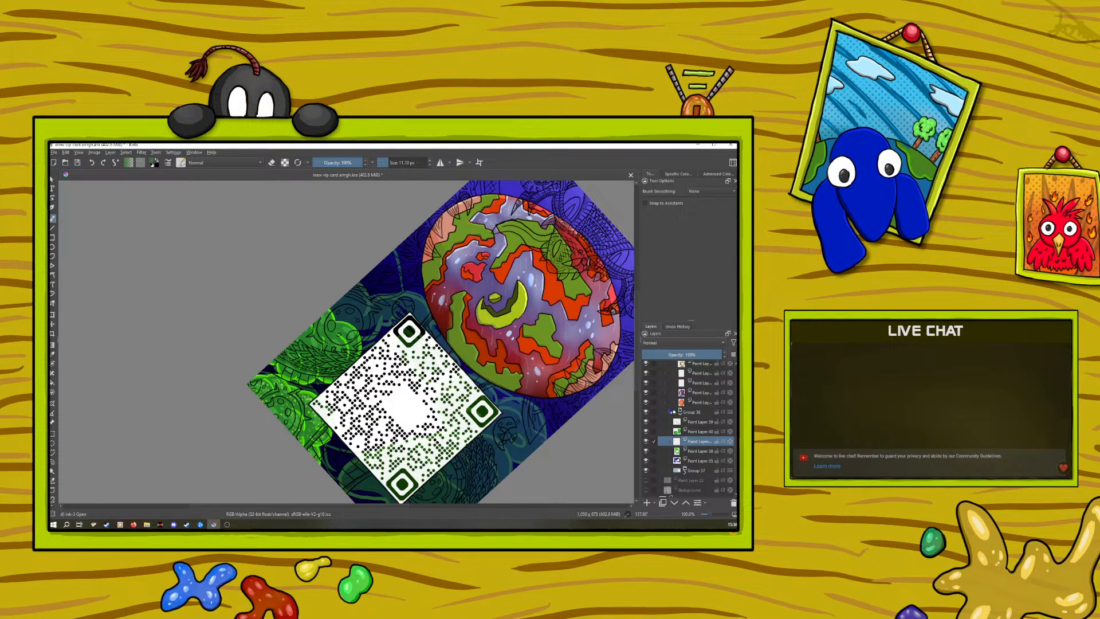
{"action": "right_click", "coordinate": [314, 333]}
{"action": "left_click", "coordinate": [312, 332]}
{"action": "key", "text": "e"}
{"action": "right_click", "coordinate": [342, 336]}
{"action": "left_click", "coordinate": [295, 280]}
{"action": "right_click", "coordinate": [342, 316]}
{"action": "left_click", "coordinate": [371, 309]}
{"action": "right_click", "coordinate": [367, 309]}
{"action": "right_click", "coordinate": [345, 306]}
{"action": "right_click", "coordinate": [349, 287]}
{"action": "right_click", "coordinate": [282, 373]}
{"action": "left_click_drag", "start_coordinate": [326, 423], "coordinate": [327, 386]}
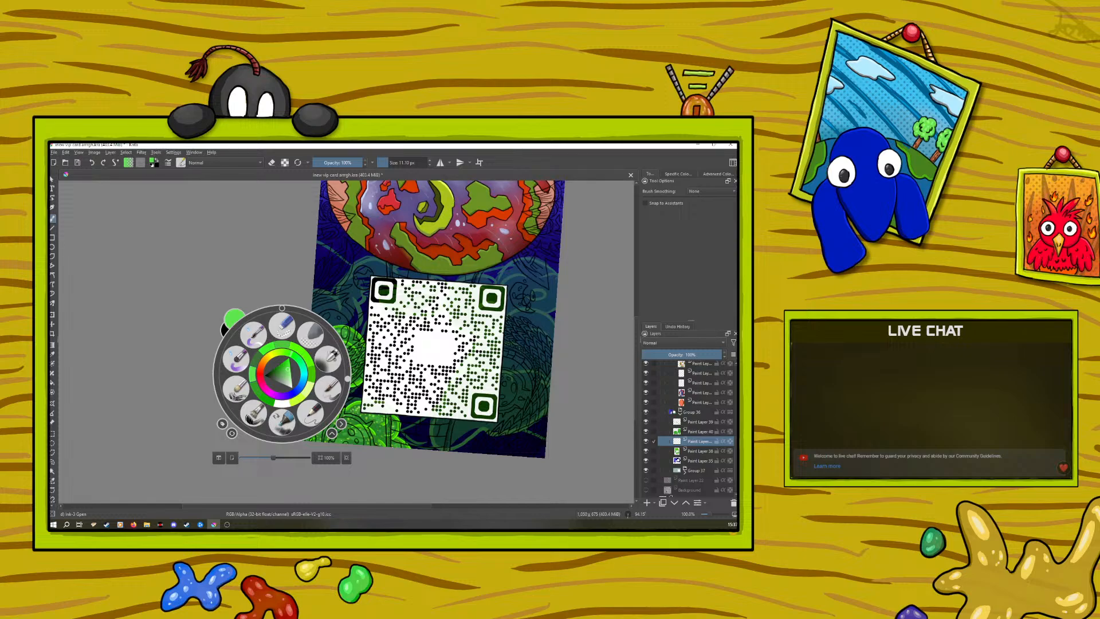
{"action": "key", "text": "Escape"}
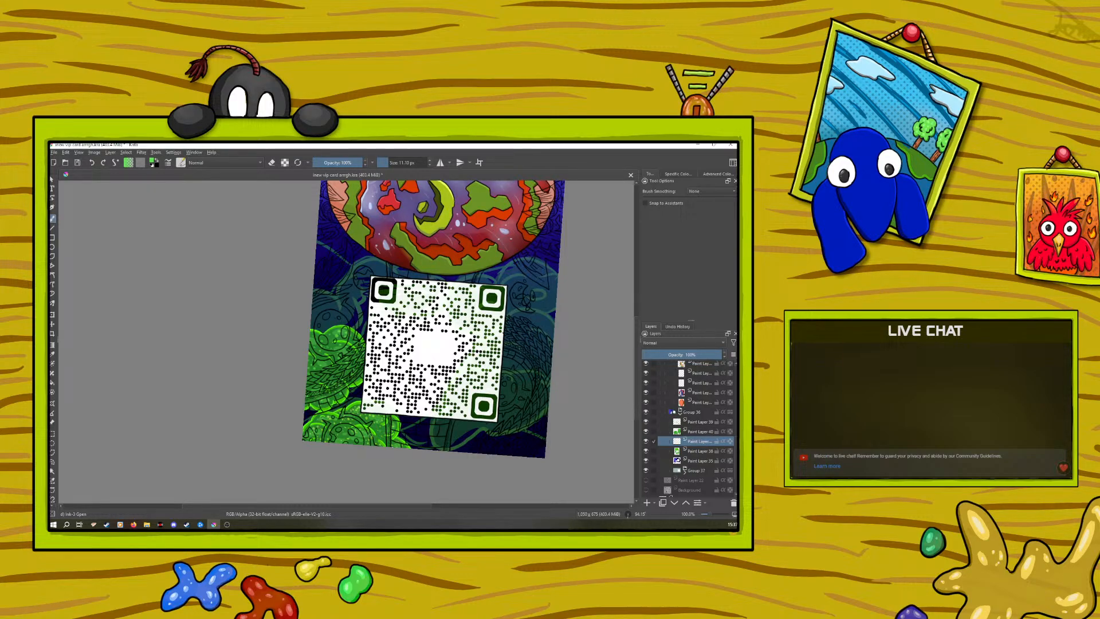
Put the outline layer, Paint Layer 39, into a new quick group
{"action": "left_click_drag", "start_coordinate": [704, 514], "coordinate": [708, 513]}
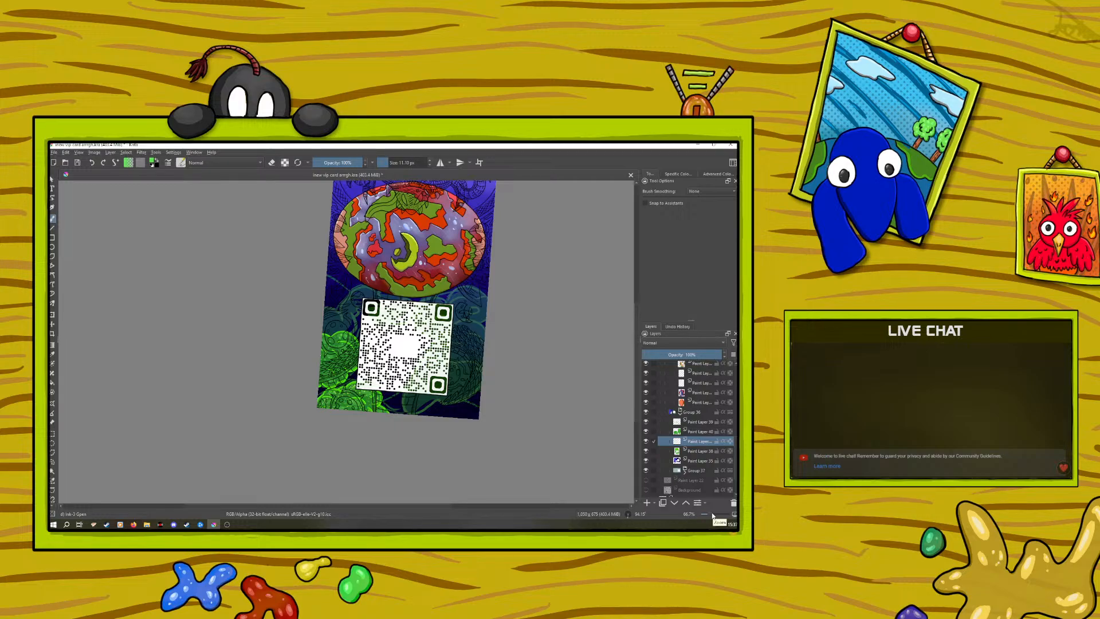
{"action": "right_click", "coordinate": [695, 424]}
{"action": "mouse_move", "coordinate": [640, 352]}
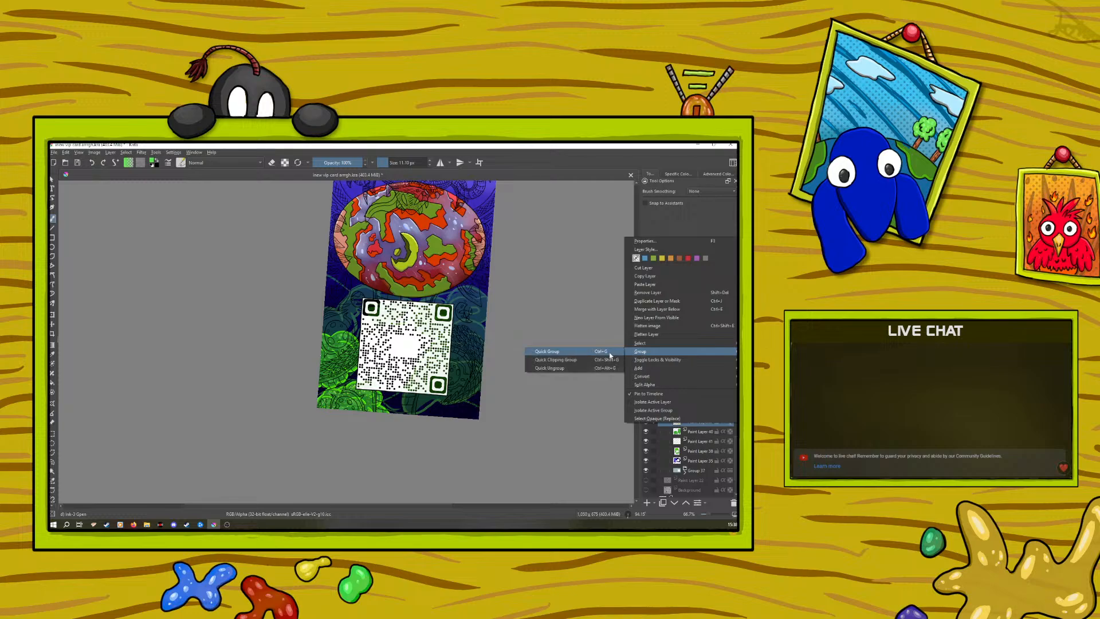
{"action": "left_click", "coordinate": [547, 351]}
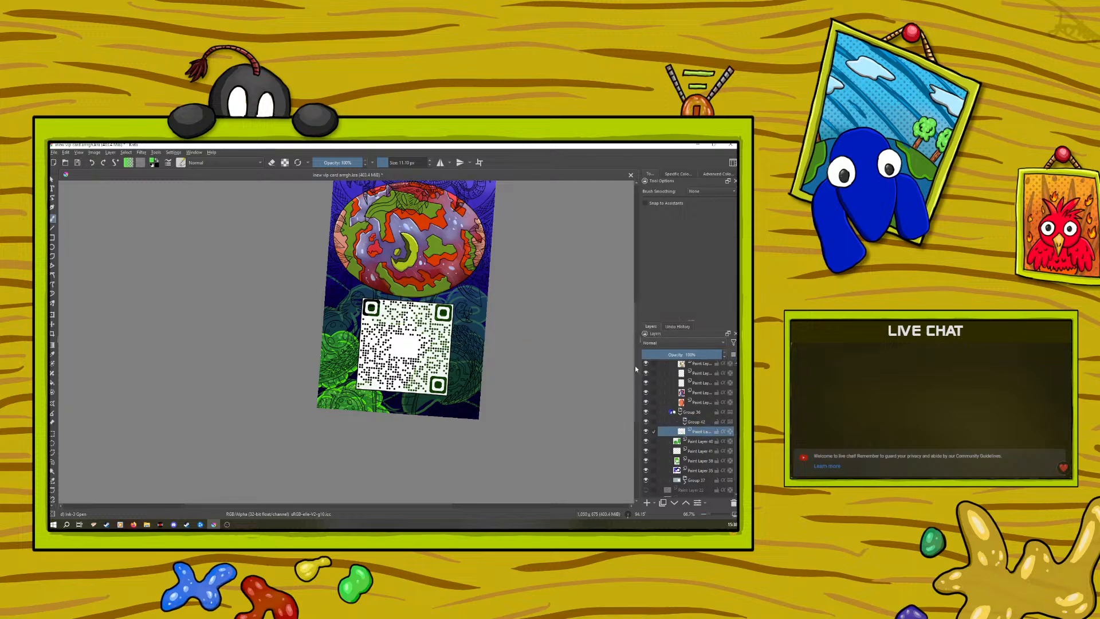
Move the three green artwork layers below the outline layer into Group 42
{"action": "left_click", "coordinate": [685, 503]}
{"action": "left_click", "coordinate": [687, 503]}
{"action": "left_click", "coordinate": [686, 503]}
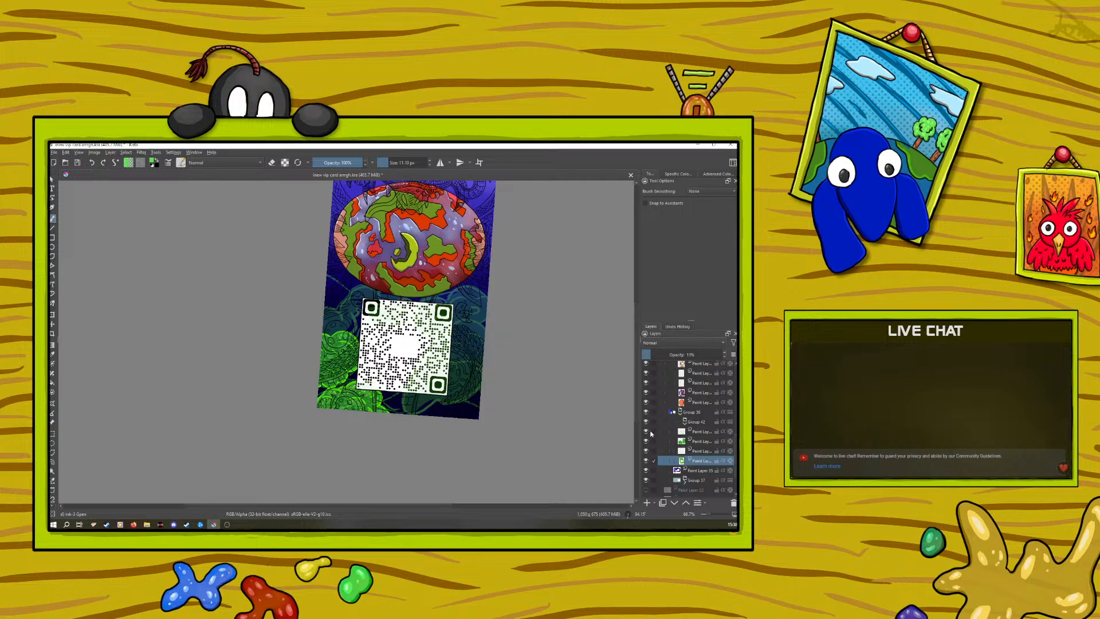
Compare the card with and without the green artwork in Group 42 and the whole background in Group 36
{"action": "left_click", "coordinate": [646, 422]}
{"action": "left_click", "coordinate": [646, 422]}
{"action": "left_click", "coordinate": [646, 422]}
{"action": "left_click", "coordinate": [646, 422]}
{"action": "left_click", "coordinate": [646, 422]}
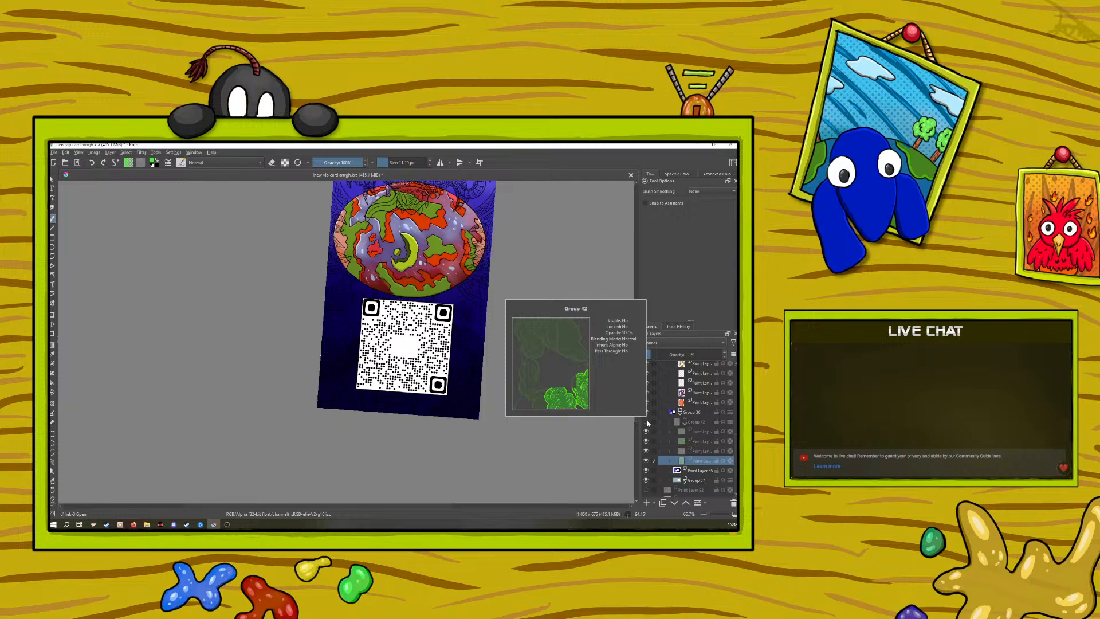
{"action": "left_click", "coordinate": [646, 422]}
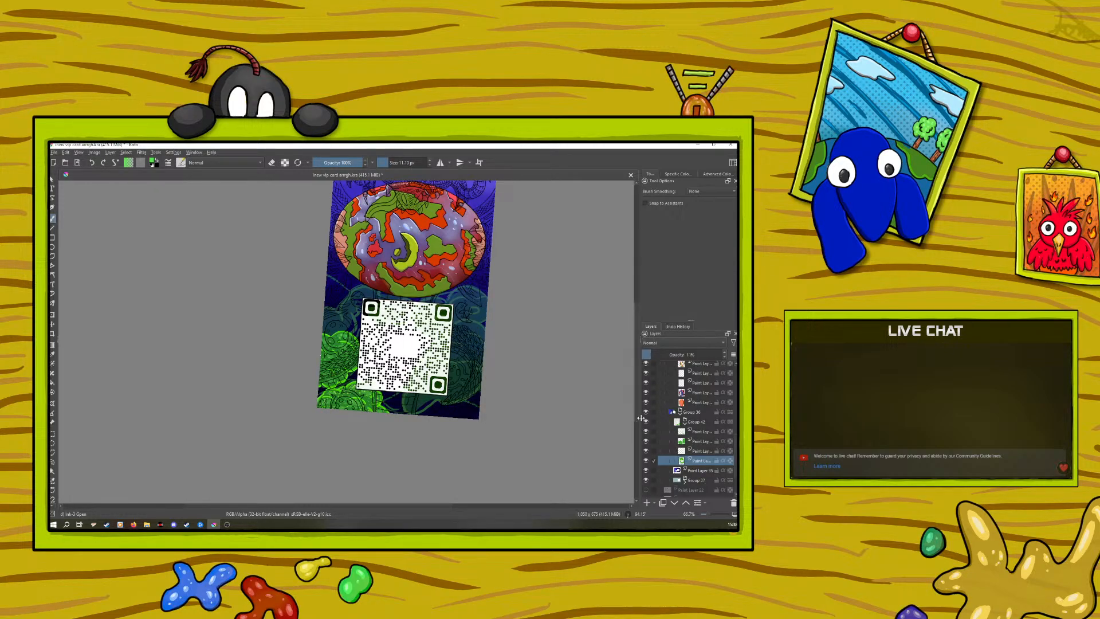
{"action": "left_click", "coordinate": [647, 411]}
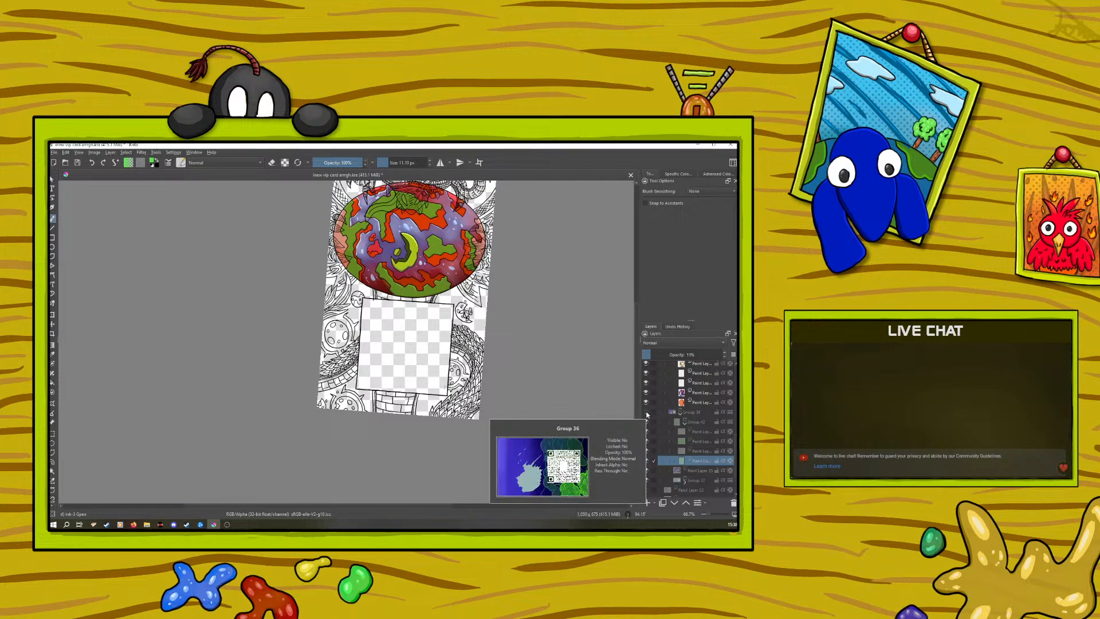
{"action": "left_click", "coordinate": [647, 412]}
{"action": "left_click", "coordinate": [646, 413]}
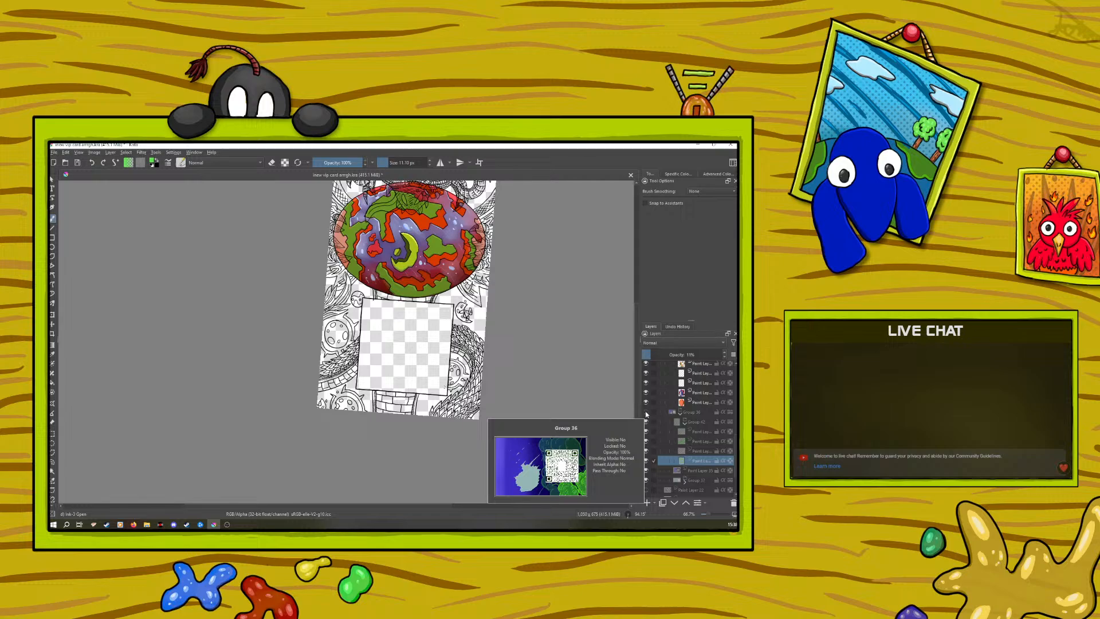
{"action": "left_click", "coordinate": [647, 413]}
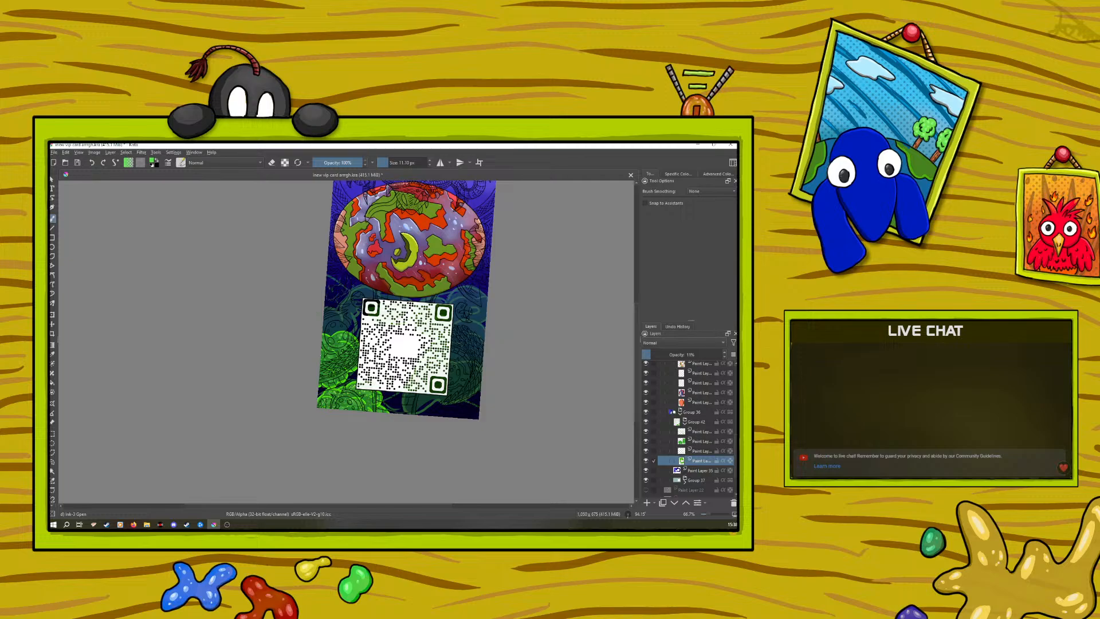
Pick white and add short, faint strokes along the card's edge beside the QR code and the oval
{"action": "right_click", "coordinate": [330, 296]}
{"action": "left_click", "coordinate": [283, 240]}
{"action": "scroll", "coordinate": [635, 355], "scroll_direction": "up", "scroll_amount": 2}
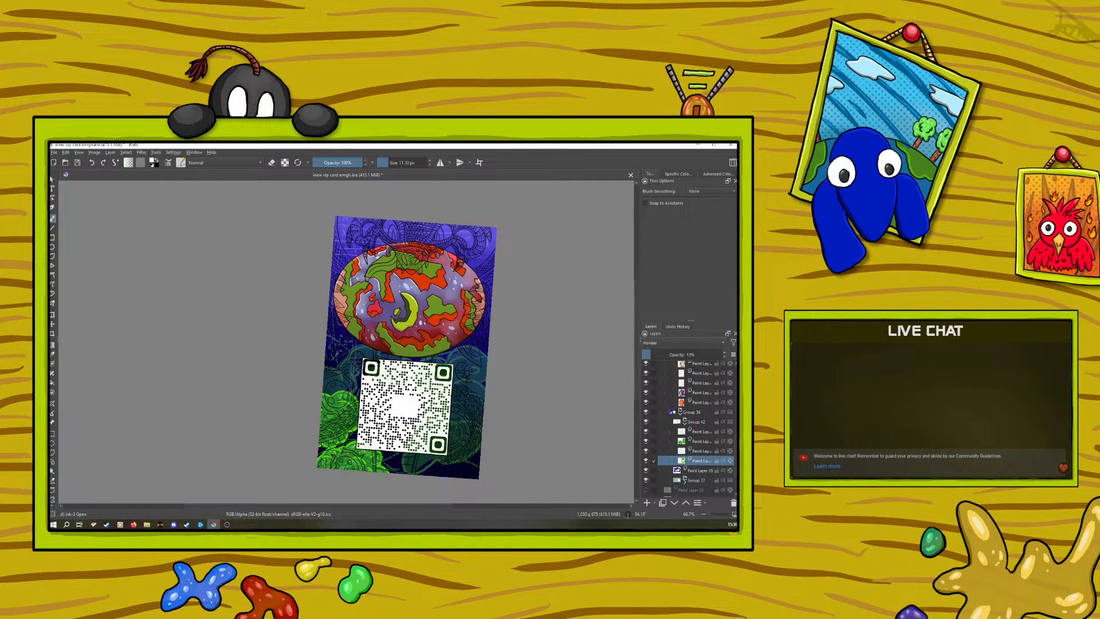
{"action": "left_click_drag", "start_coordinate": [468, 347], "coordinate": [466, 376]}
{"action": "left_click_drag", "start_coordinate": [465, 420], "coordinate": [458, 451]}
{"action": "mouse_move", "coordinate": [484, 318]}
{"action": "left_mouse_down"}
{"action": "mouse_move", "coordinate": [484, 358]}
{"action": "mouse_move", "coordinate": [482, 341]}
{"action": "left_mouse_up"}
Add a new paint layer above the outline layer in Group 42 and pick a bright red brush colour
{"action": "left_click", "coordinate": [700, 430]}
{"action": "left_click", "coordinate": [648, 503]}
{"action": "right_click", "coordinate": [291, 312]}
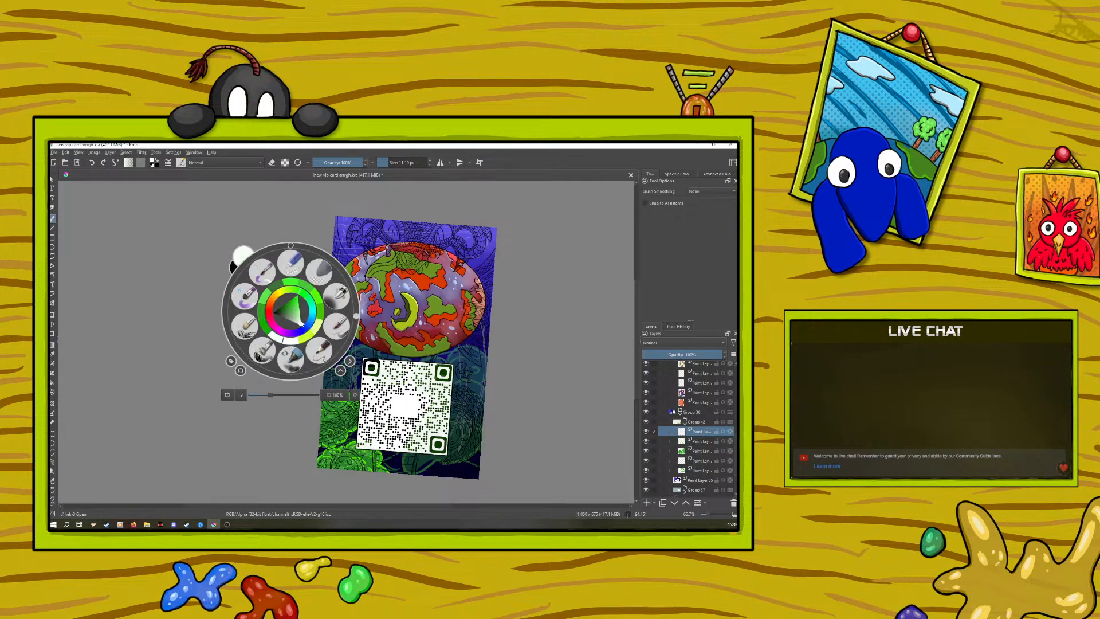
{"action": "left_click", "coordinate": [277, 305]}
{"action": "left_click_drag", "start_coordinate": [301, 332], "coordinate": [258, 303]}
{"action": "left_click", "coordinate": [247, 164]}
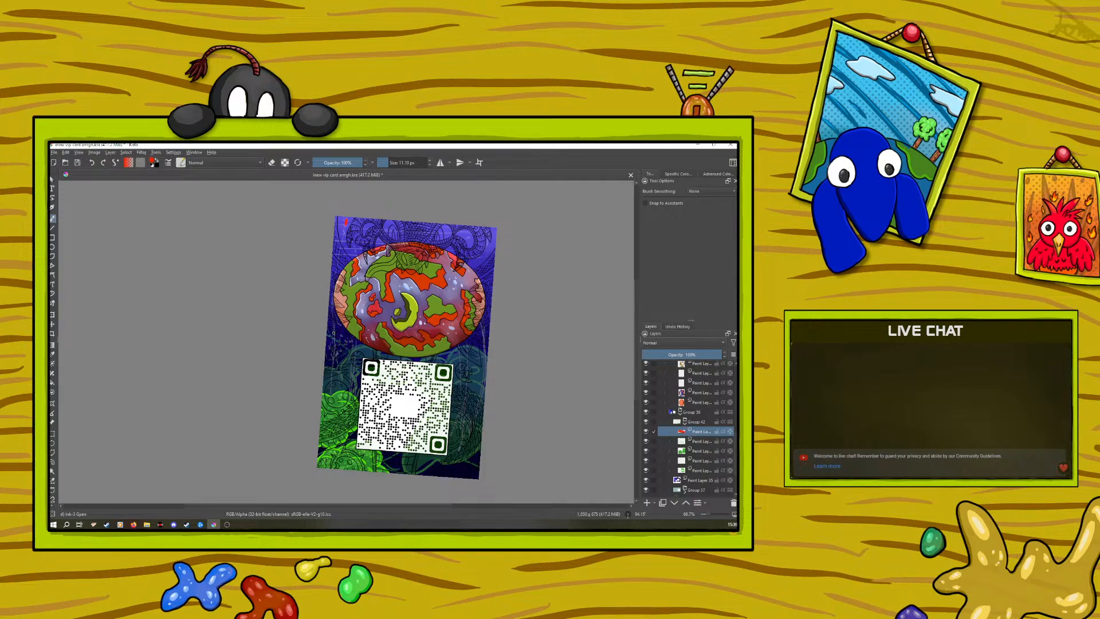
Scatter small red accents over the blue and green artwork around the oval and QR code, and save the document
{"action": "left_click_drag", "start_coordinate": [332, 328], "coordinate": [342, 339]}
{"action": "left_click", "coordinate": [78, 163]}
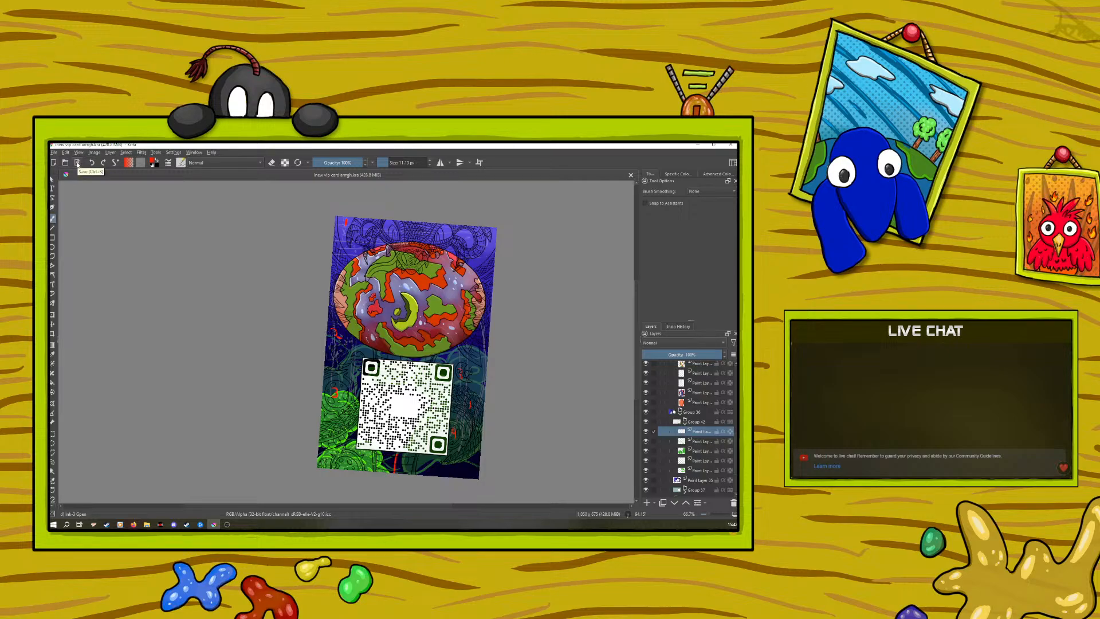